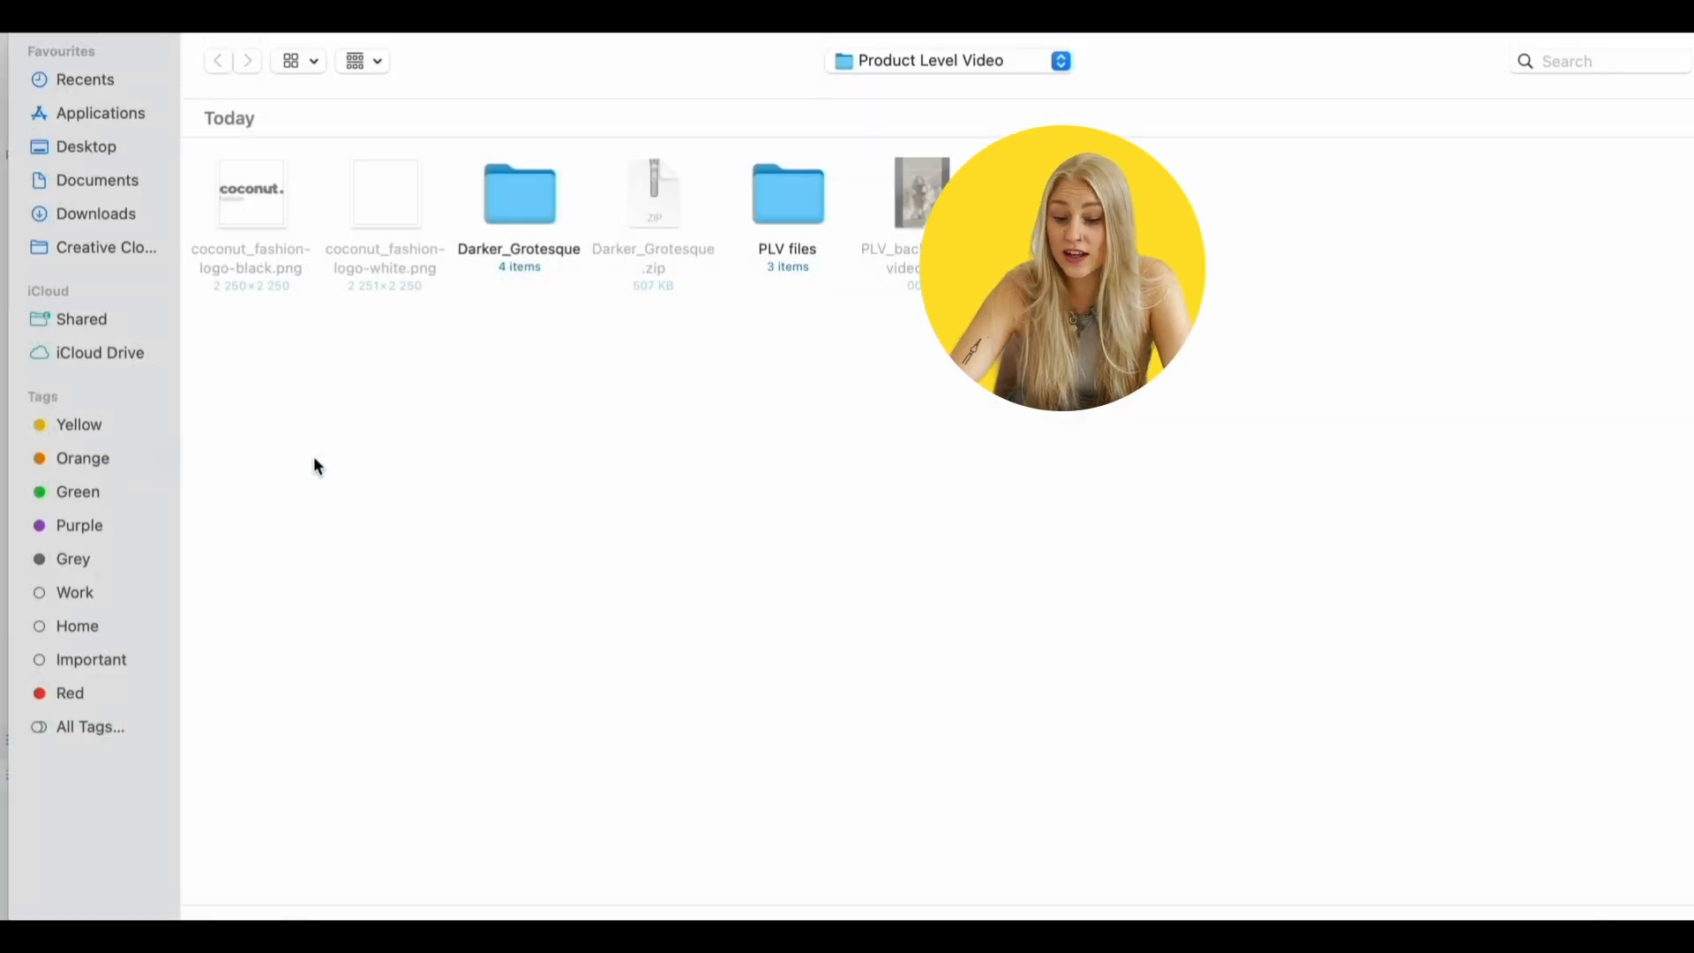
Upload all the Darker Grotesque TTF fonts from the static folder inside Darker_Grotesque as custom fonts
double_click(494, 204)
double_click(651, 210)
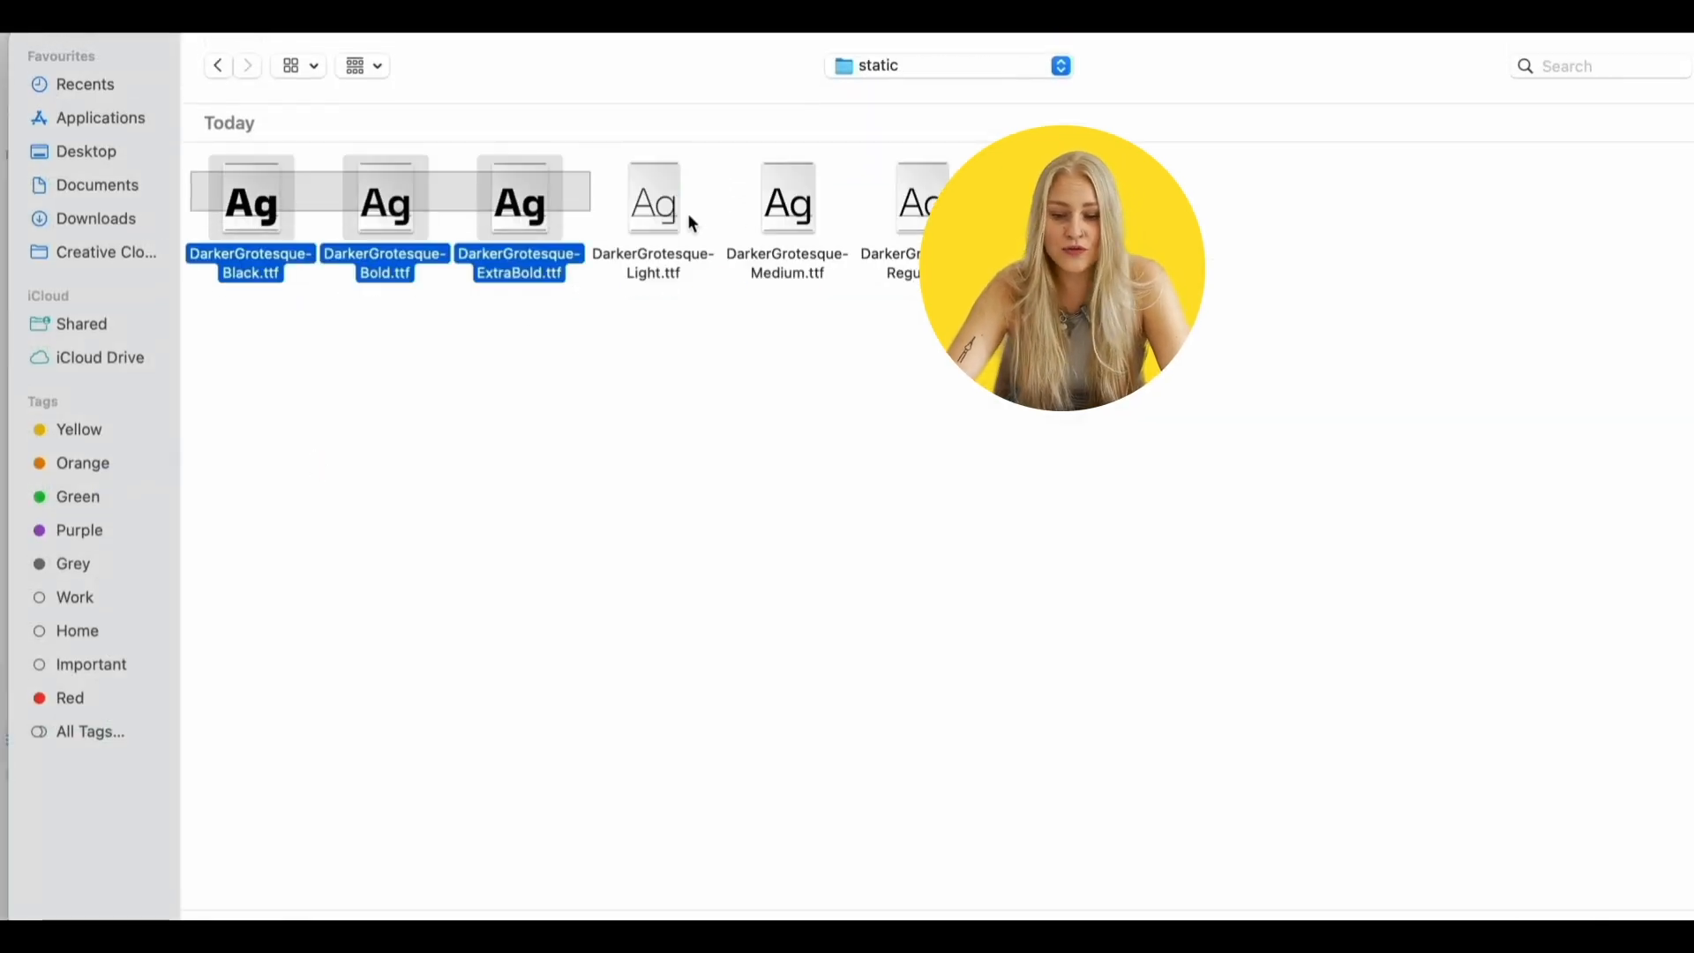
key("super+a")
key("Return")
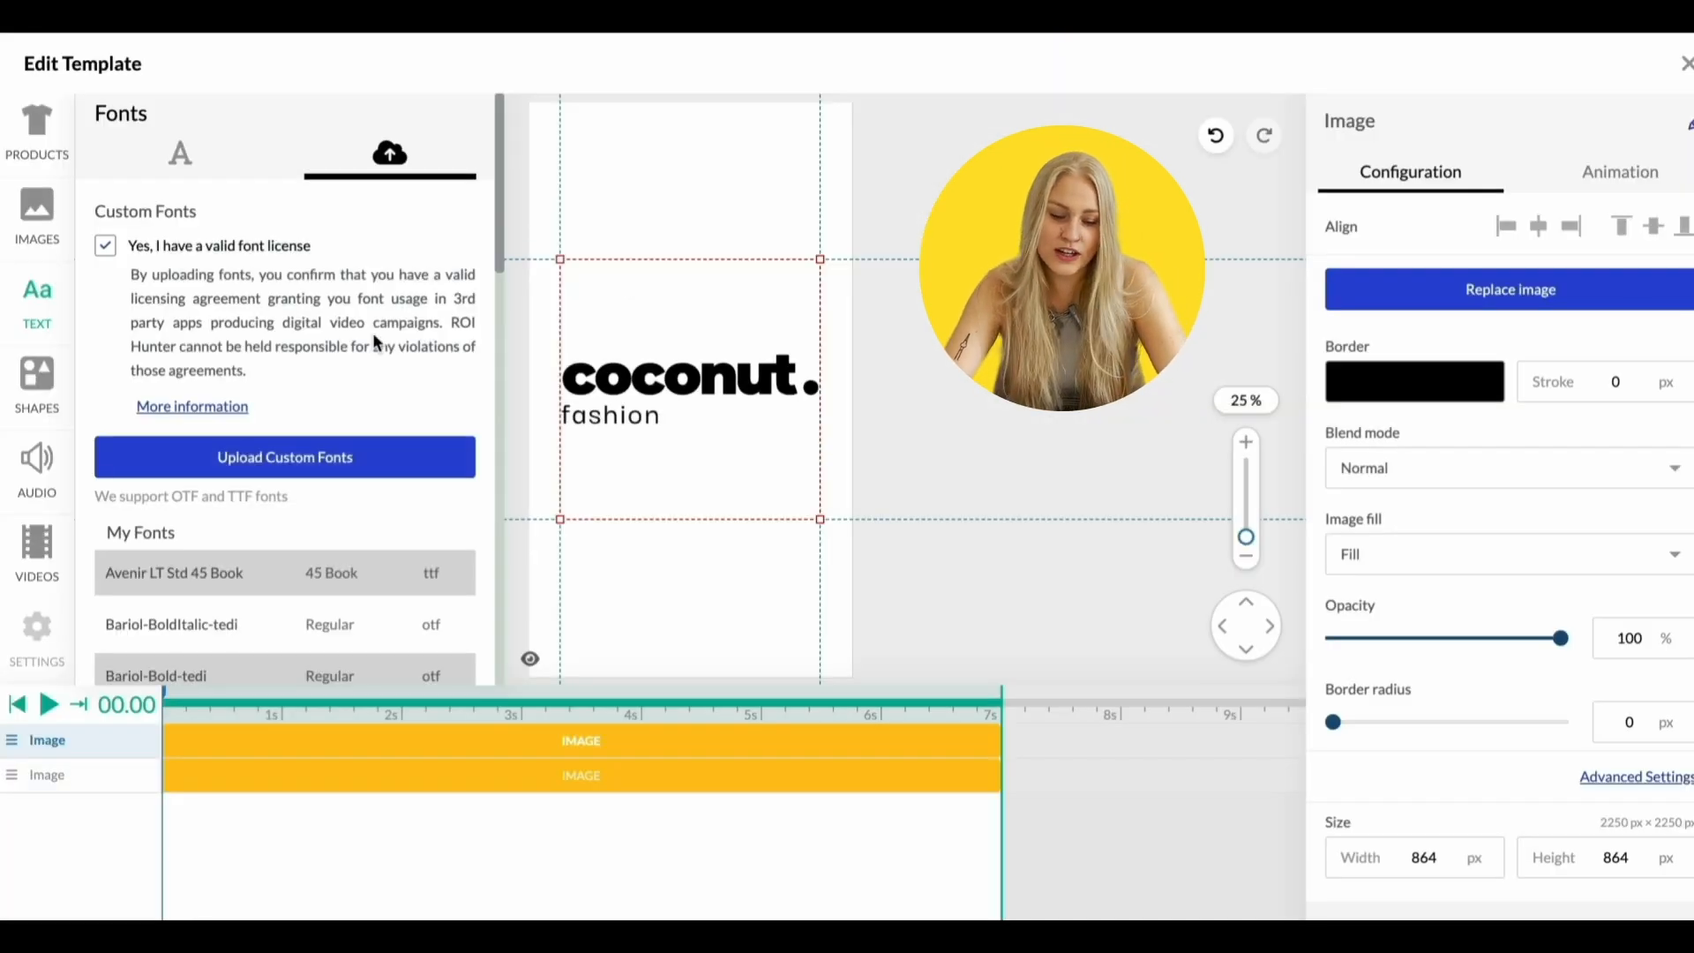
scroll(378, 342, "down", 8)
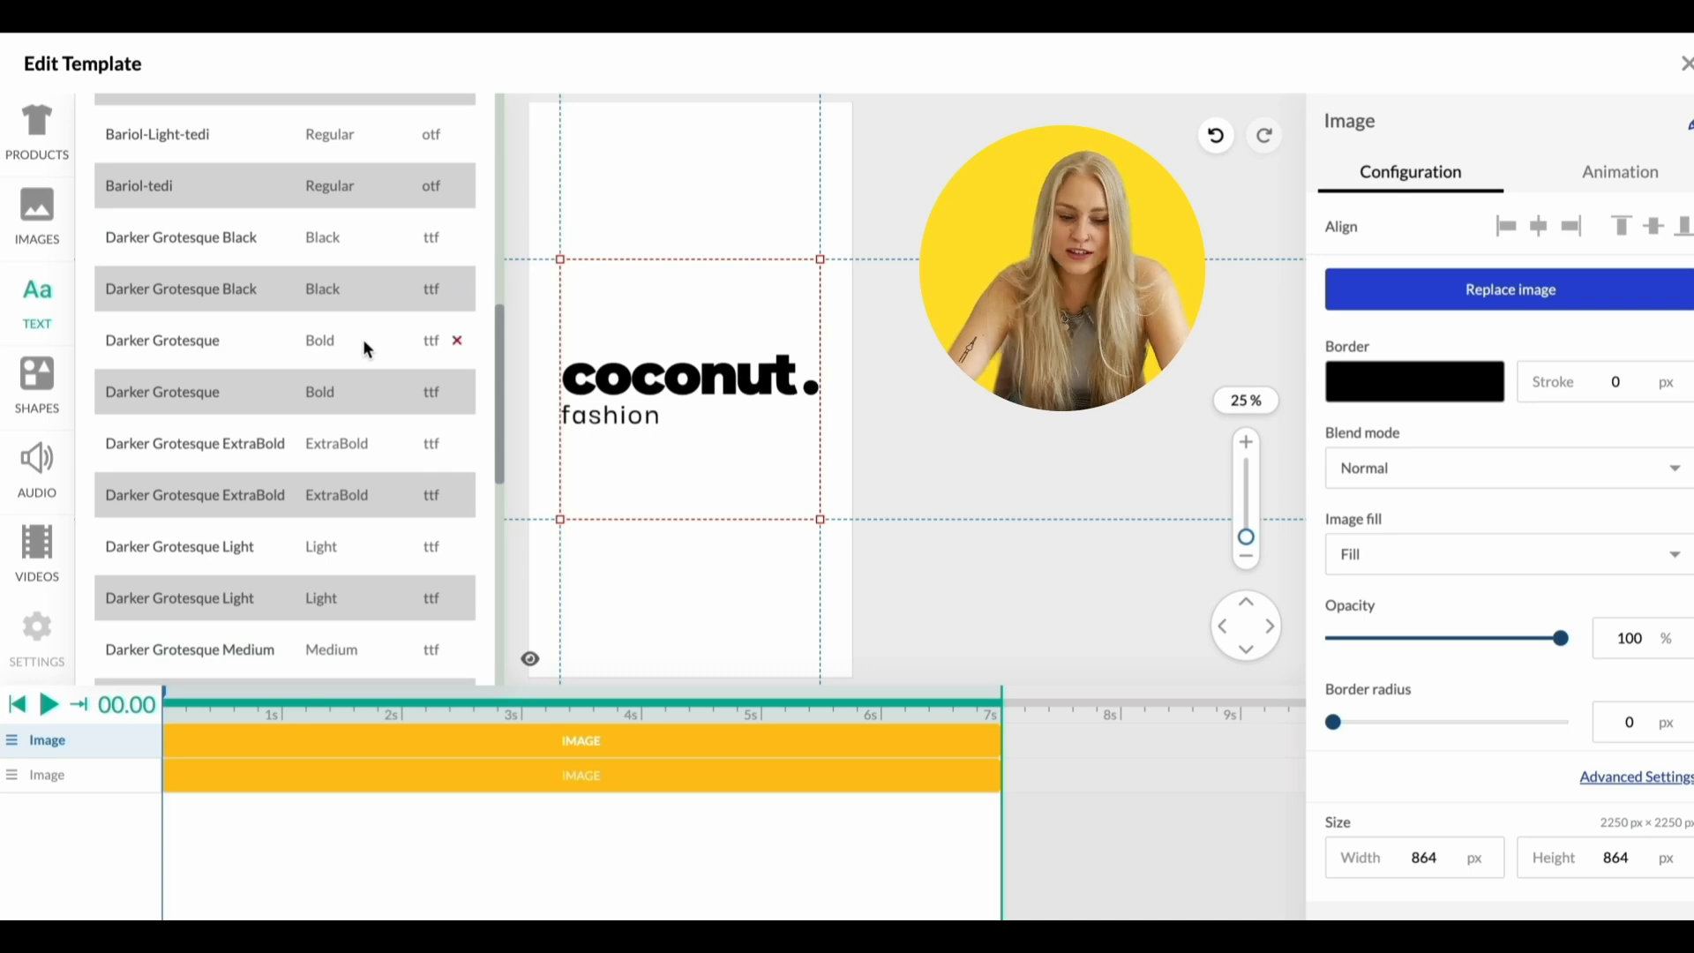
Add the PLV_music.mp3 audio file from the Product Level Video folder to the template
left_click(37, 466)
left_click(342, 231)
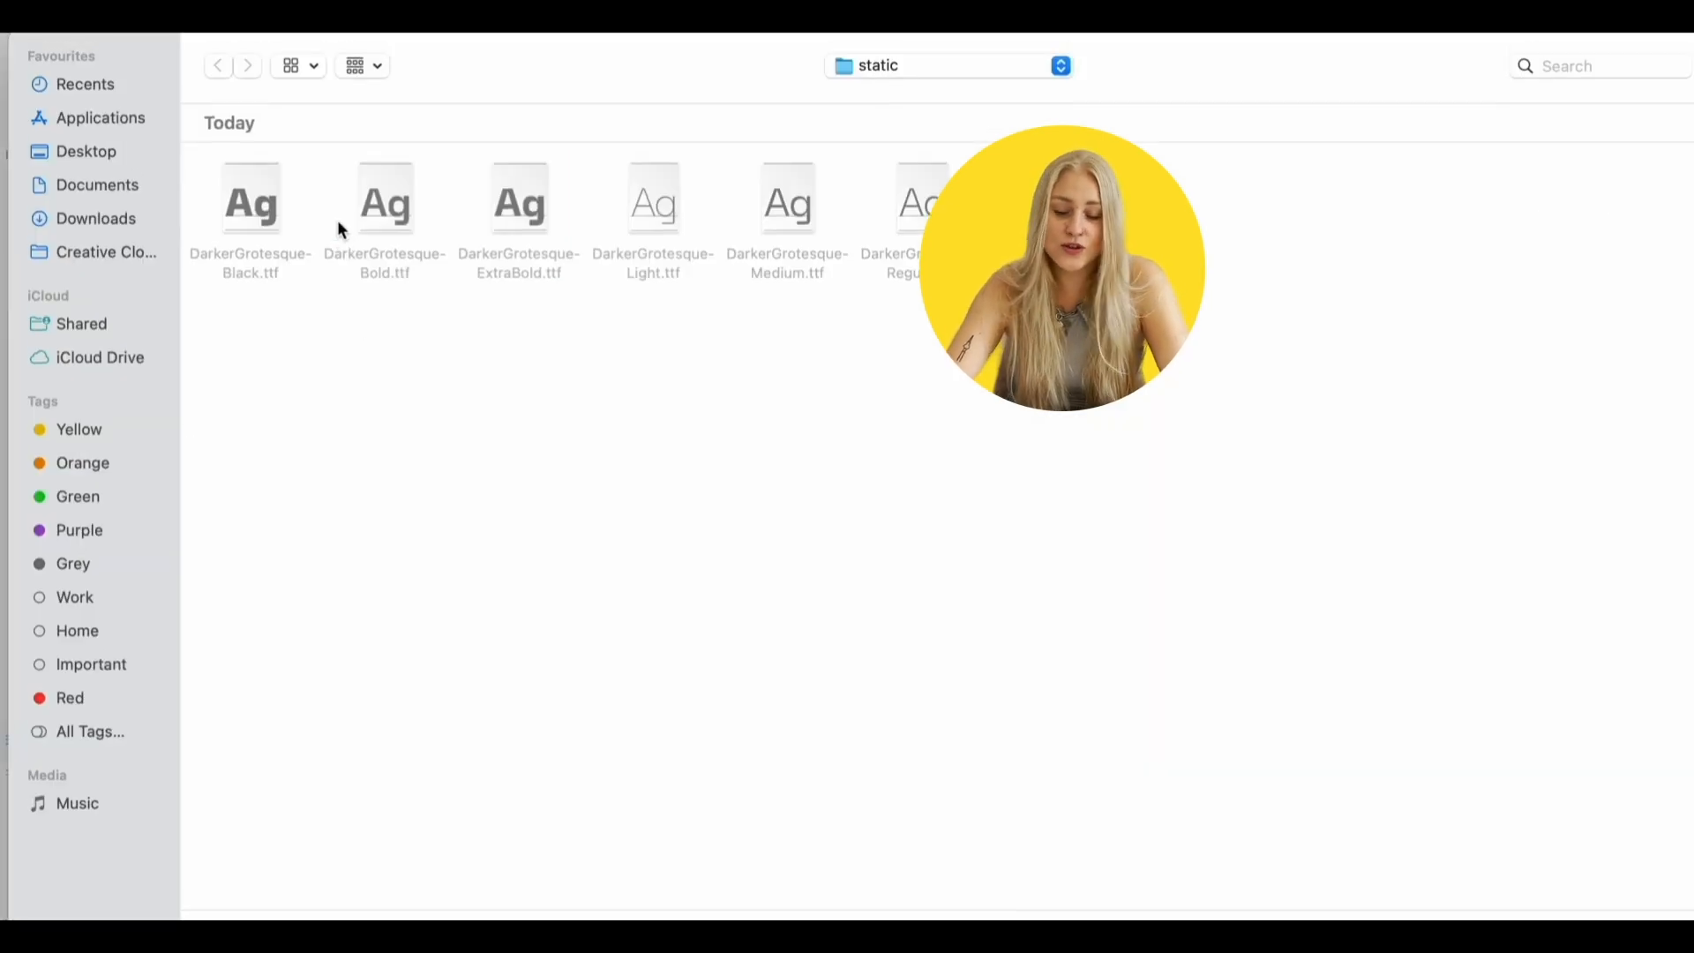
left_click(966, 65)
left_click(955, 128)
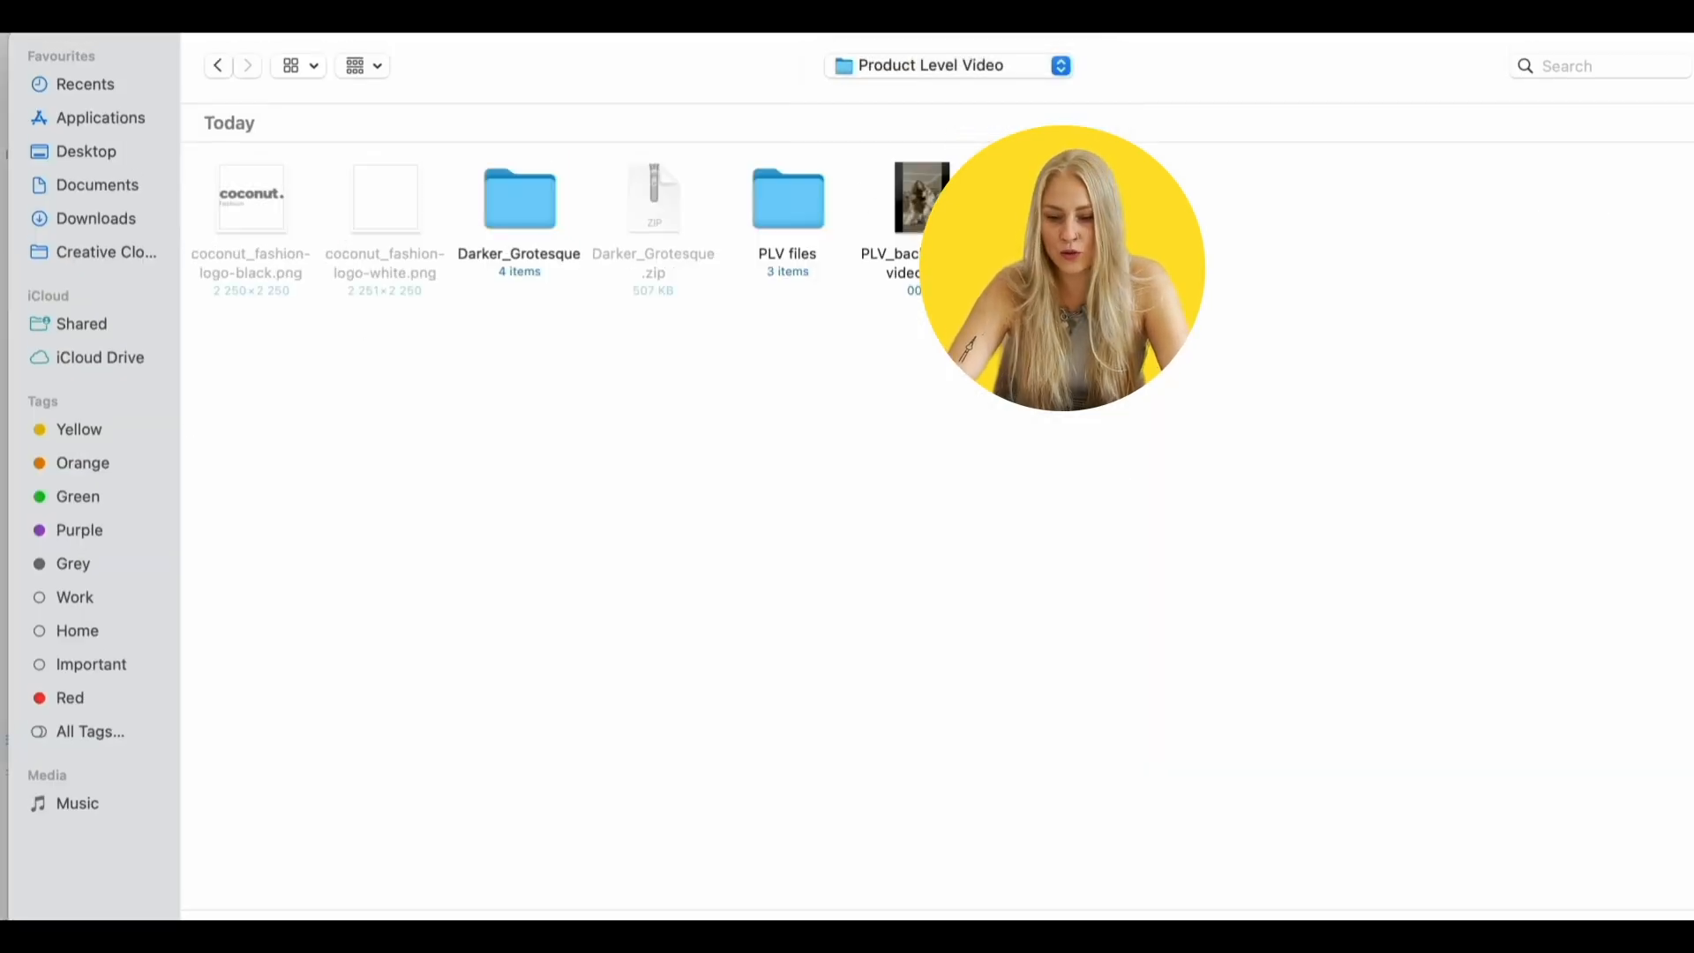
double_click(1056, 199)
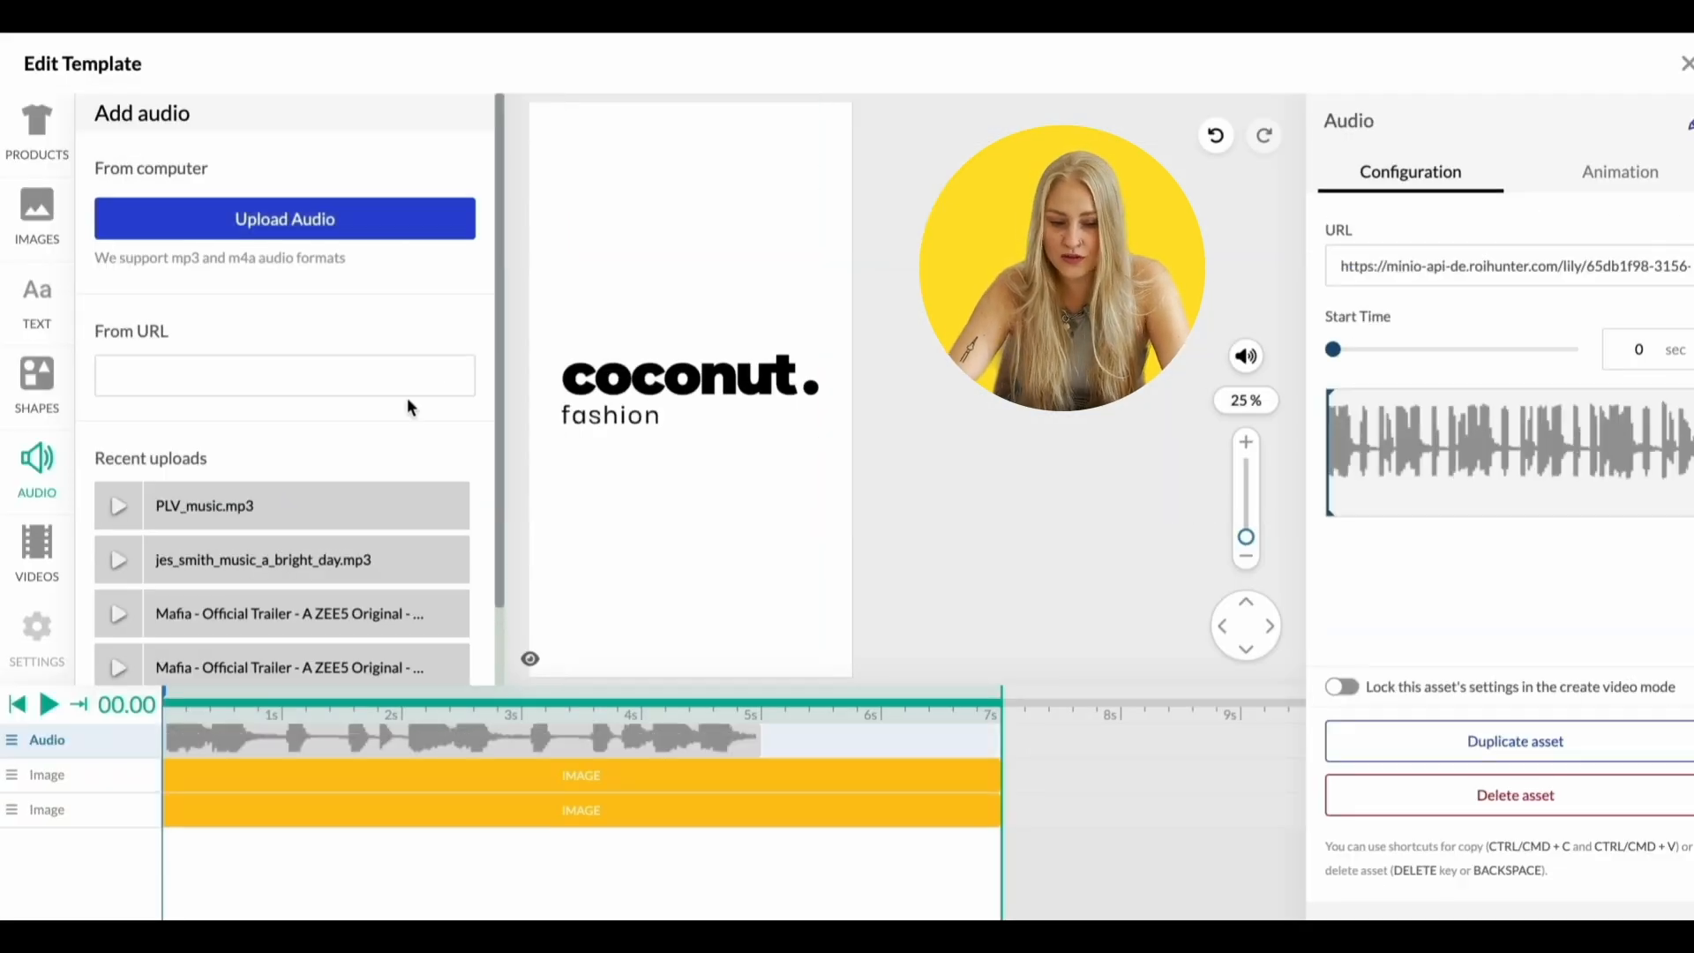
Upload the PLV background video from the Product Level Video folder into the scene
left_click(37, 552)
left_click(362, 225)
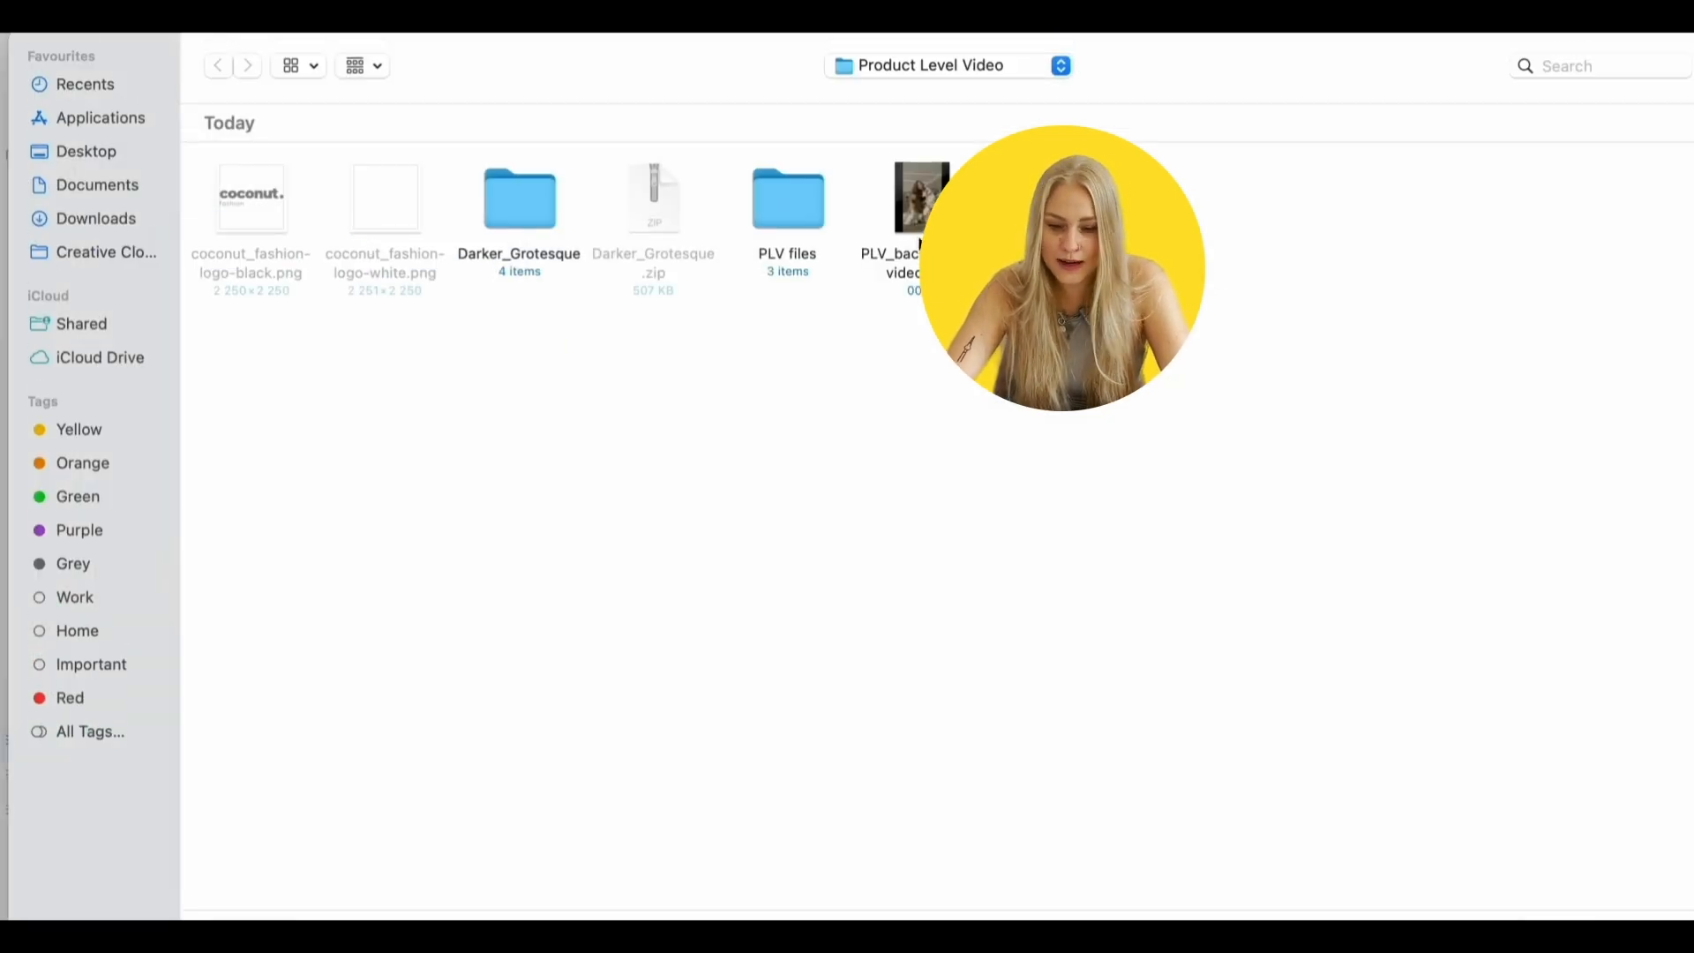
double_click(928, 211)
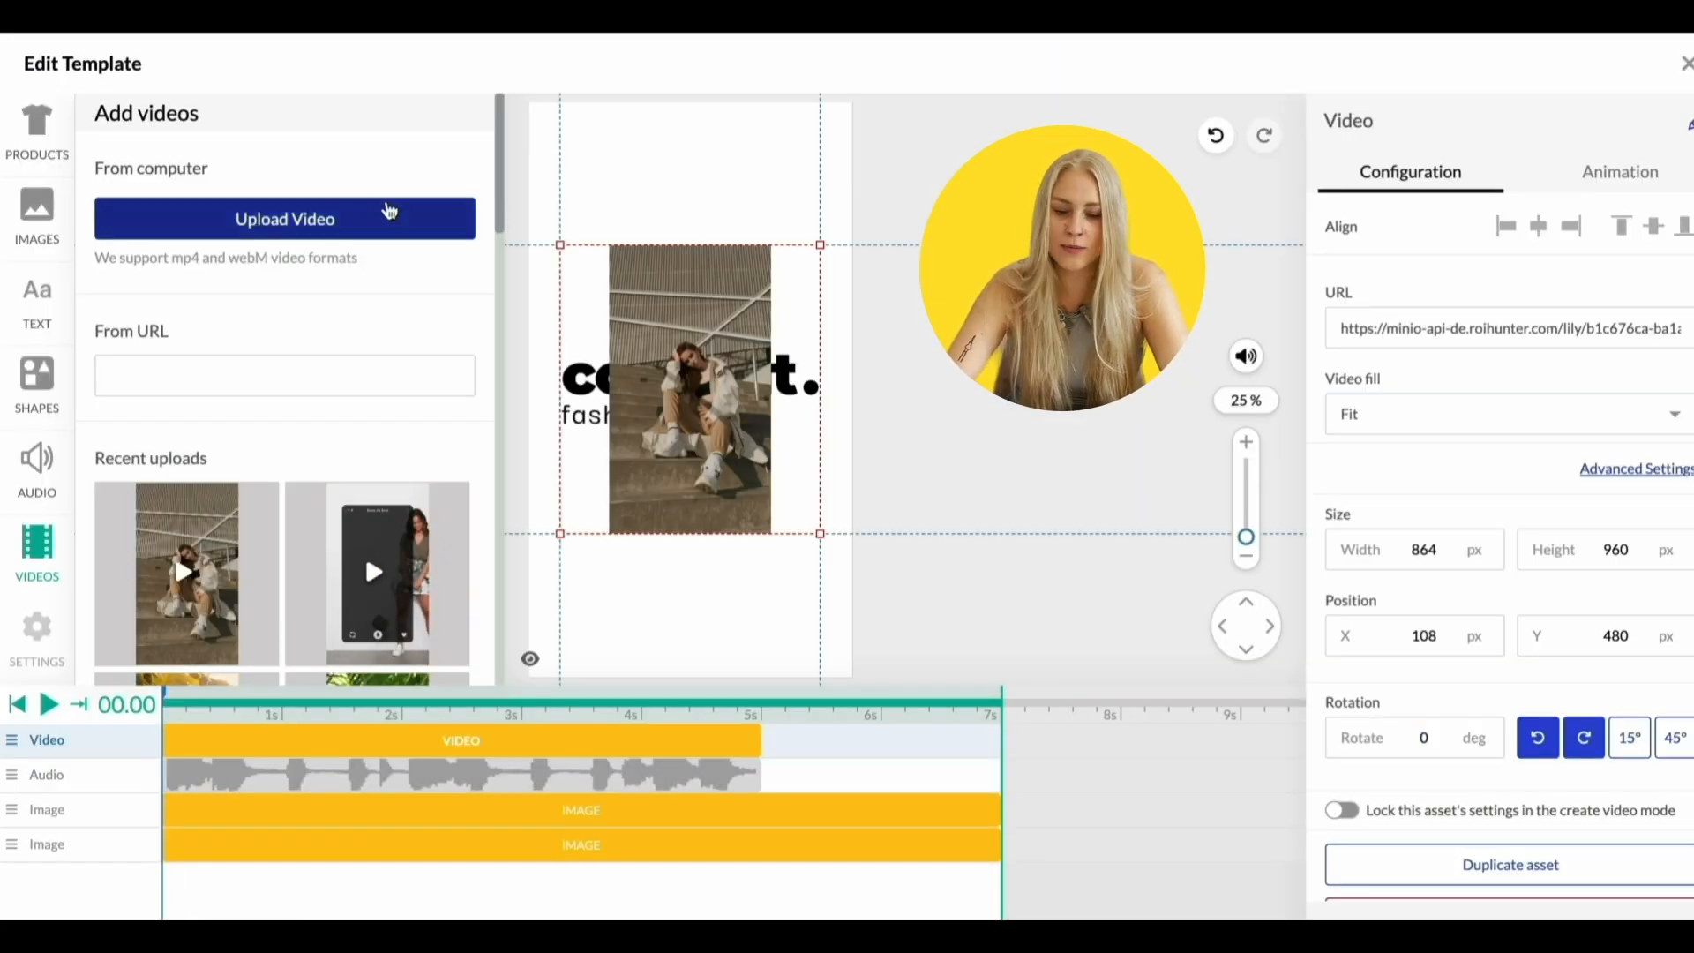
Add the Pouzdro Guess Studded Clutch Silver pro iPhone 6/6s product from the Demo catalog (do not change)
left_click(37, 128)
left_click(313, 600)
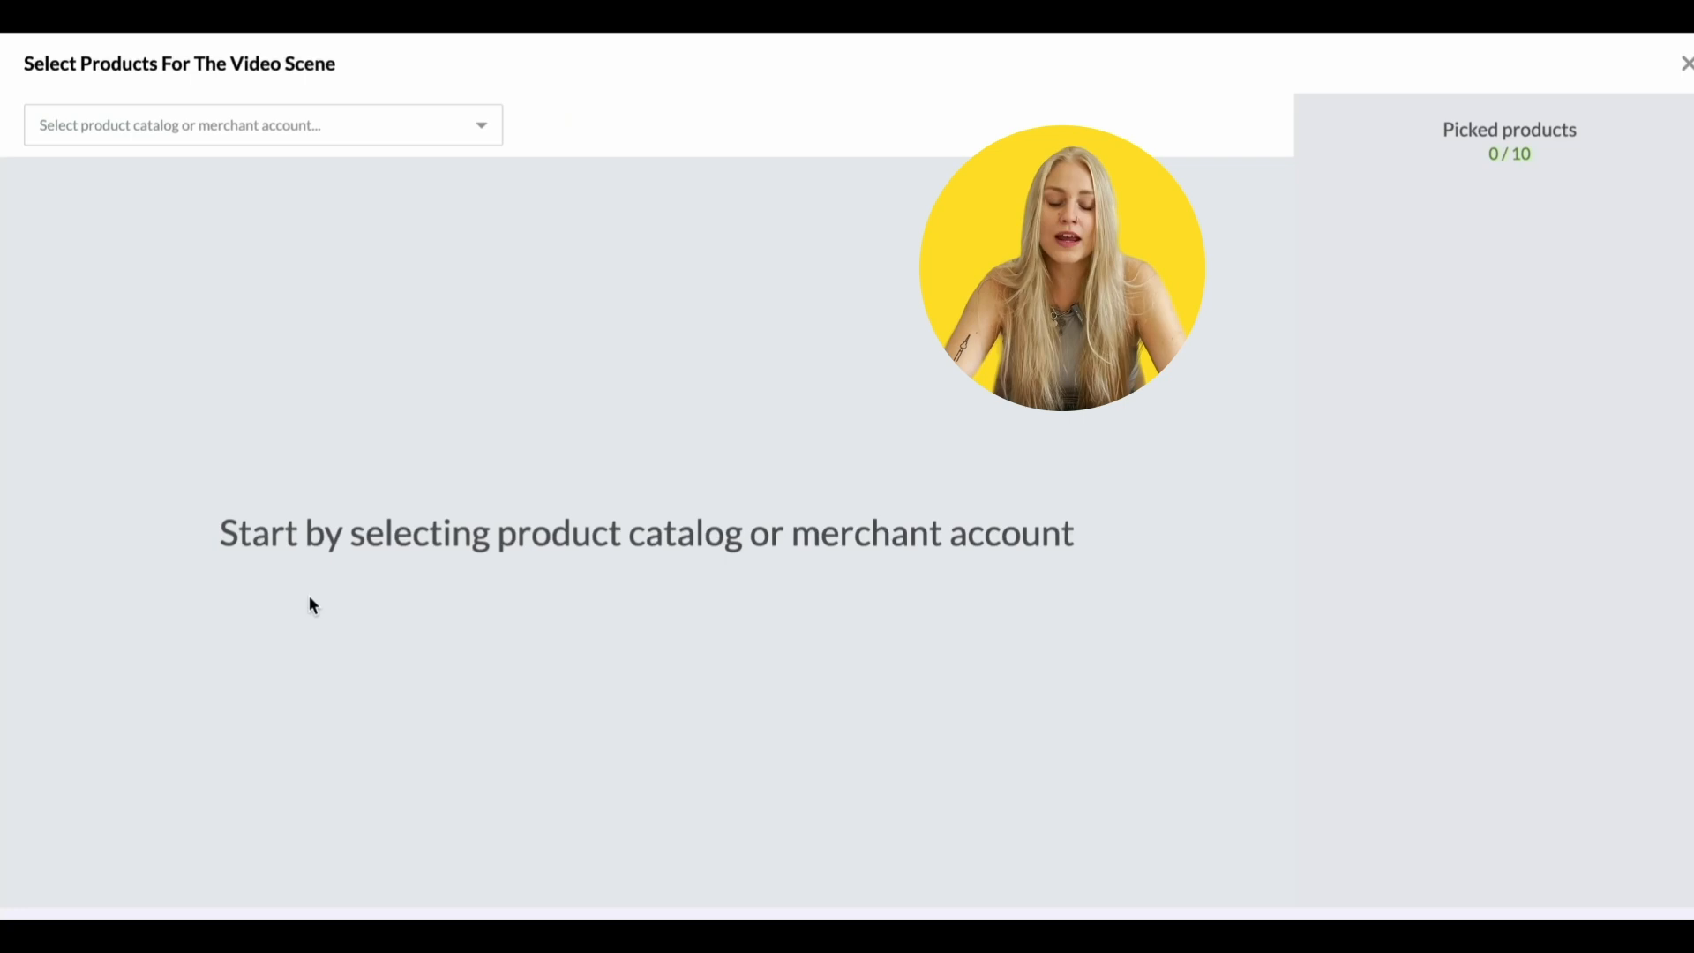
left_click(377, 123)
left_click(321, 237)
scroll(585, 553, "down", 15)
scroll(585, 554, "down", 3)
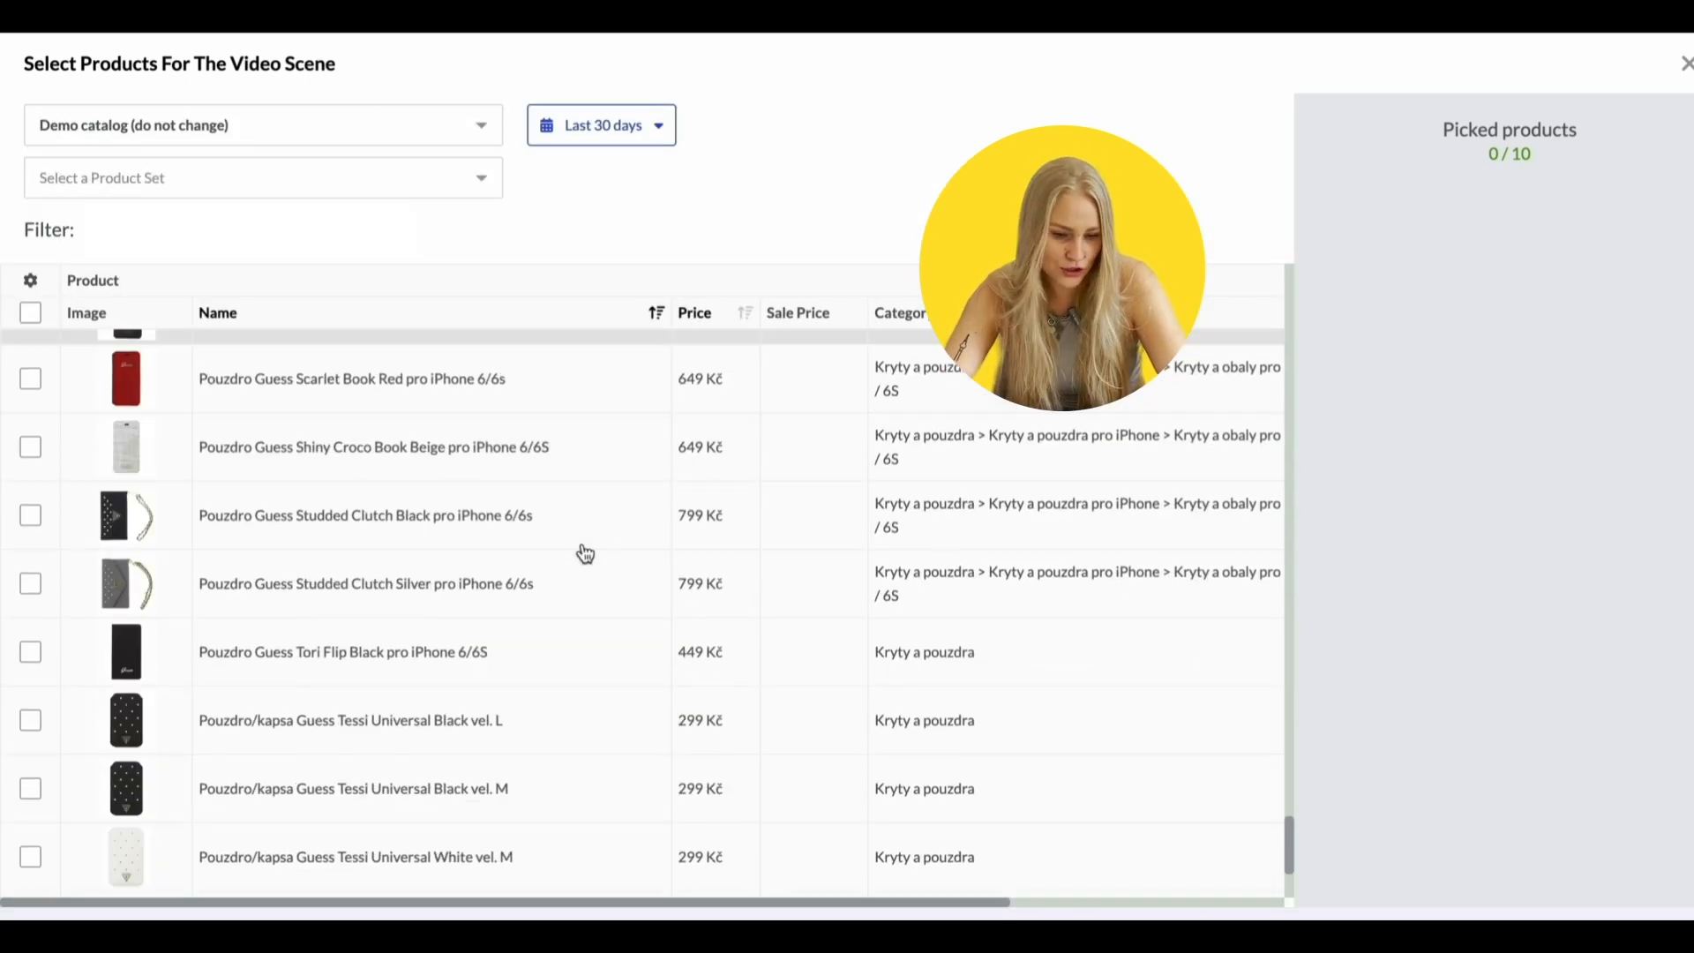
left_click(582, 582)
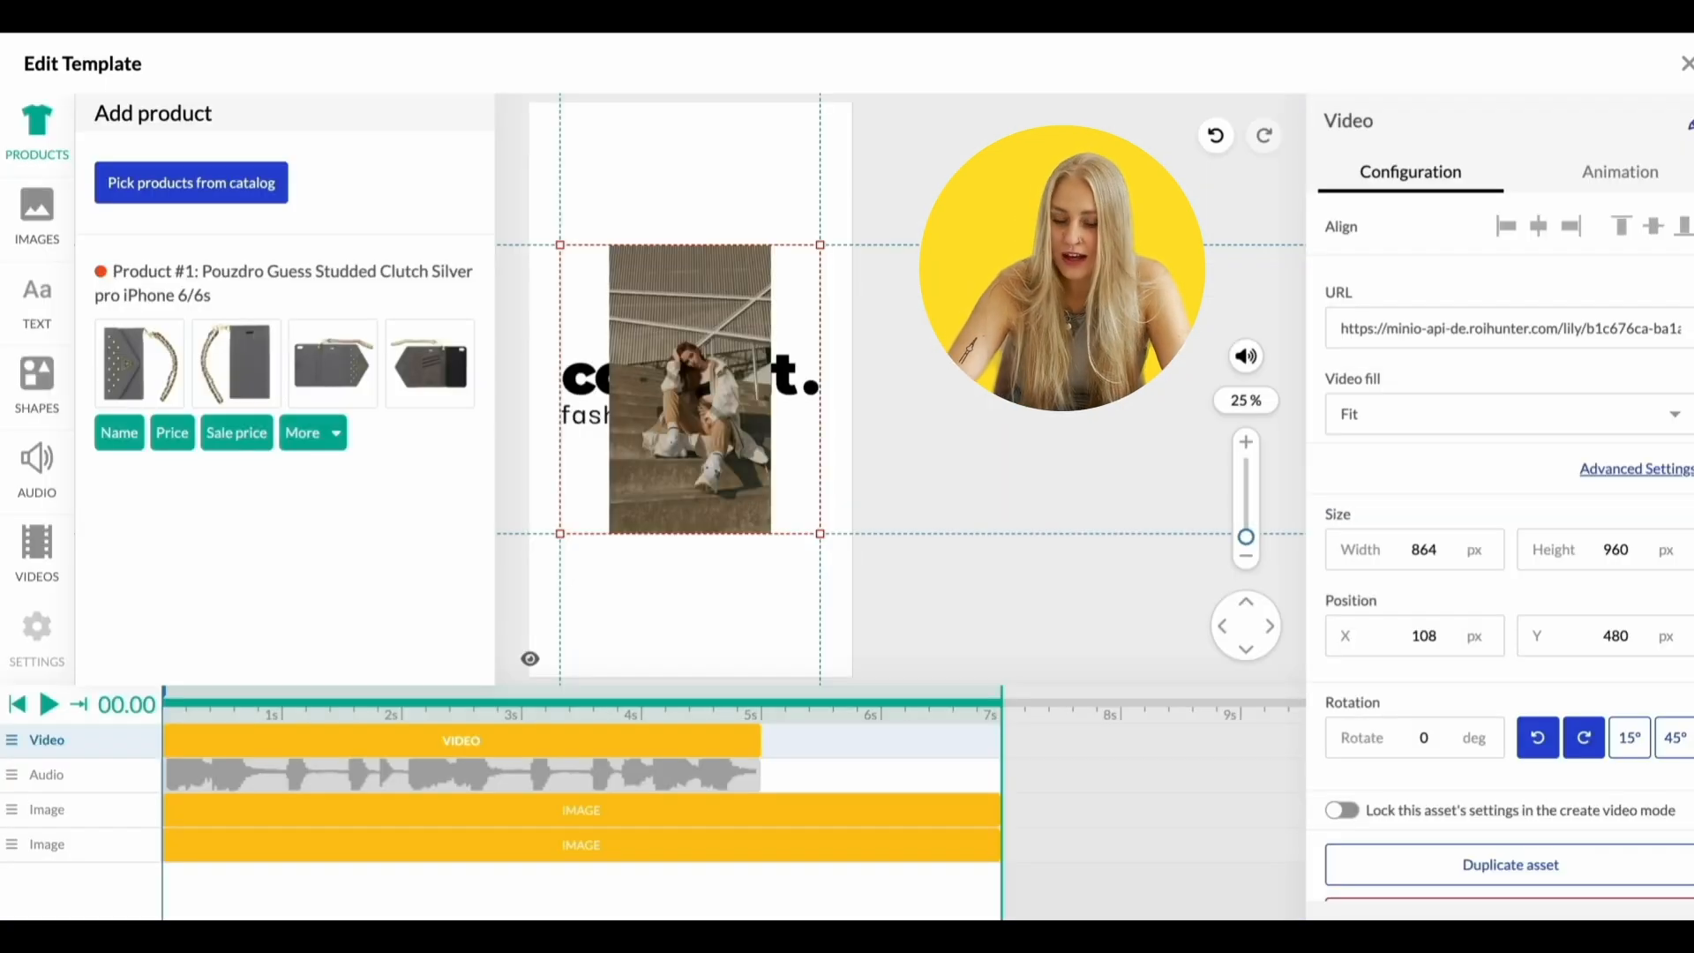
Extend the scene to about 9 seconds and stretch the video and audio tracks to its full length
left_click_drag(1002, 702, 1240, 737)
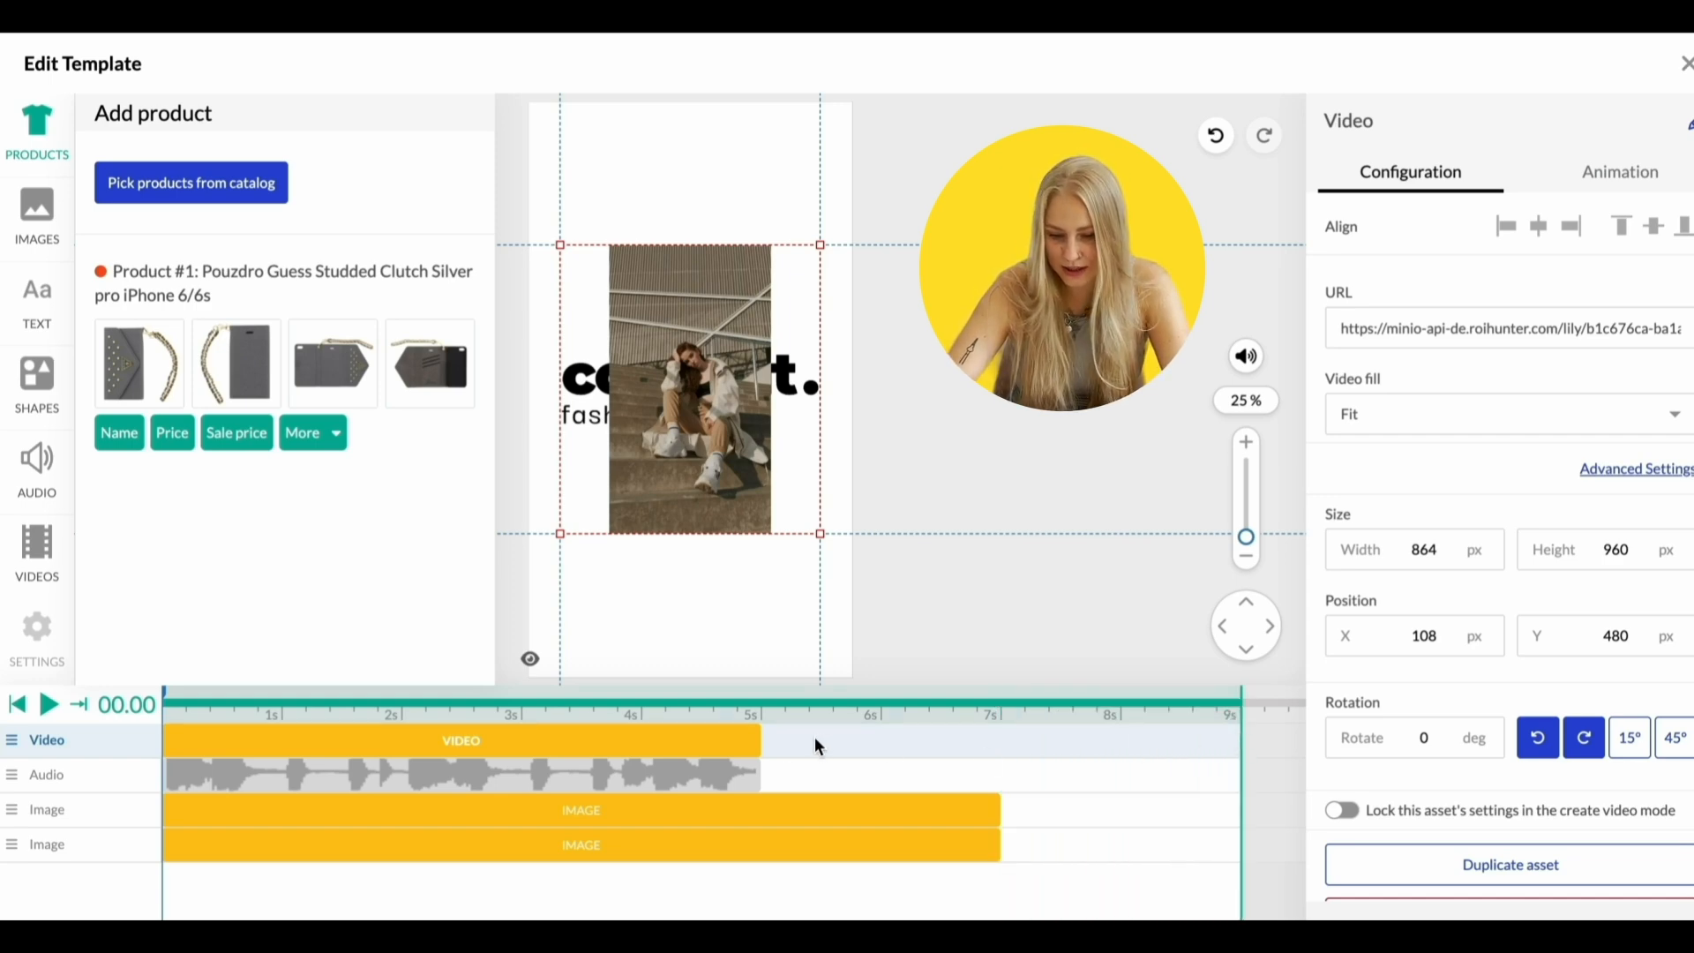
left_click_drag(773, 747, 1249, 756)
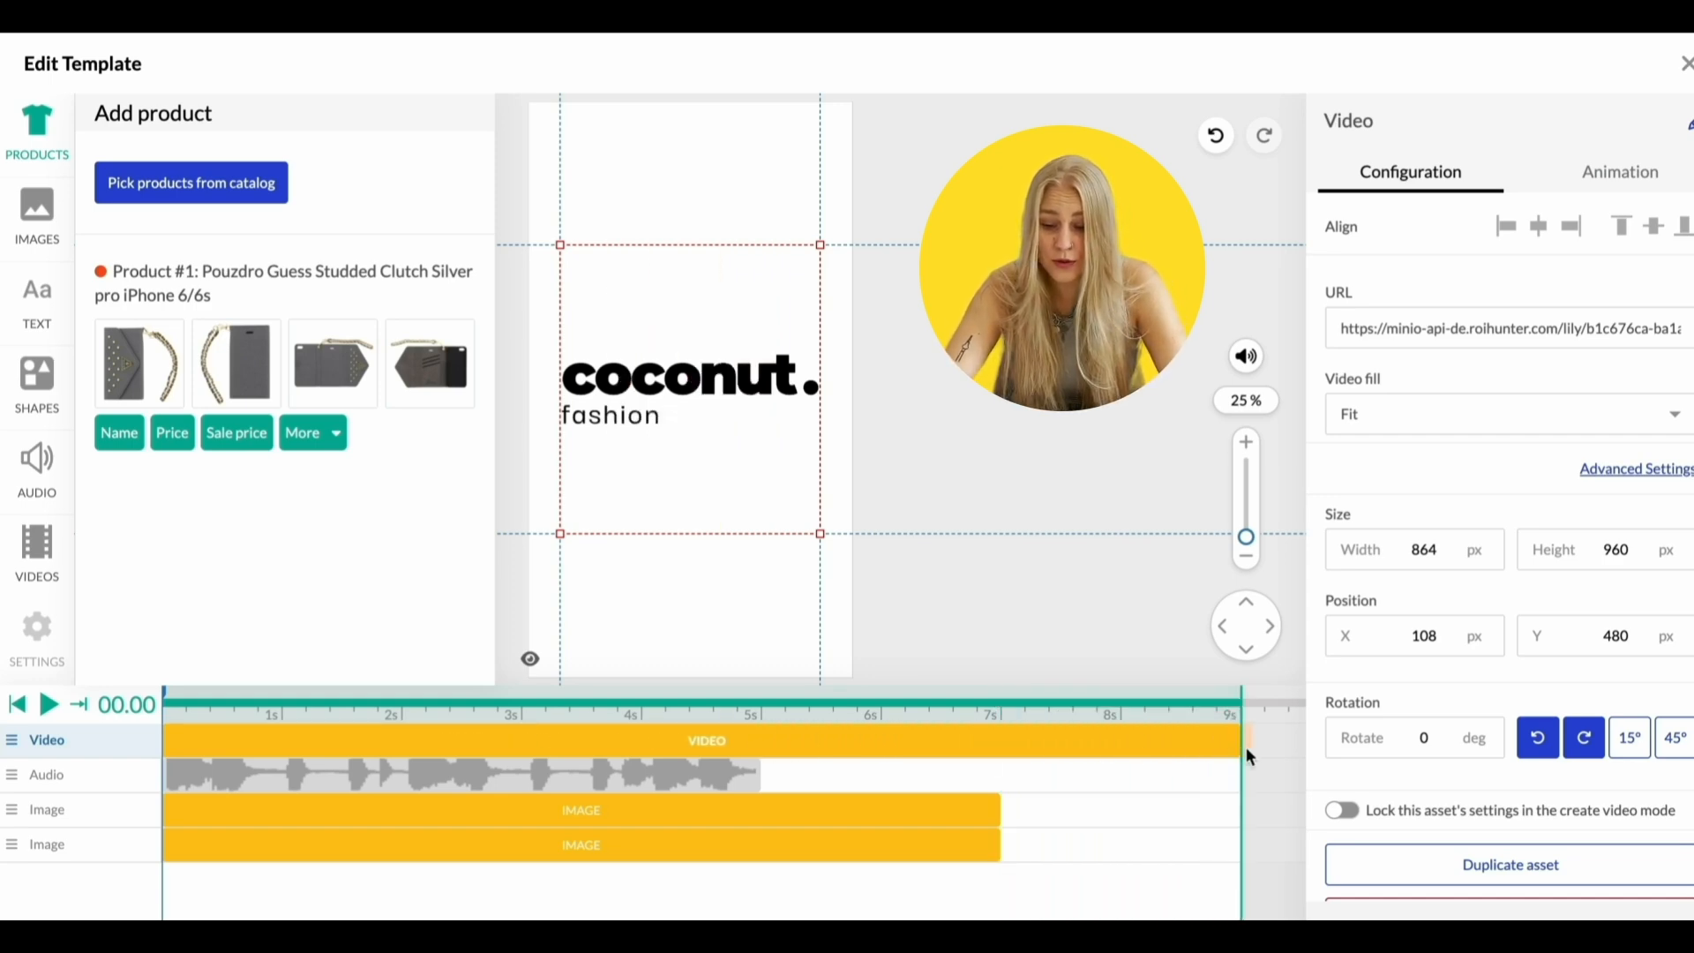
key("space")
key("space")
mouse_move(252, 694)
left_mouse_down()
mouse_move(1223, 755)
mouse_move(1233, 694)
mouse_move(1257, 706)
left_mouse_up()
left_click(675, 770)
left_click_drag(757, 770, 1238, 784)
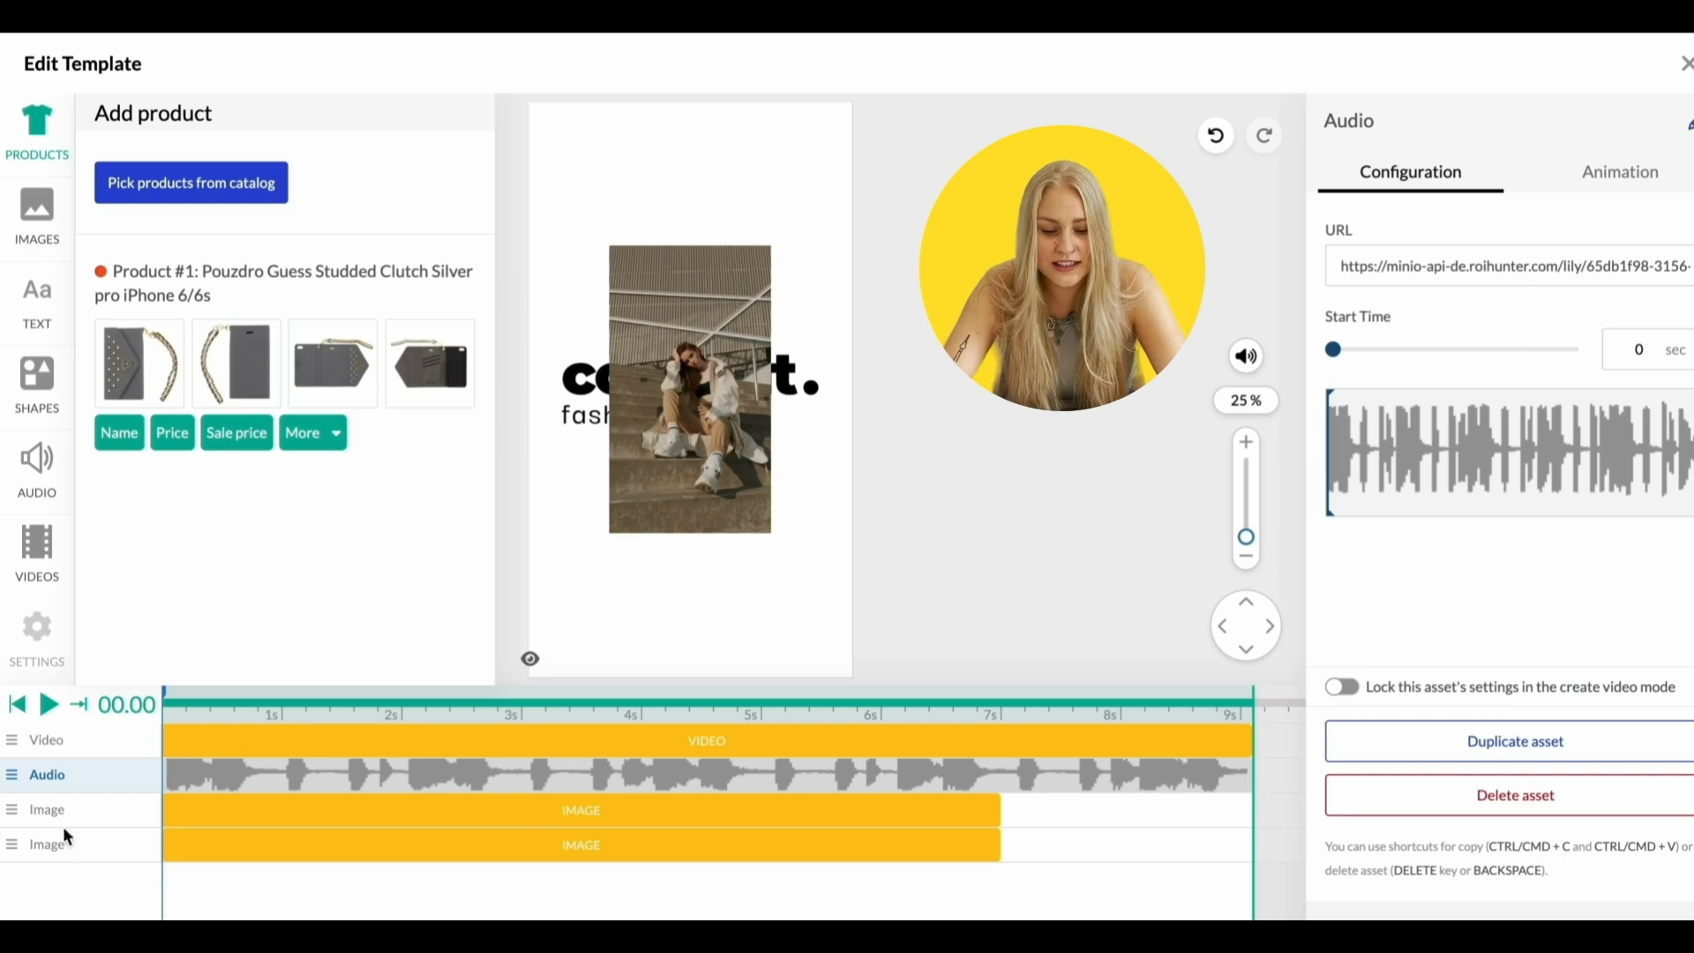
Move the video layer to the bottom of the layer stack and the audio layer below both images
left_click_drag(10, 739, 15, 869)
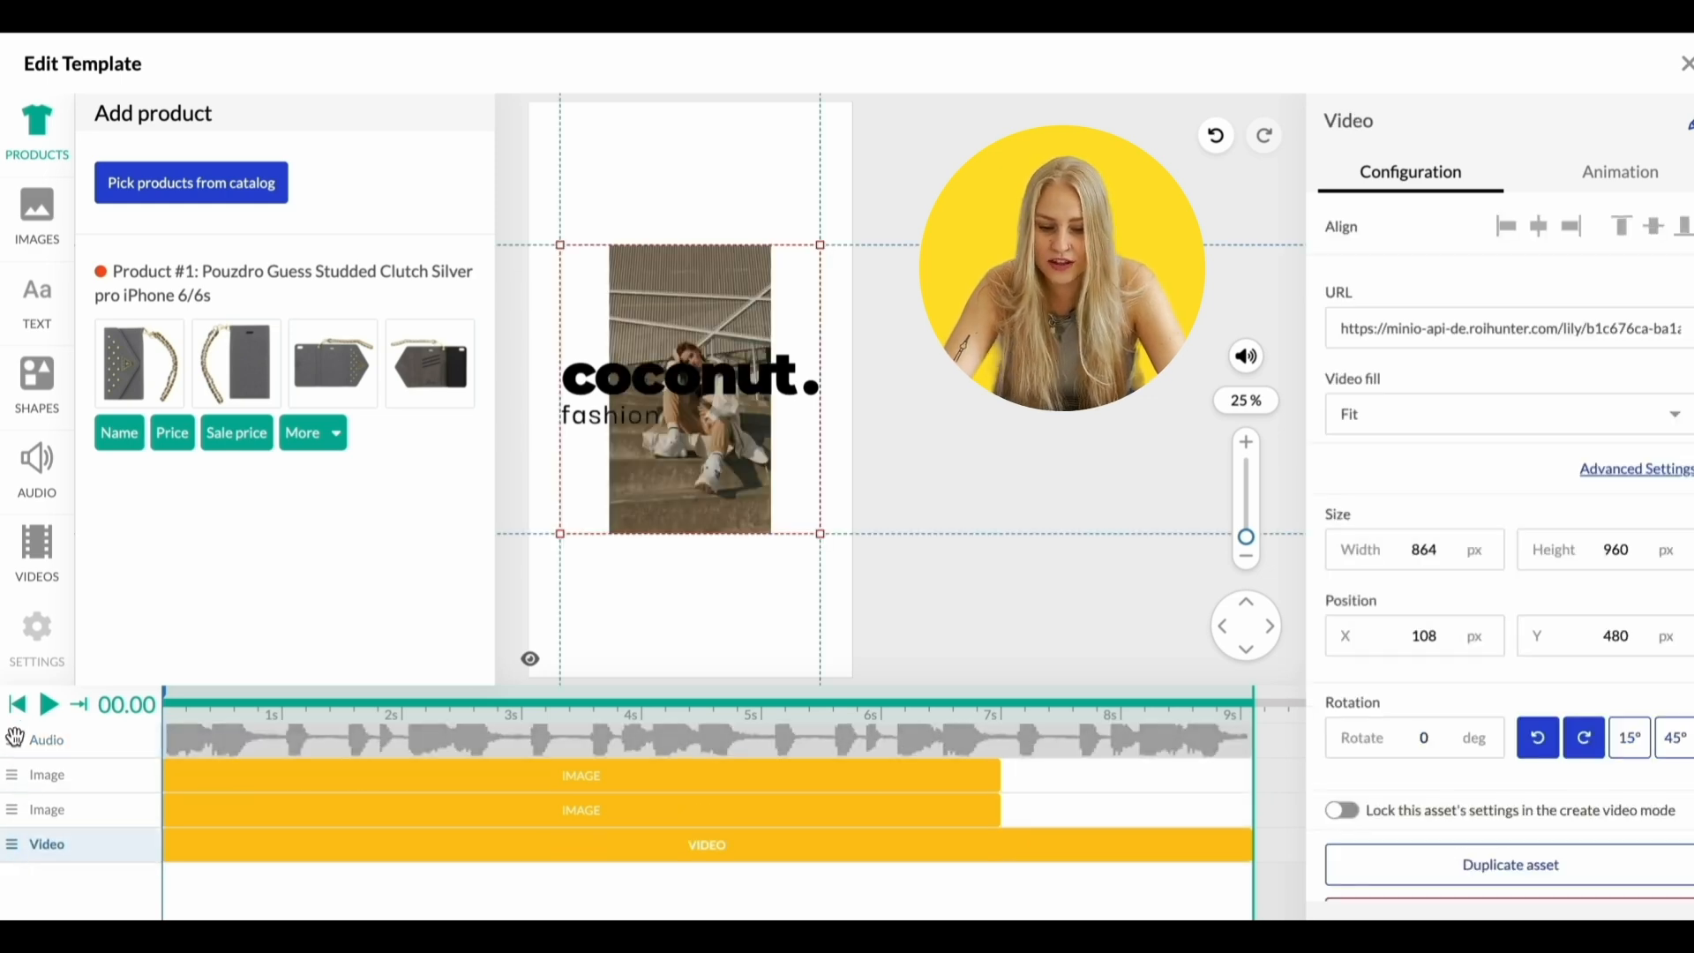
left_click_drag(14, 739, 14, 811)
left_click(207, 819)
Delete the black coconut fashion logo from the canvas
left_click(724, 358)
left_click_drag(724, 358, 723, 382)
key("Delete")
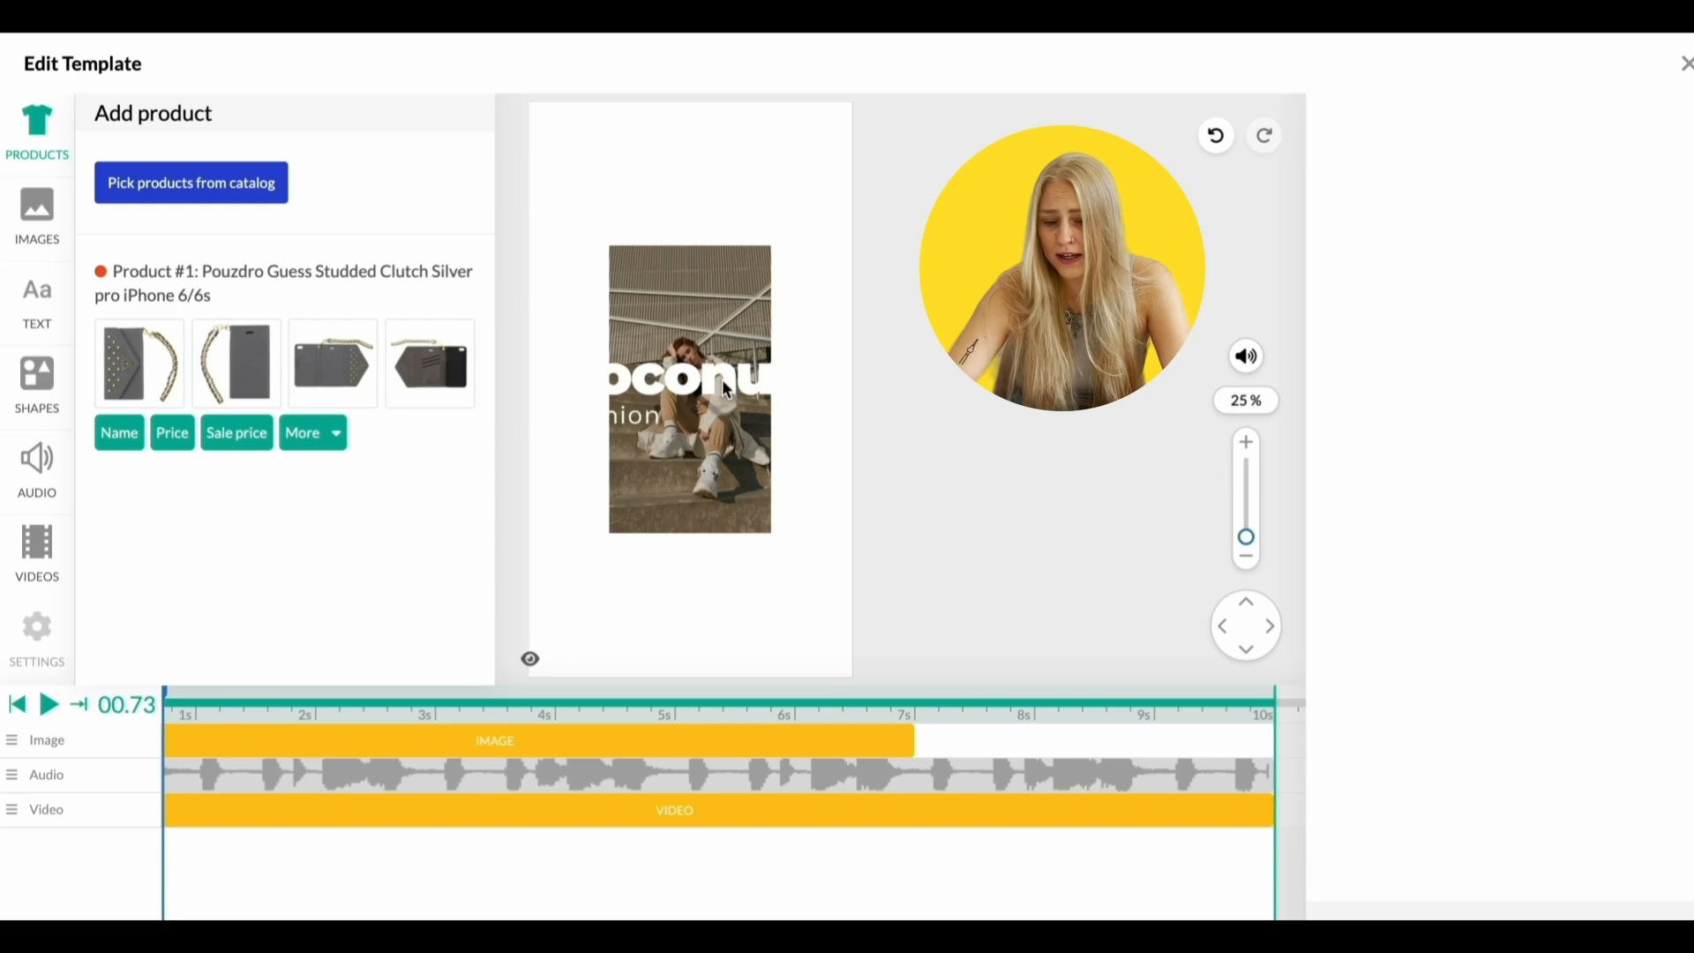
Enlarge the background video's frame to about 1604 × 1916 px and centre it horizontally and vertically on the canvas
left_click(369, 813)
left_click_drag(823, 534, 934, 677)
left_click_drag(935, 245, 1044, 100)
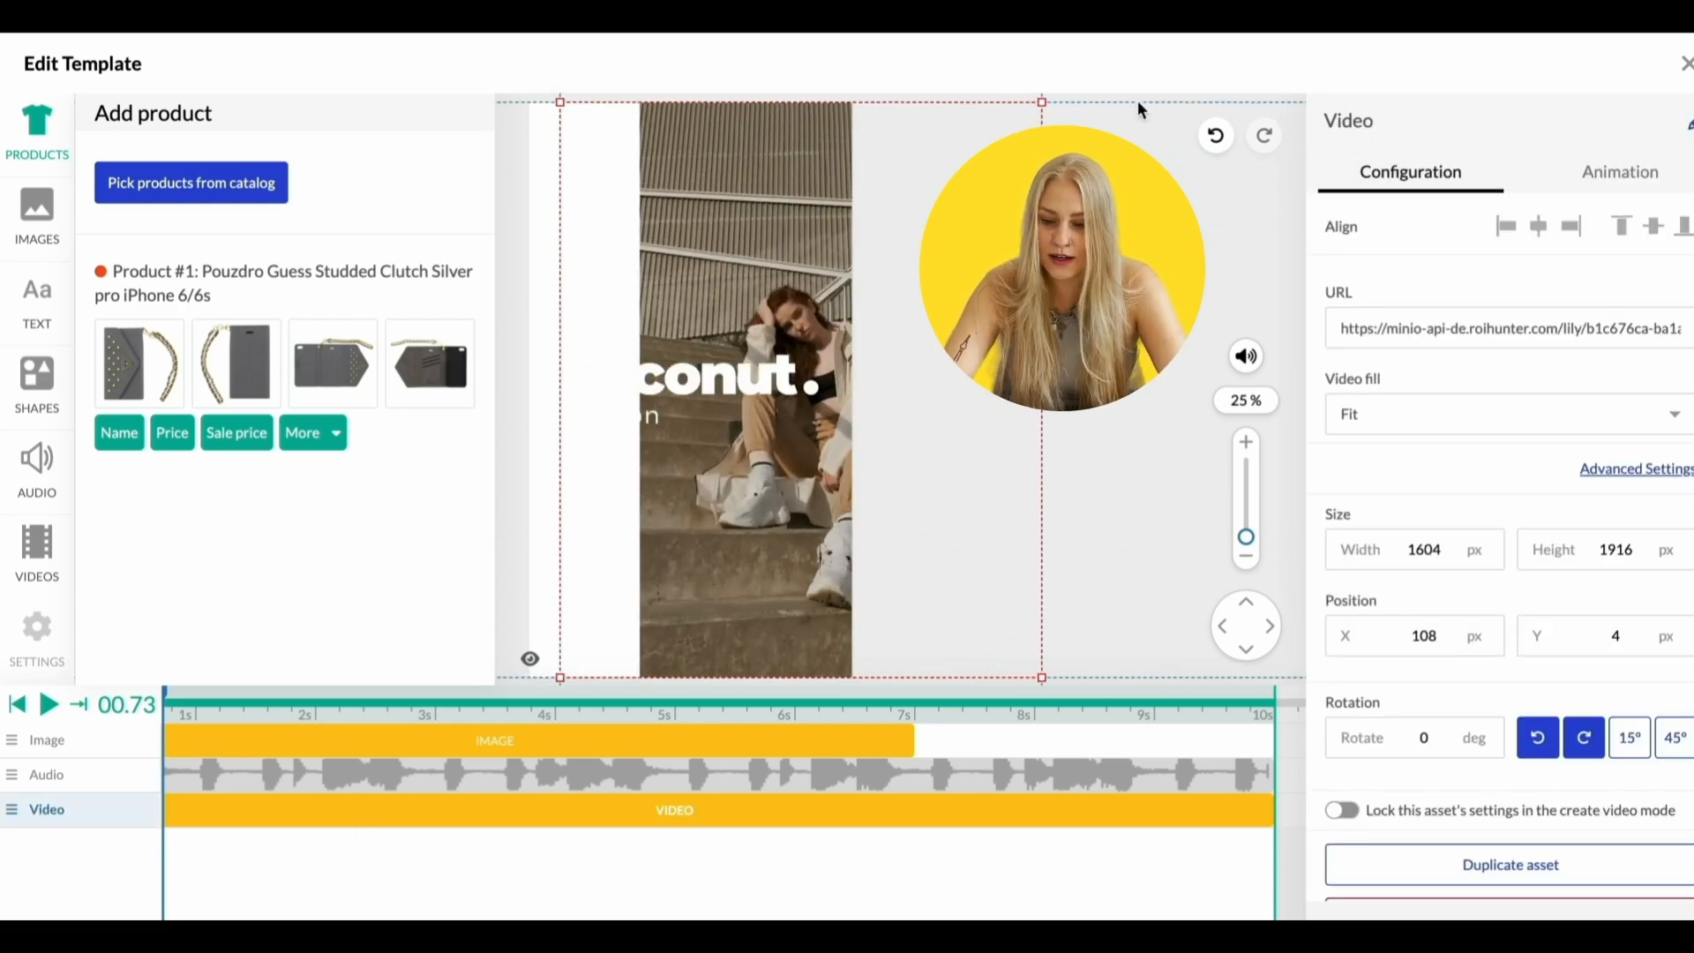
left_click(1539, 229)
left_click(1653, 230)
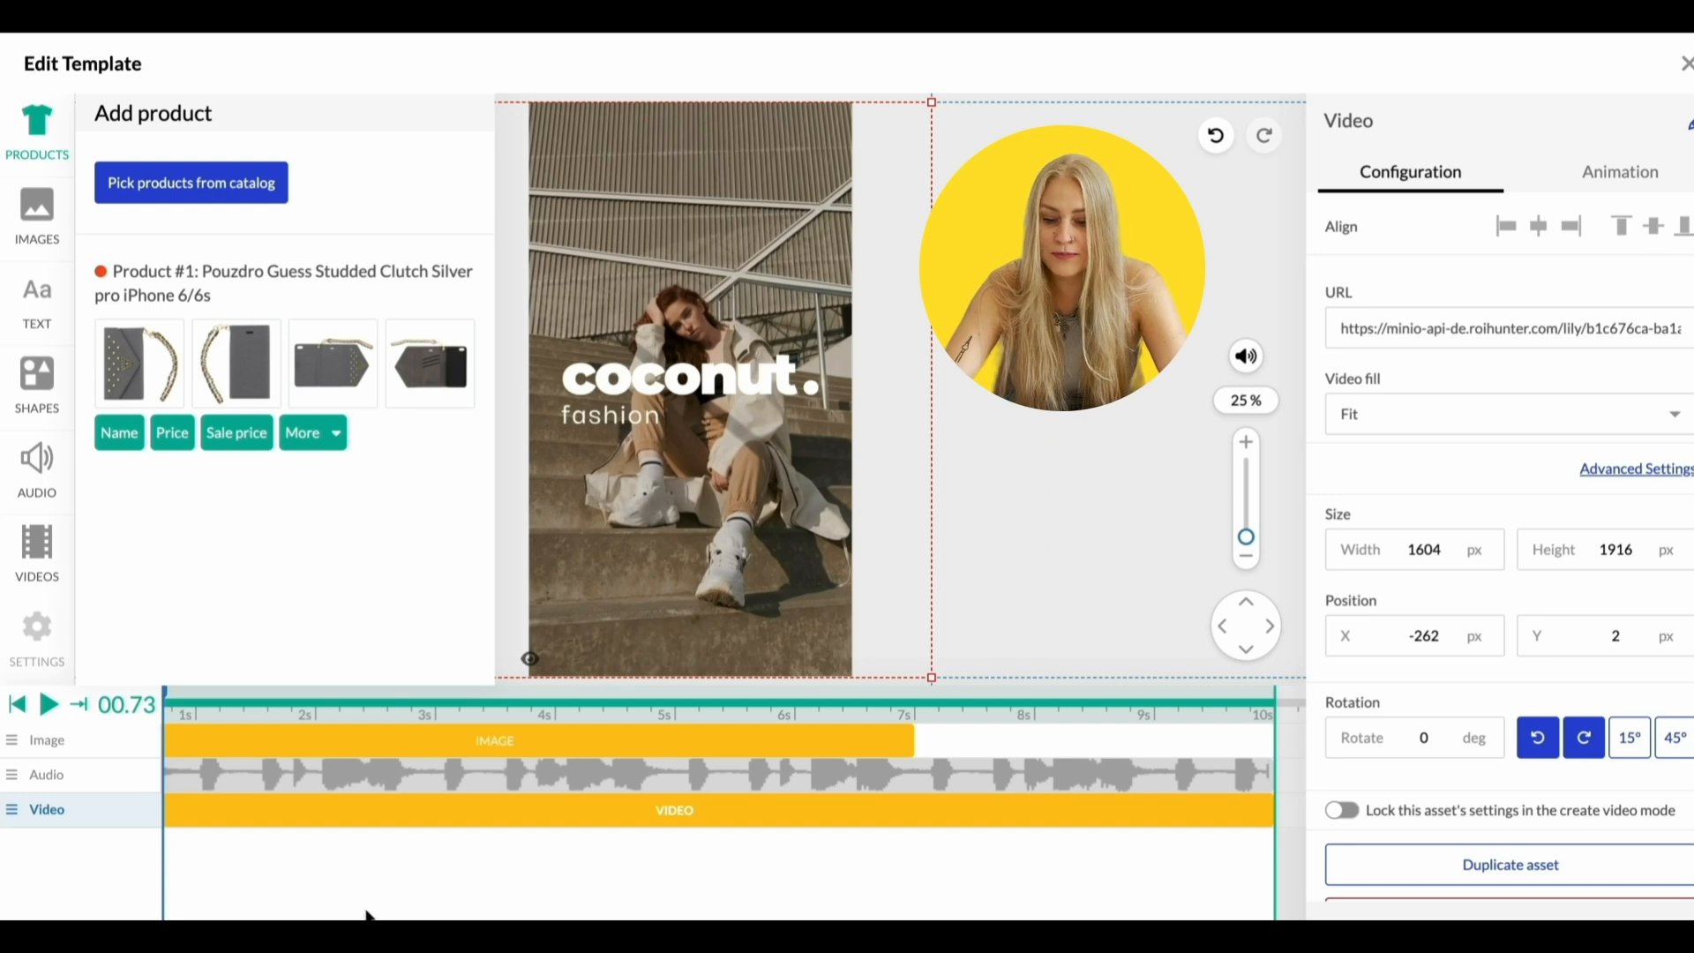
Shrink the white coconut logo to about 416 × 424 px and place it near the canvas's upper-left corner
left_click(597, 748)
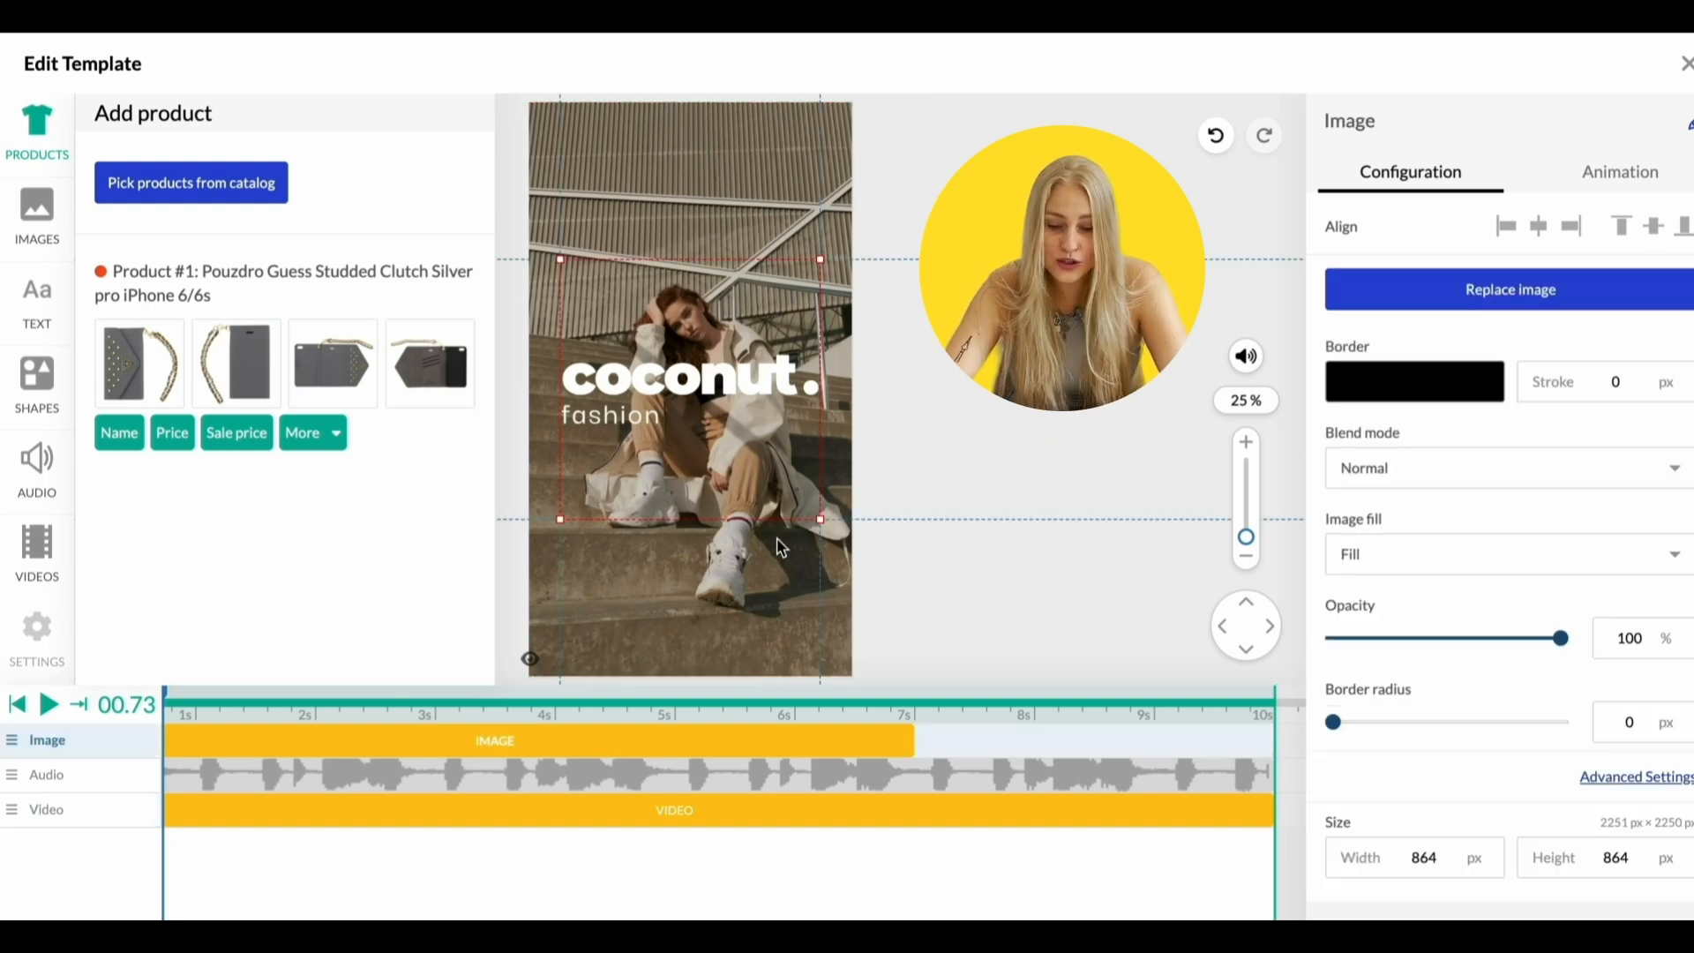
left_click_drag(822, 520, 680, 386)
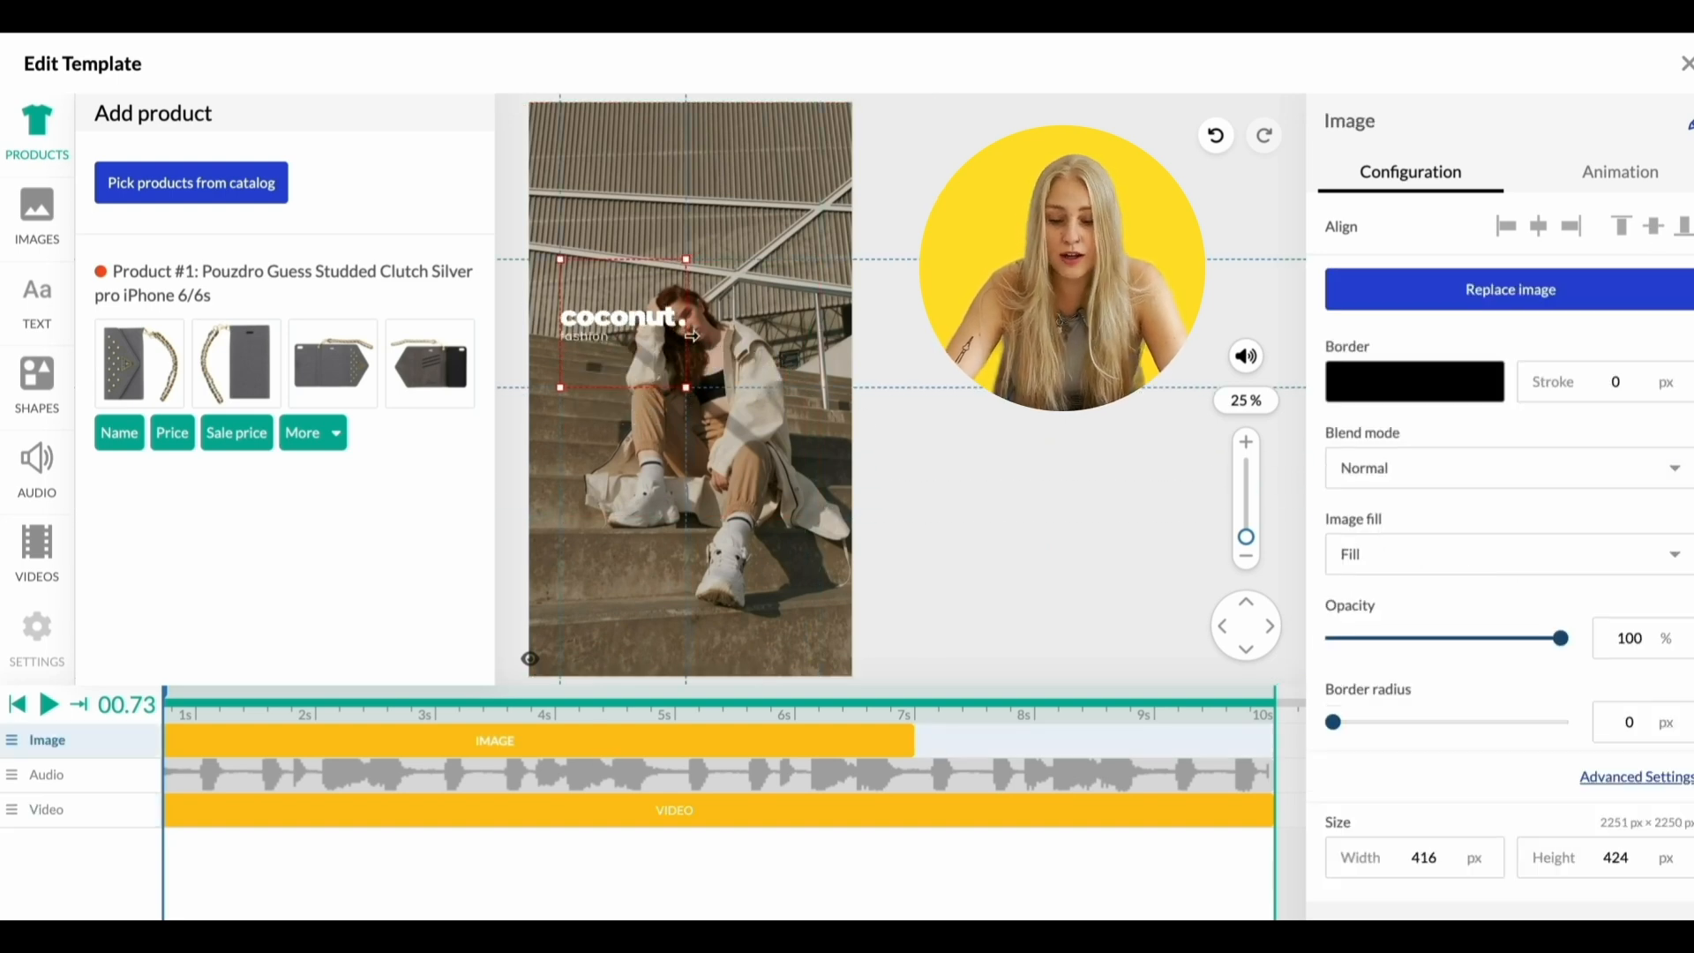
left_click_drag(629, 331, 626, 193)
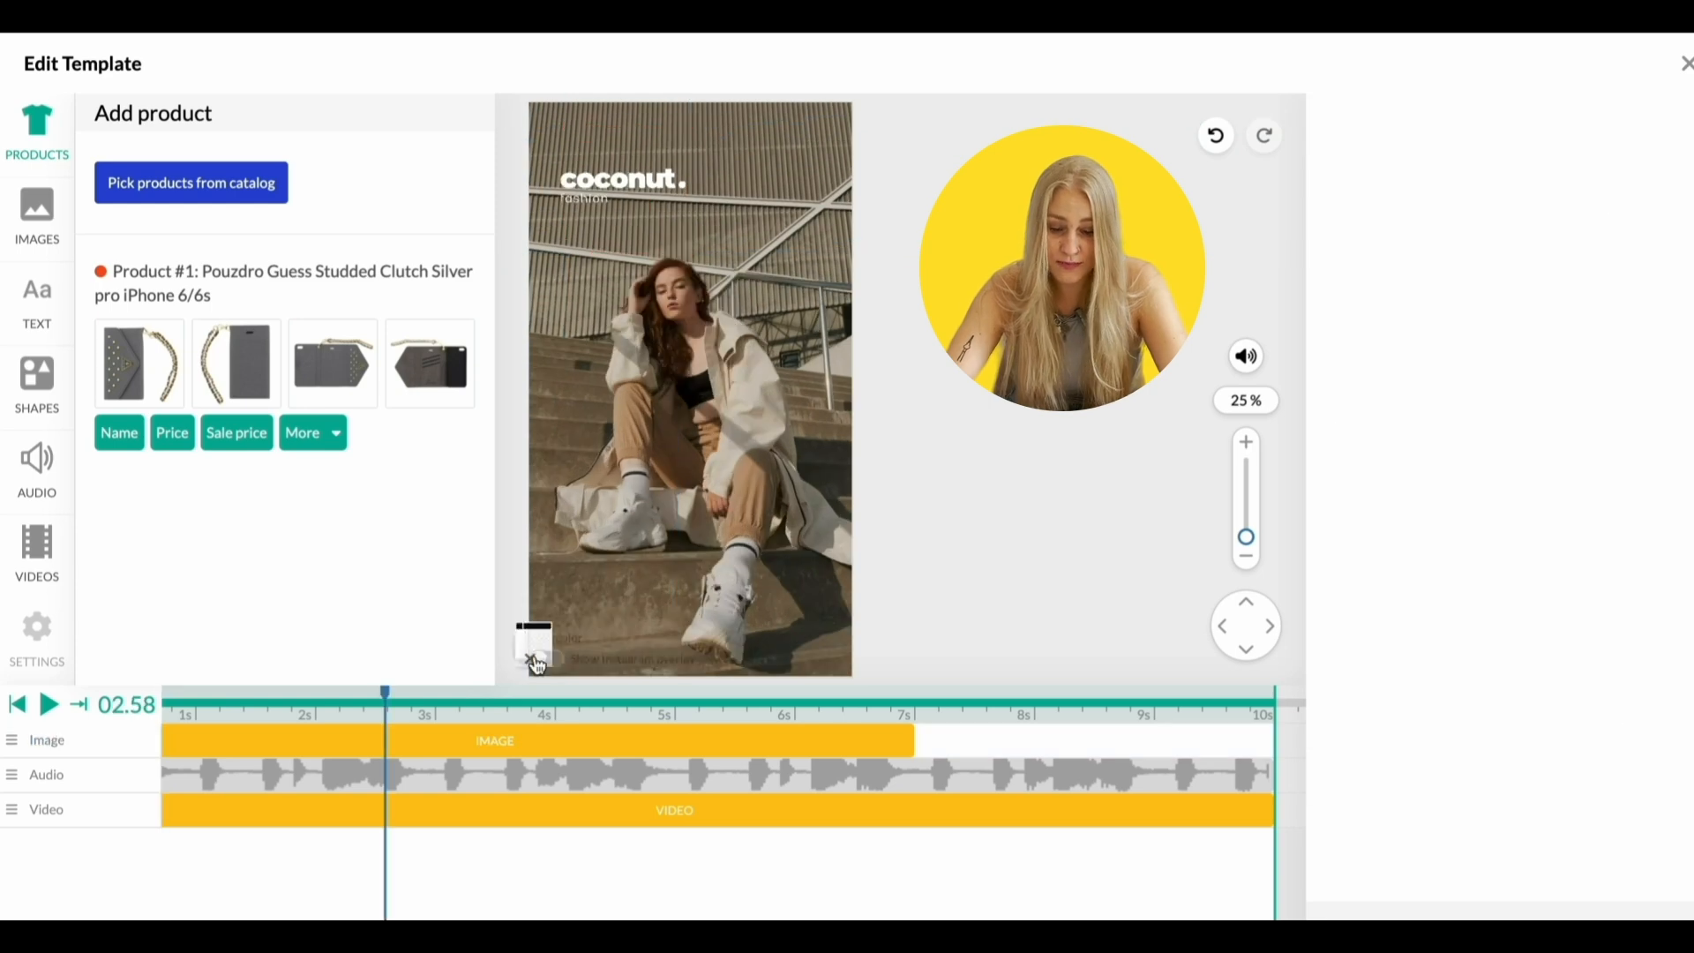
Check the logo's placement with the Instagram overlay shown over the canvas, and hide the overlay again
left_click(532, 660)
left_click(602, 662)
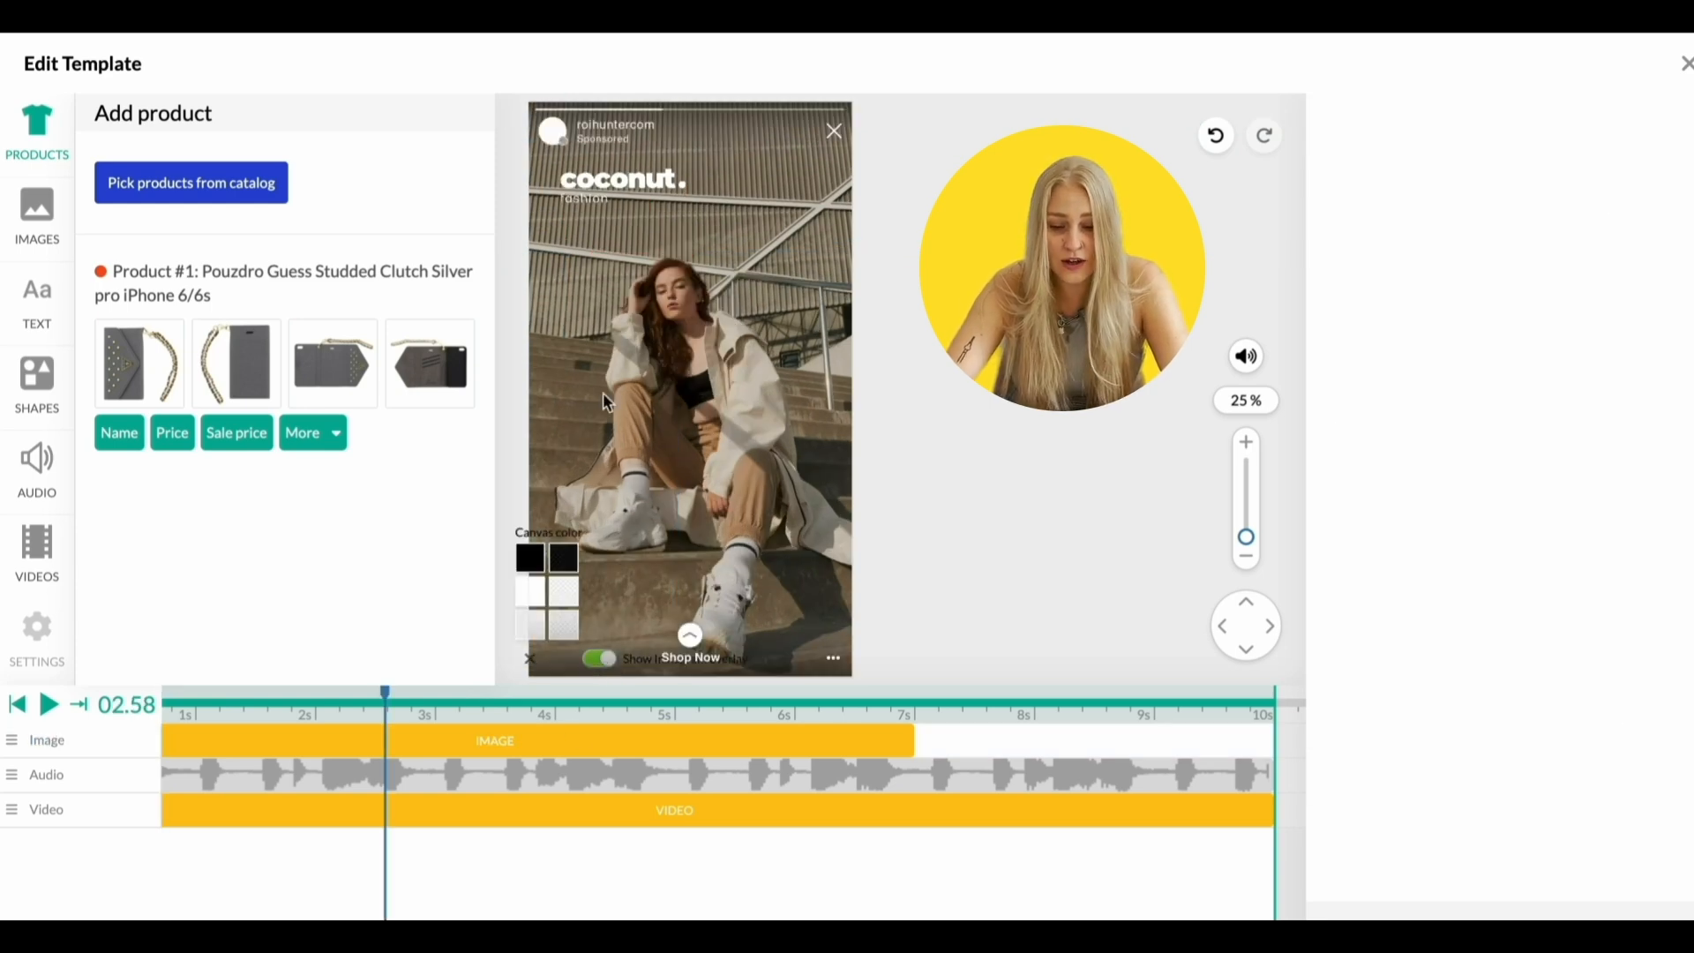
left_click(604, 662)
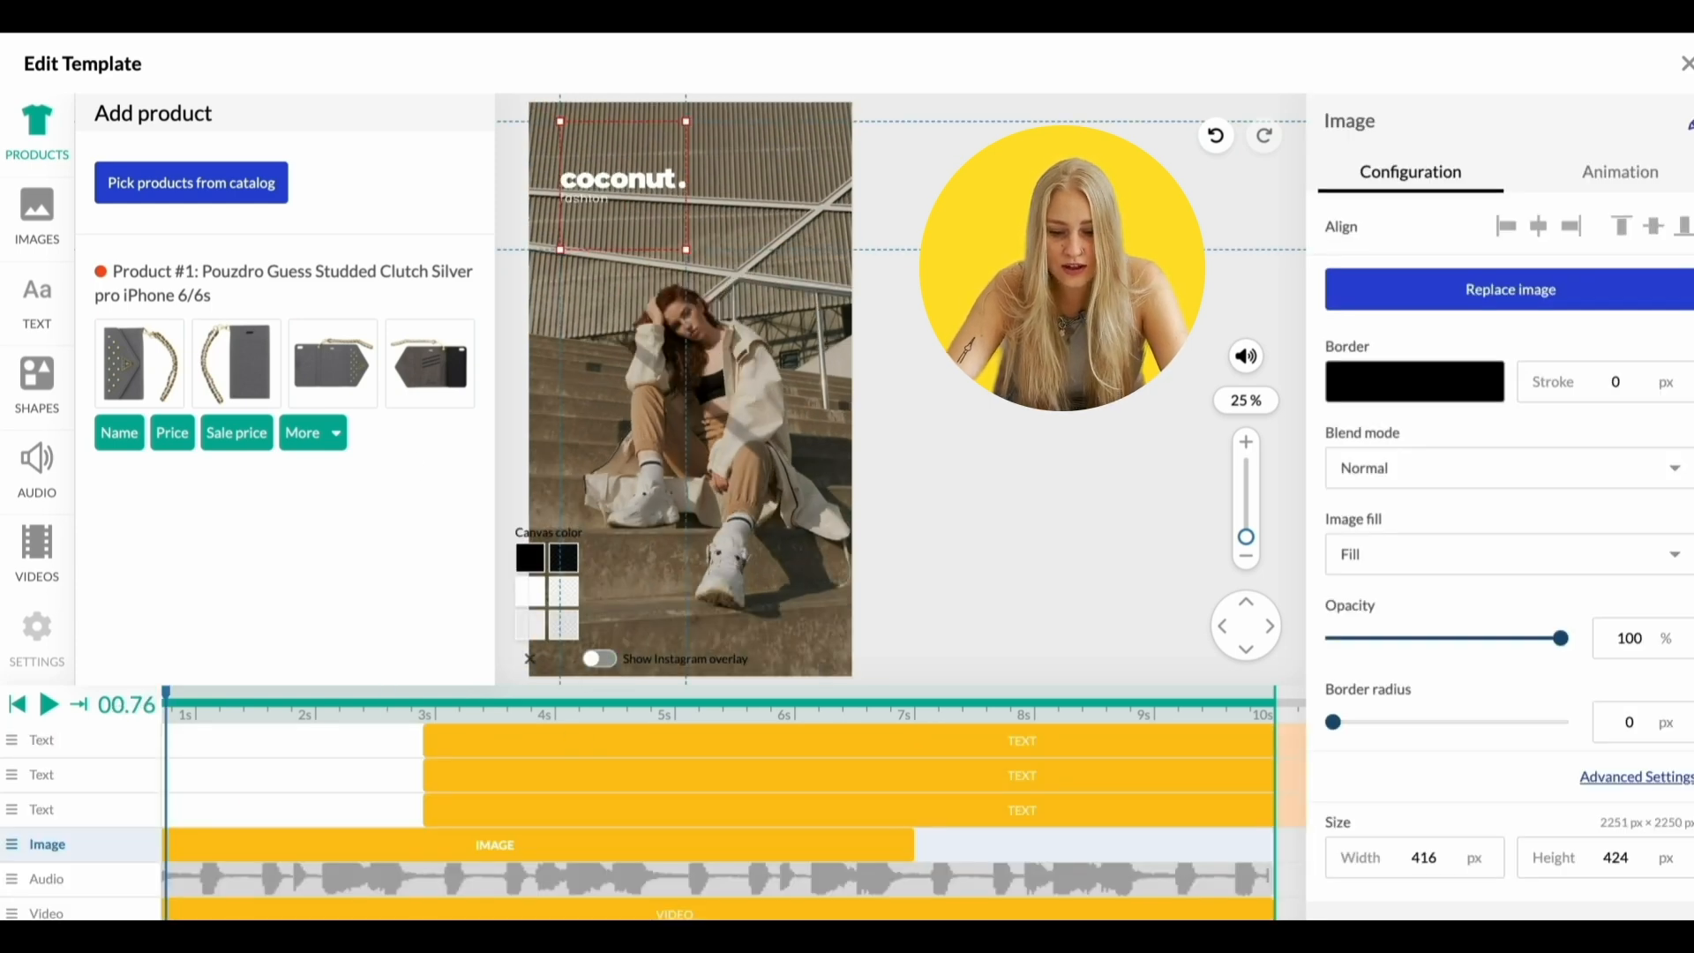
Add a text element in the custom Darker Grotesque ExtraBold font and colour it white
left_click(49, 325)
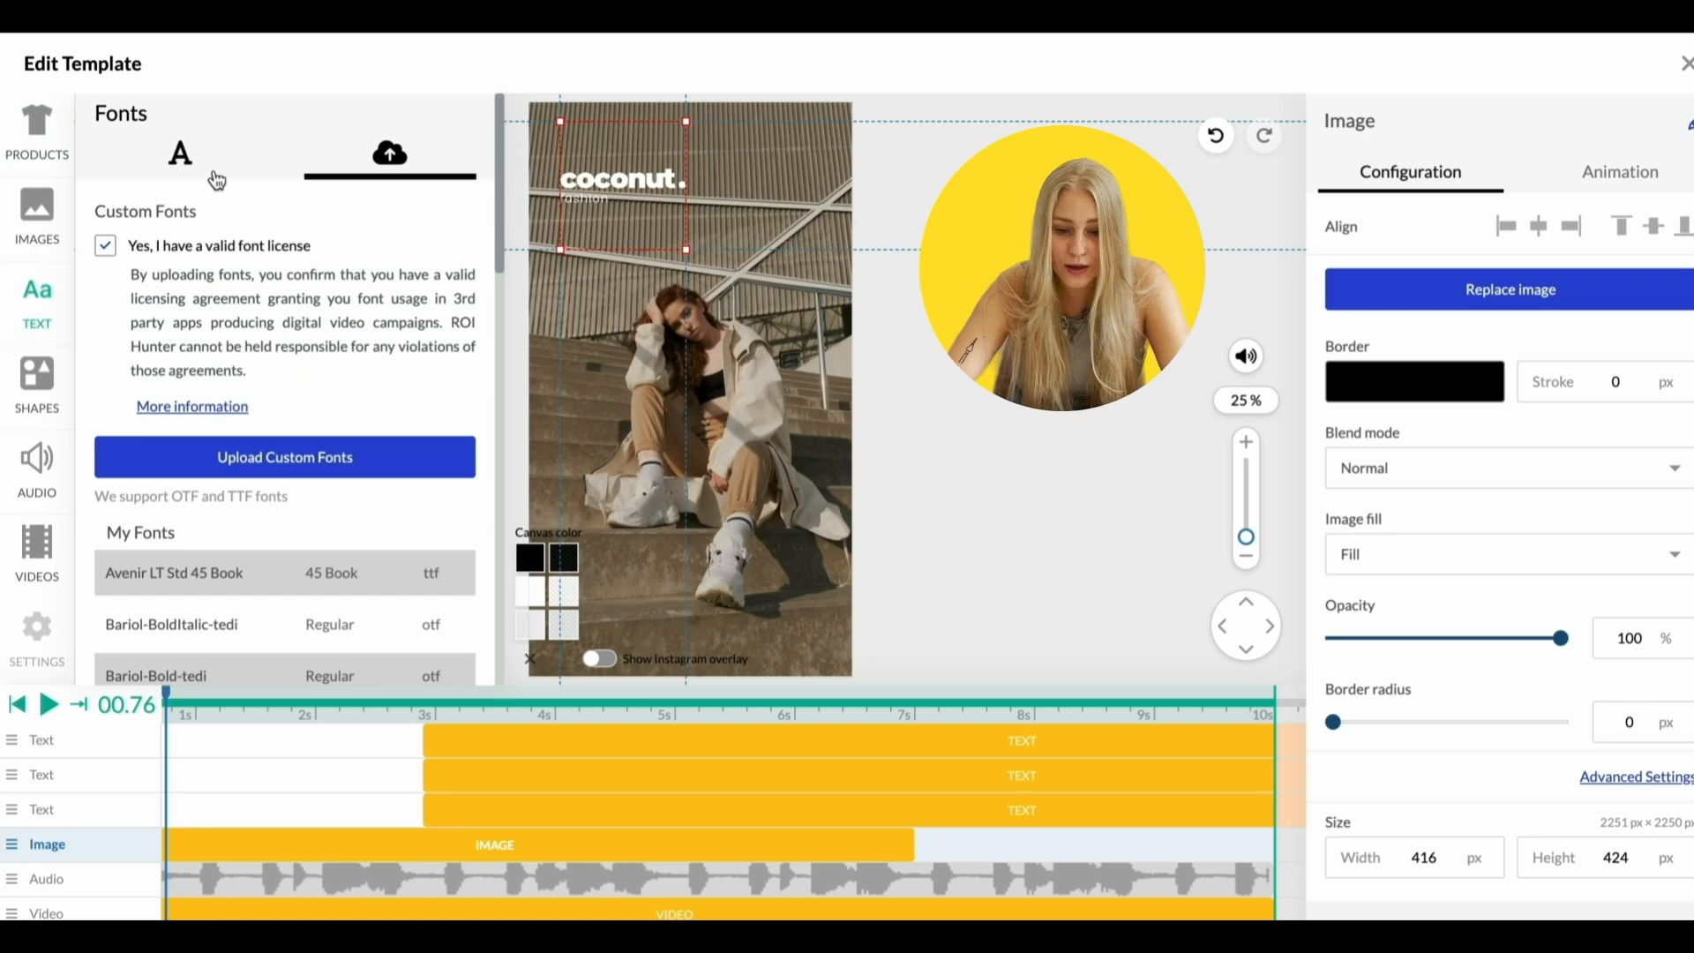
left_click(242, 167)
scroll(283, 287, "down", 7)
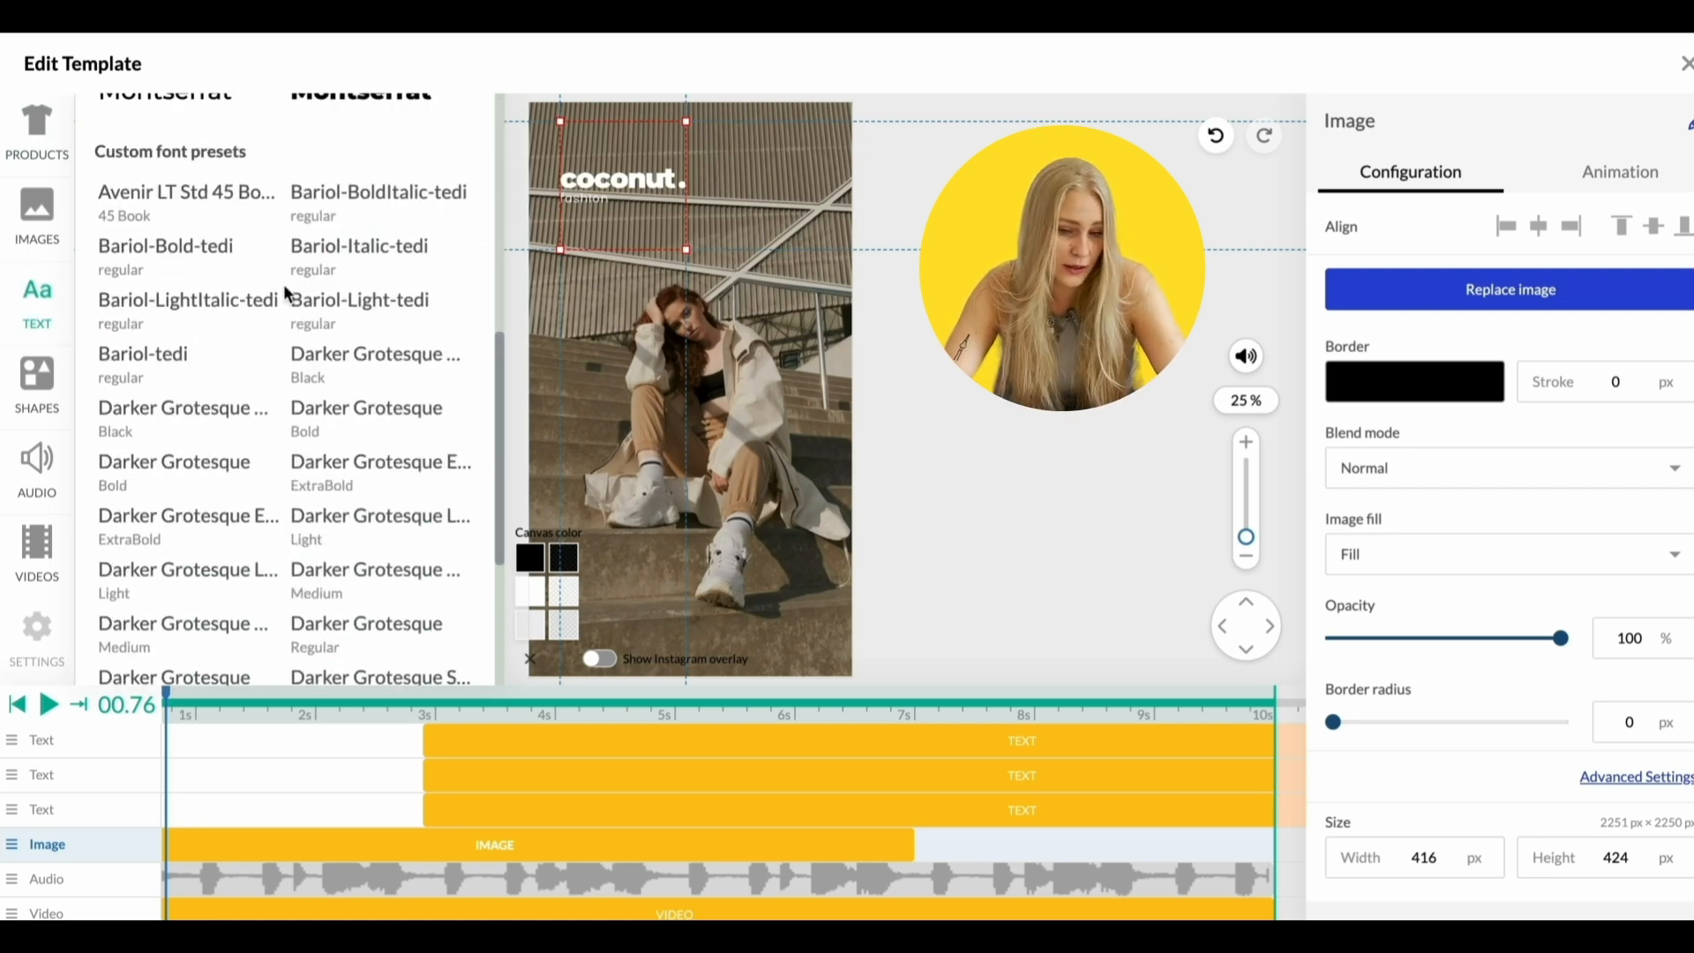
left_click(348, 470)
left_click(1418, 672)
left_click(1102, 796)
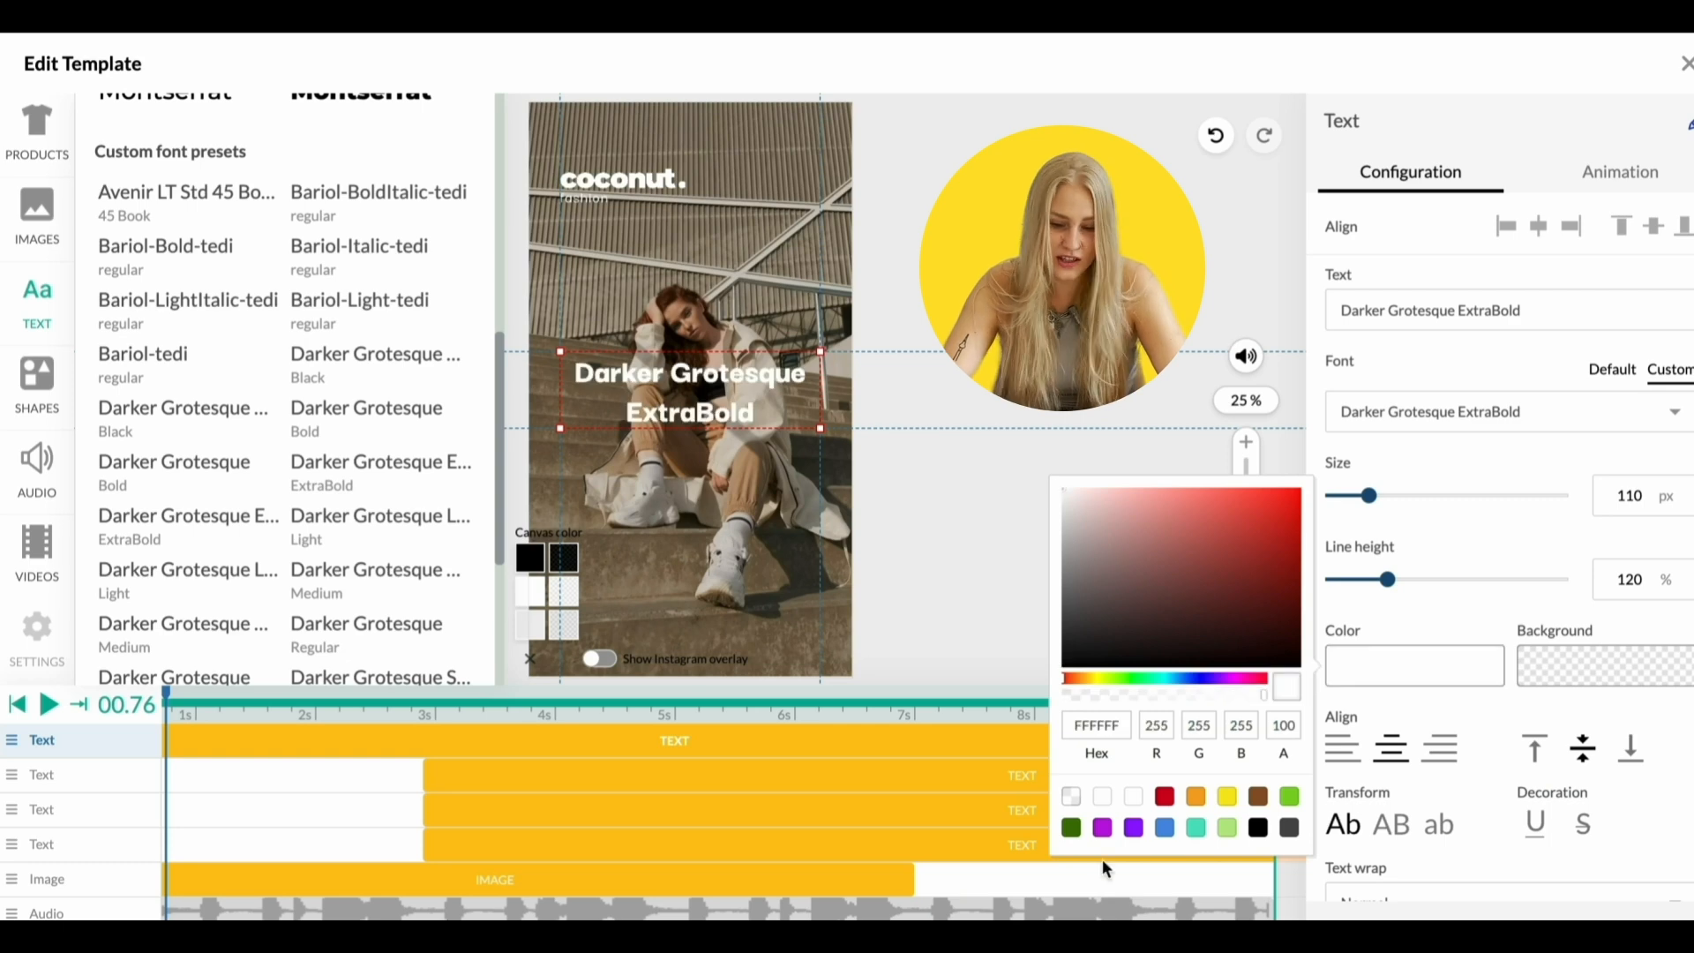
Change the ExtraBold text to SALE and enlarge it to a size of 324 px
left_click(1392, 522)
double_click(690, 393)
key("super+a")
type("SALE")
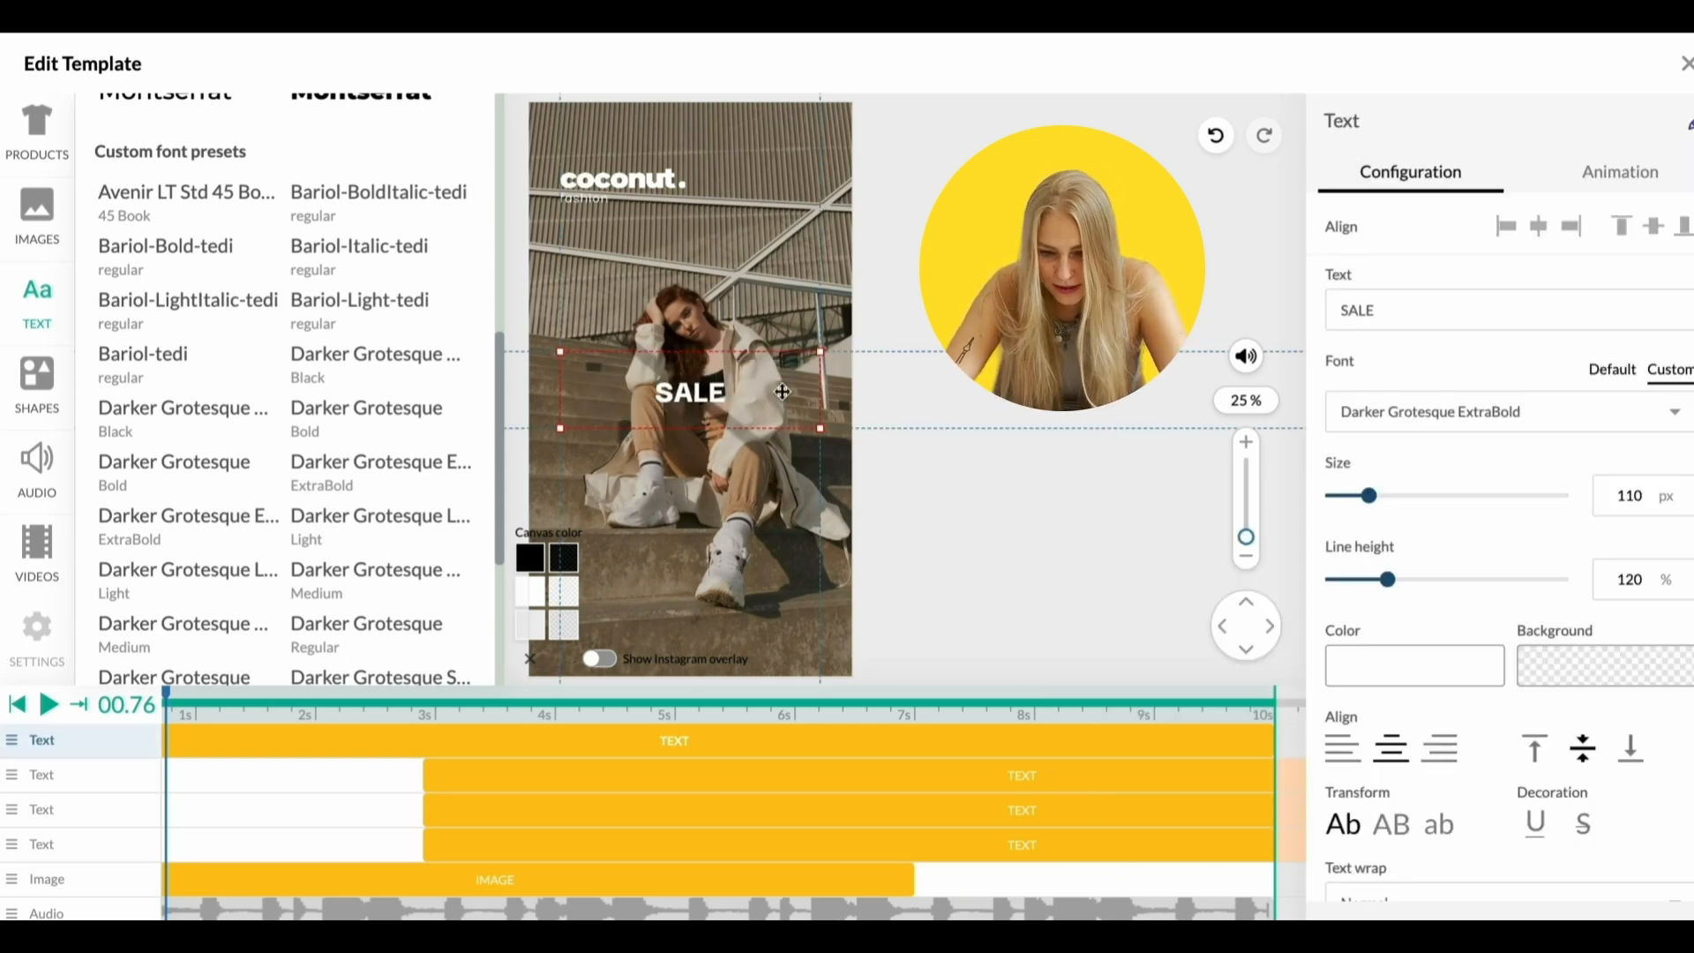
left_click_drag(1370, 495, 1438, 496)
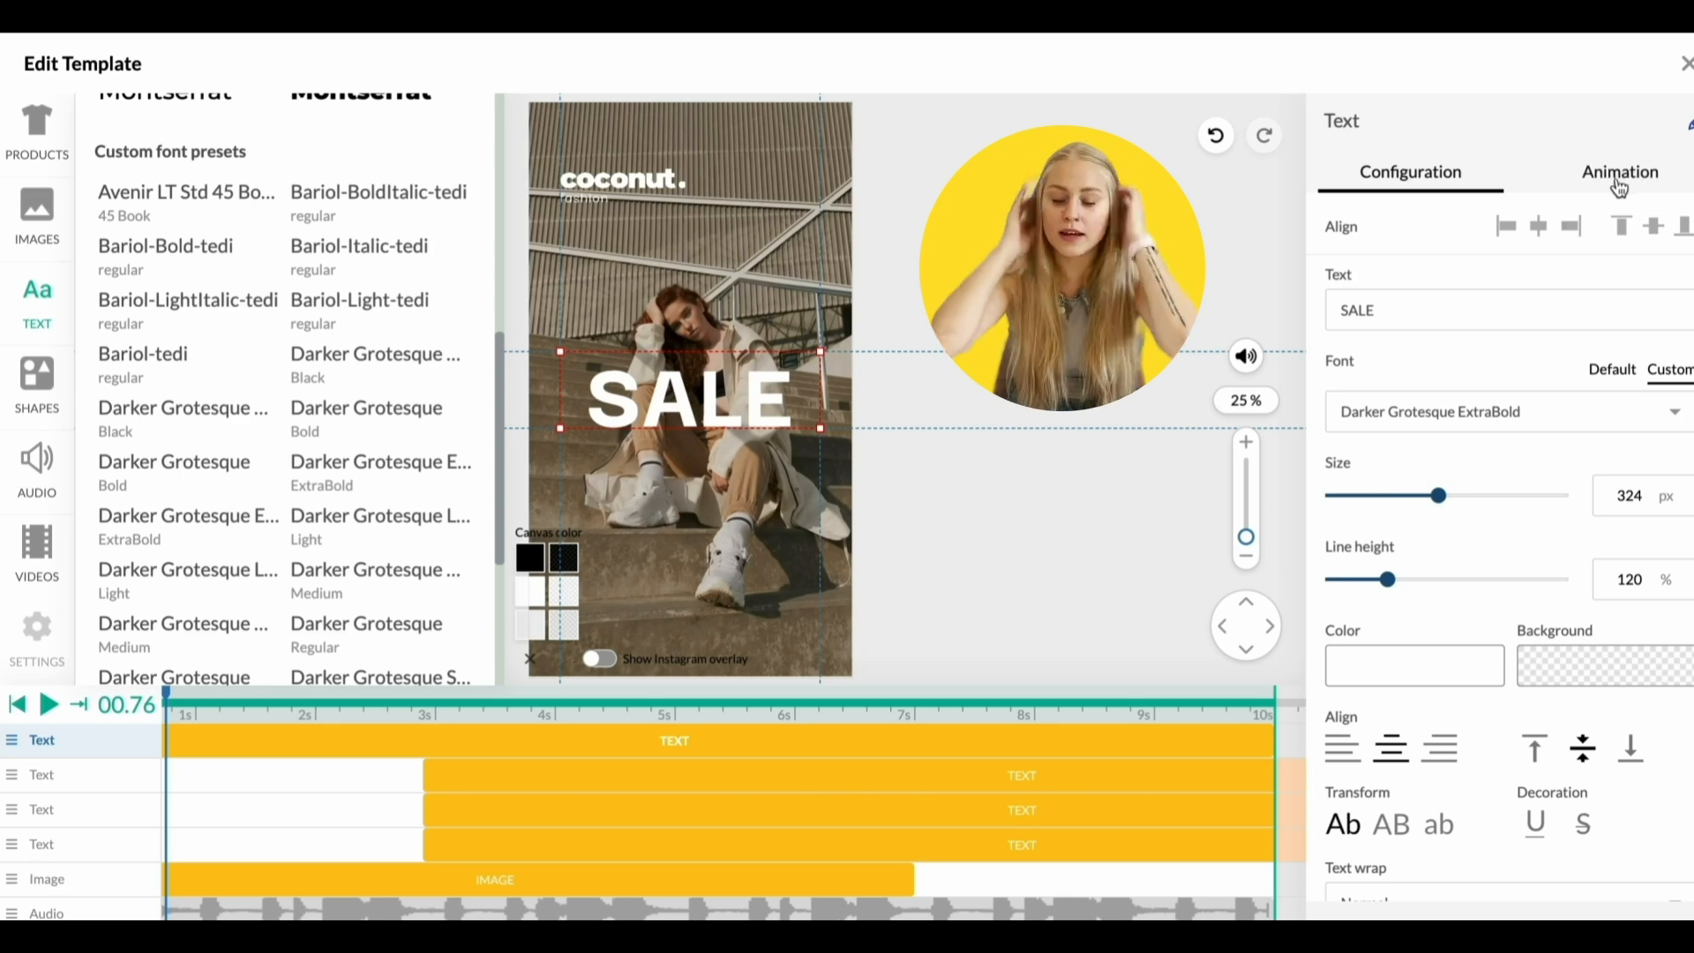
left_click(1653, 226)
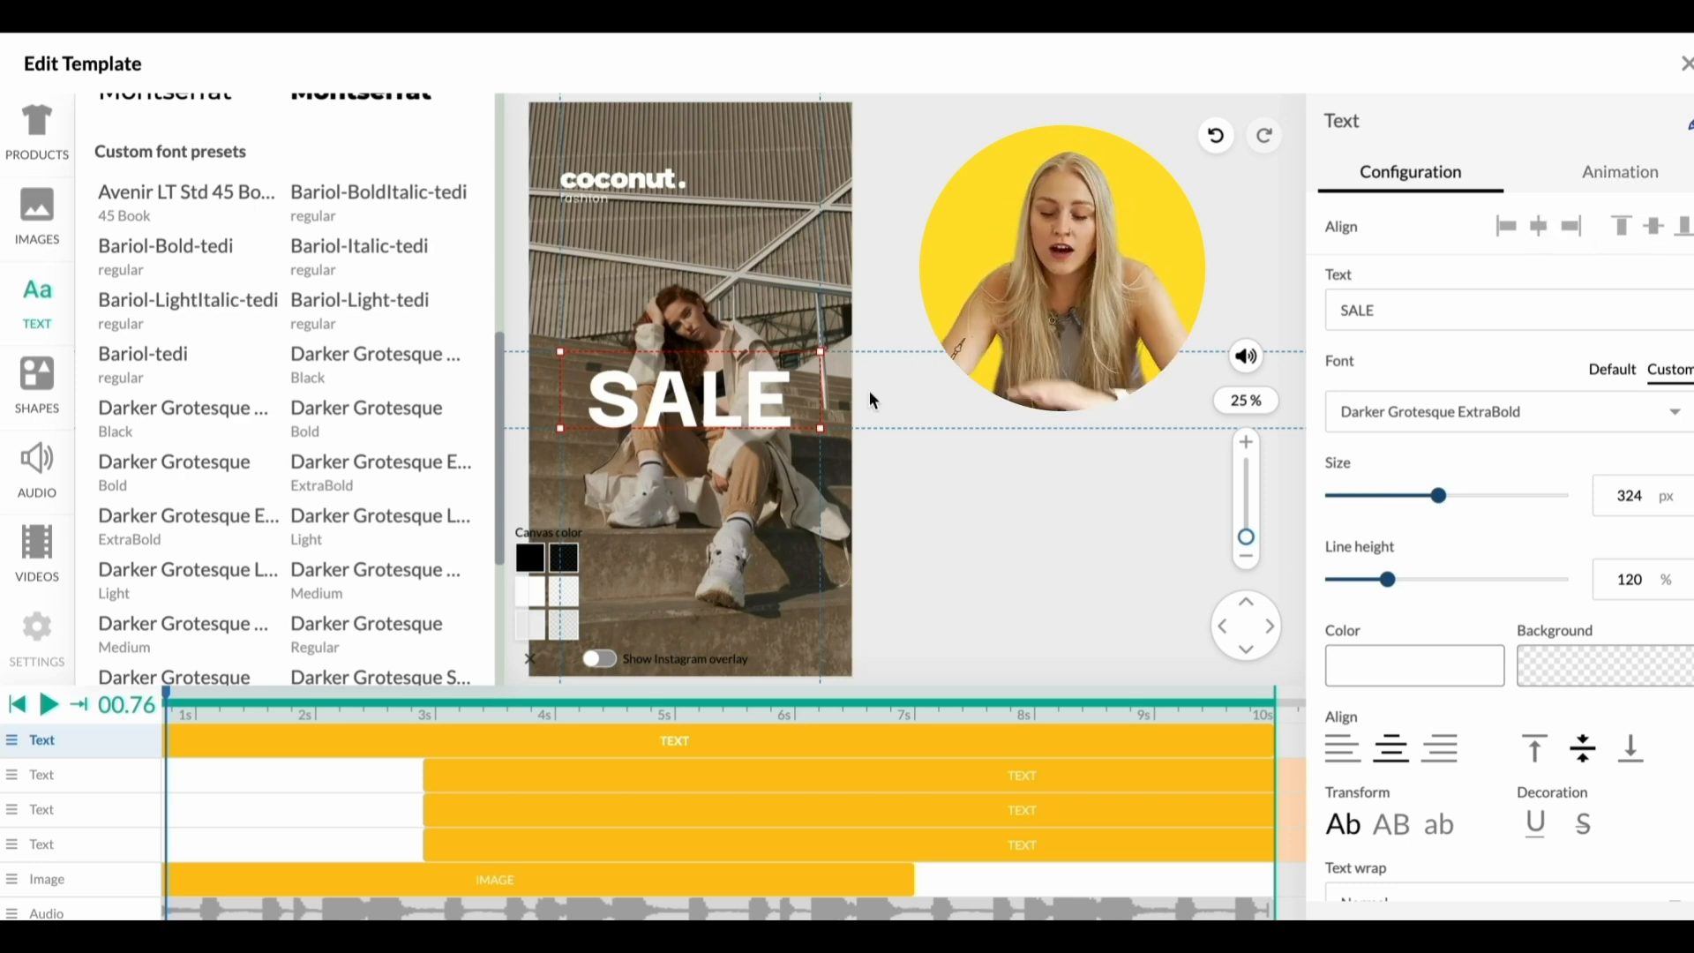
Add a second text element in Darker Grotesque Bold reading UP TO
left_click(359, 441)
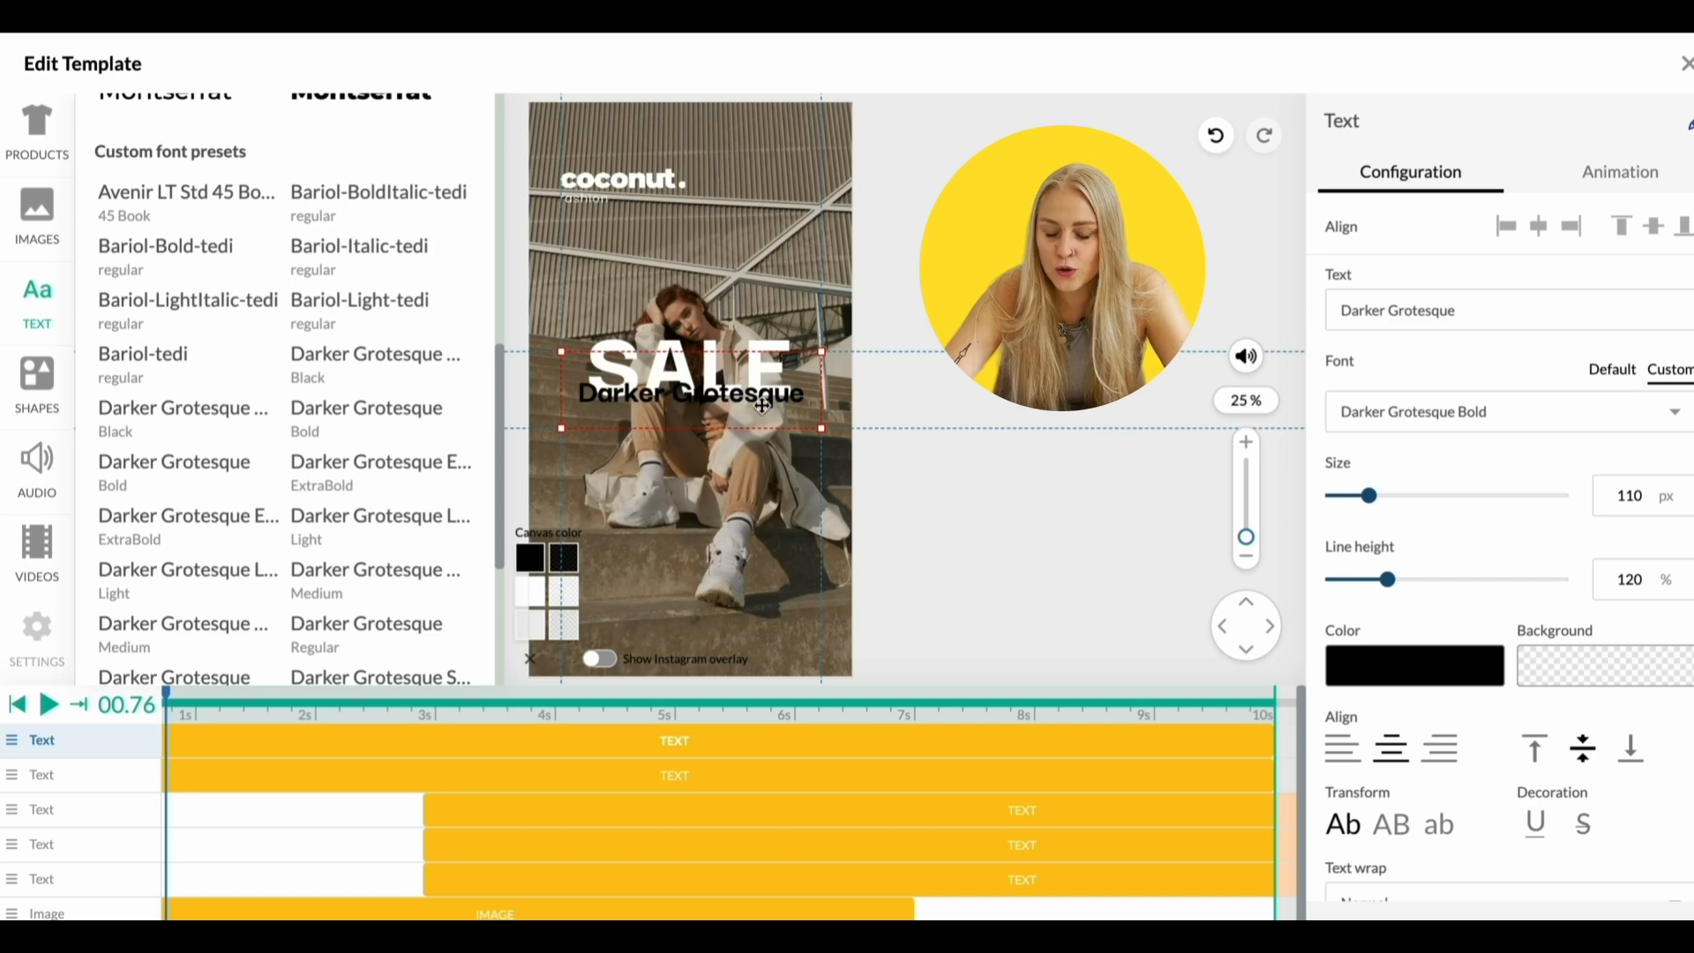
double_click(690, 391)
key("BackSpace")
type("UP TO")
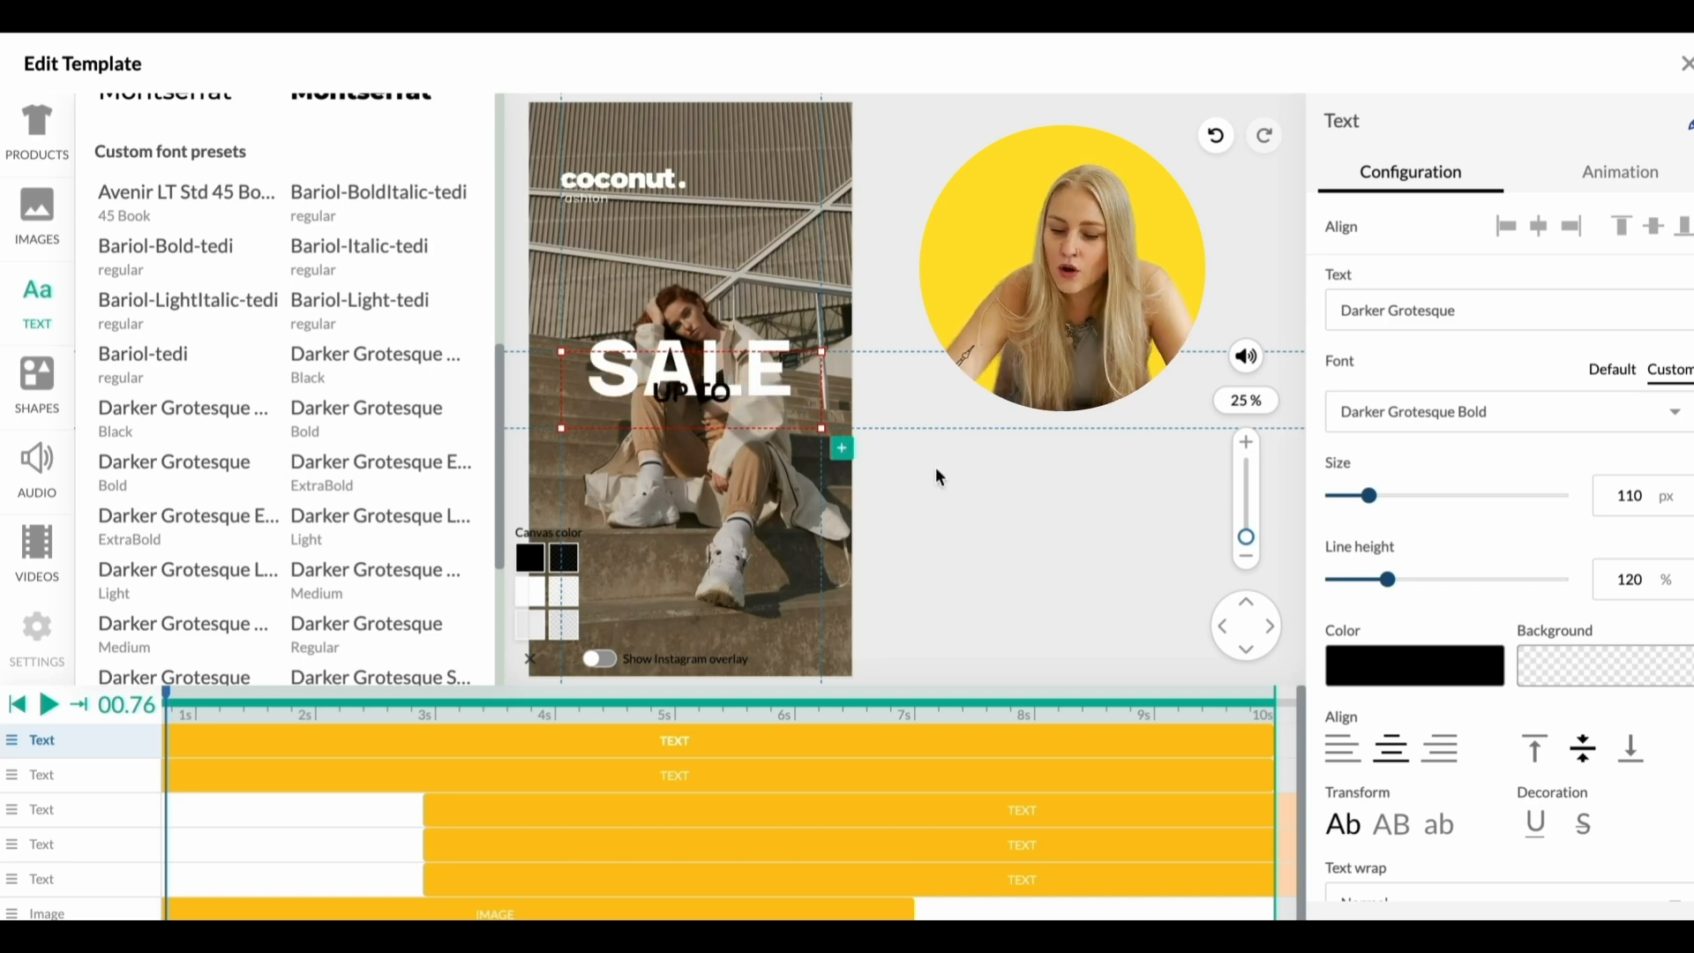
Colour the UP TO text white and move it just below the SALE headline
left_click(1440, 678)
left_click(1083, 489)
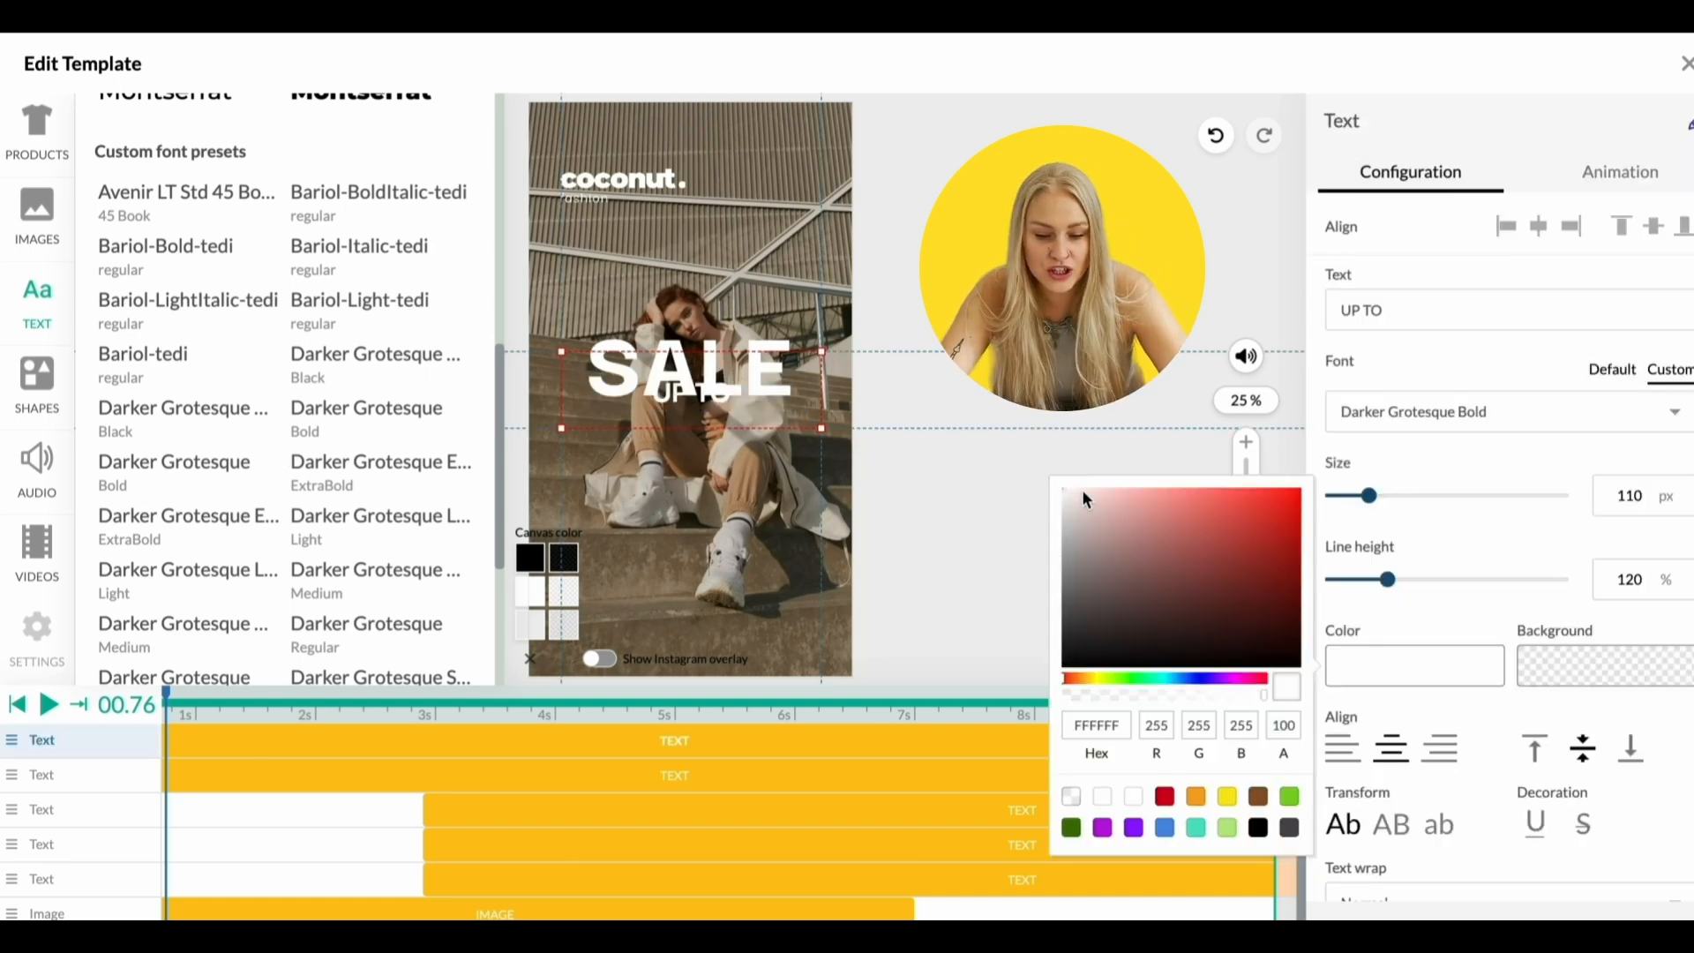
left_click(812, 417)
left_click_drag(726, 413, 724, 436)
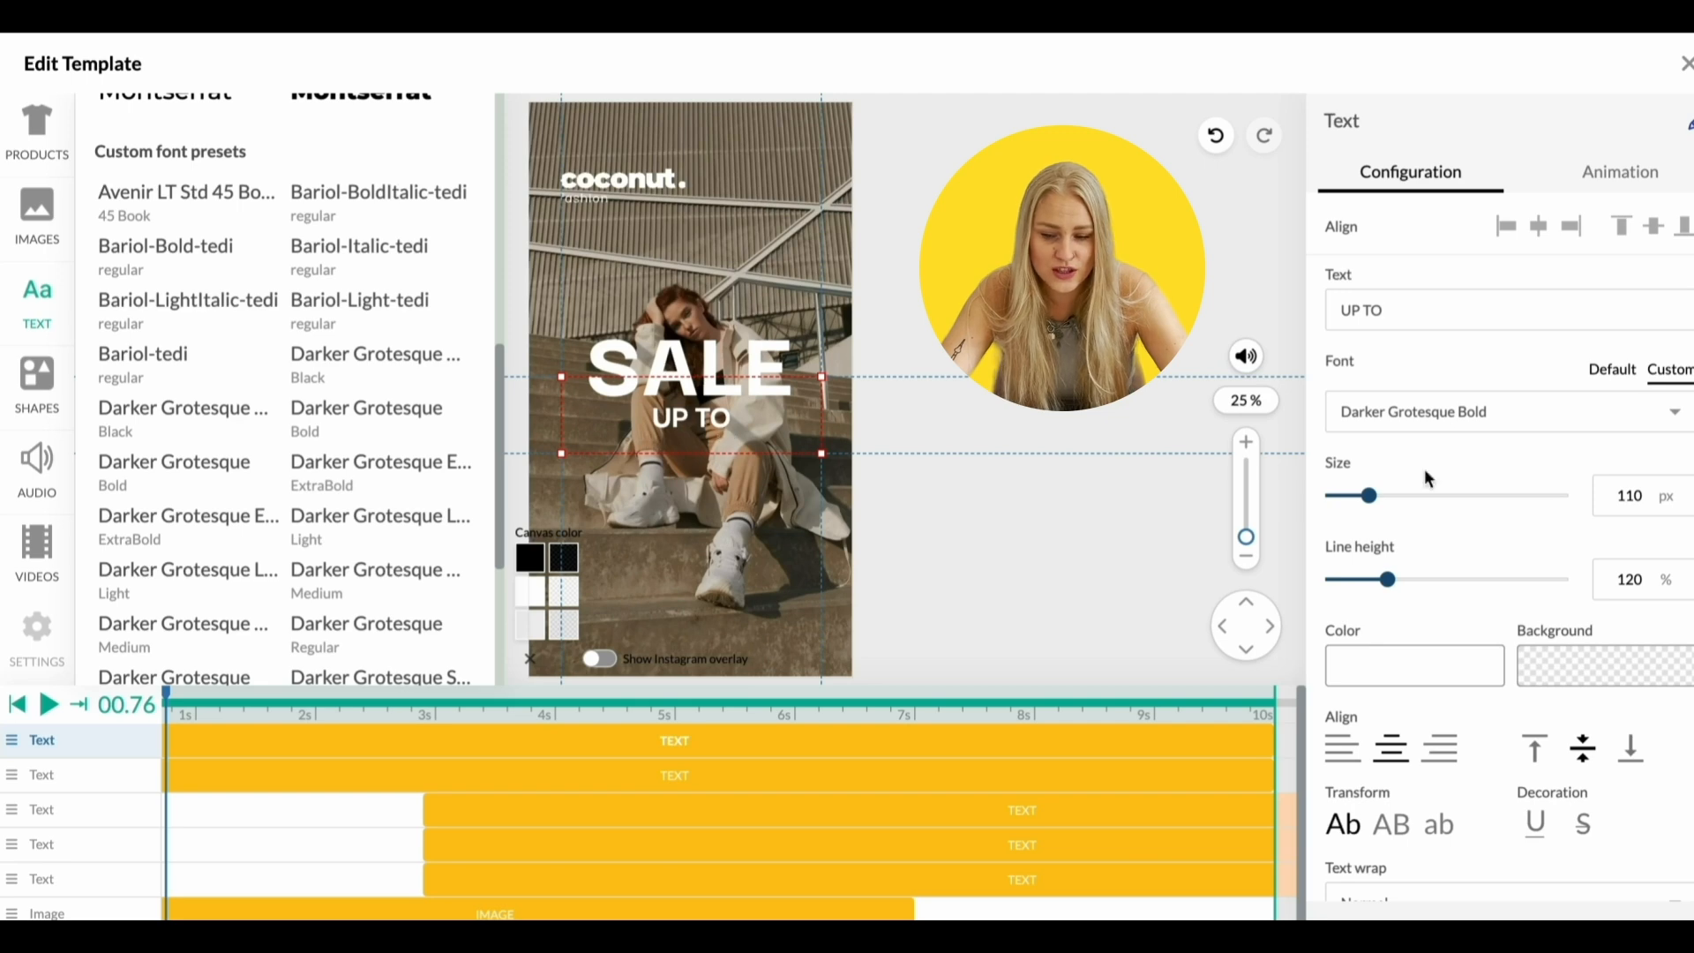
Left-align UP TO in a text box narrowed to fit it, with 90% line height and a size of 81 px
left_click(1342, 750)
left_click(960, 461)
left_click(765, 420)
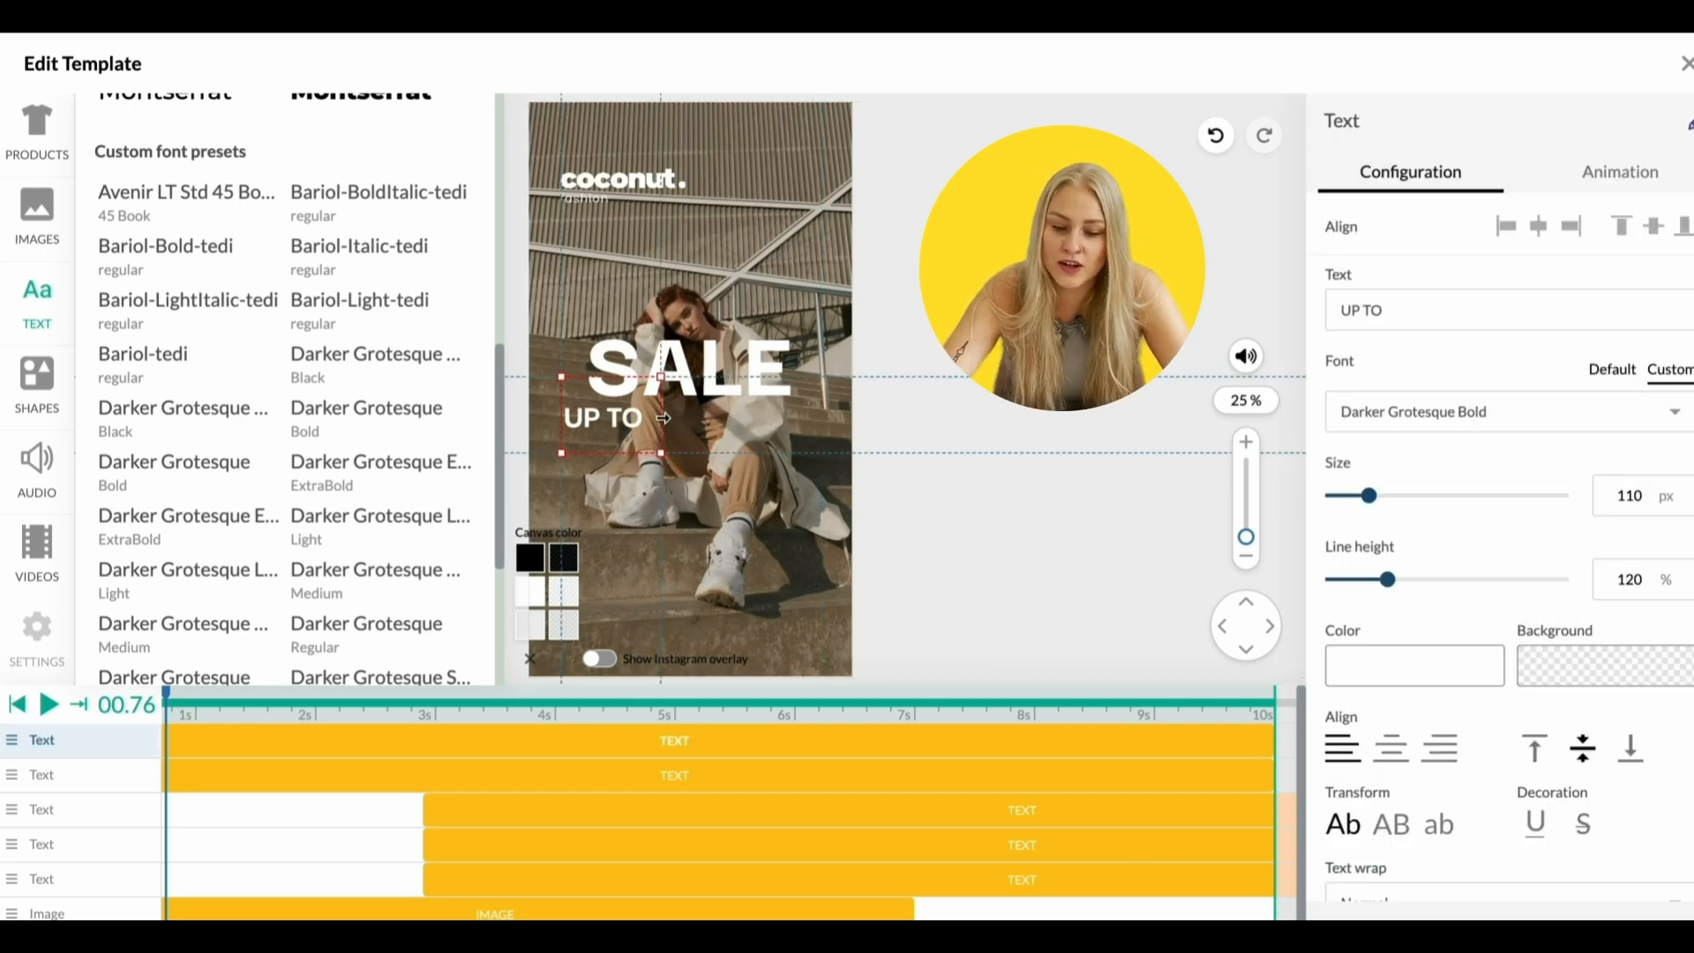
left_click_drag(822, 453, 631, 453)
left_click_drag(1388, 579, 1374, 579)
left_click_drag(1371, 499, 1360, 496)
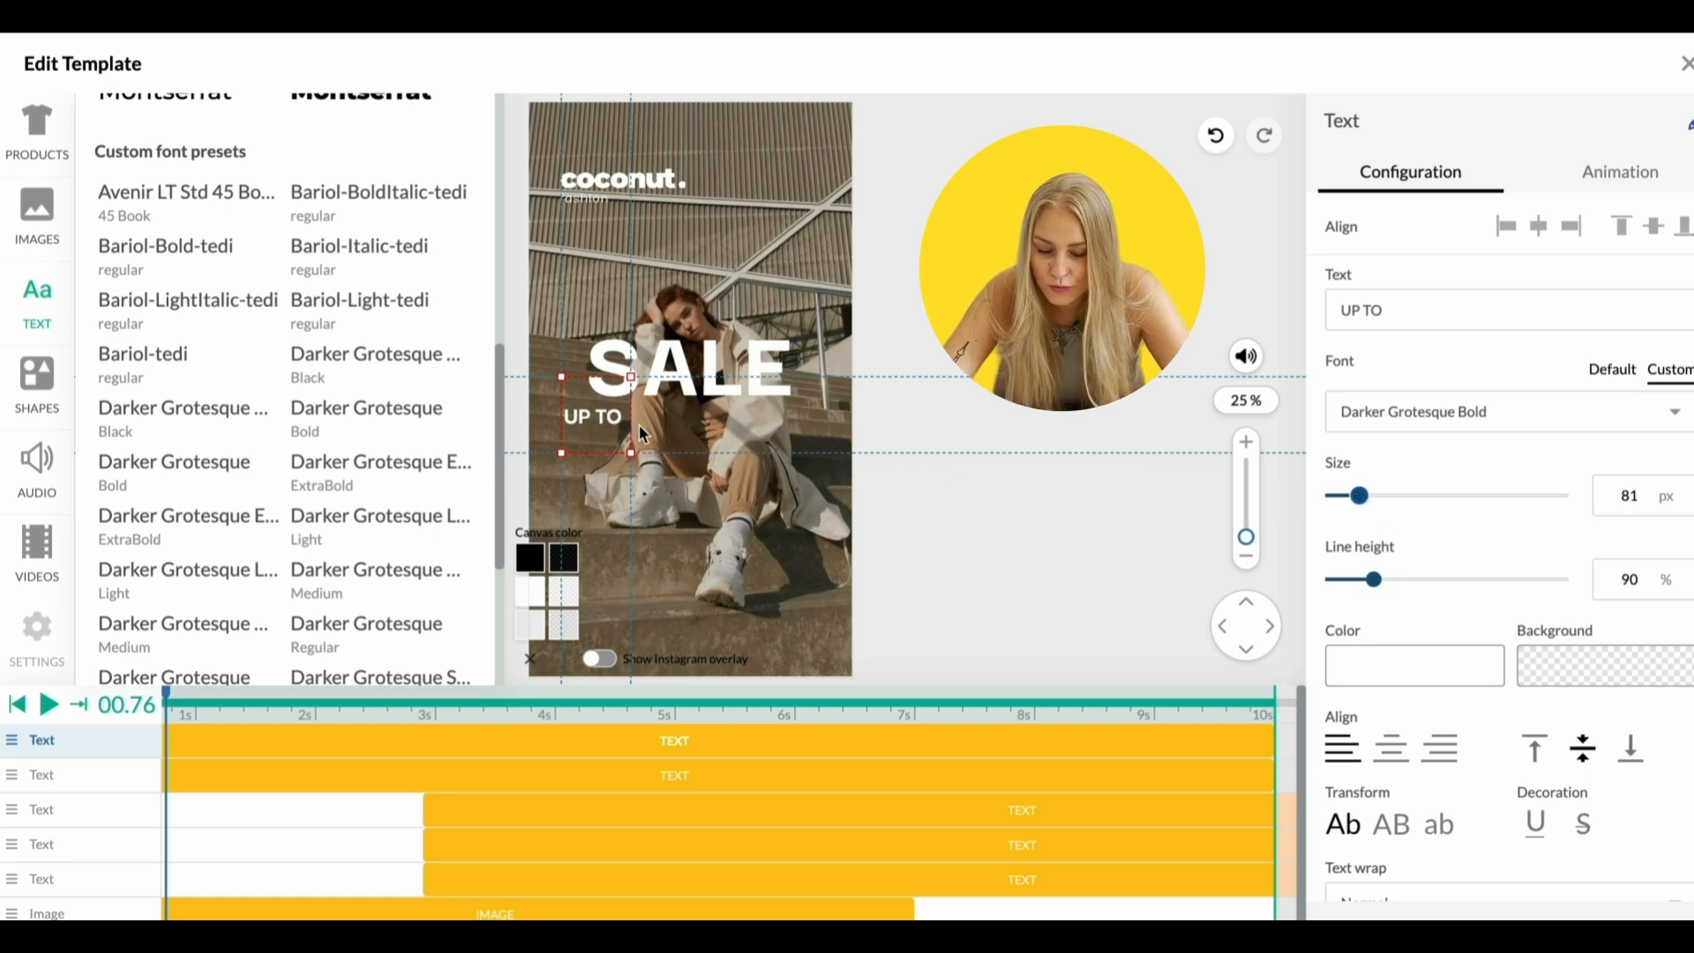
Narrow the UP TO text box until its two words stack on separate lines
left_click_drag(635, 422, 609, 422)
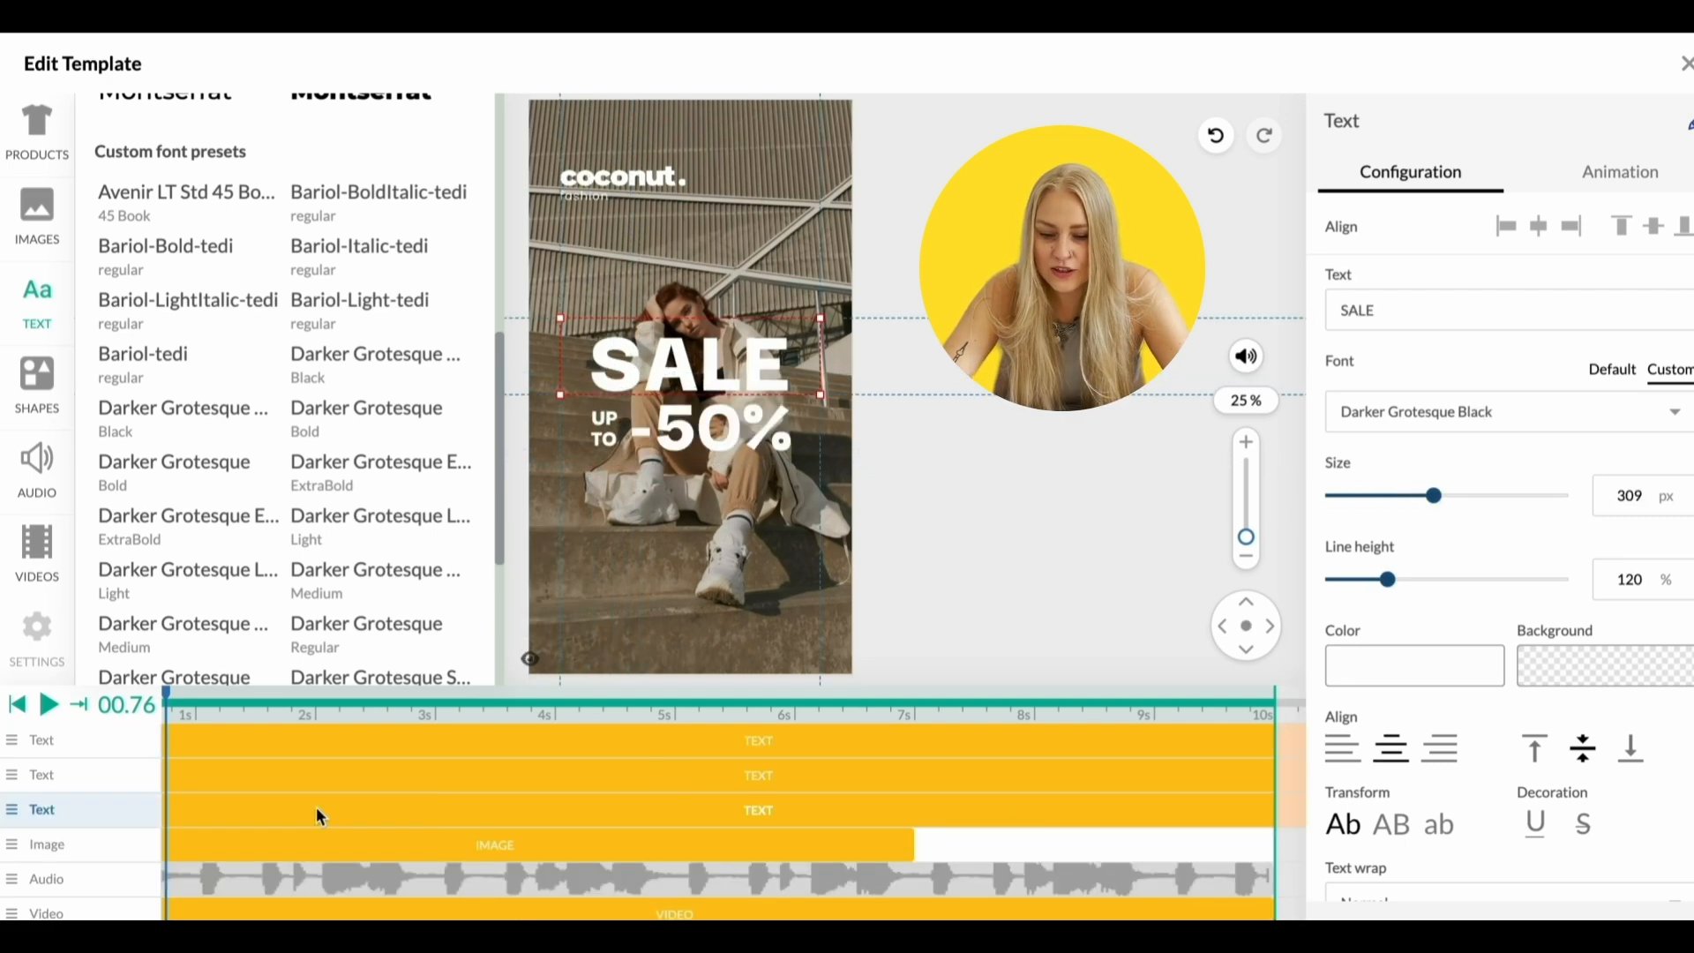
Give the SALE and UP TO texts a rightward Slide build-in animation
left_click(1650, 175)
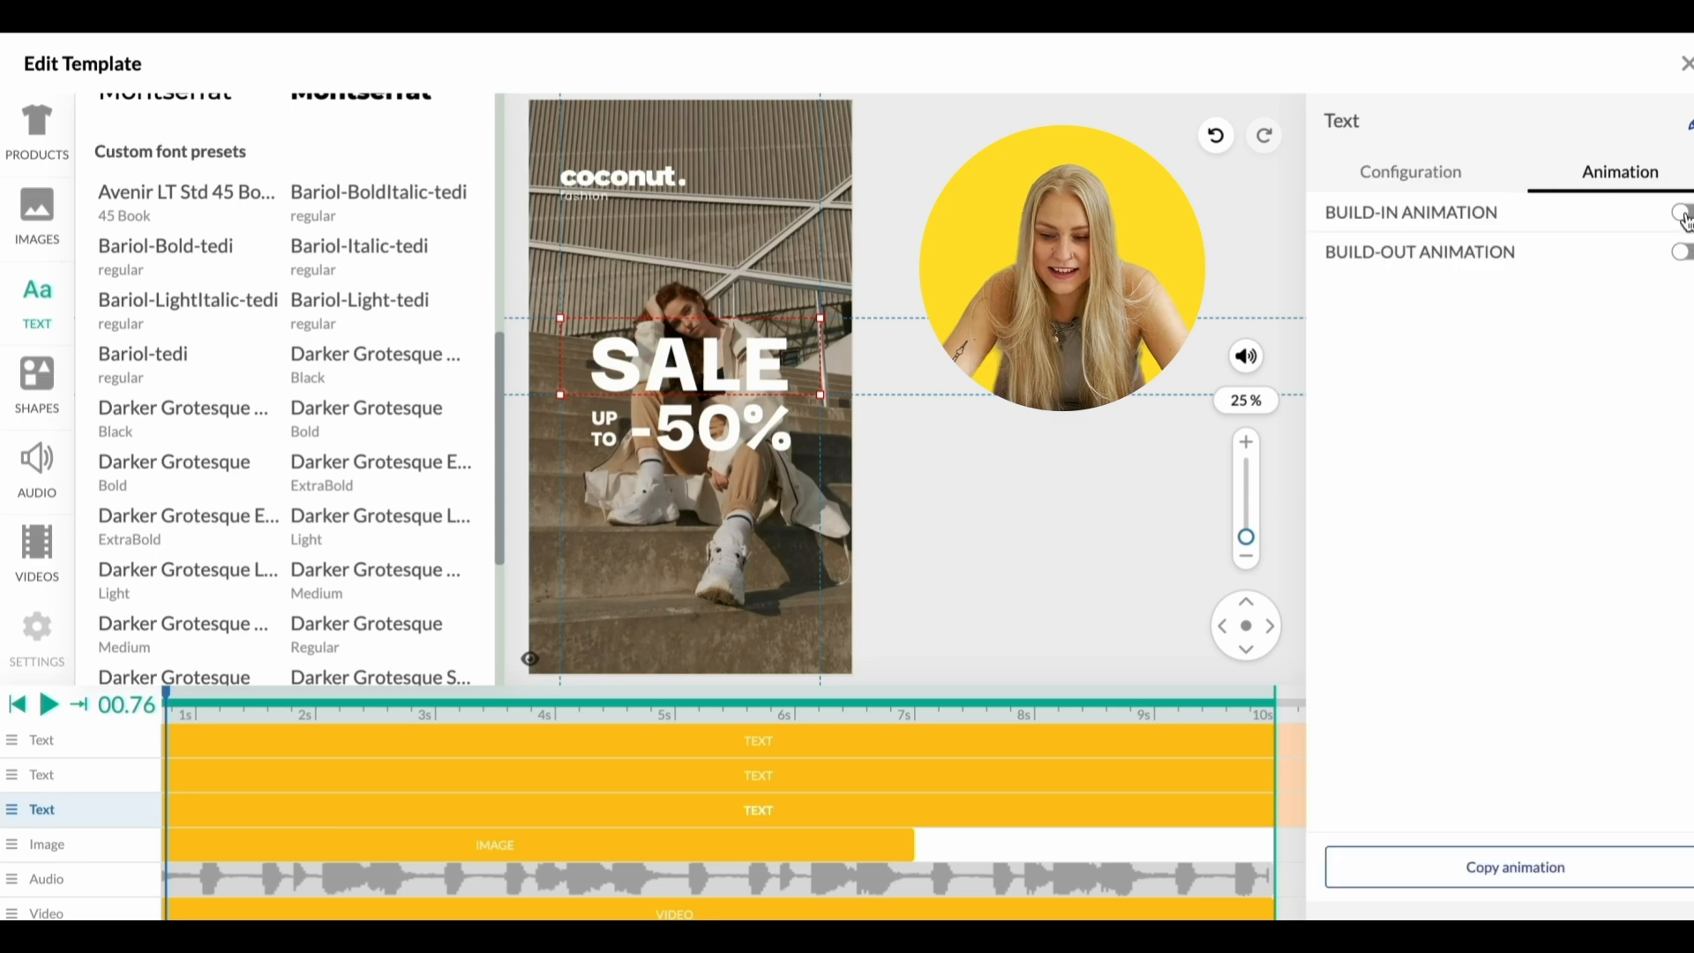
left_click(1678, 213)
left_click(1368, 315)
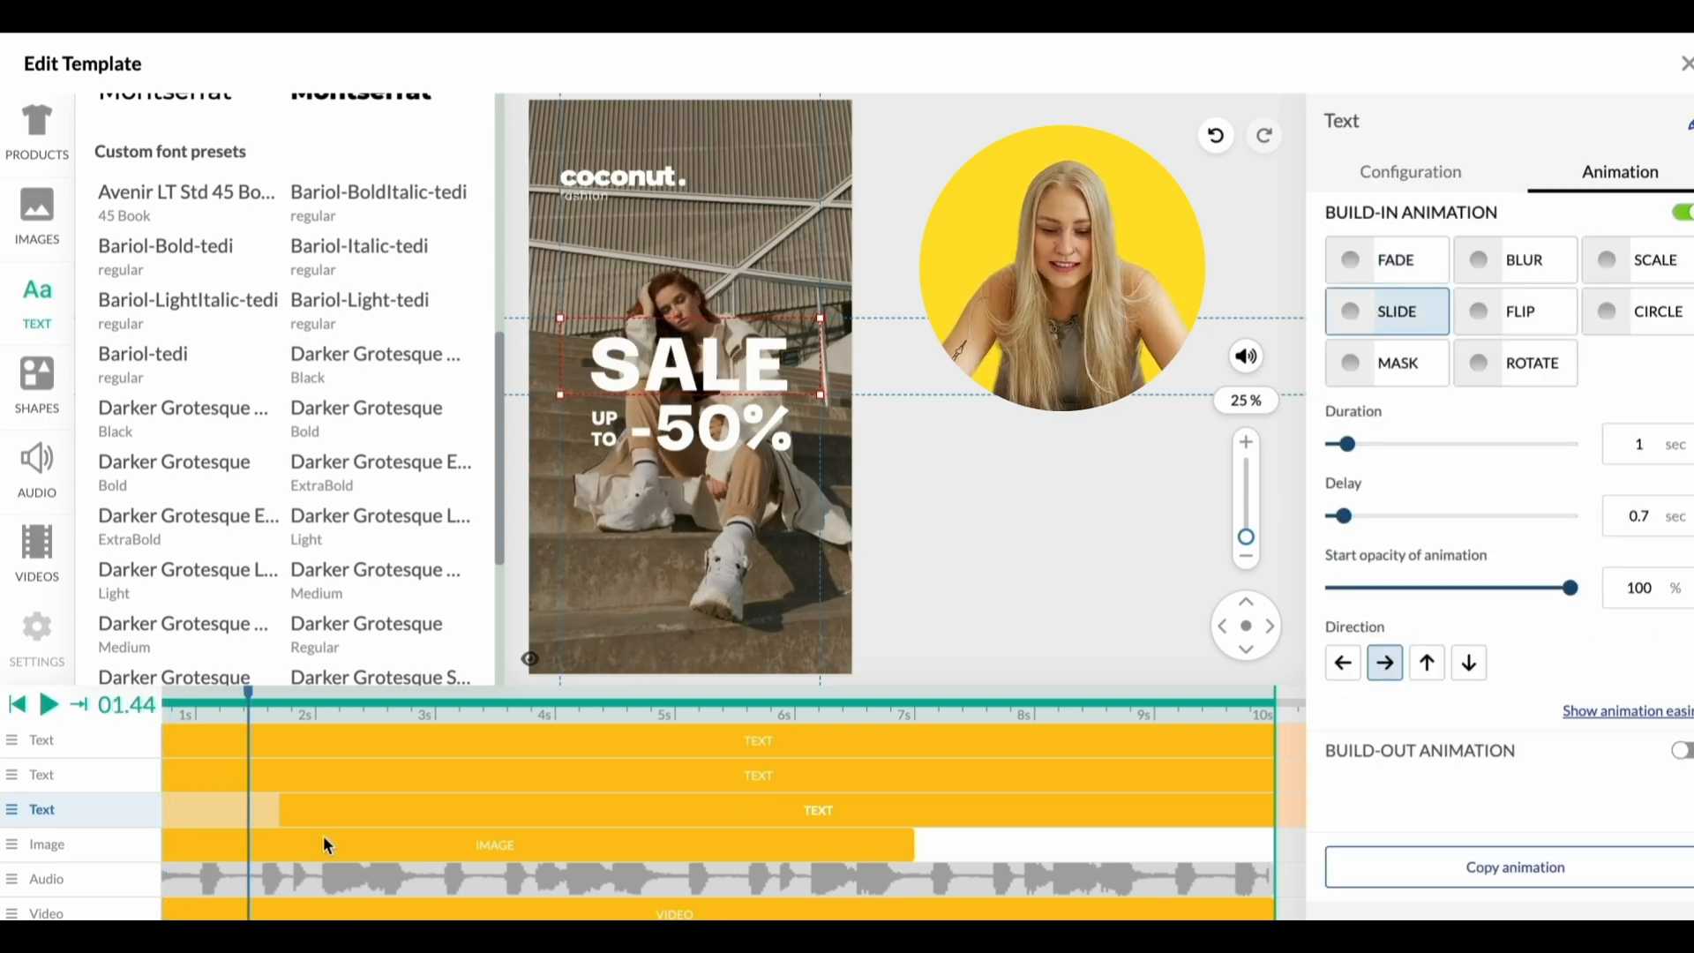
left_click(389, 782)
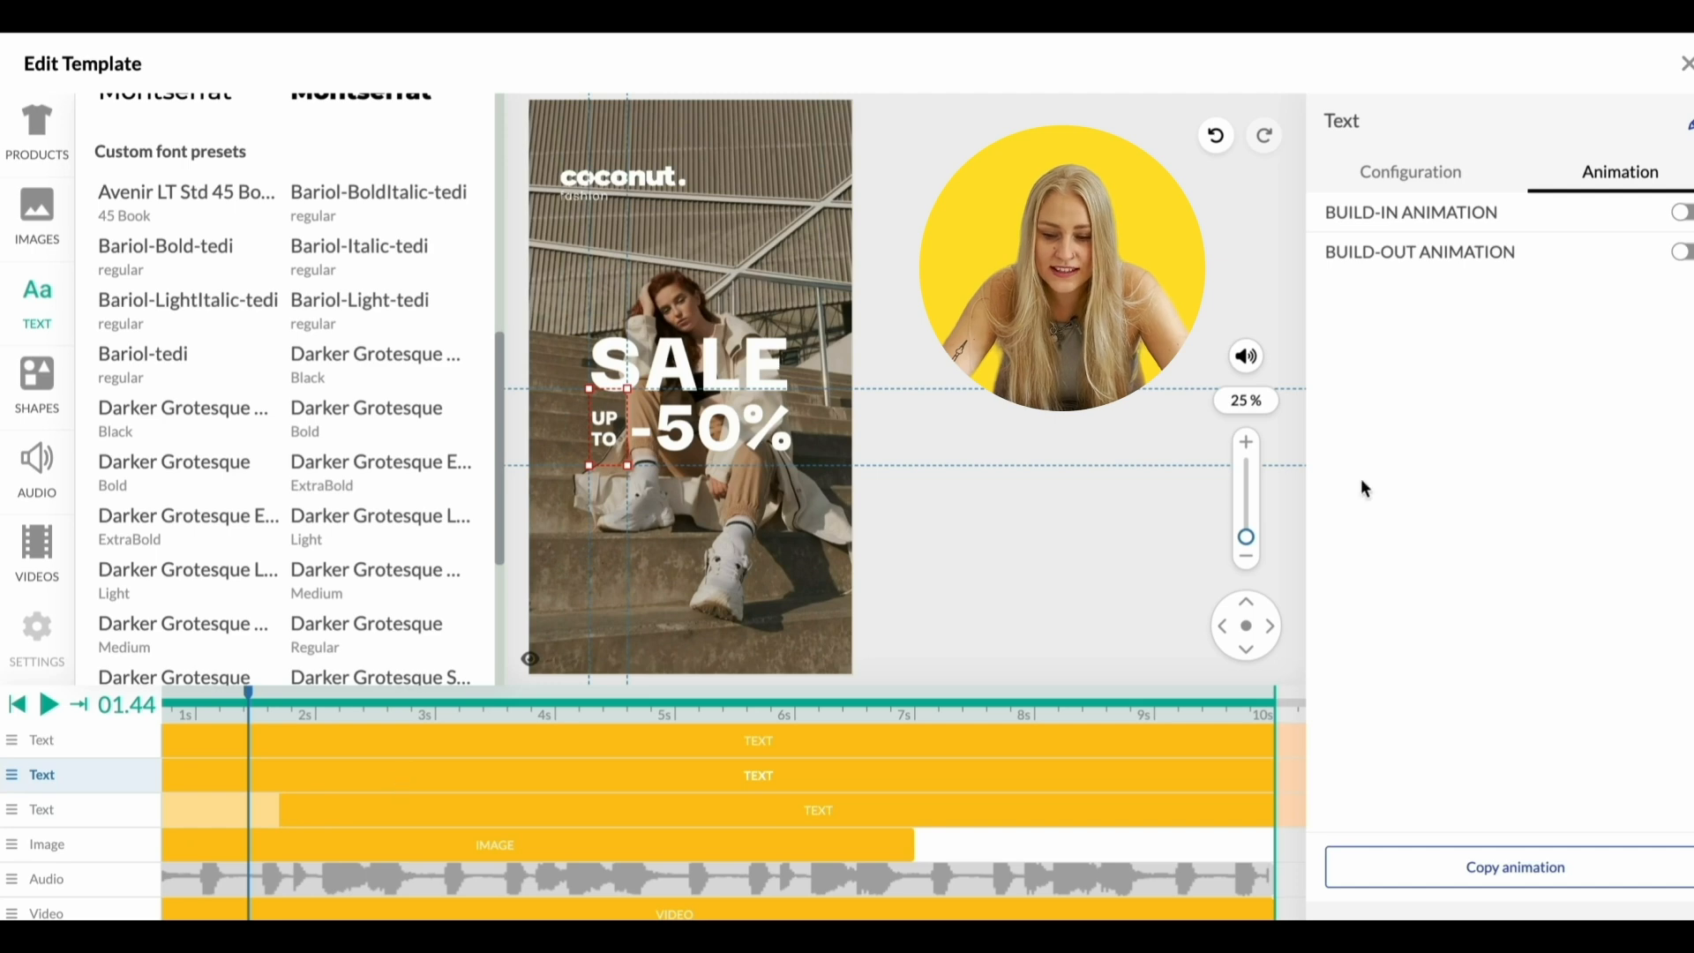
left_click(1683, 214)
left_click(1418, 314)
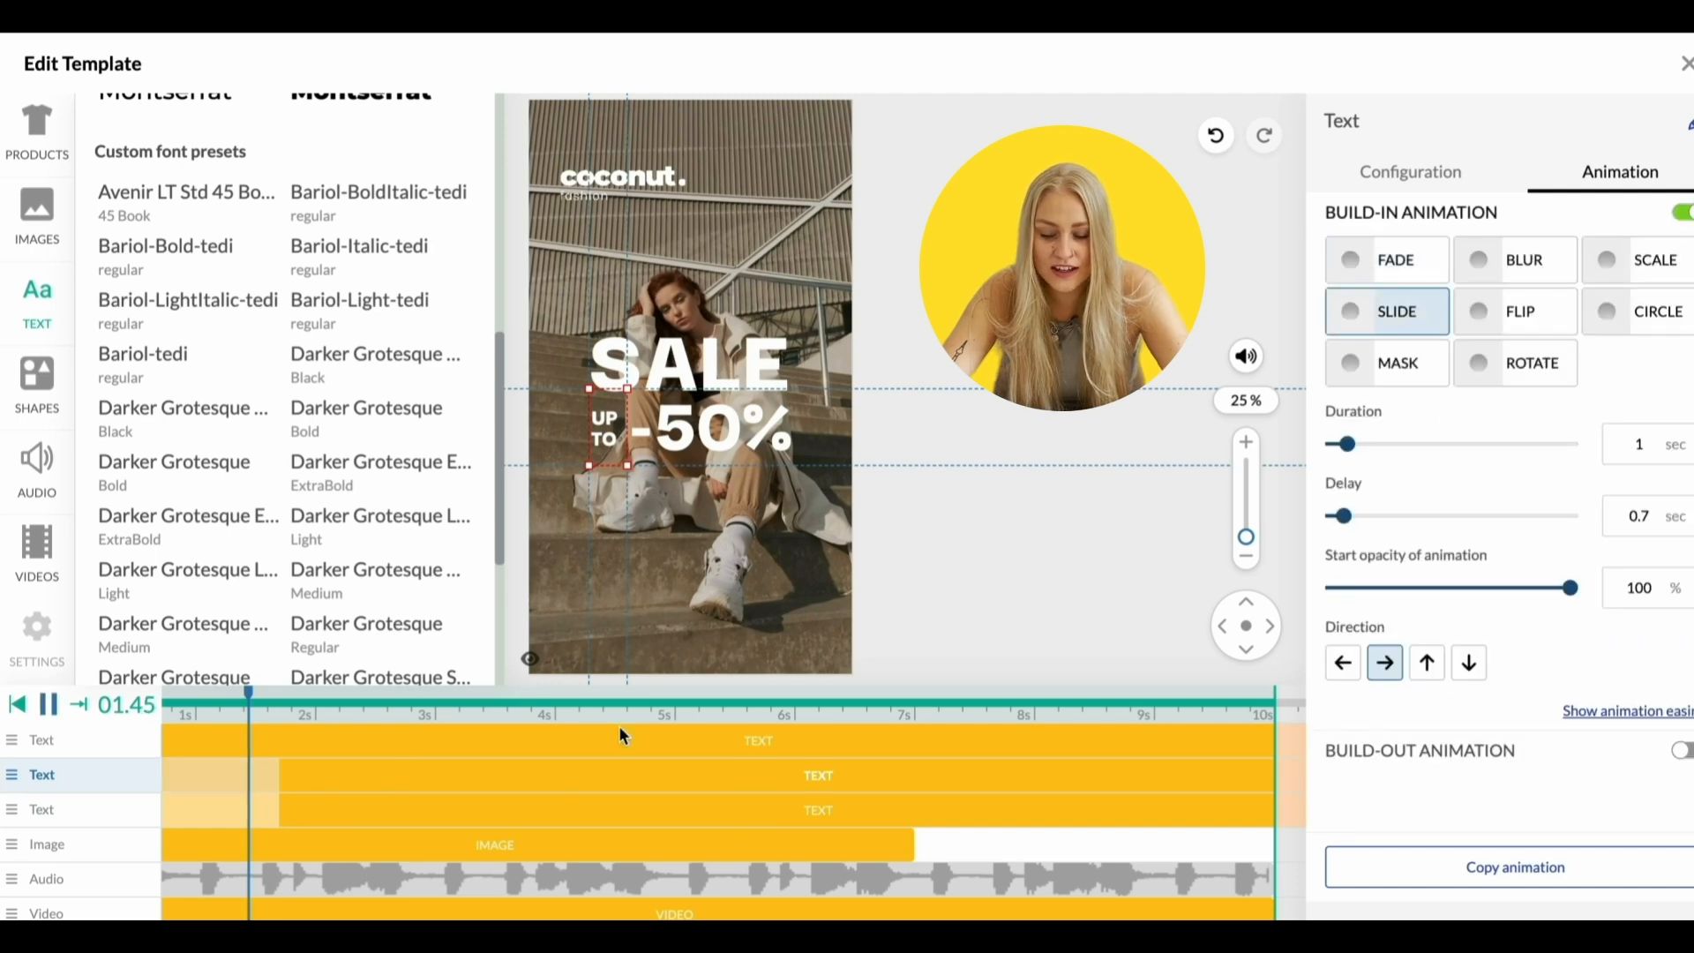
Give the -50% text a Slide build-in animation directed left
left_click(541, 754)
left_click(1681, 213)
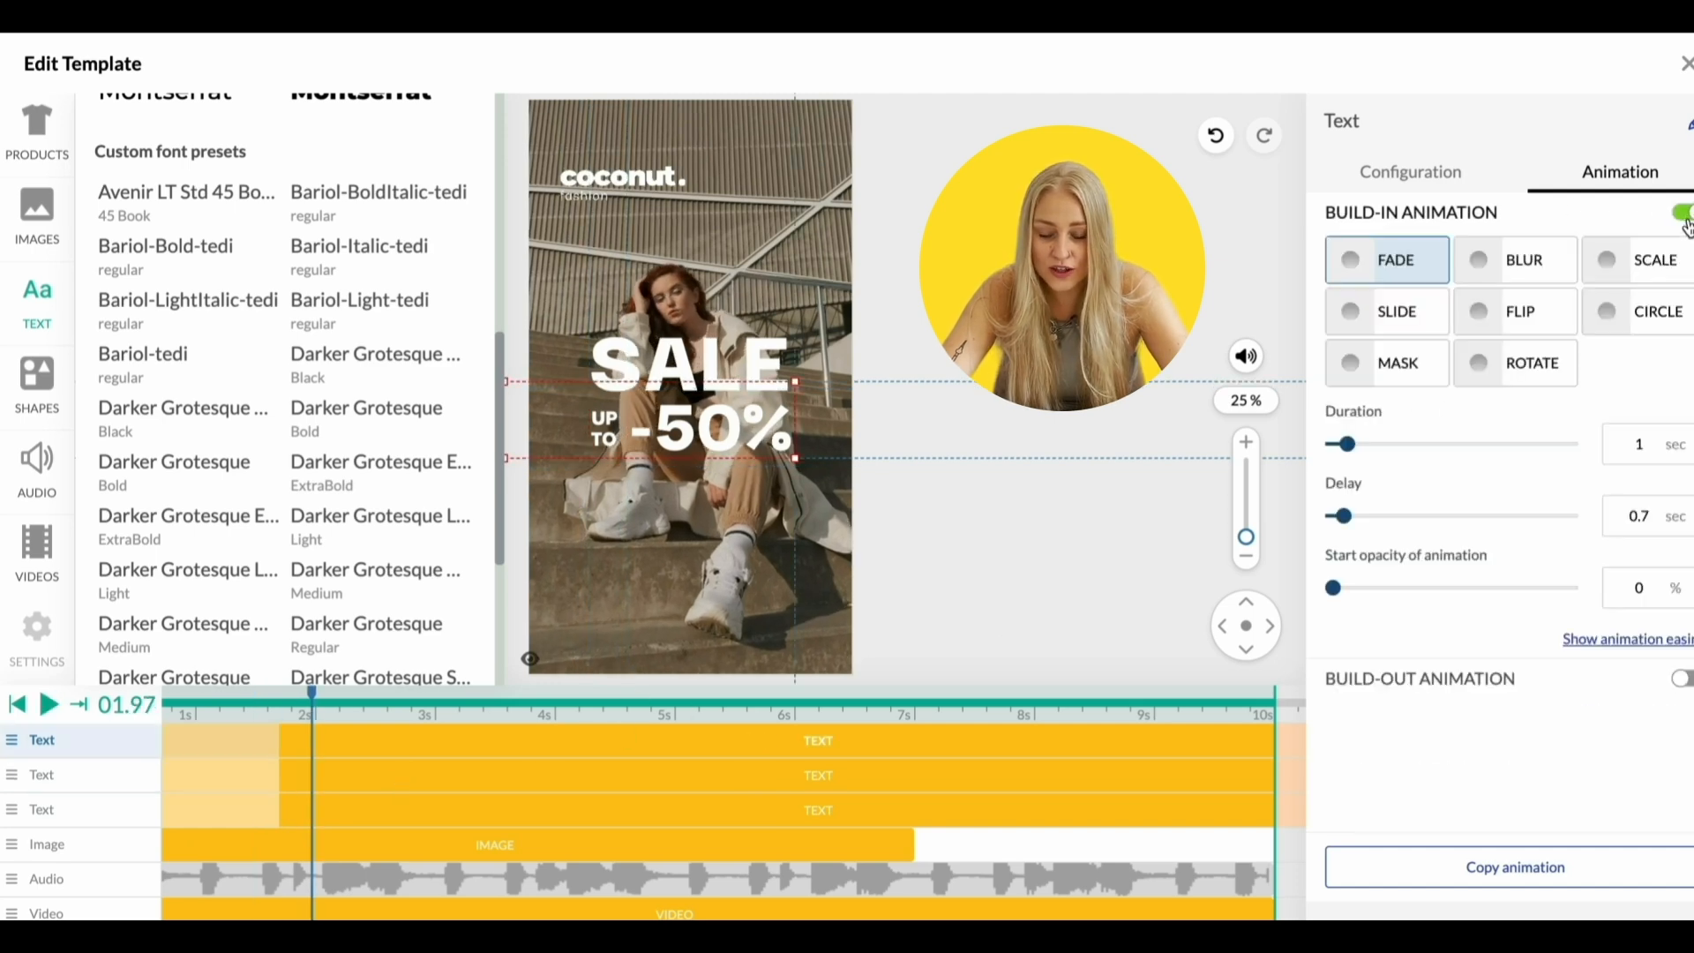
left_click(1383, 331)
left_click(1343, 664)
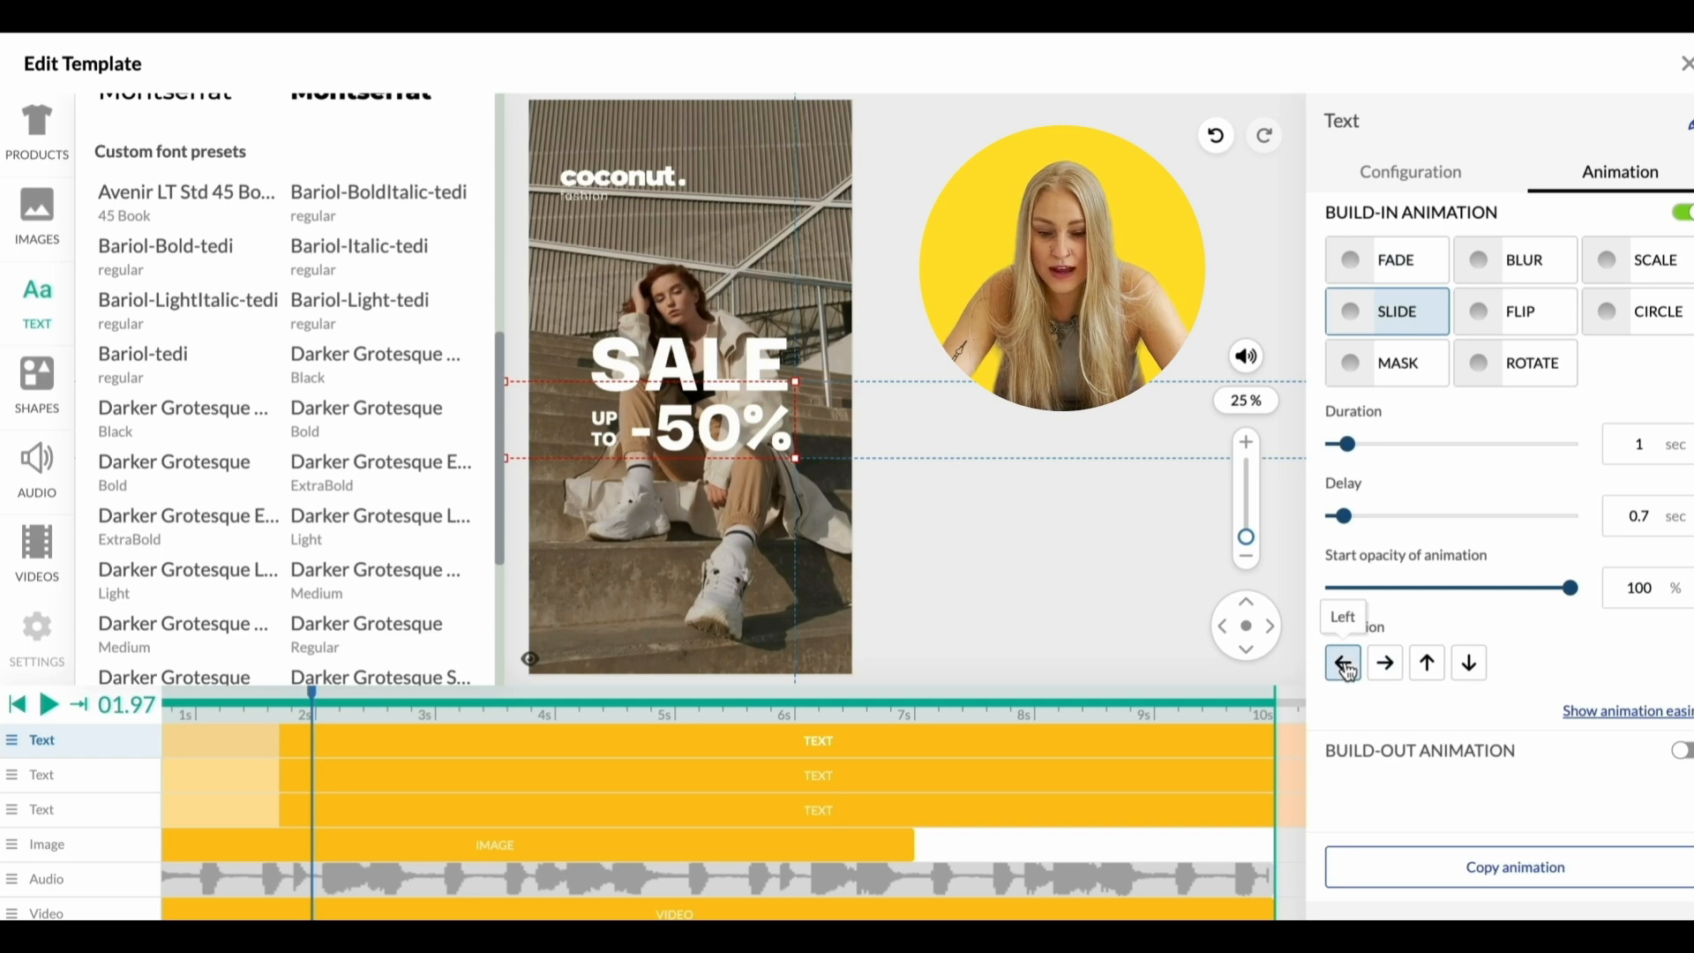
Shorten the build-in animations of all three texts to 0.6 seconds and preview the result
left_click_drag(311, 697, 231, 806)
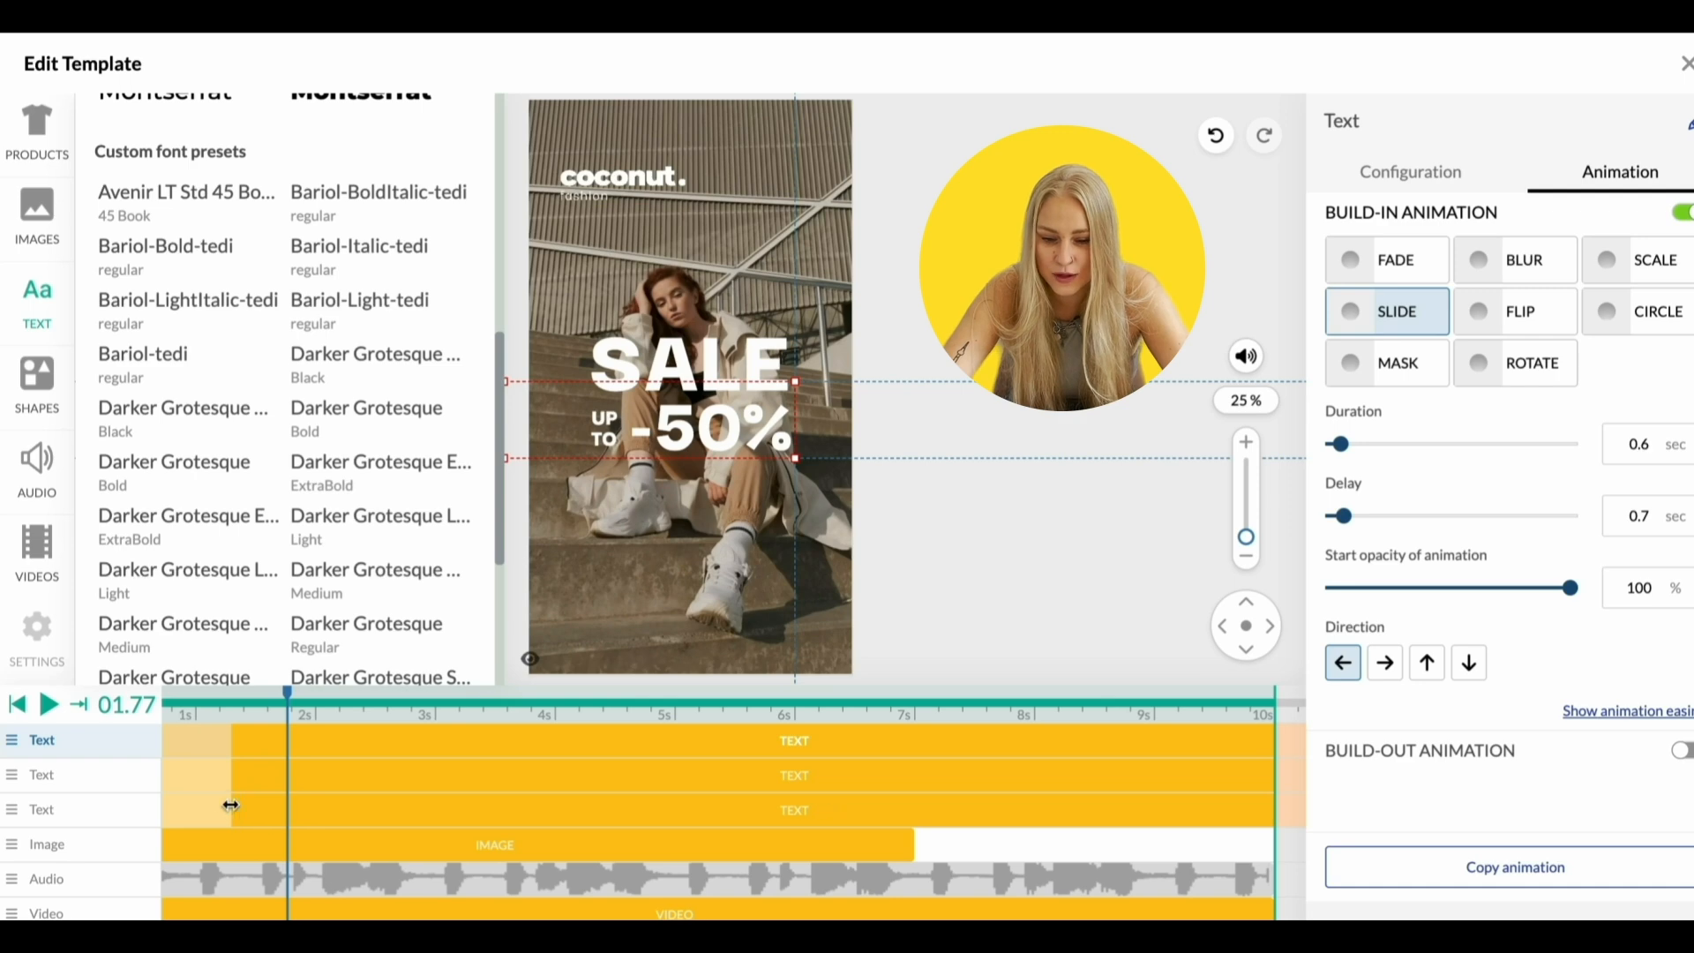
left_click_drag(281, 701, 143, 709)
key("space")
key("space")
Give the -50% text a Slide build-out animation directed left
left_click(1683, 751)
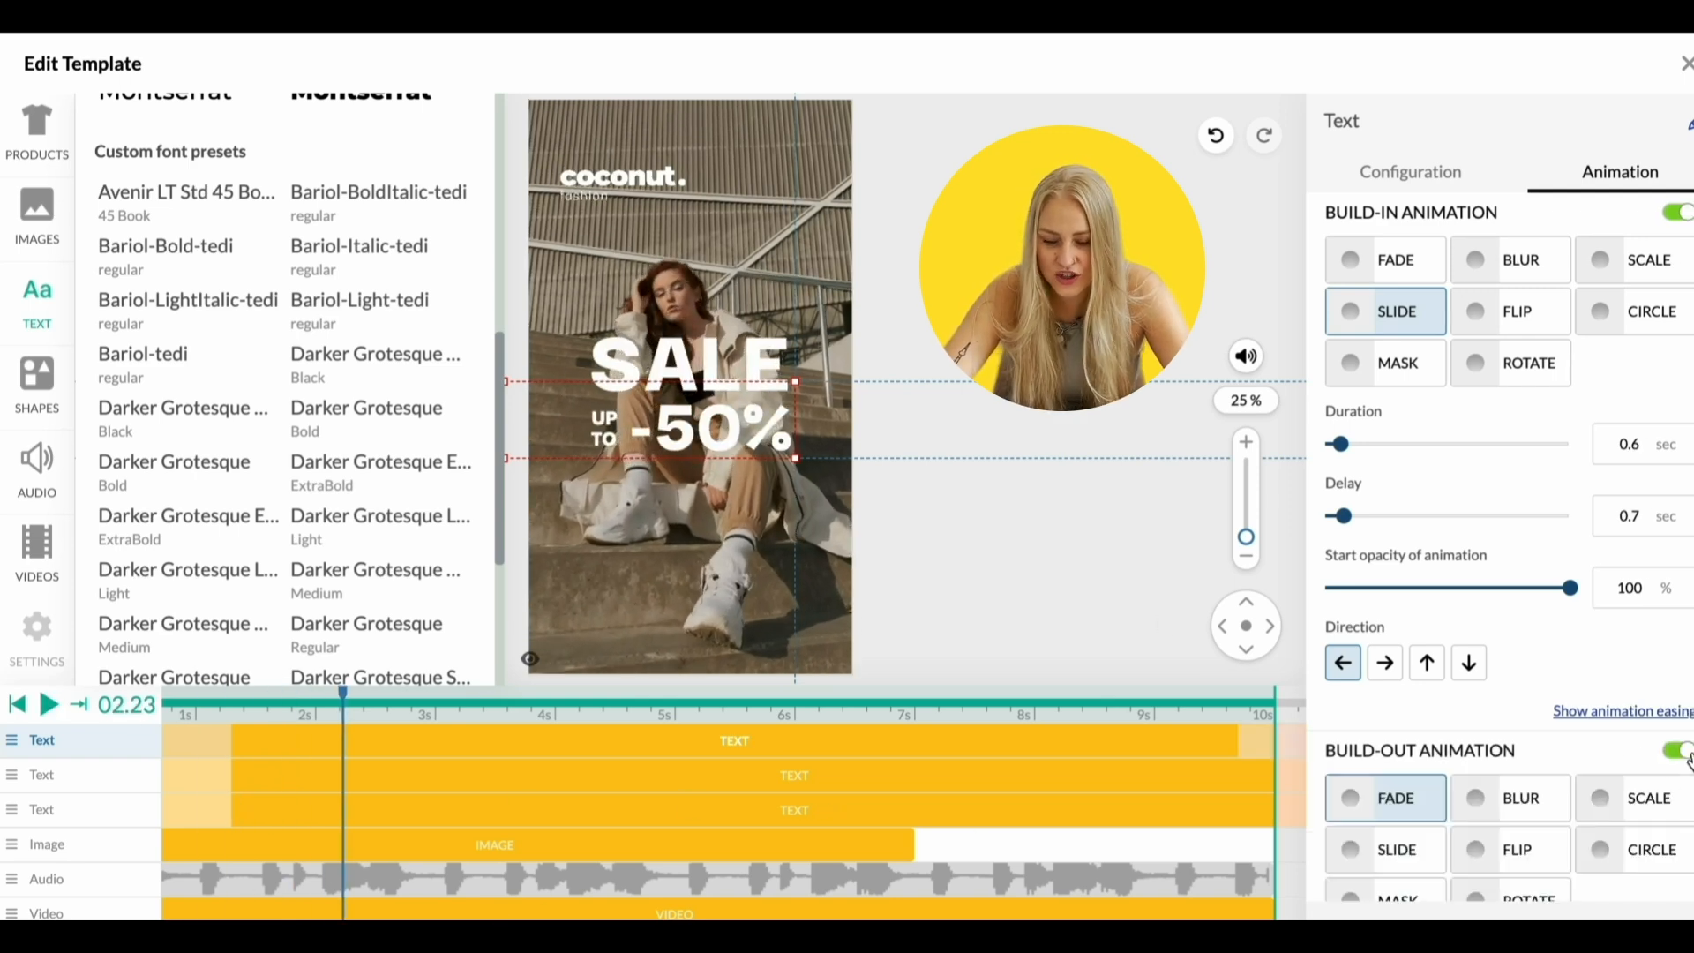
left_click(1398, 849)
scroll(1511, 684, "down", 5)
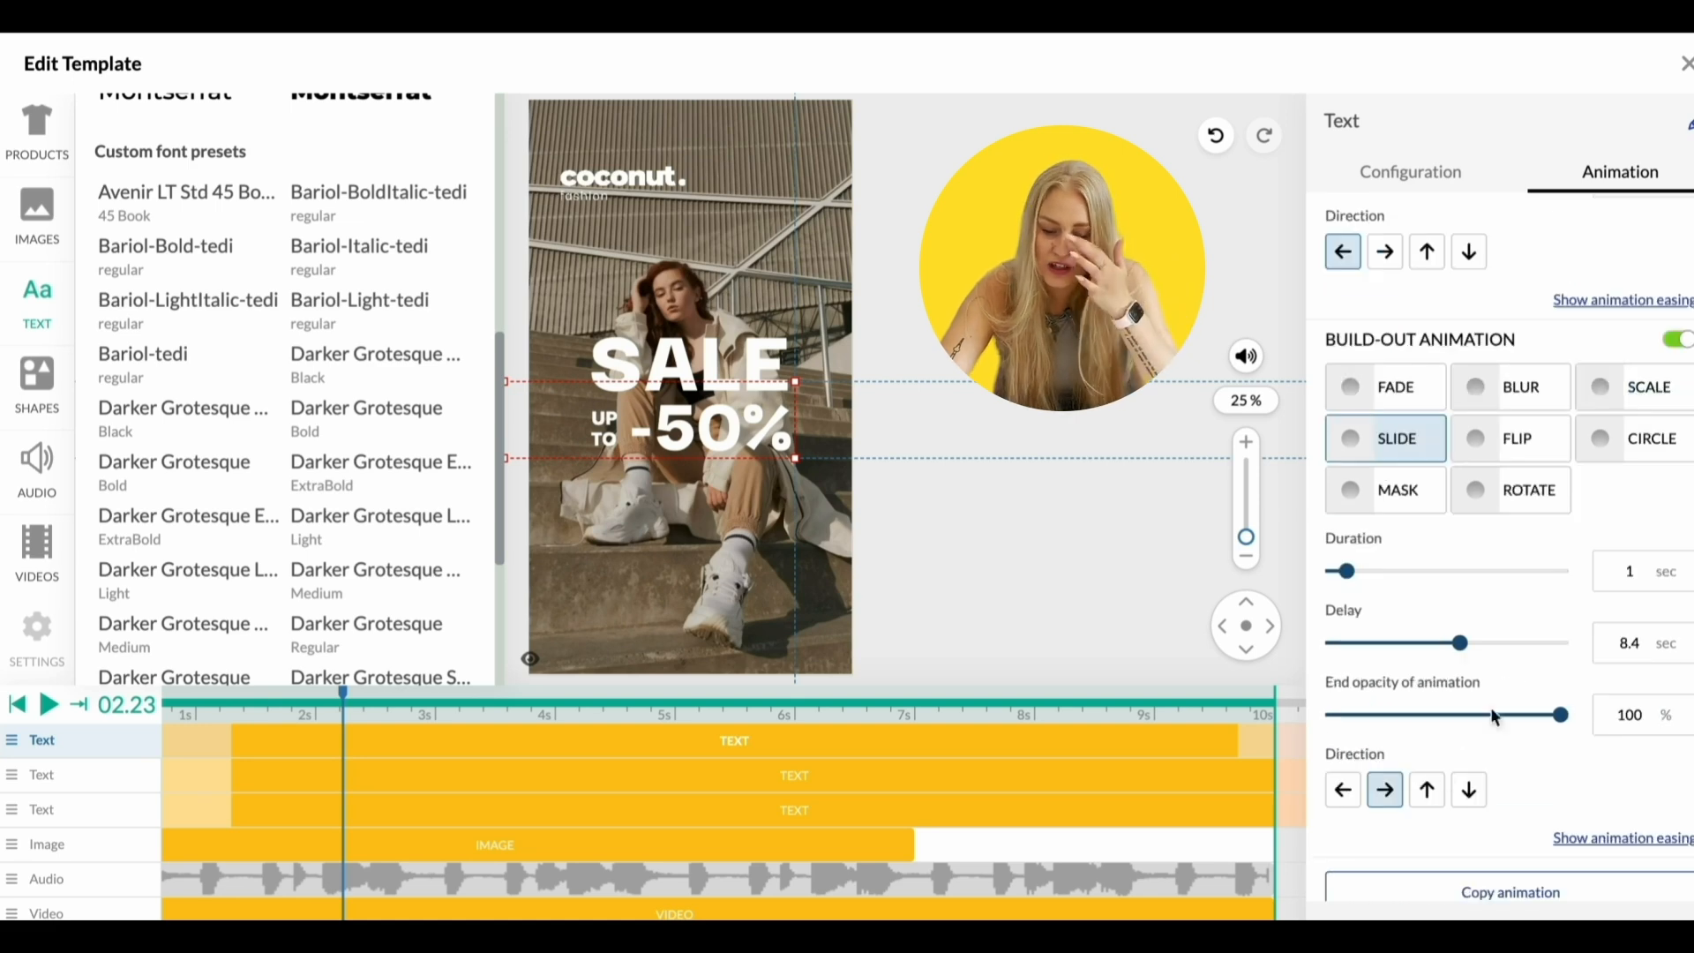
left_click(1351, 798)
Give the UP TO and SALE texts a rightward Slide build-out animation
left_click(1044, 790)
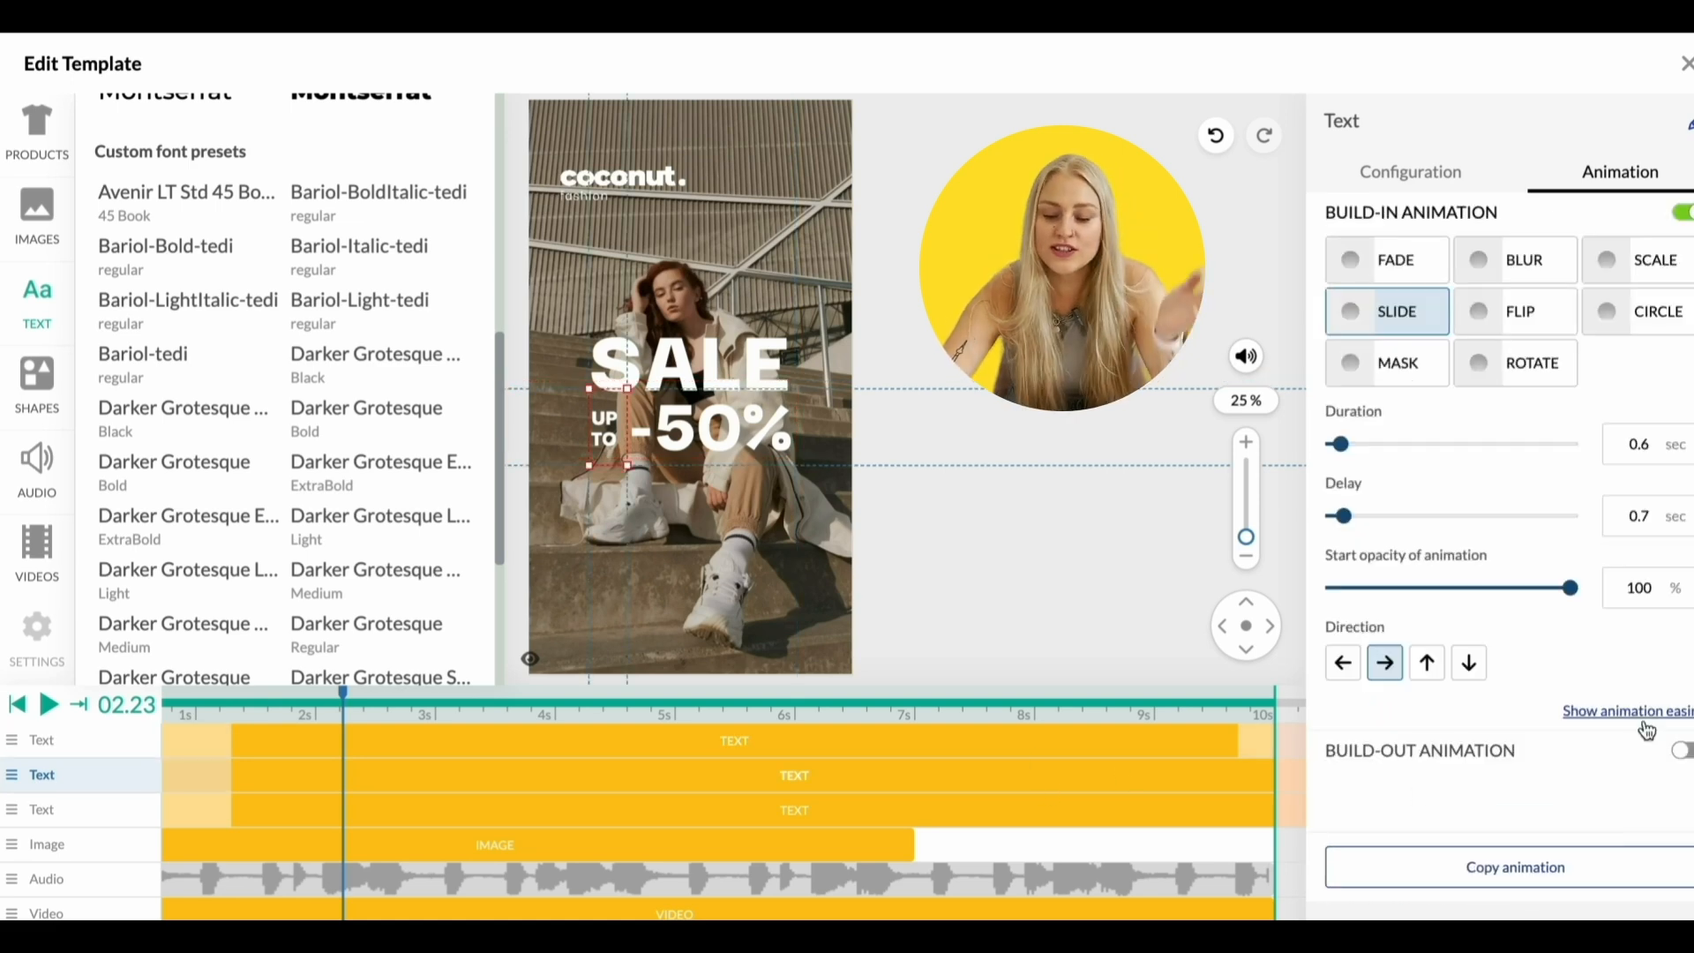
left_click(1682, 751)
left_click(1398, 848)
scroll(1512, 730, "down", 5)
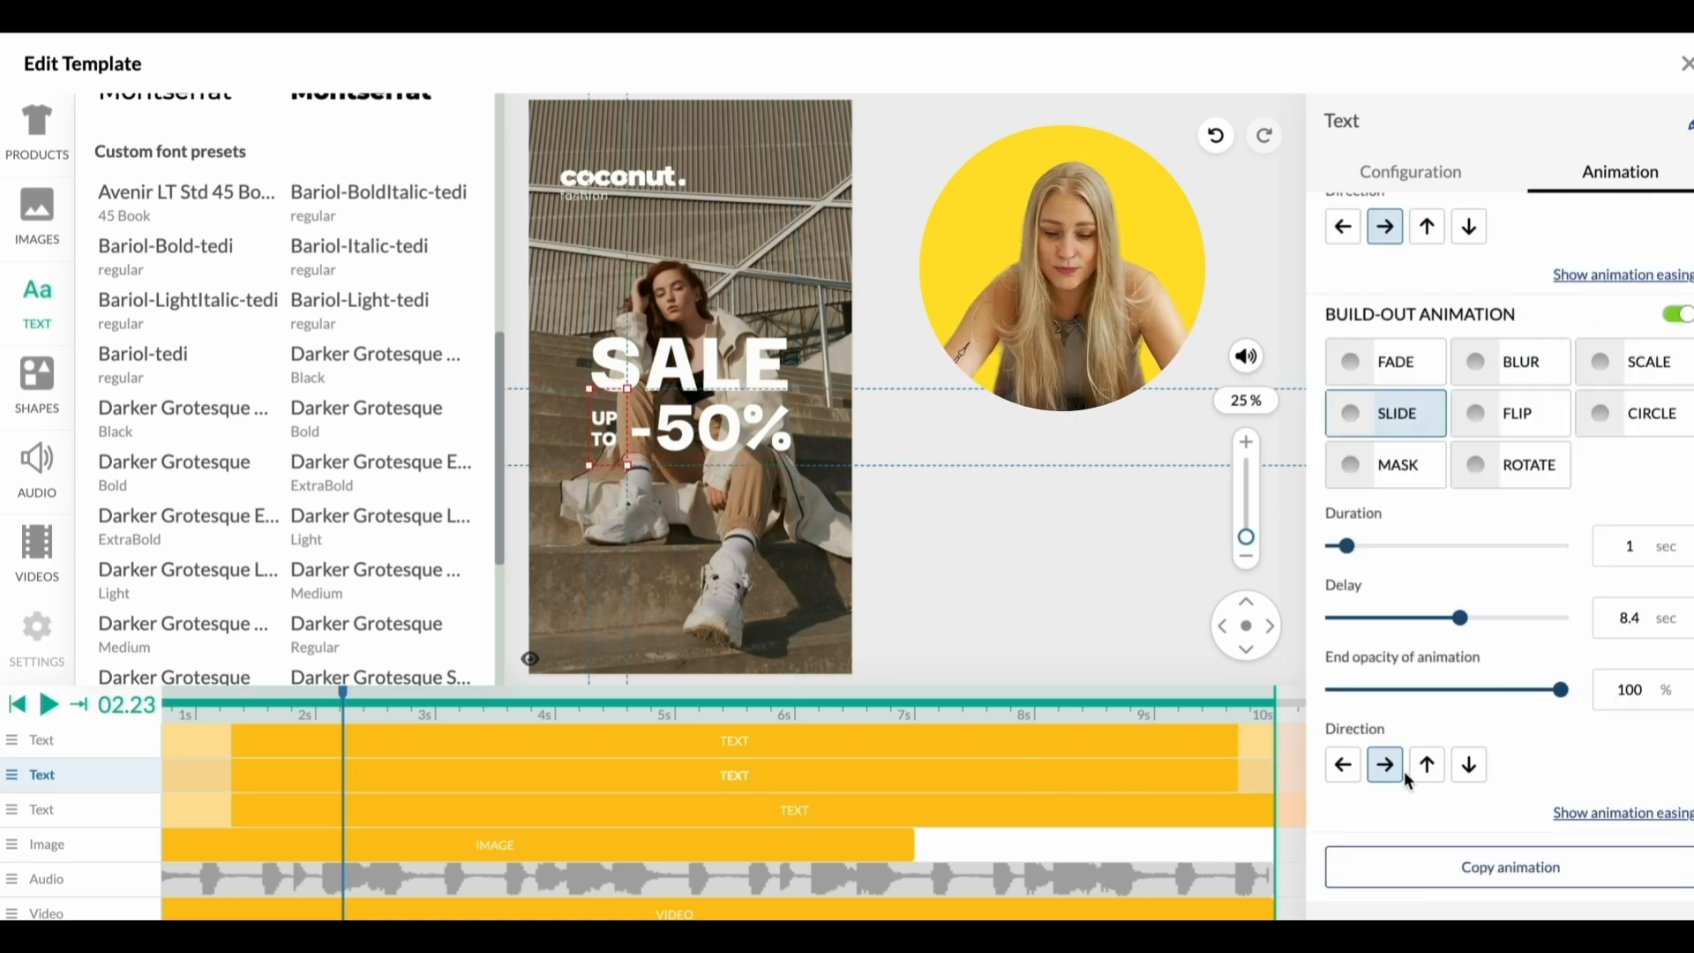
left_click(1343, 766)
left_click(1185, 817)
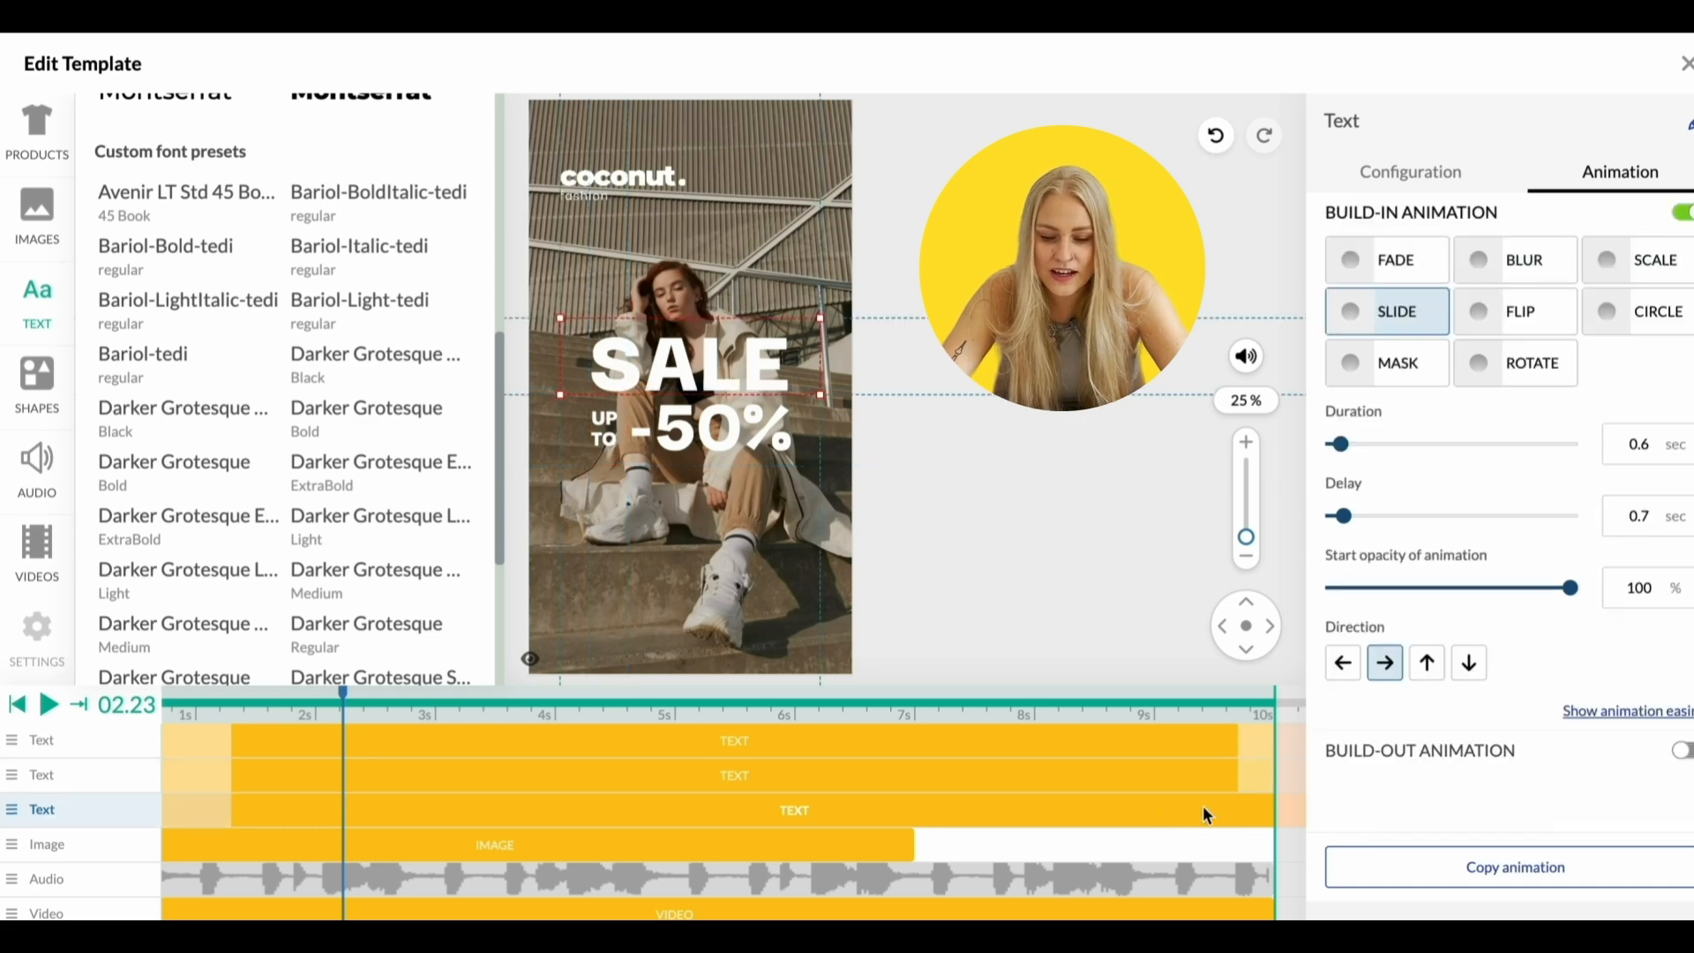
left_click(1681, 751)
left_click(1398, 849)
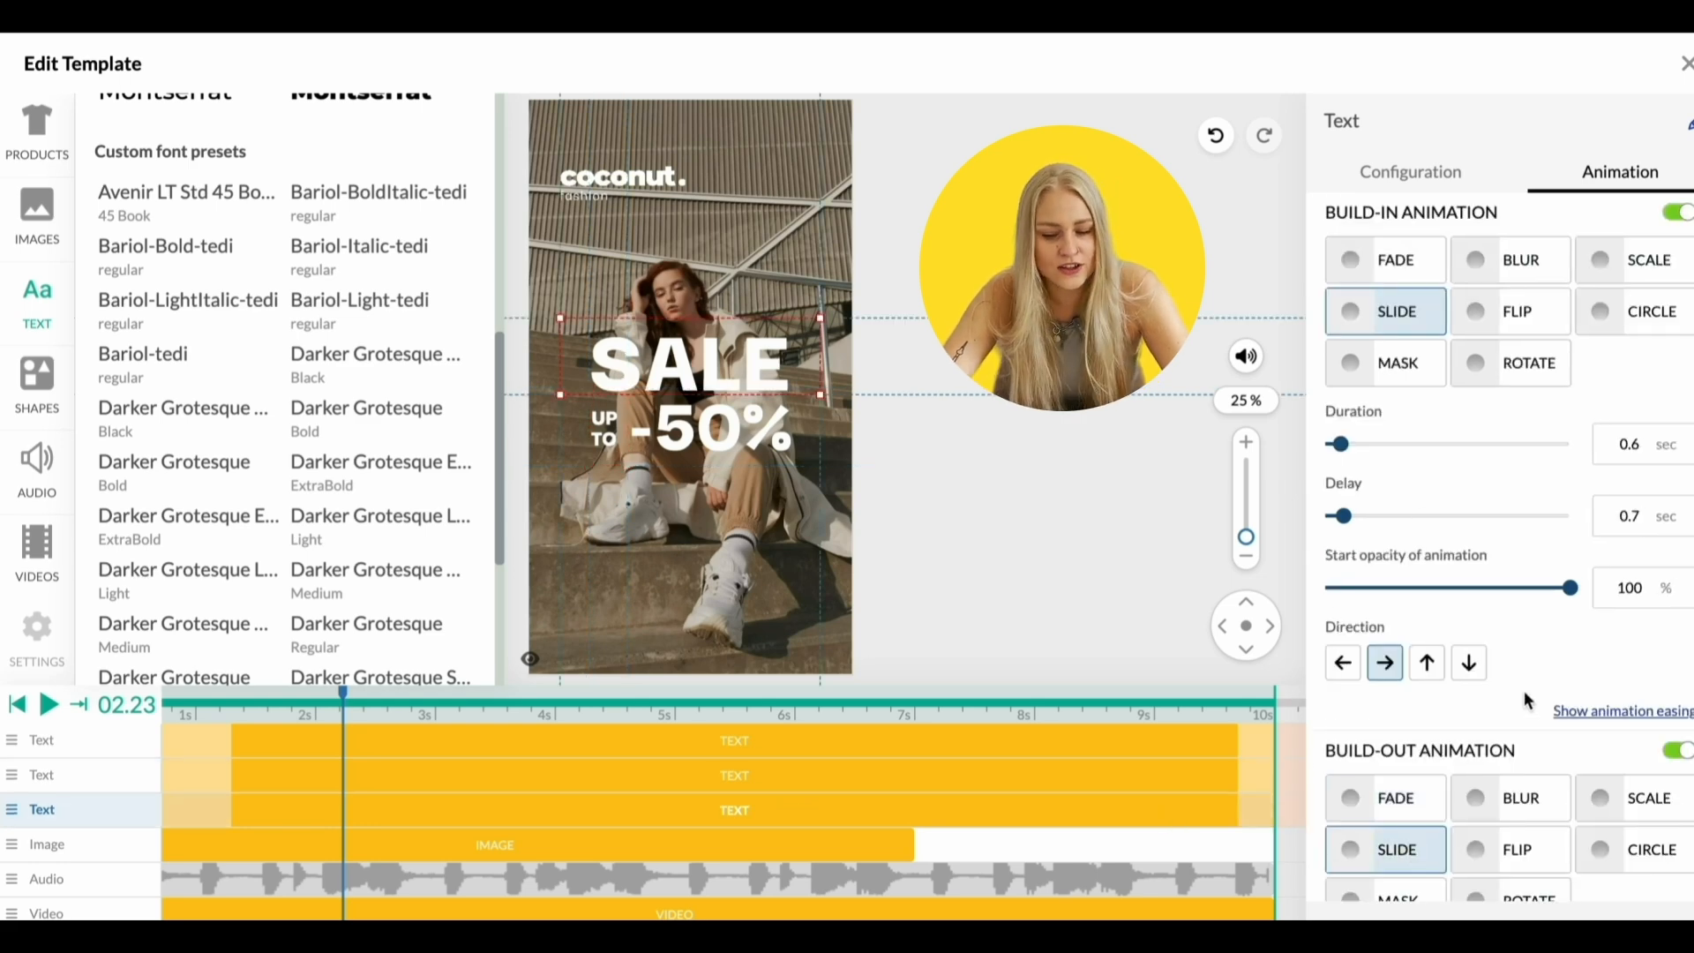
scroll(1505, 732, "down", 5)
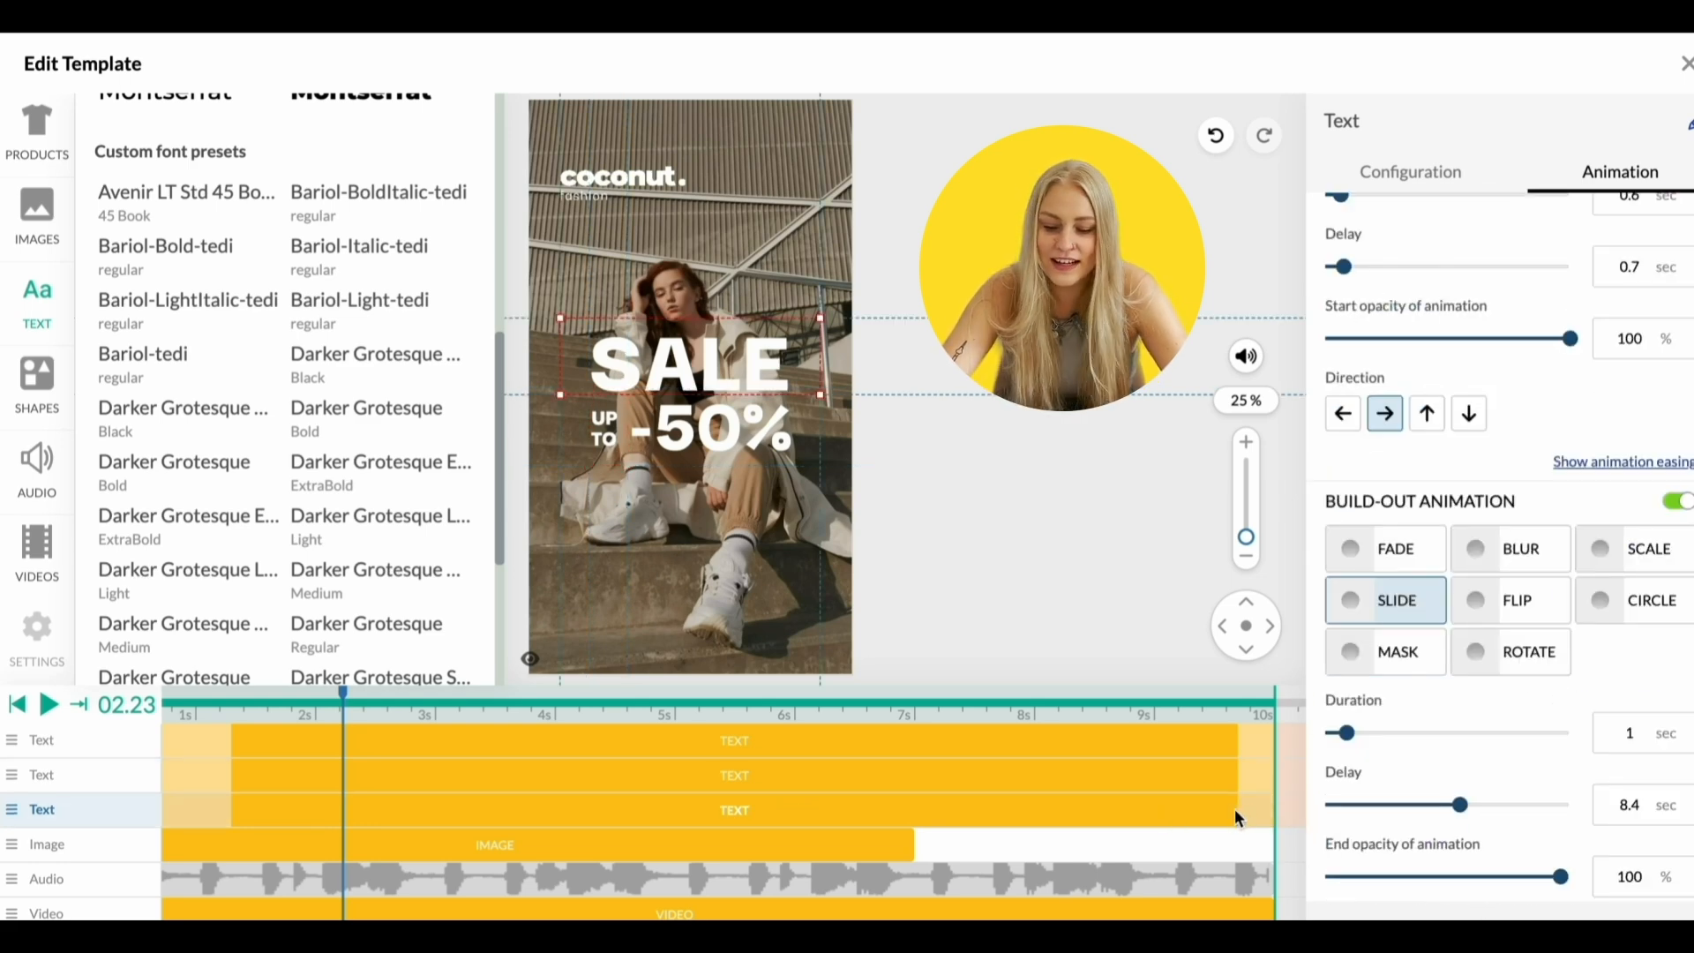
Set the three texts' build-out animations to a 1-second delay and 0.6-second duration, and play the video to check them
left_click_drag(1238, 812, 353, 810)
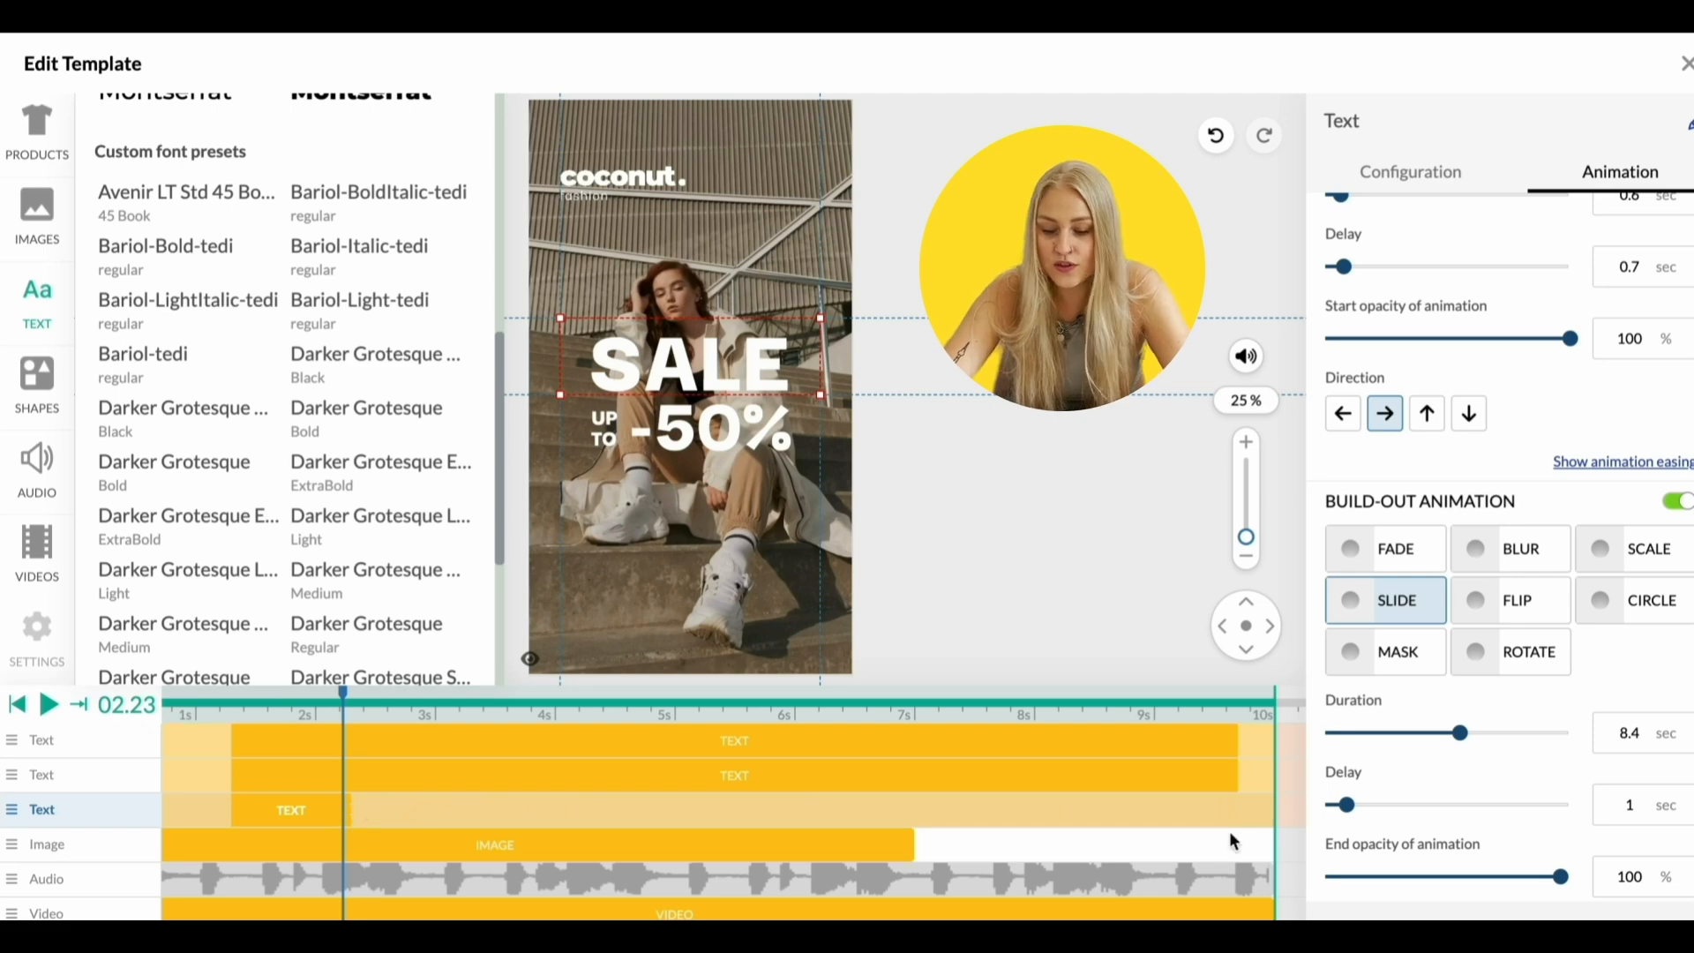
left_click(1238, 781)
left_click_drag(1238, 740, 351, 747)
left_click_drag(1238, 776, 344, 775)
left_click_drag(1447, 637, 1342, 642)
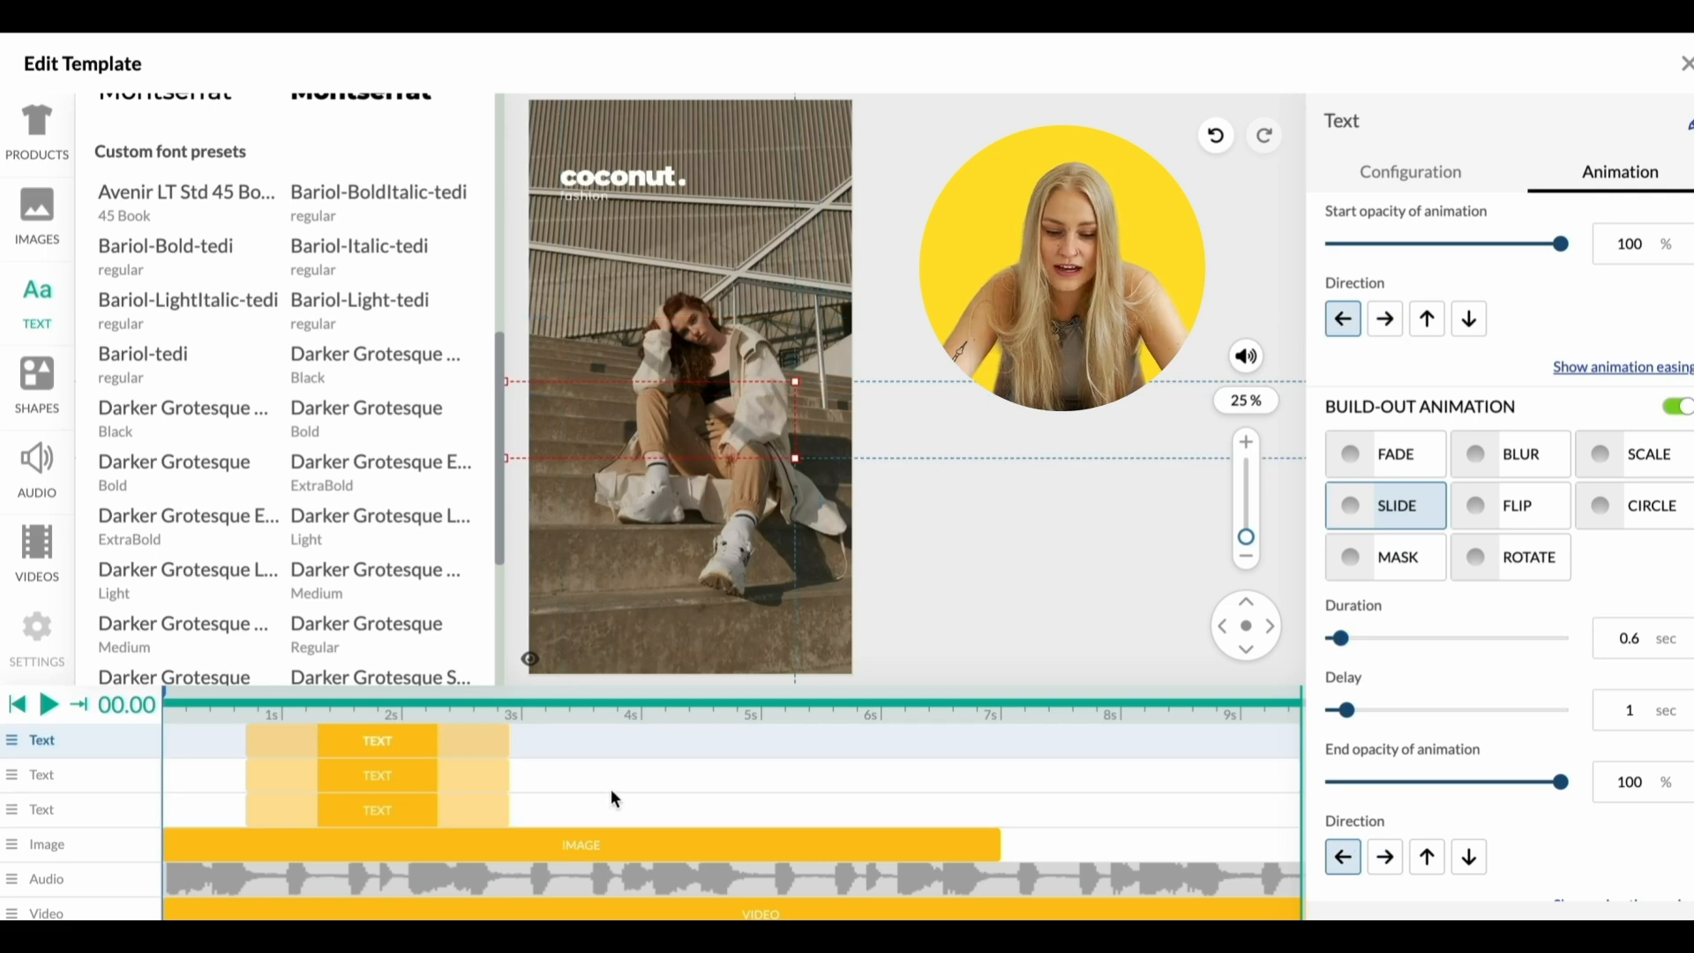
key("space")
key("space")
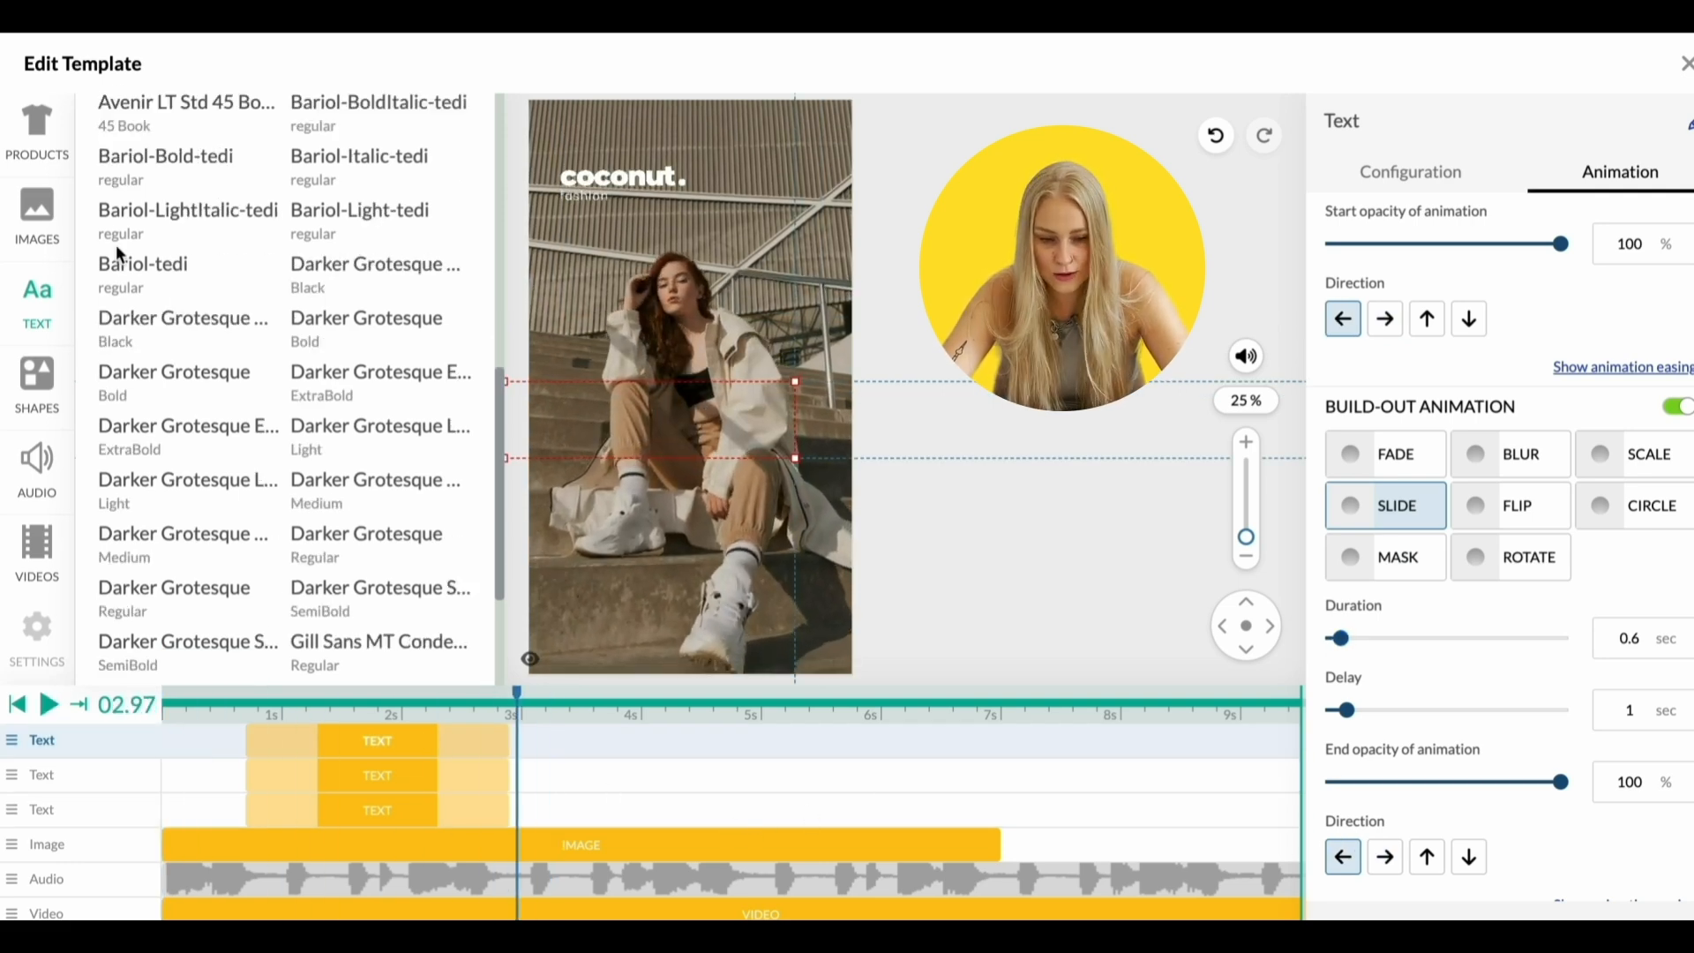
Add the first product image to the canvas and start it at 2.9 seconds, where the texts end
left_click(37, 128)
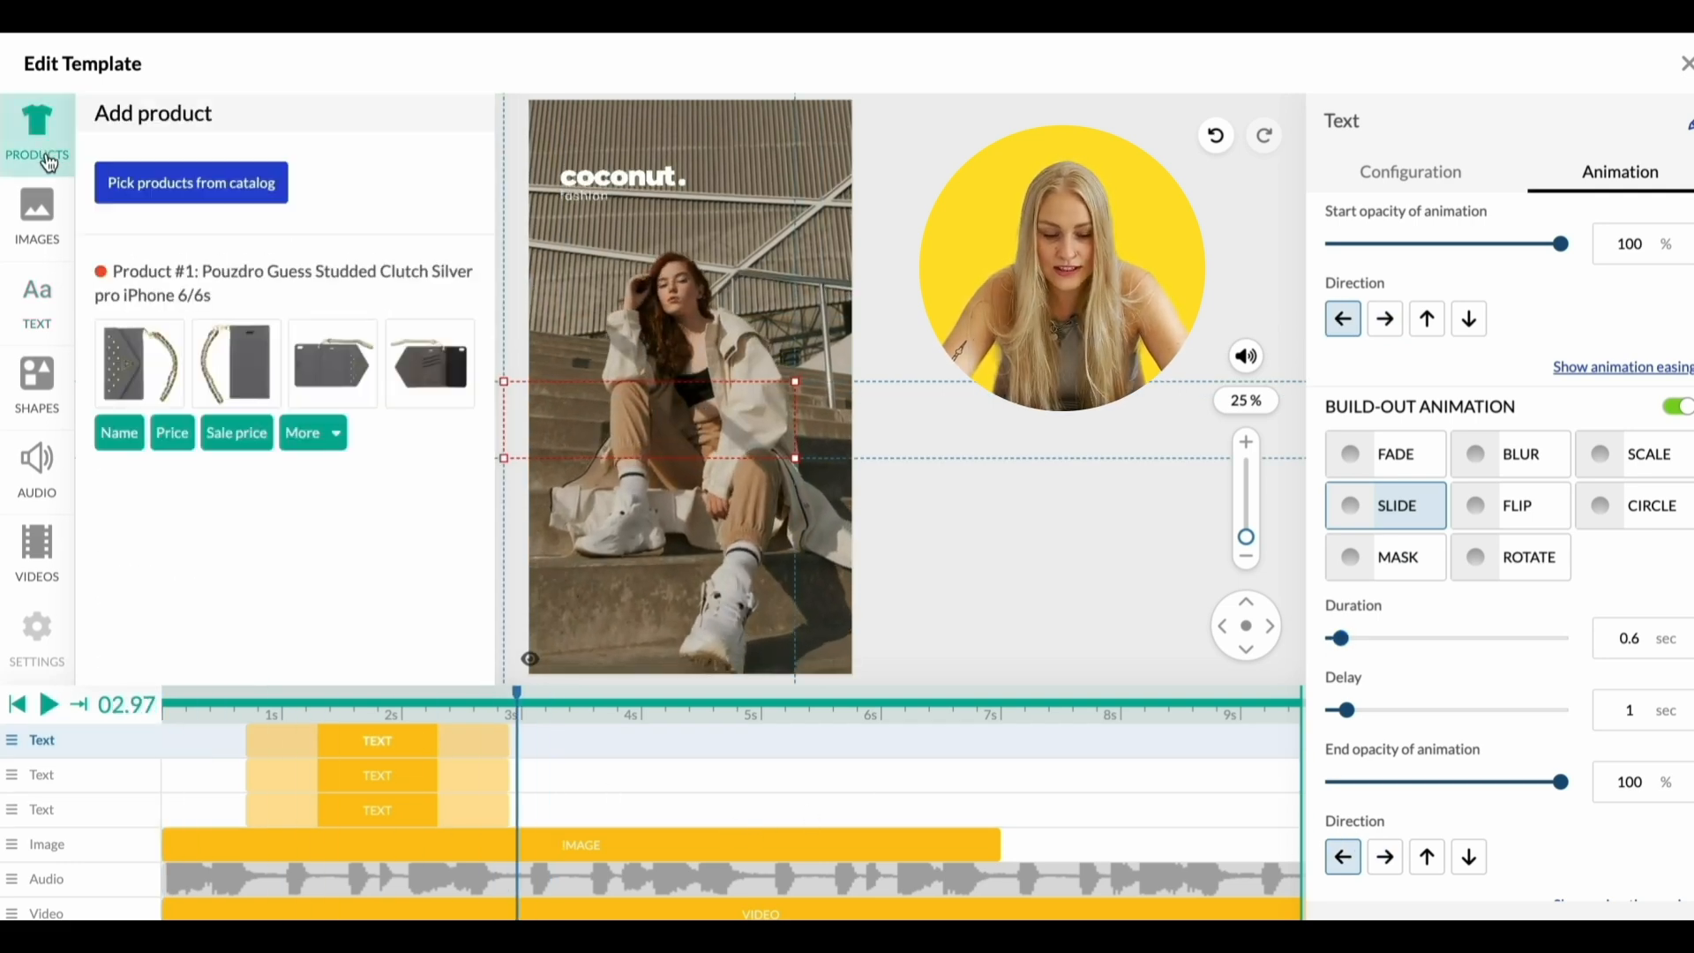
left_click(124, 364)
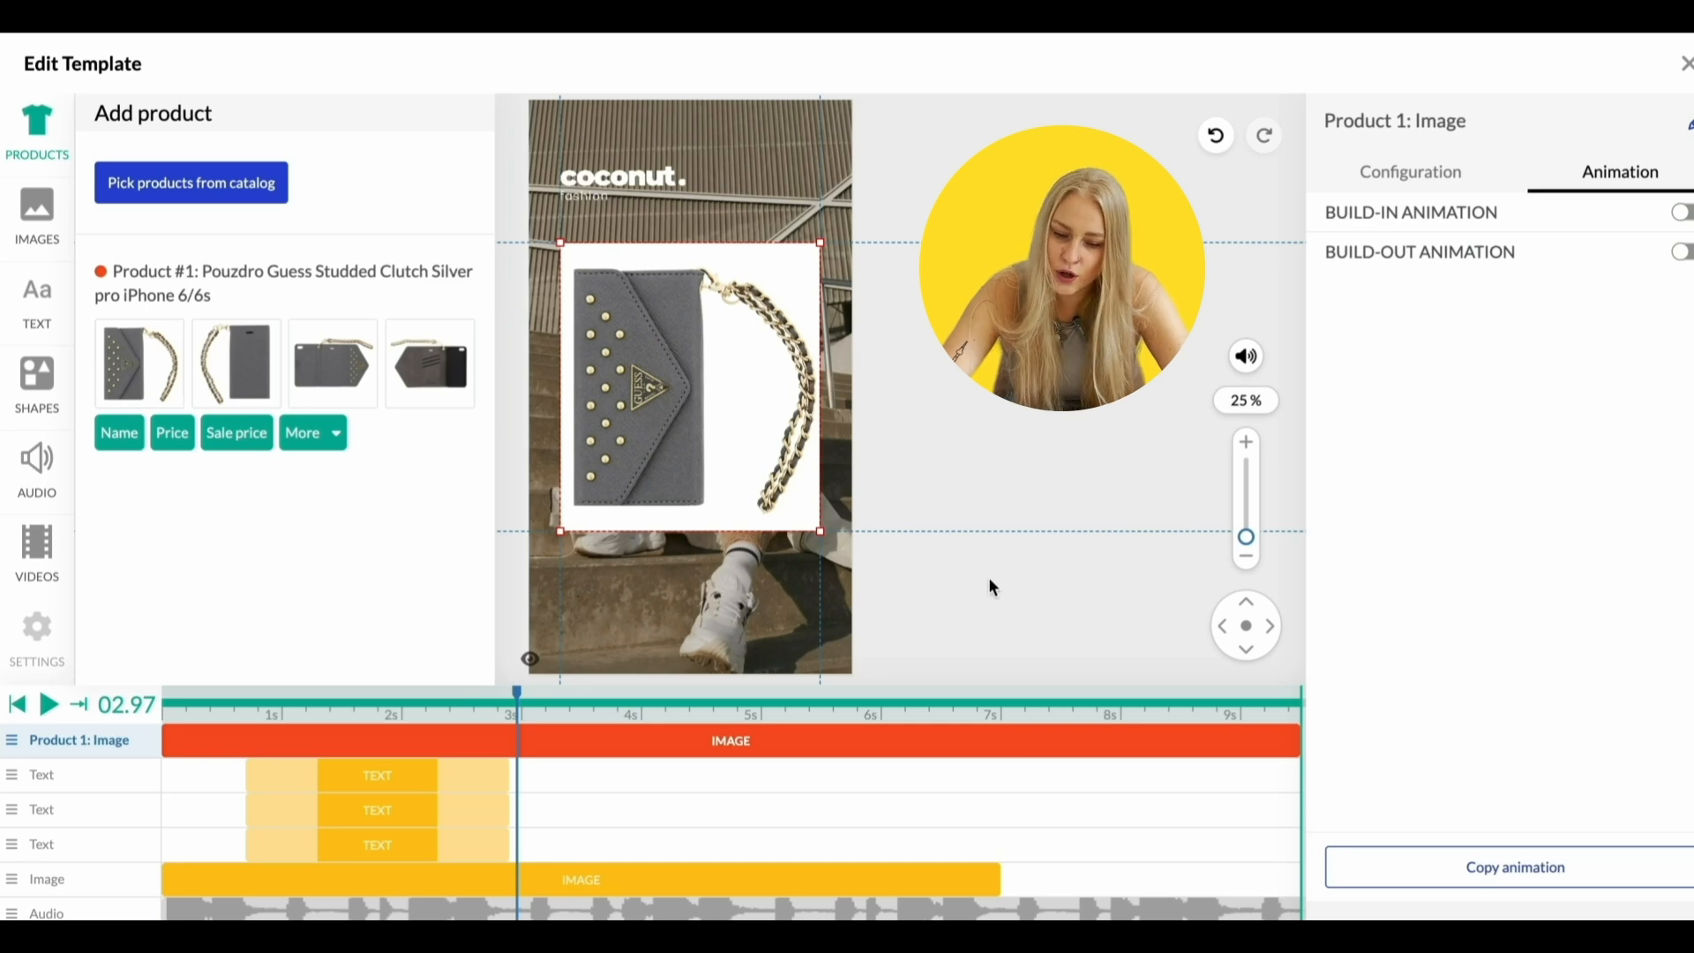
left_click_drag(168, 745, 488, 750)
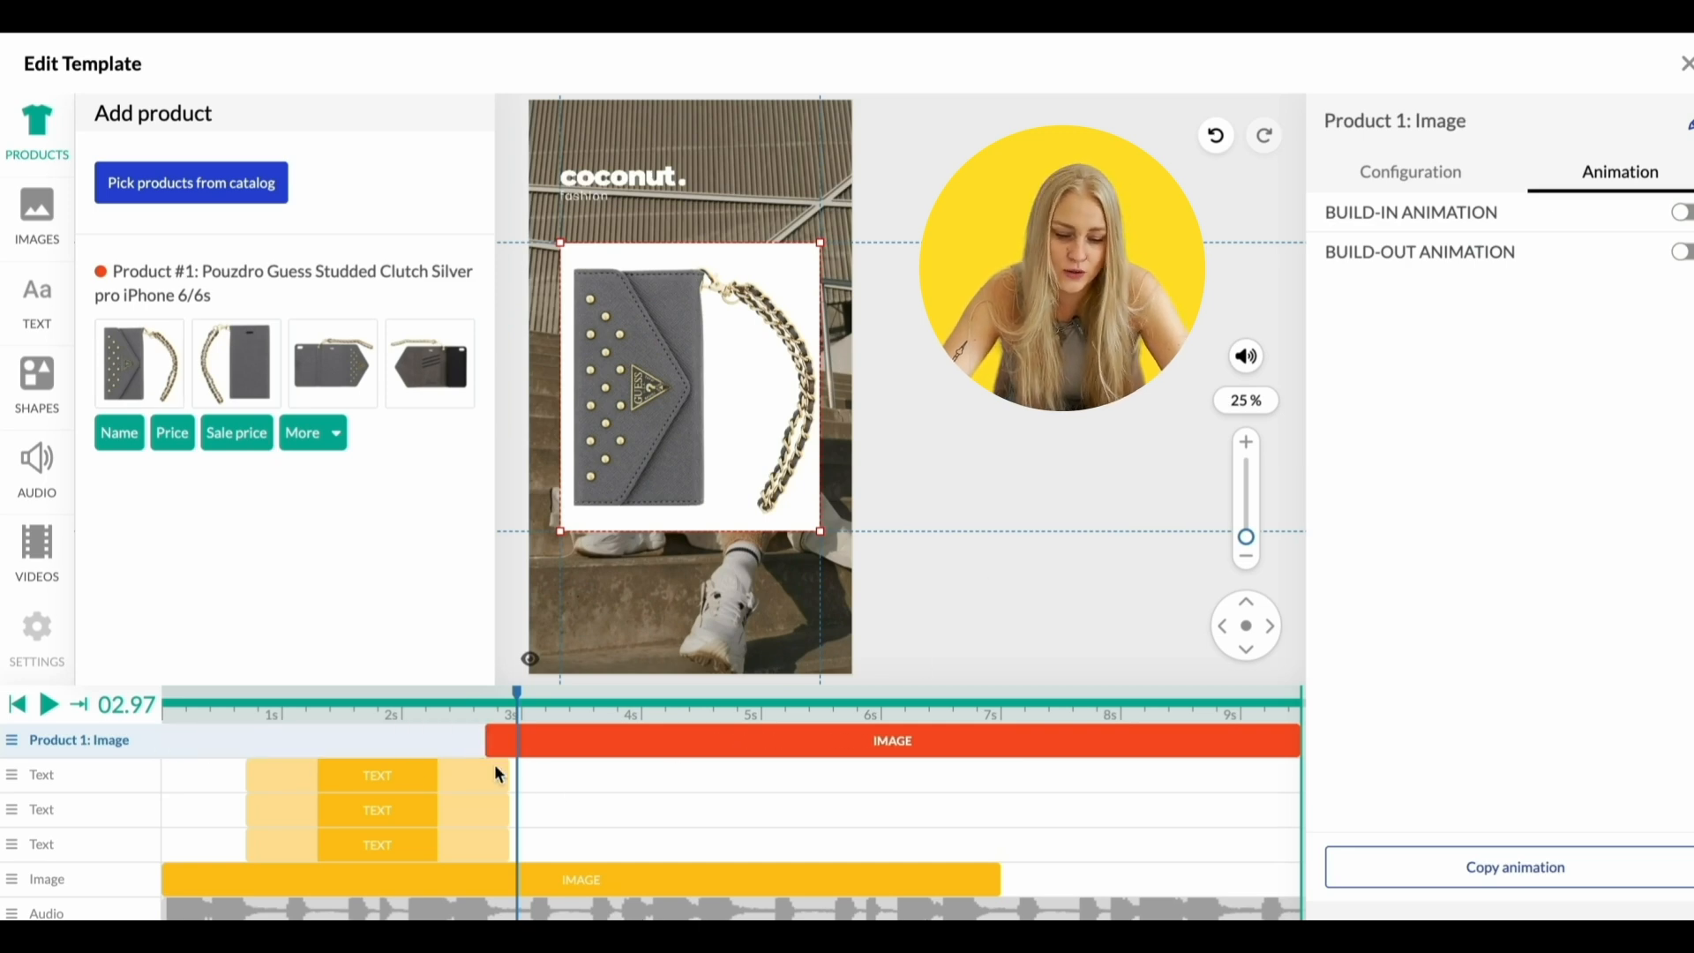
left_click(510, 713)
Give the product image a rightward Slide build-in animation lasting 0.6 seconds
left_click(1681, 213)
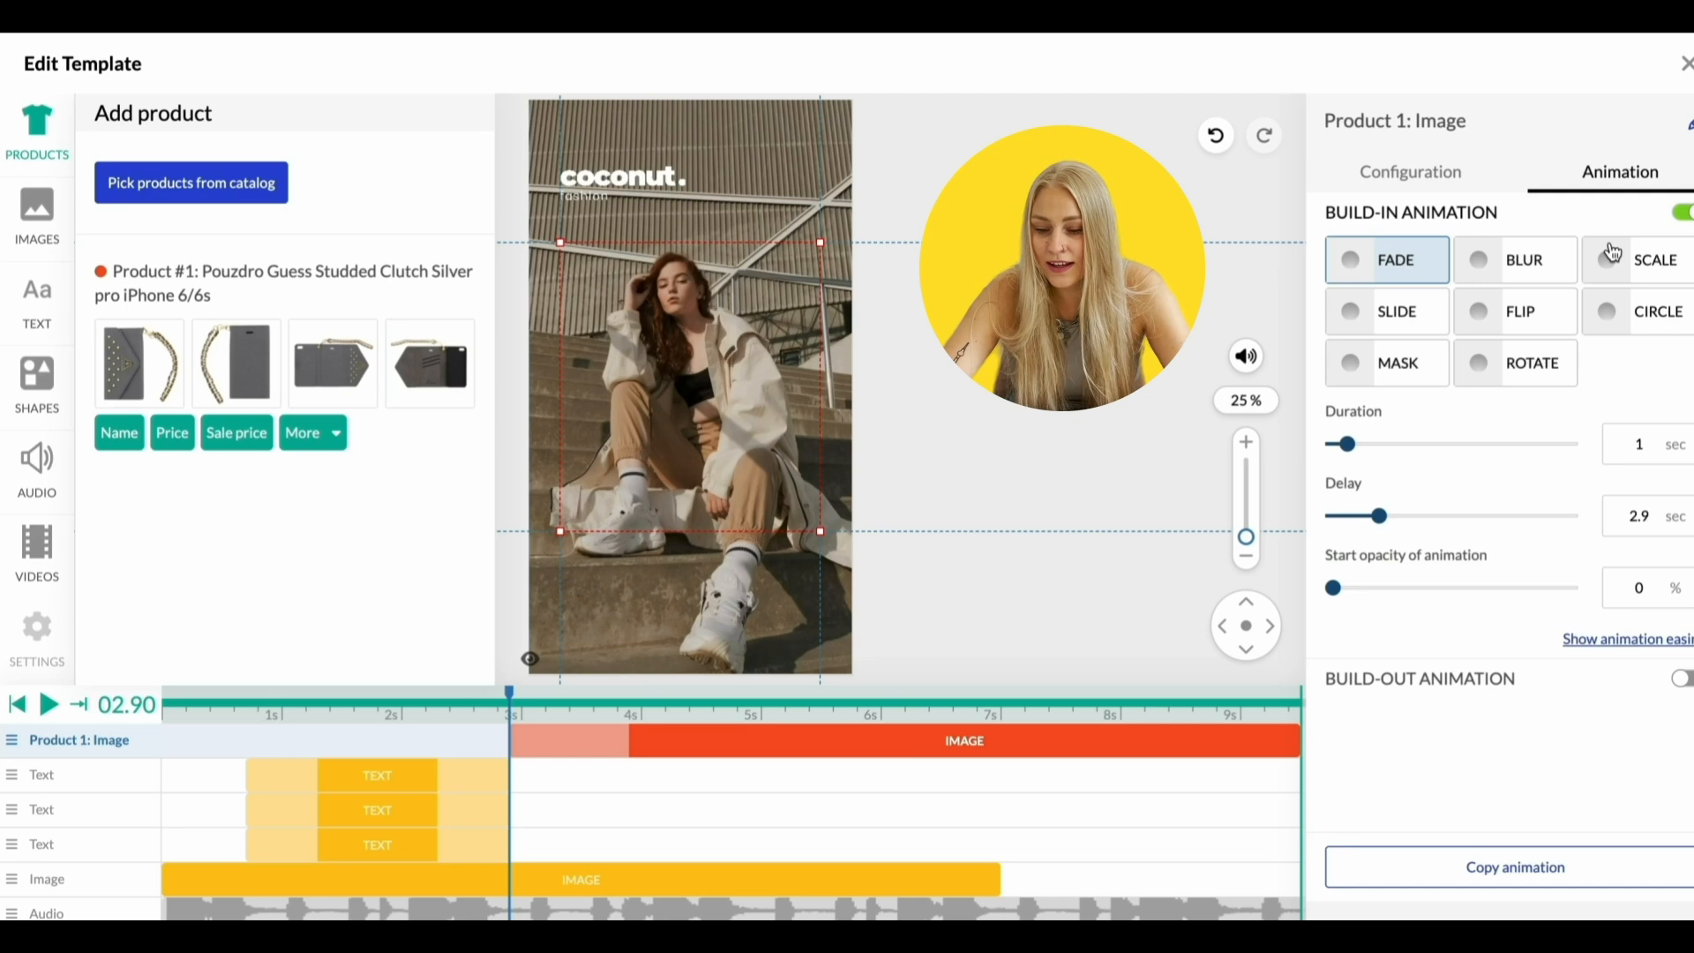
left_click(1421, 329)
left_click_drag(627, 741, 580, 743)
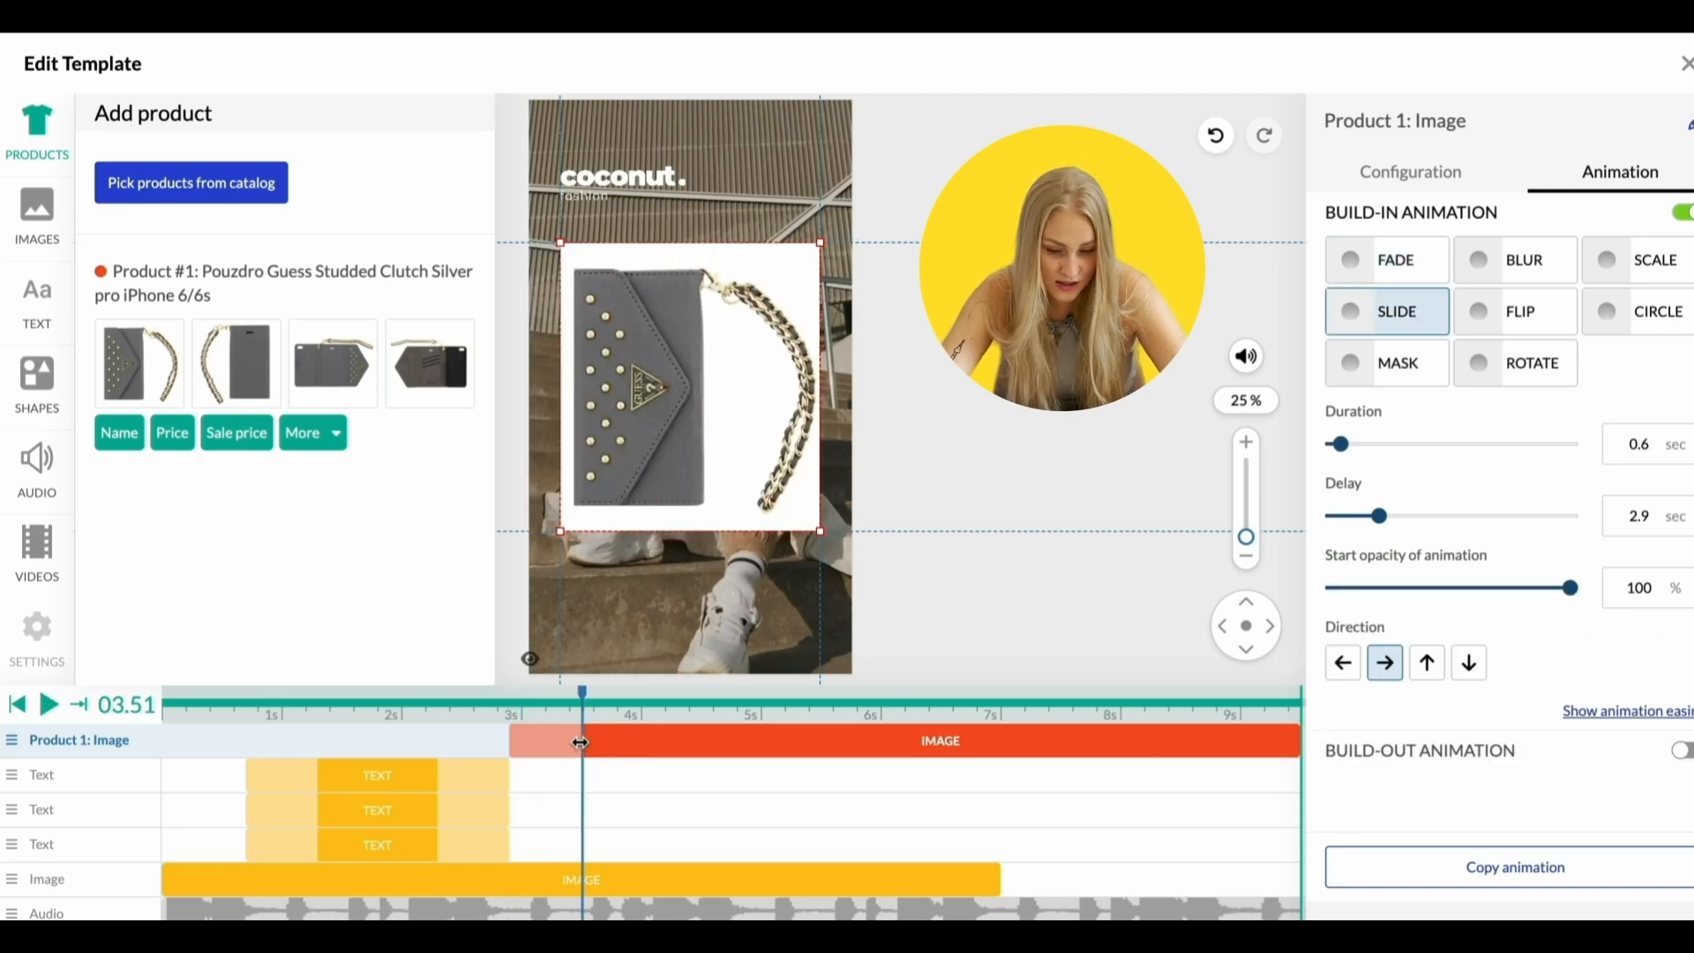
Give the product image a Slide build-out animation with a 1-second delay and 0.6-second duration, and preview it
left_click(1680, 751)
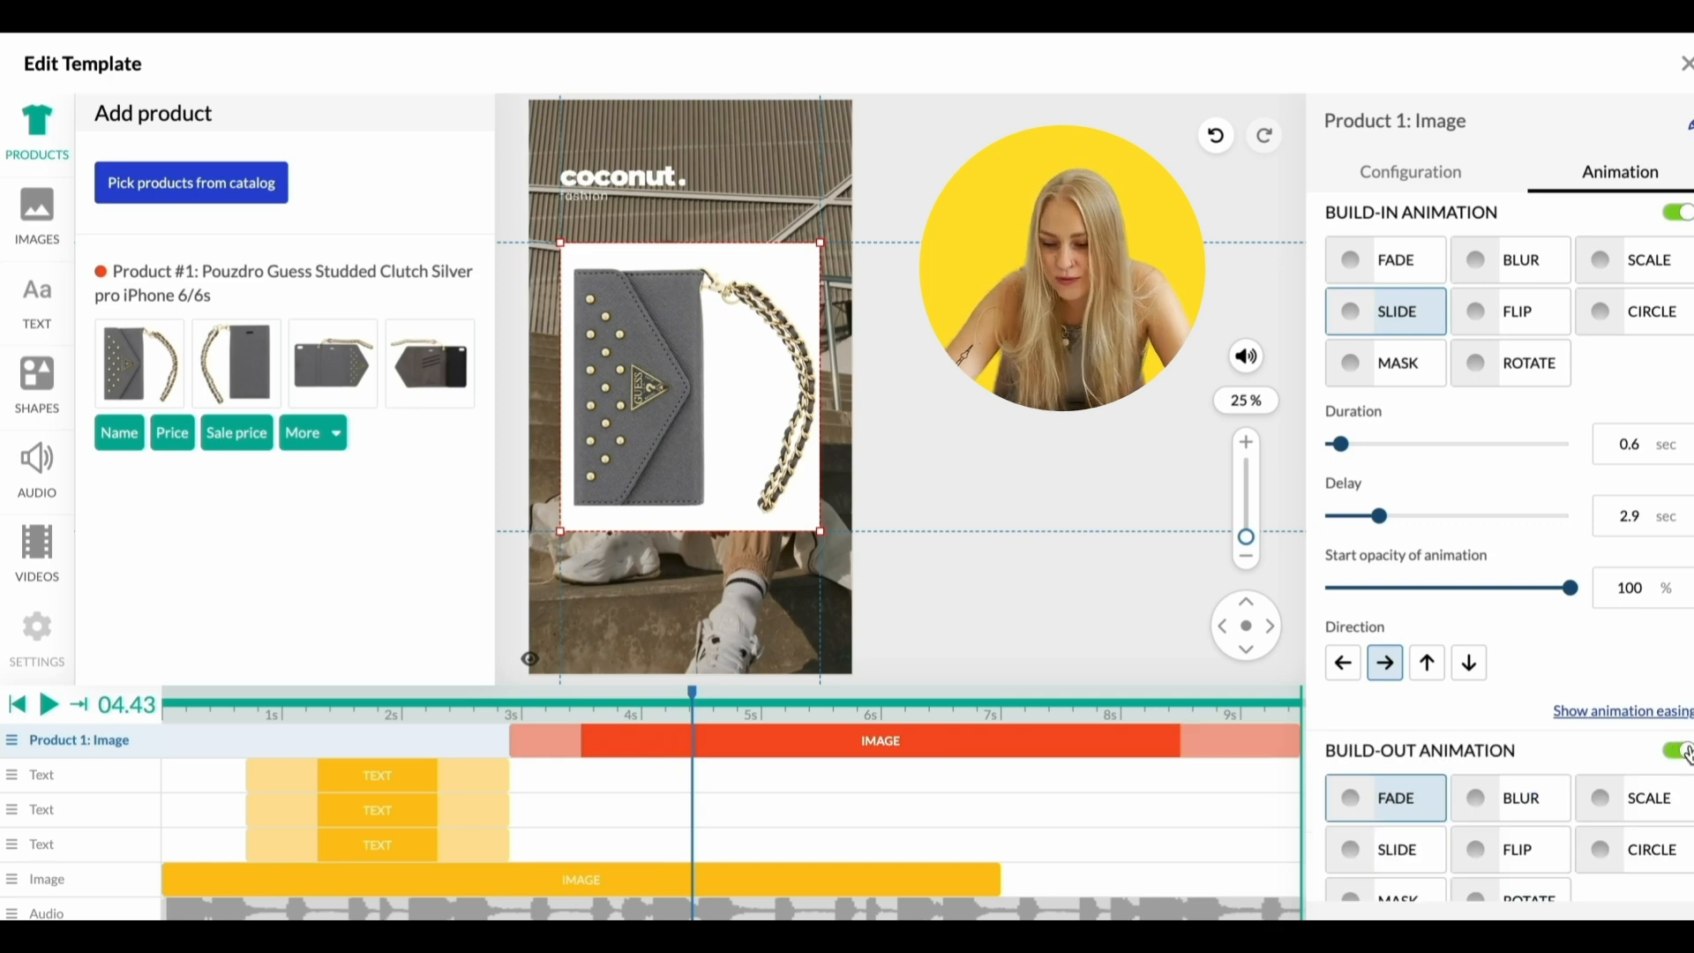
scroll(1379, 756, "down", 1)
left_click_drag(1182, 739, 762, 737)
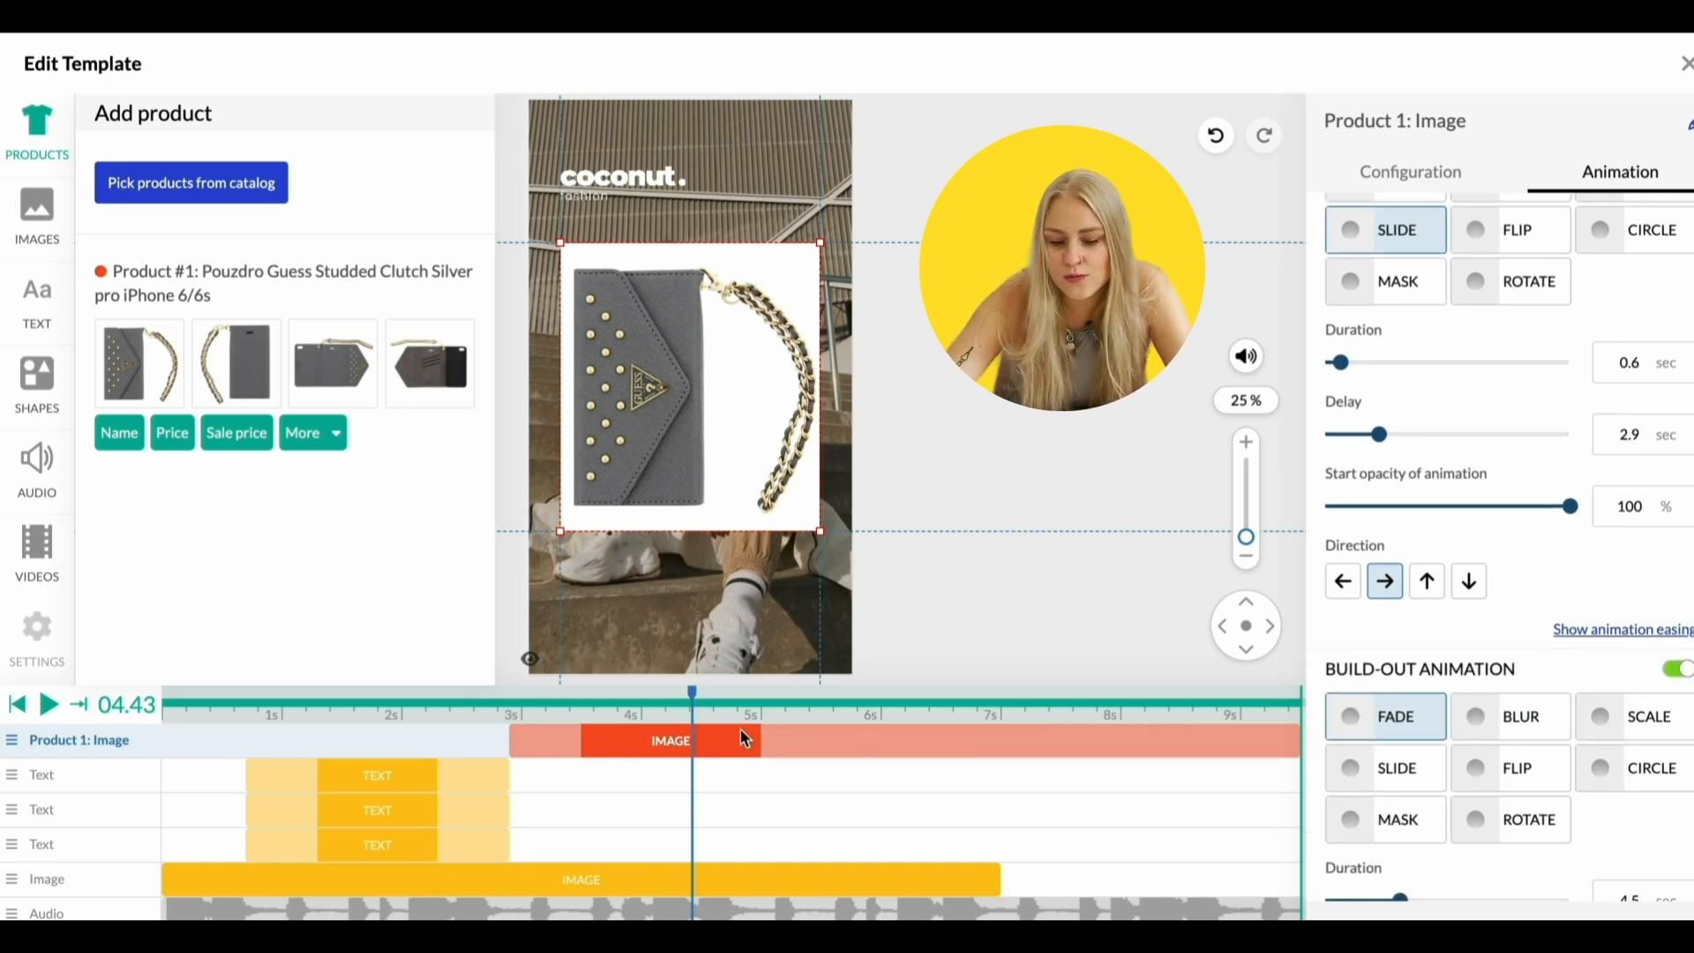
scroll(1509, 798, "down", 1)
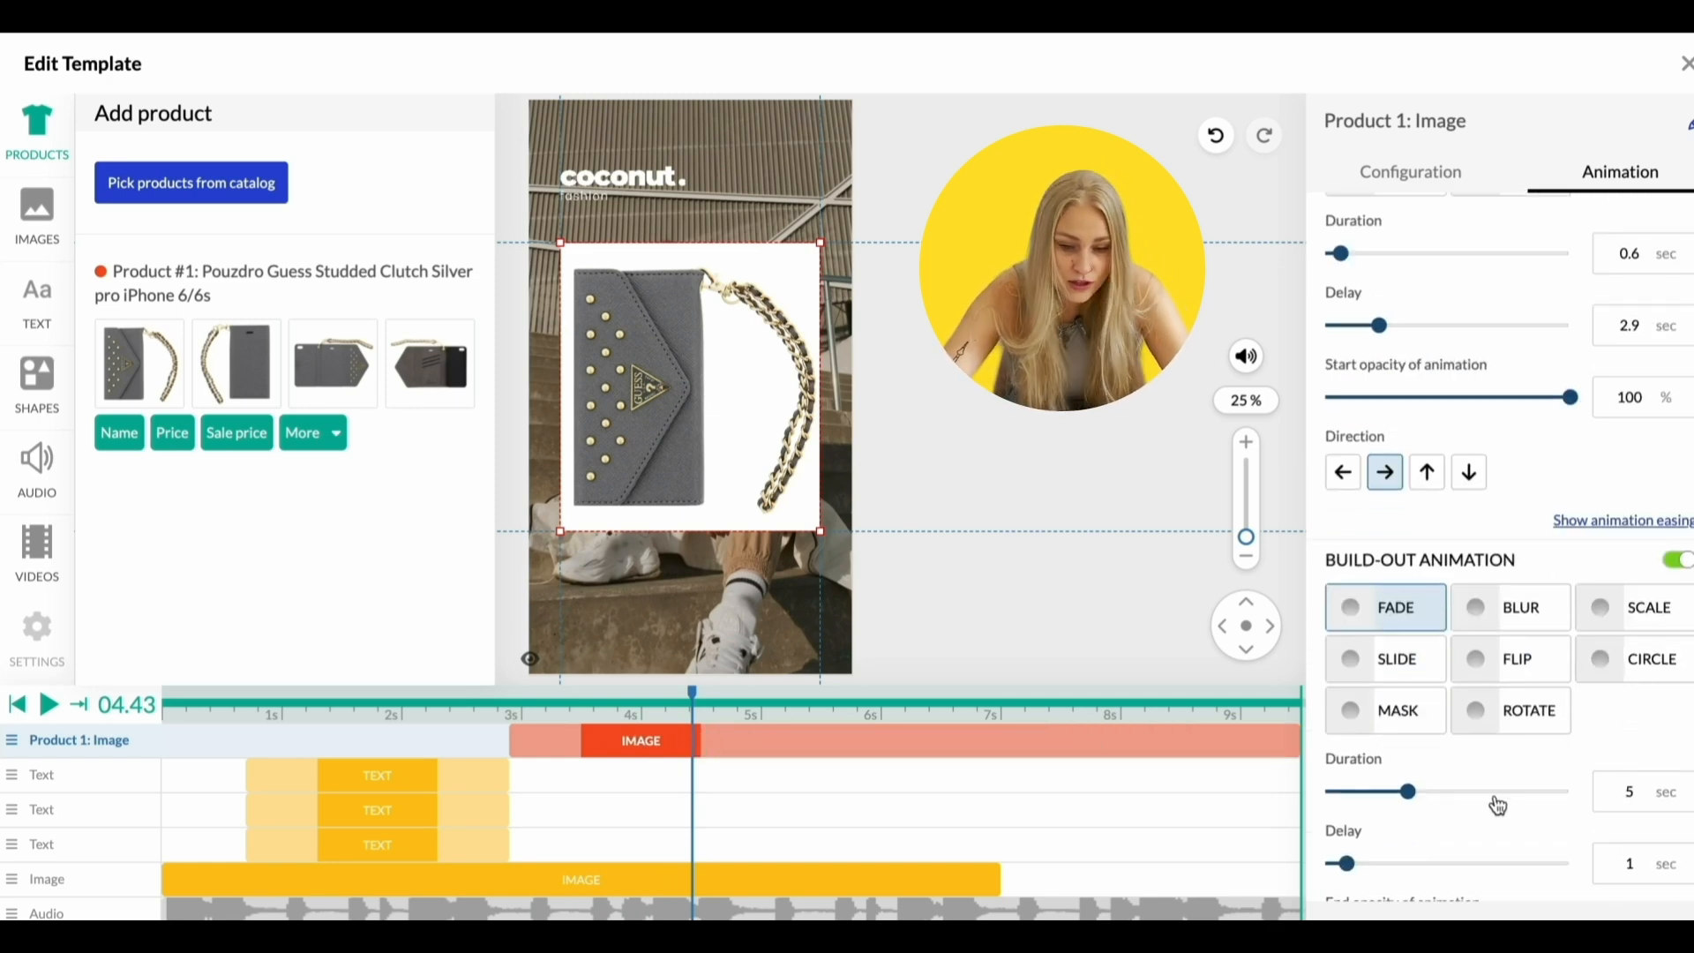
left_click_drag(1412, 799, 1345, 803)
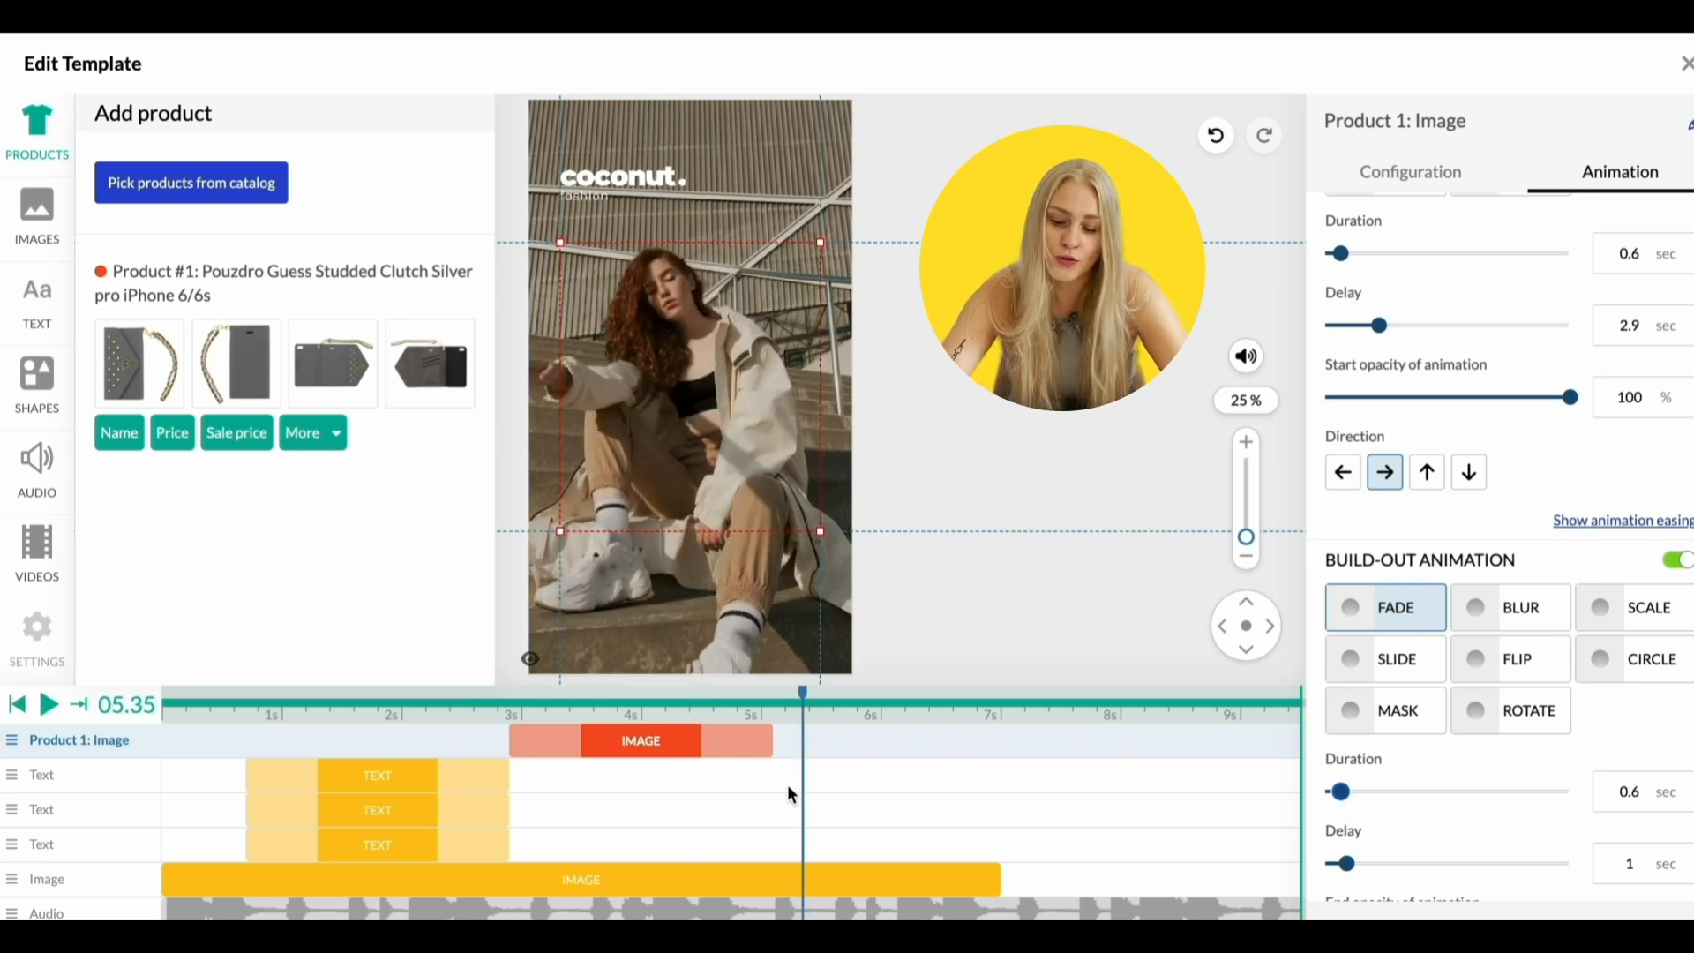
left_click(1388, 648)
left_click(478, 719)
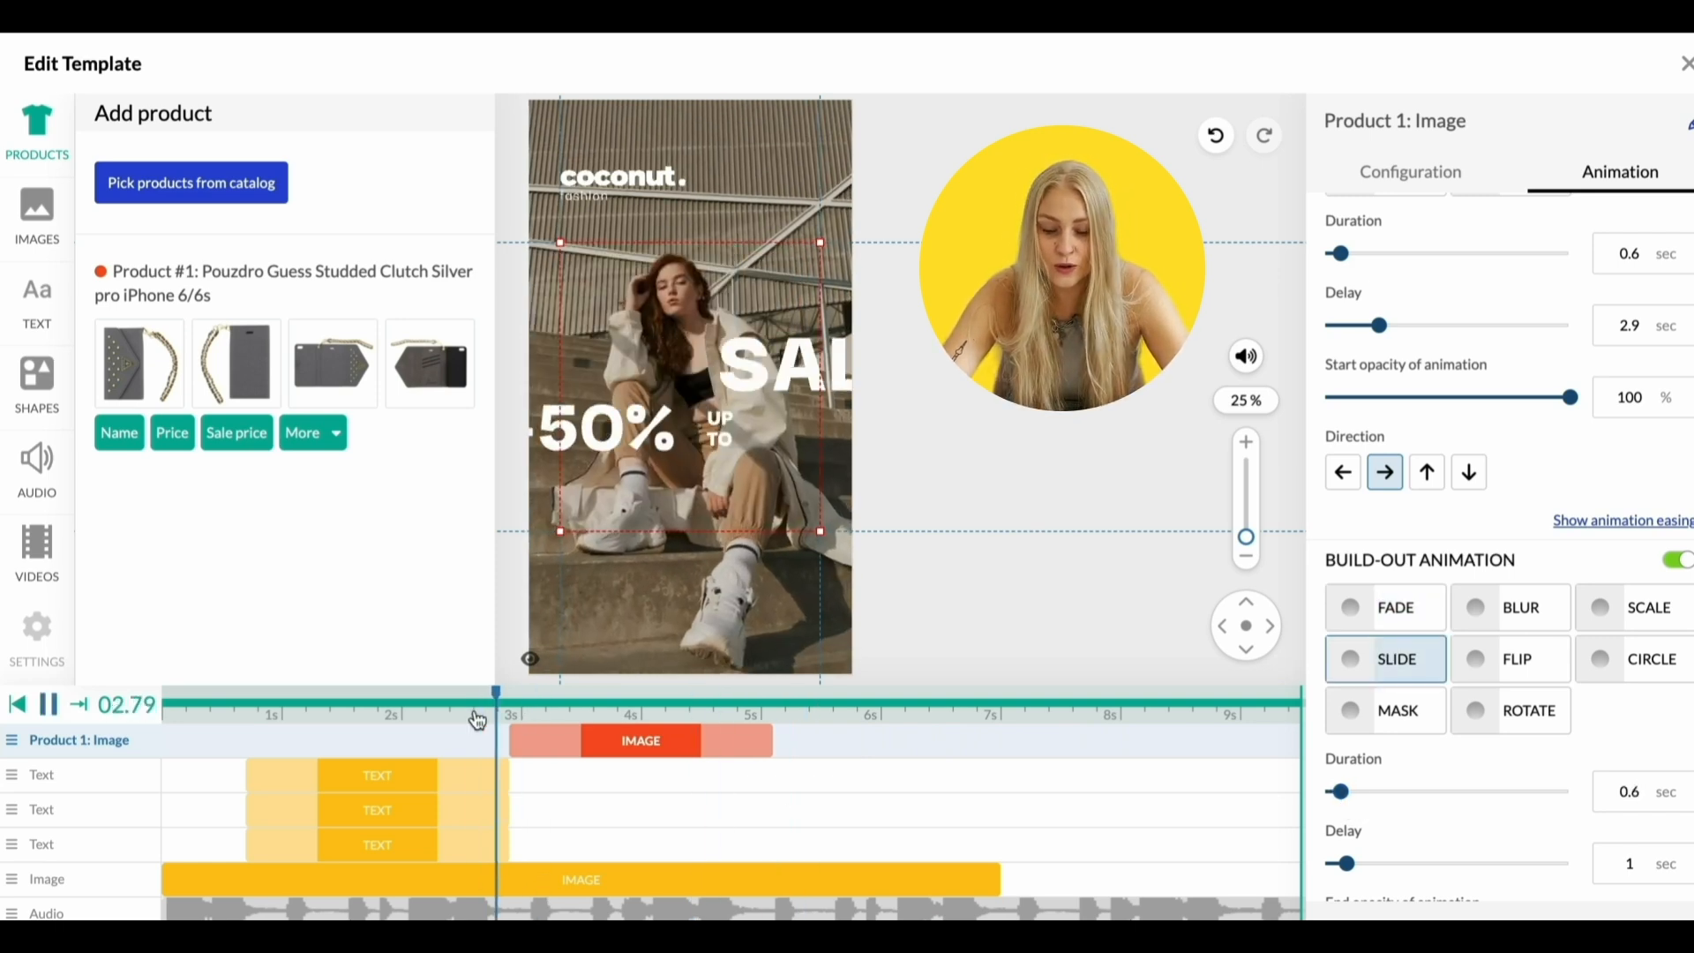
key("space")
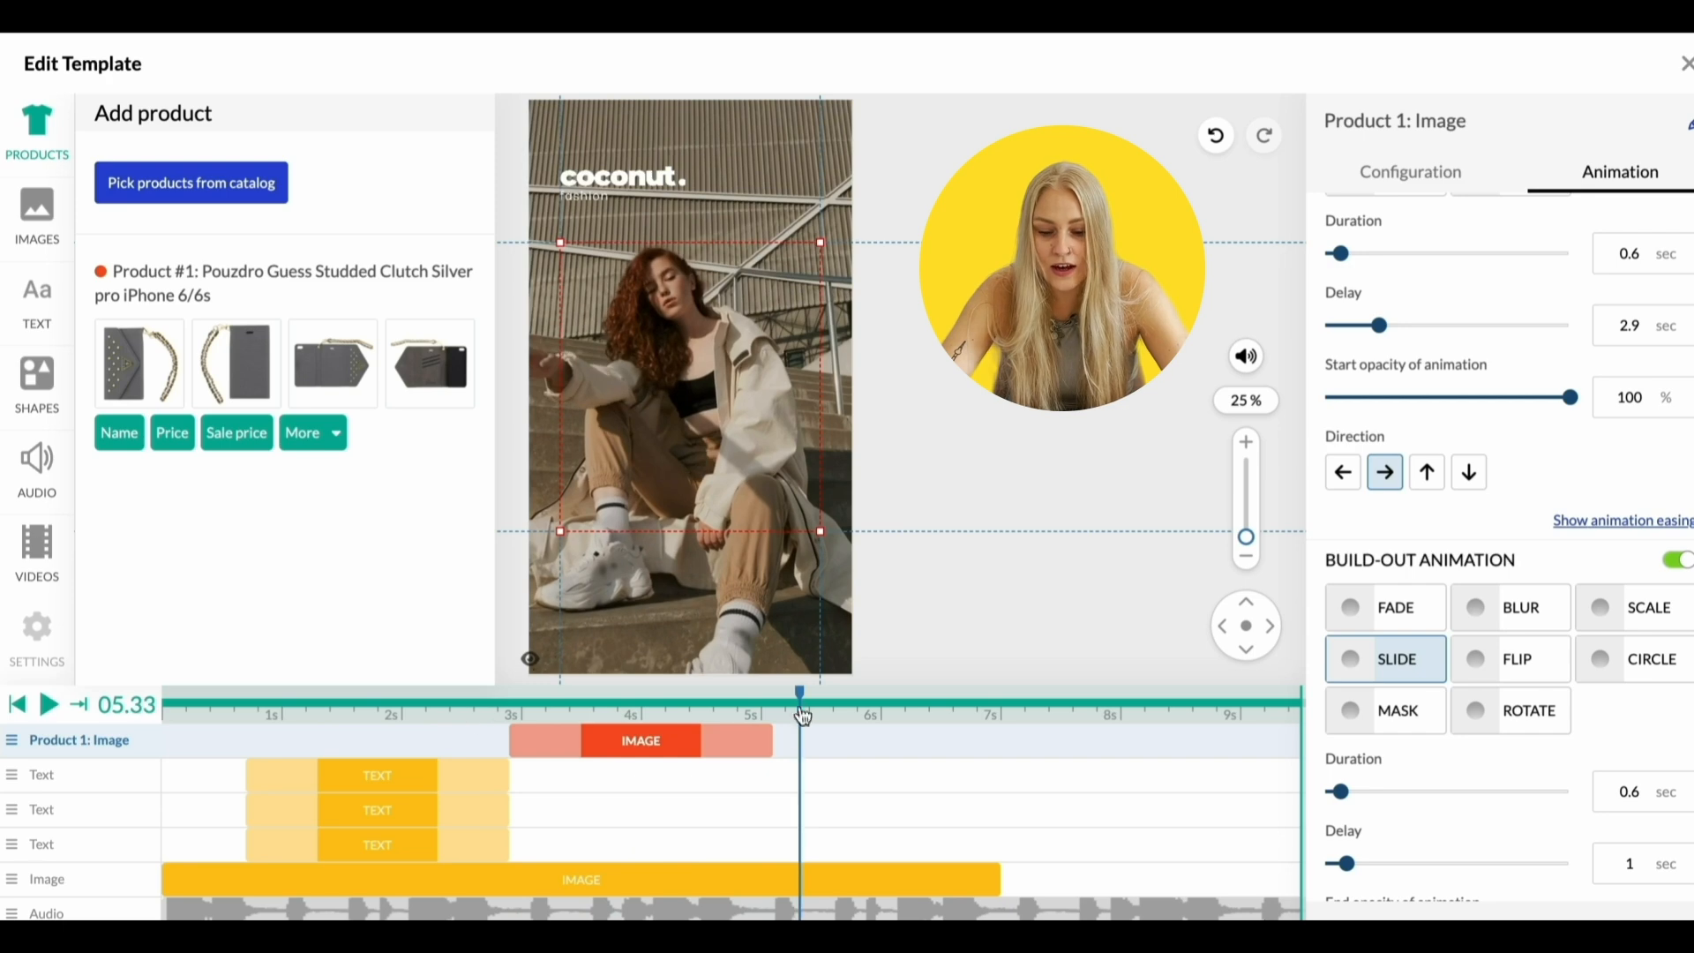
left_click_drag(804, 703, 775, 702)
key("space")
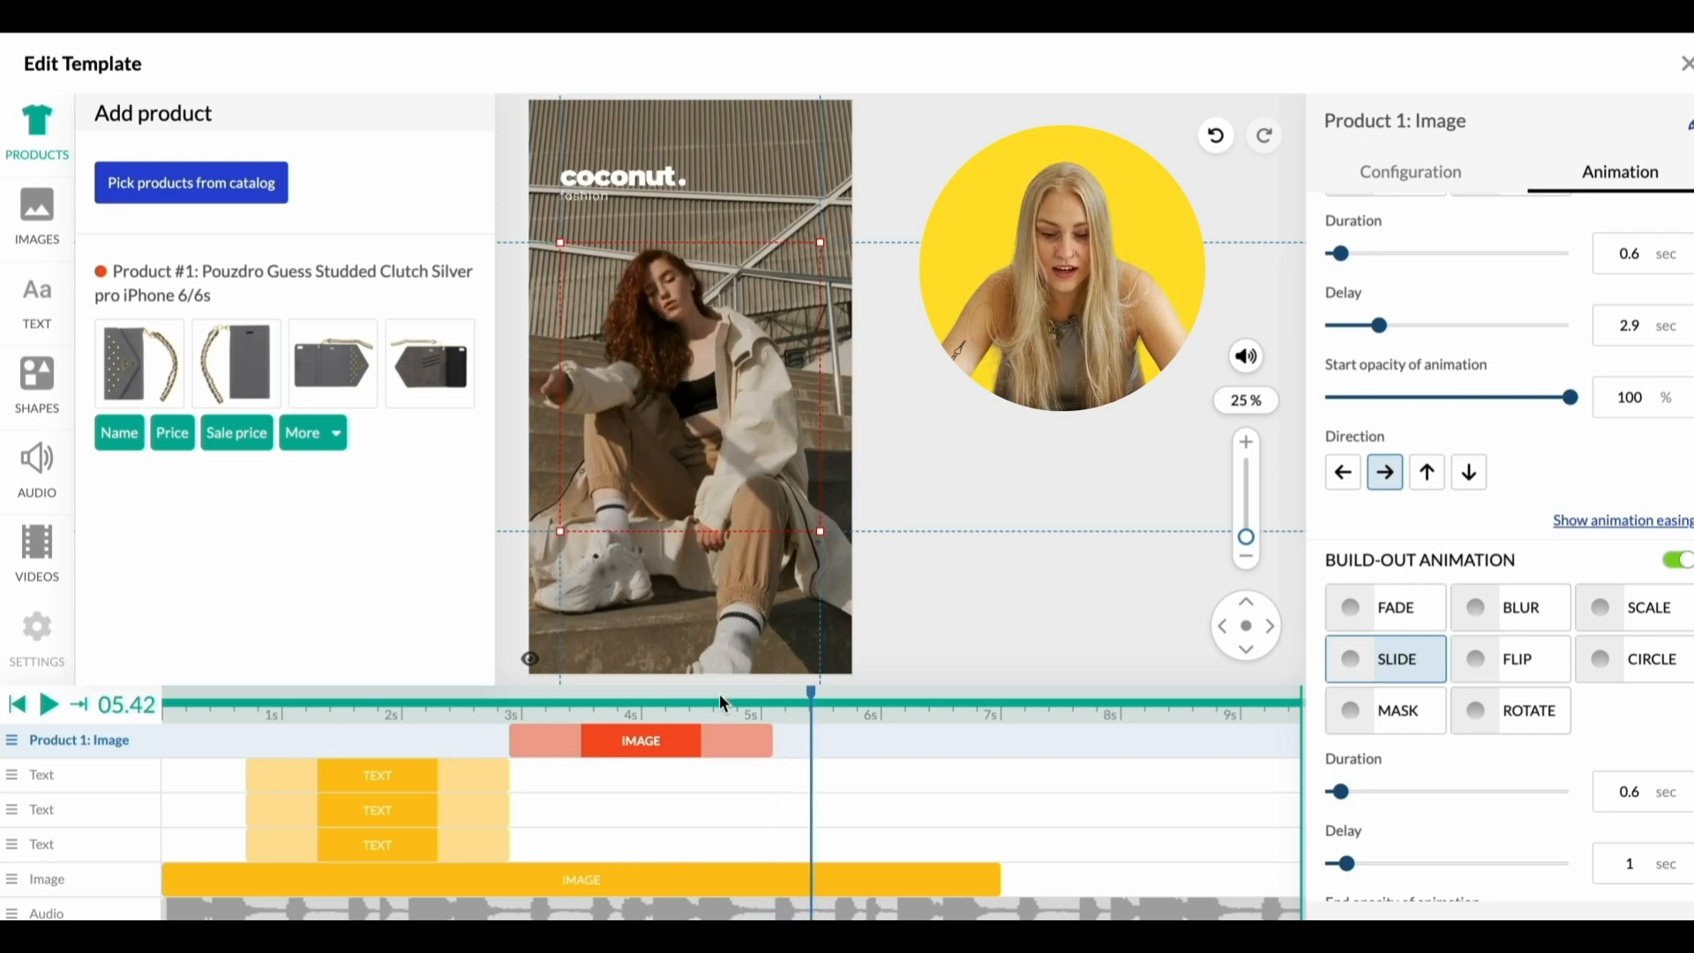
Add the third product image and start it at 5.1 seconds, where the first product image ends
left_click(349, 378)
left_click_drag(812, 704, 774, 703)
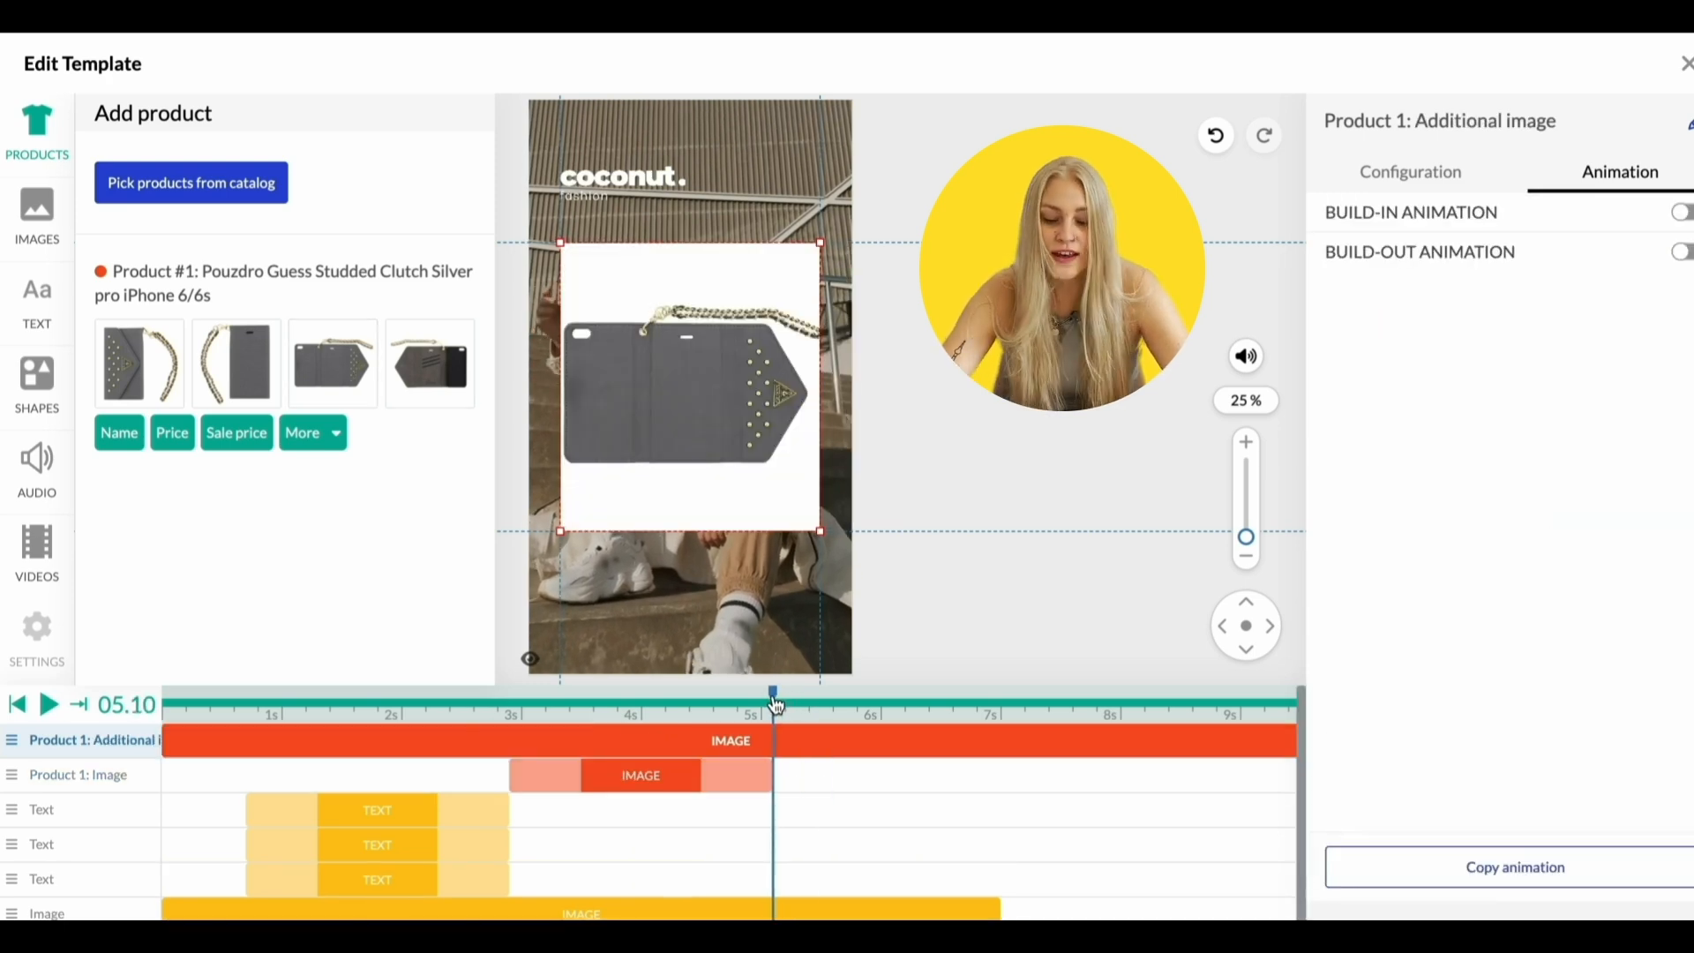
left_click_drag(164, 740, 631, 741)
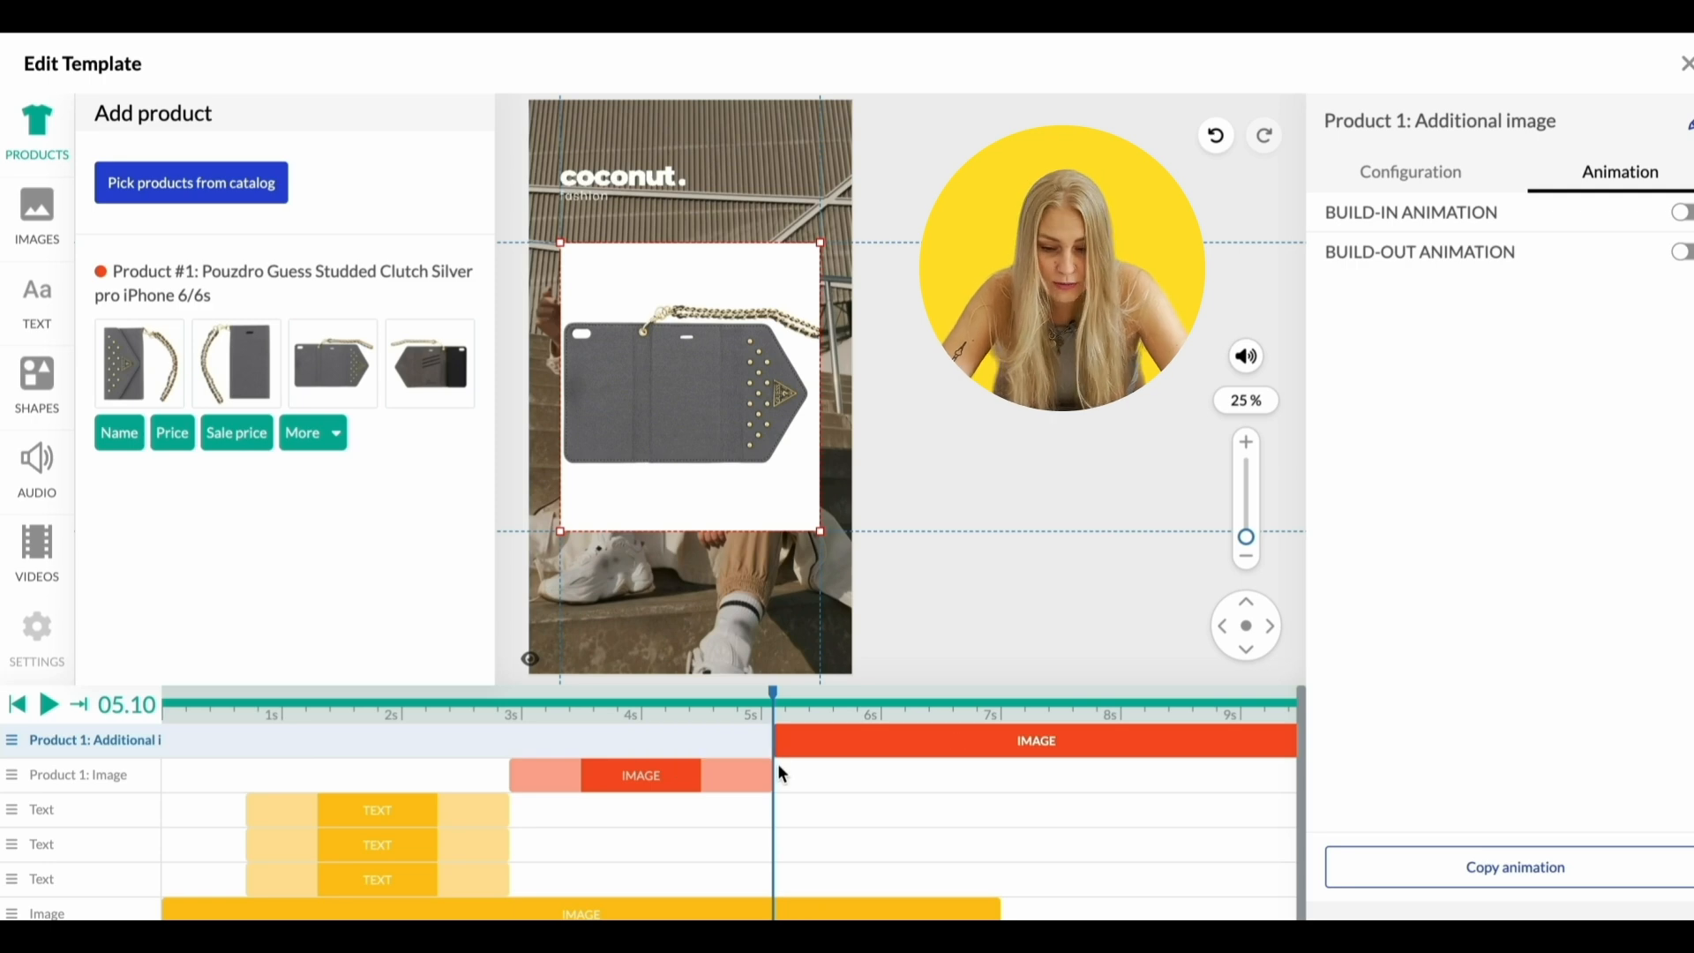
Shrink the additional product image, centre it horizontally and move it up slightly below the logo
left_click_drag(821, 532, 775, 432)
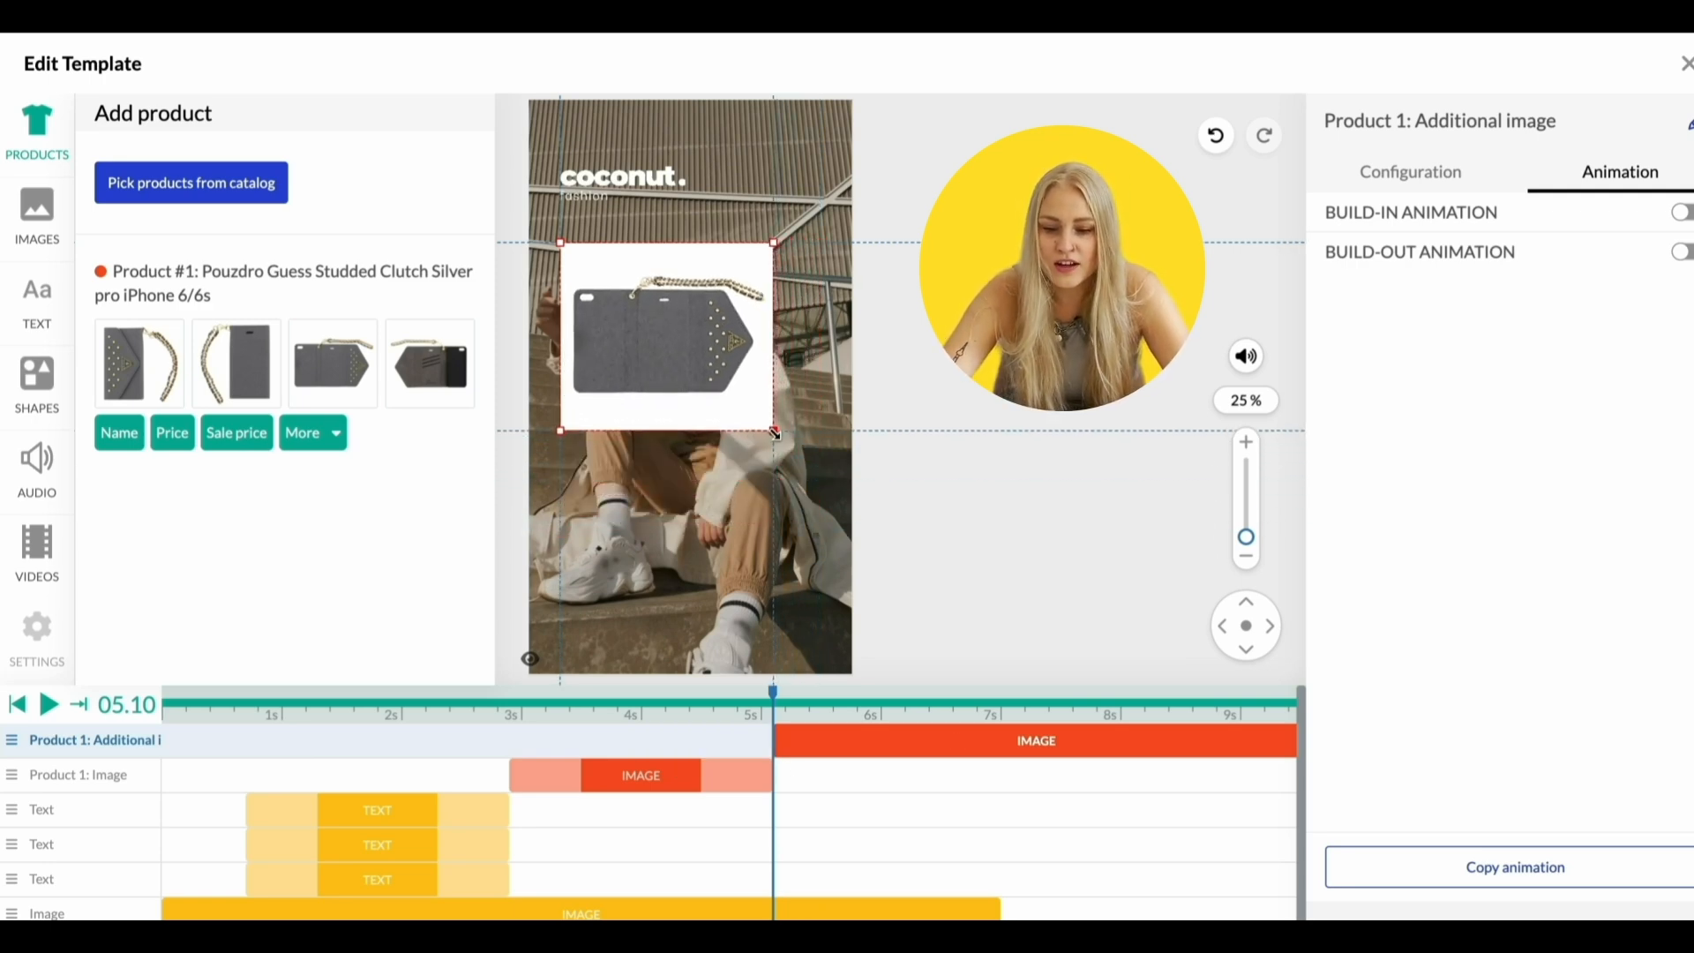
left_click(1411, 172)
left_click(1544, 228)
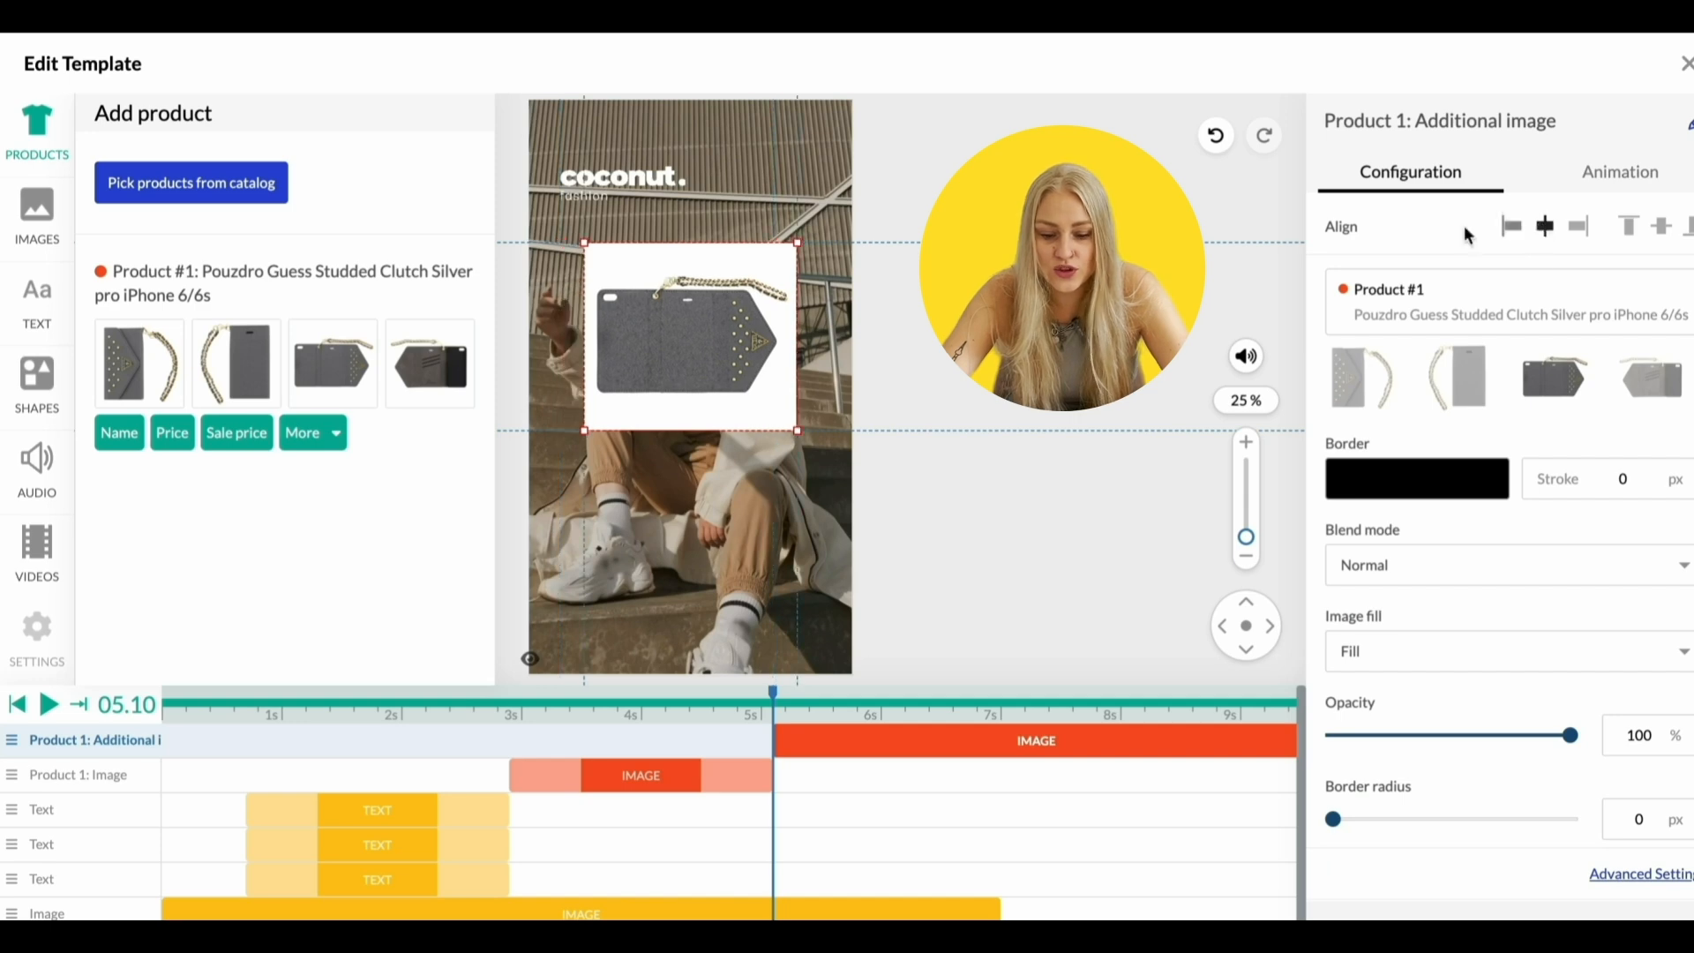
left_click_drag(640, 377, 639, 357)
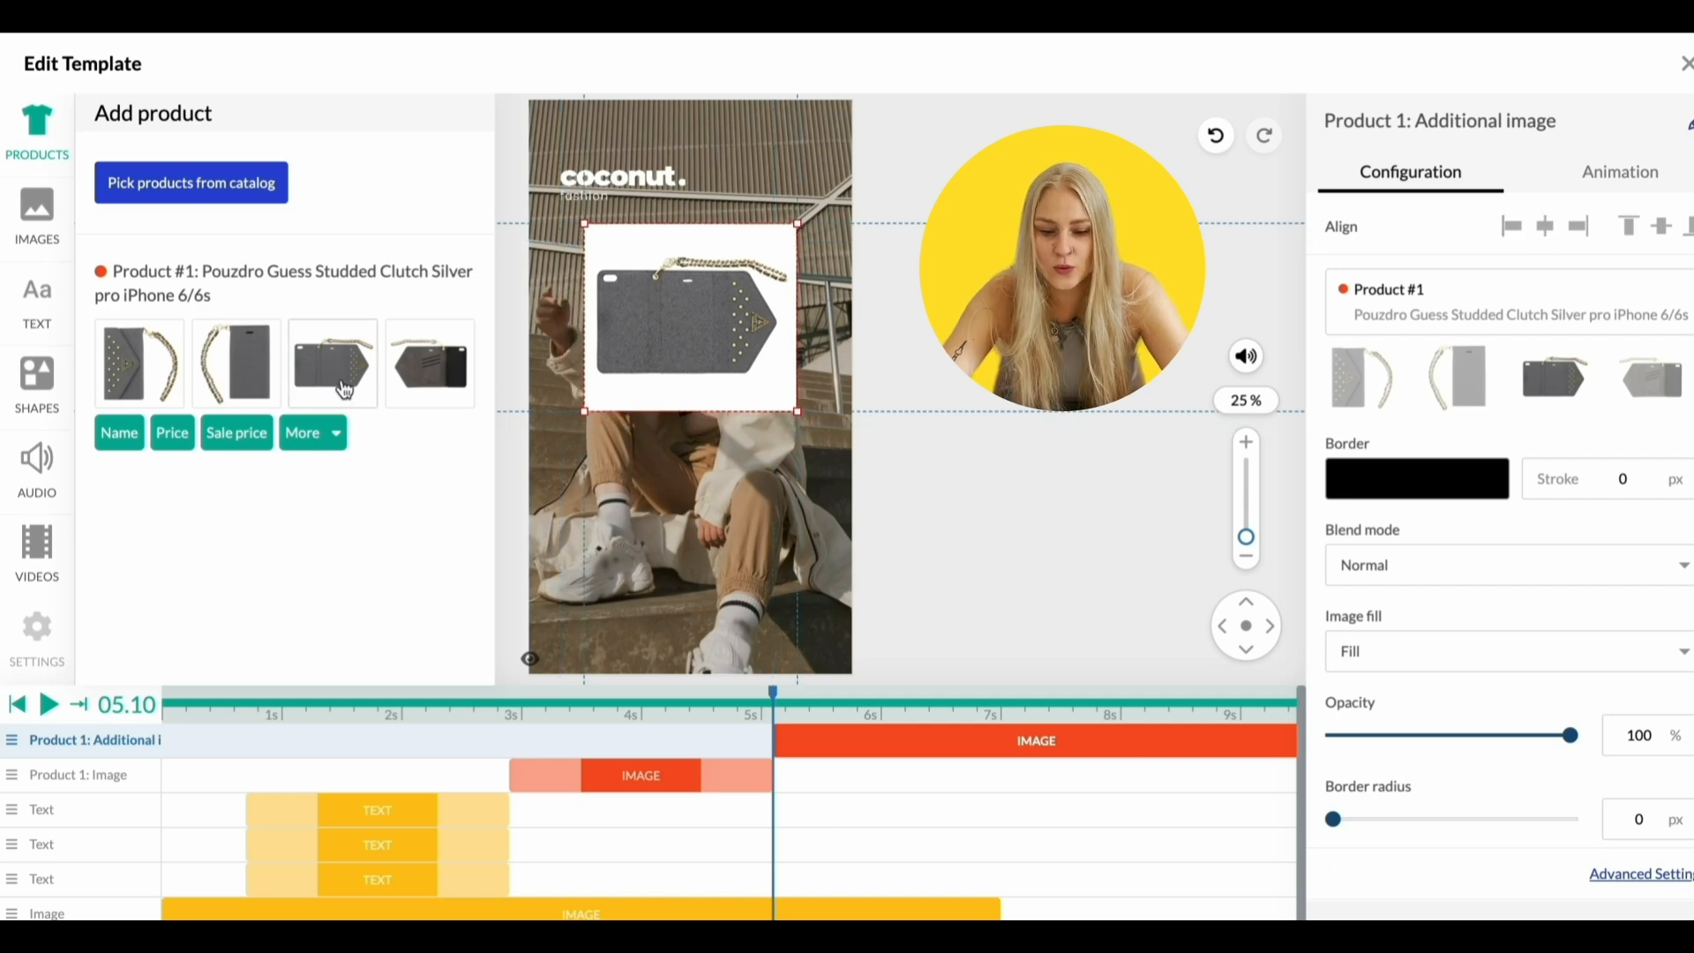
Add the fourth product image starting at 5.1 seconds and place it directly below the other additional product image
left_click(438, 389)
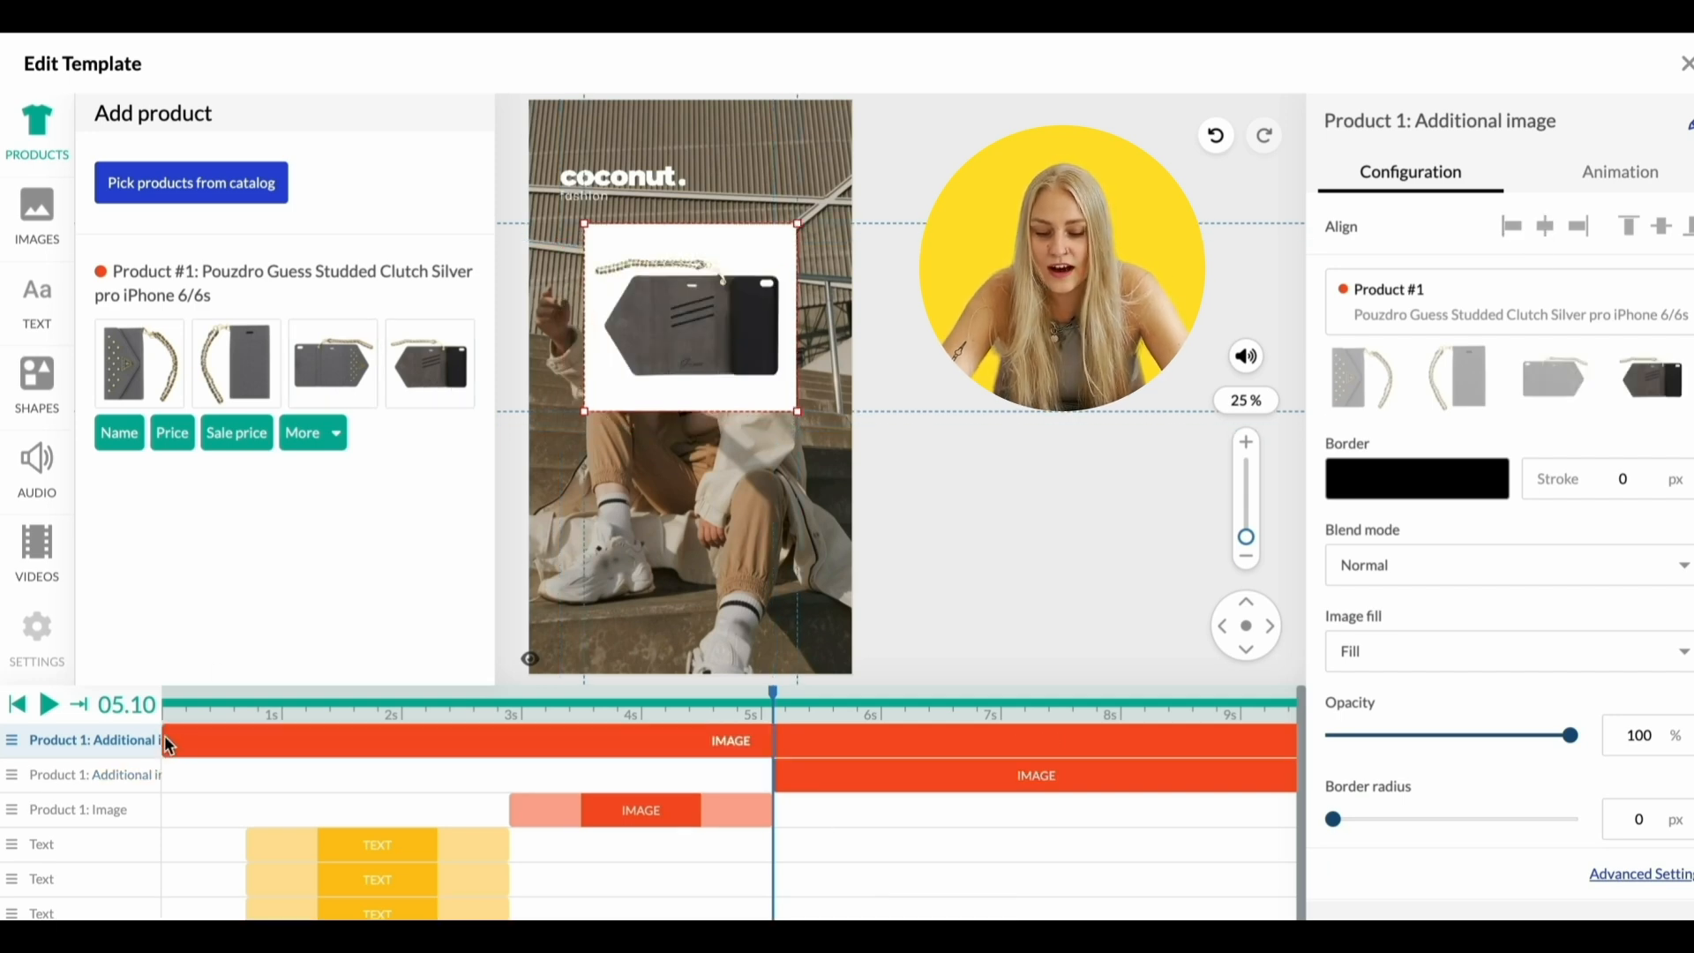
left_click_drag(165, 740, 769, 770)
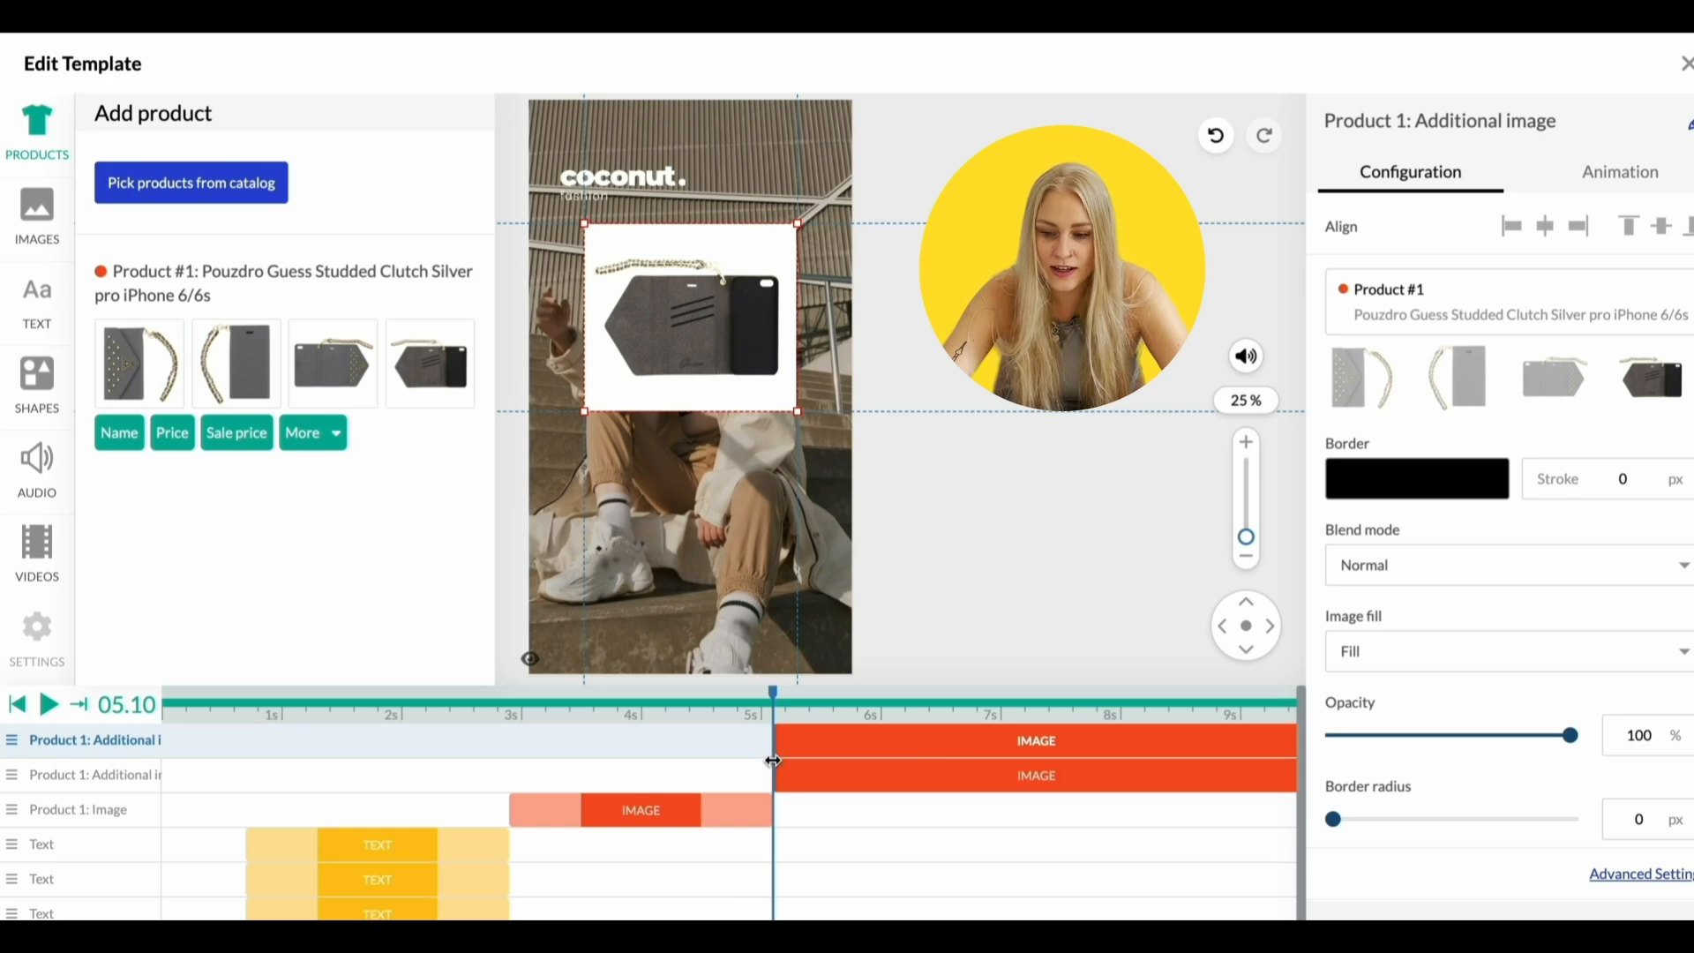
left_click(1612, 187)
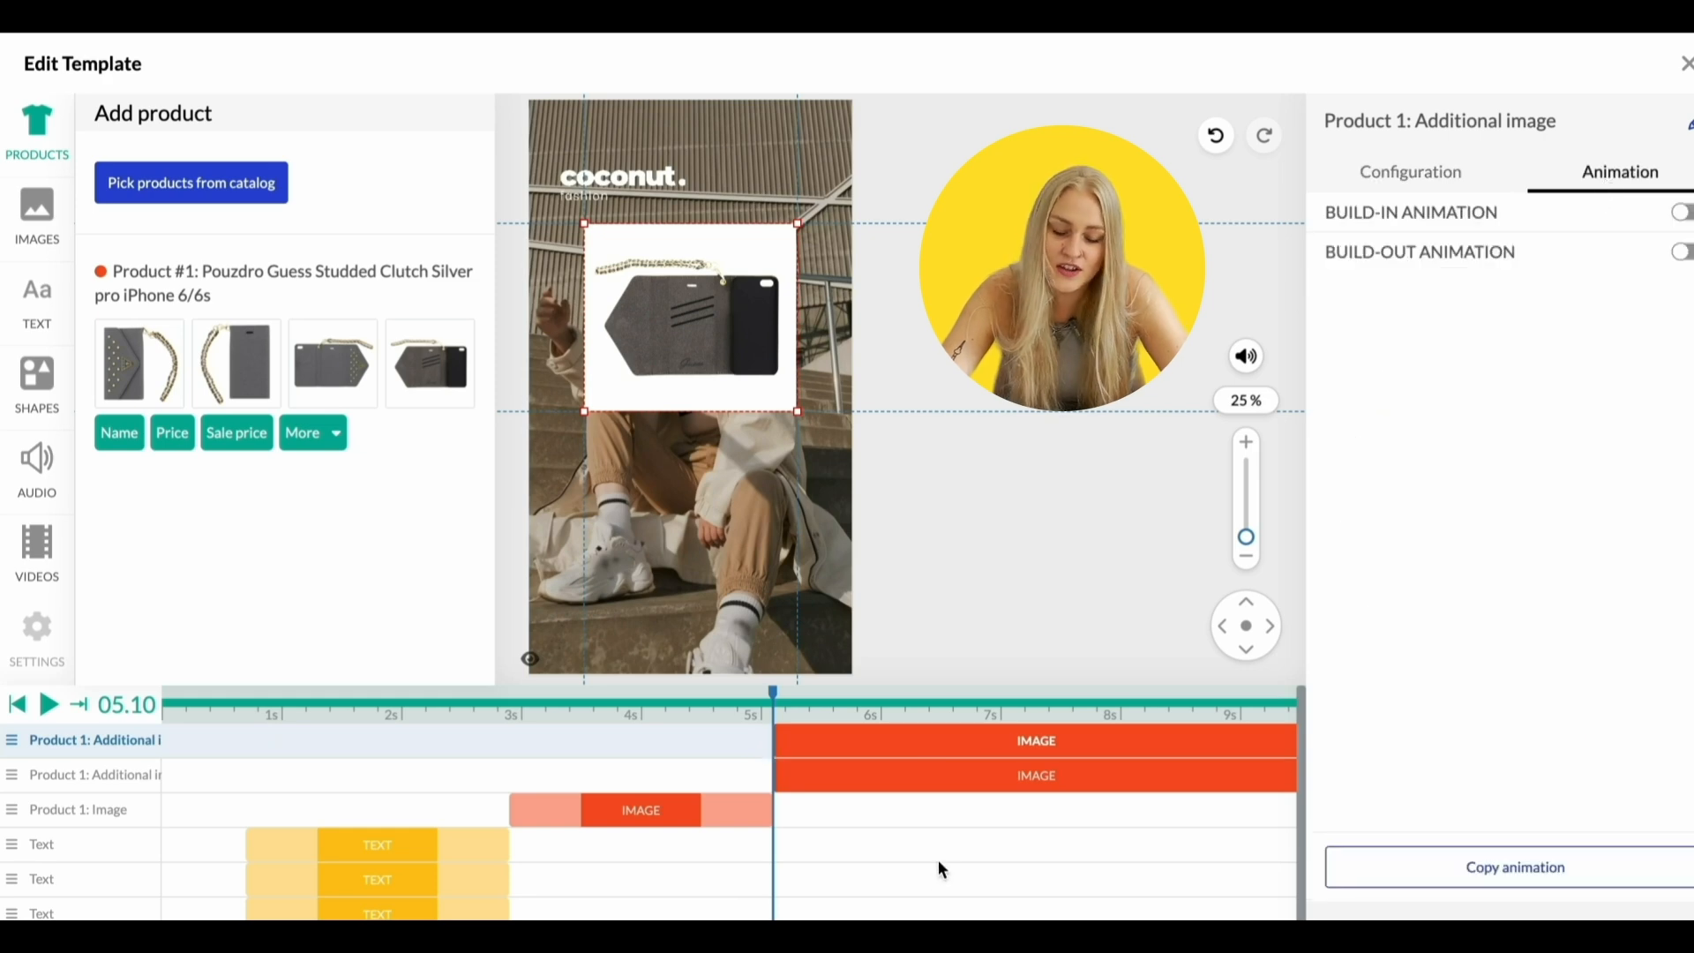
left_click_drag(721, 314, 718, 515)
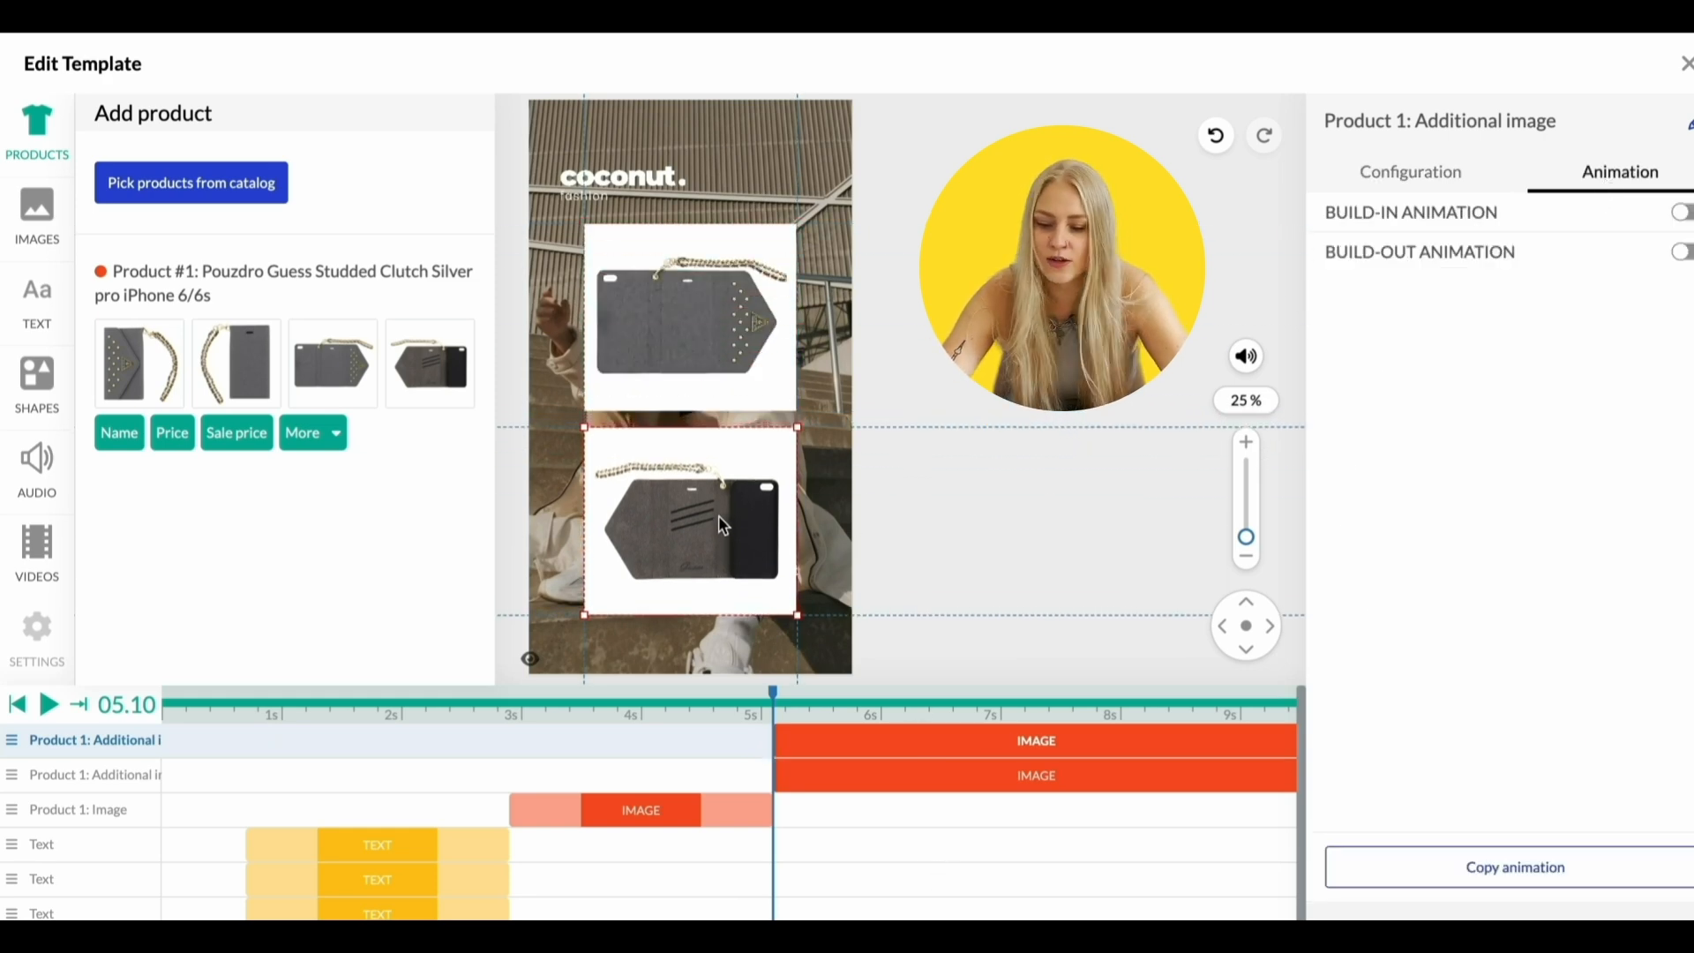
left_click(1426, 178)
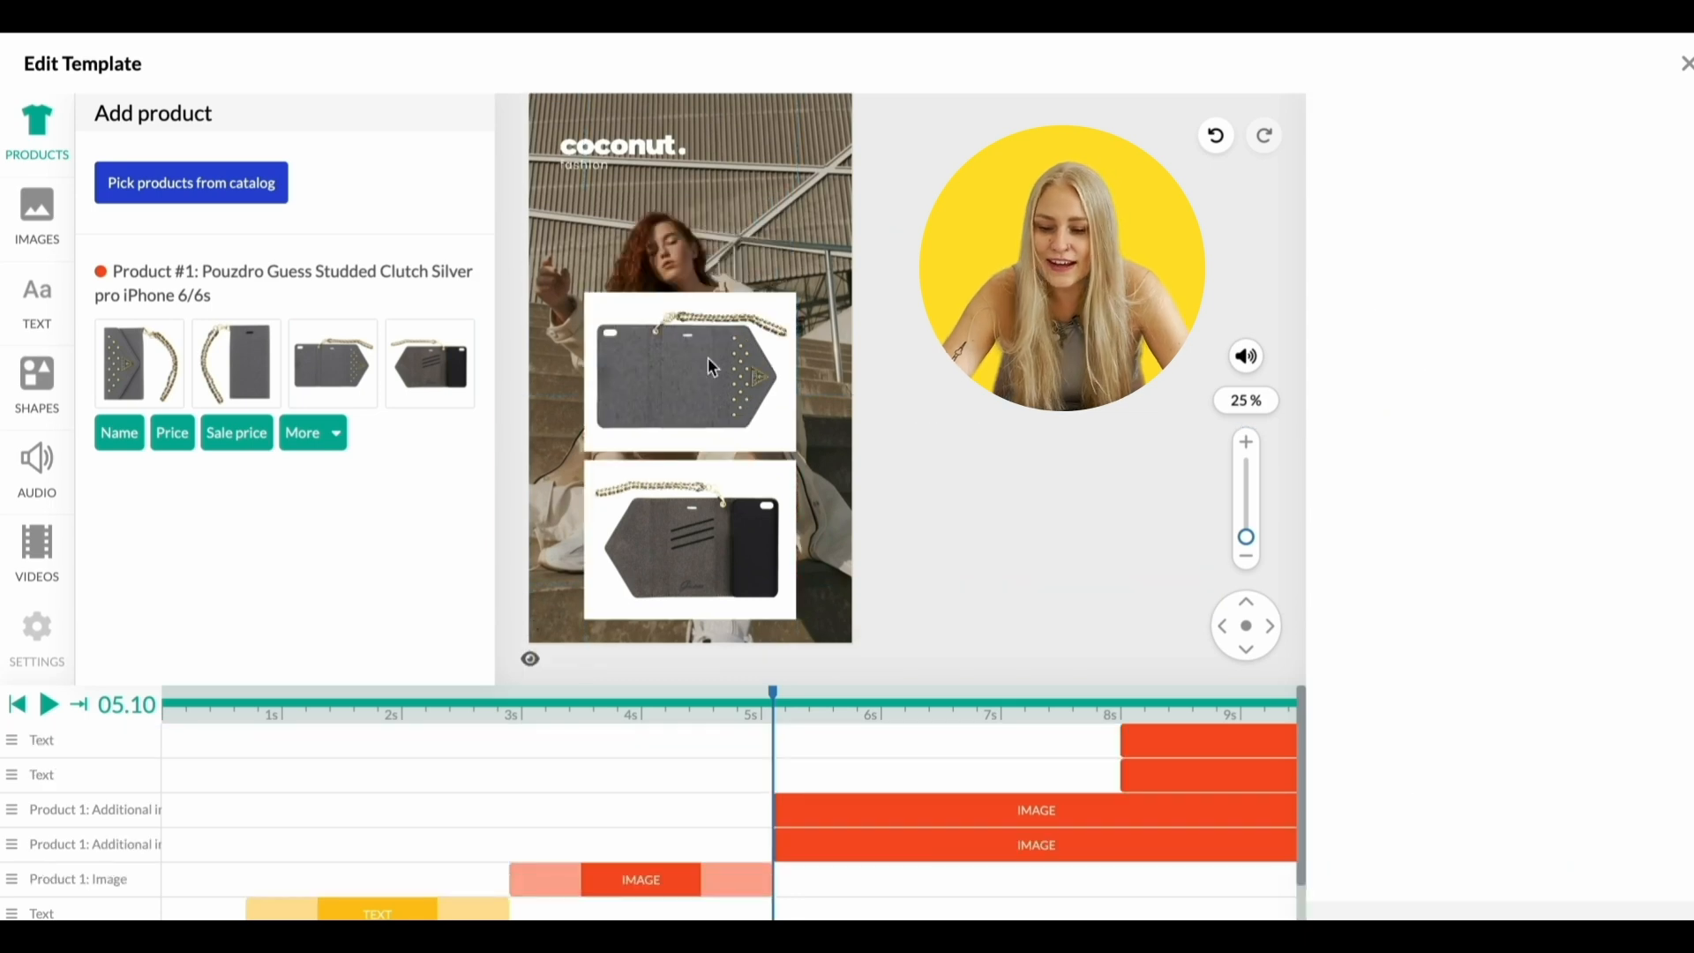
Give the upper additional product image a rightward Slide build-in animation and turn on its build-out animation
left_click(709, 359)
left_click(1622, 181)
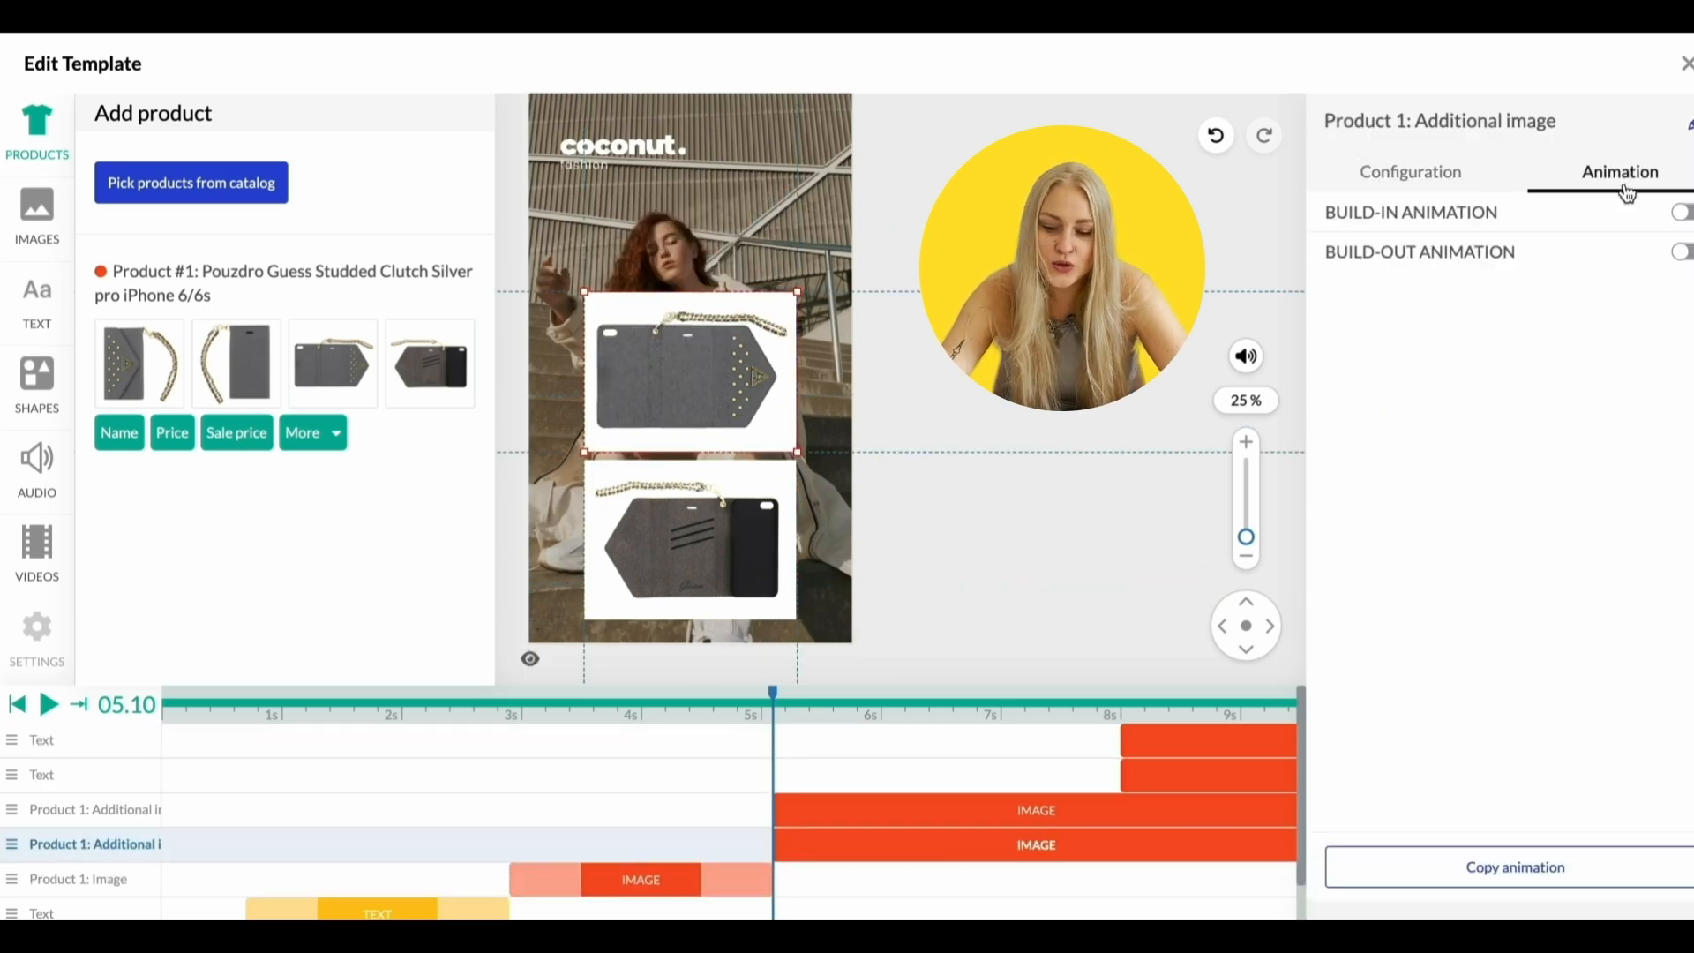
left_click(1681, 212)
left_click(1425, 326)
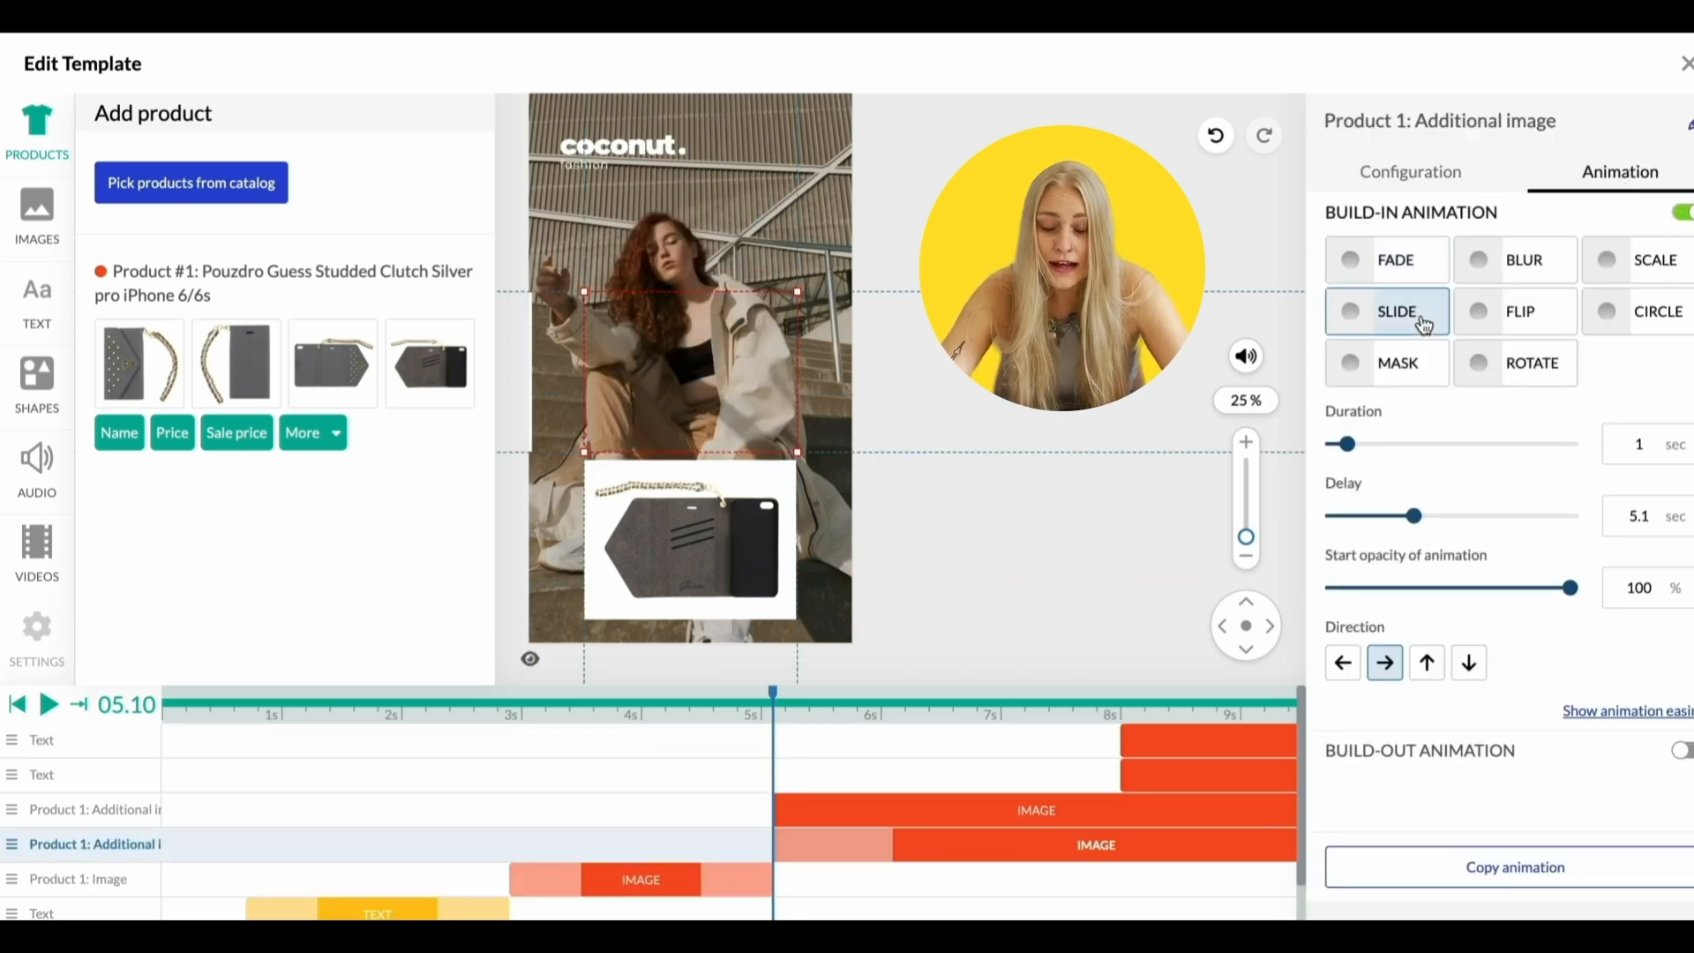
left_click(1681, 750)
Set the lower product image's leftward Slide build-in to 0.6 seconds and shorten its build-out to match the upper image's
scroll(1462, 752, "down", 4)
type(".6")
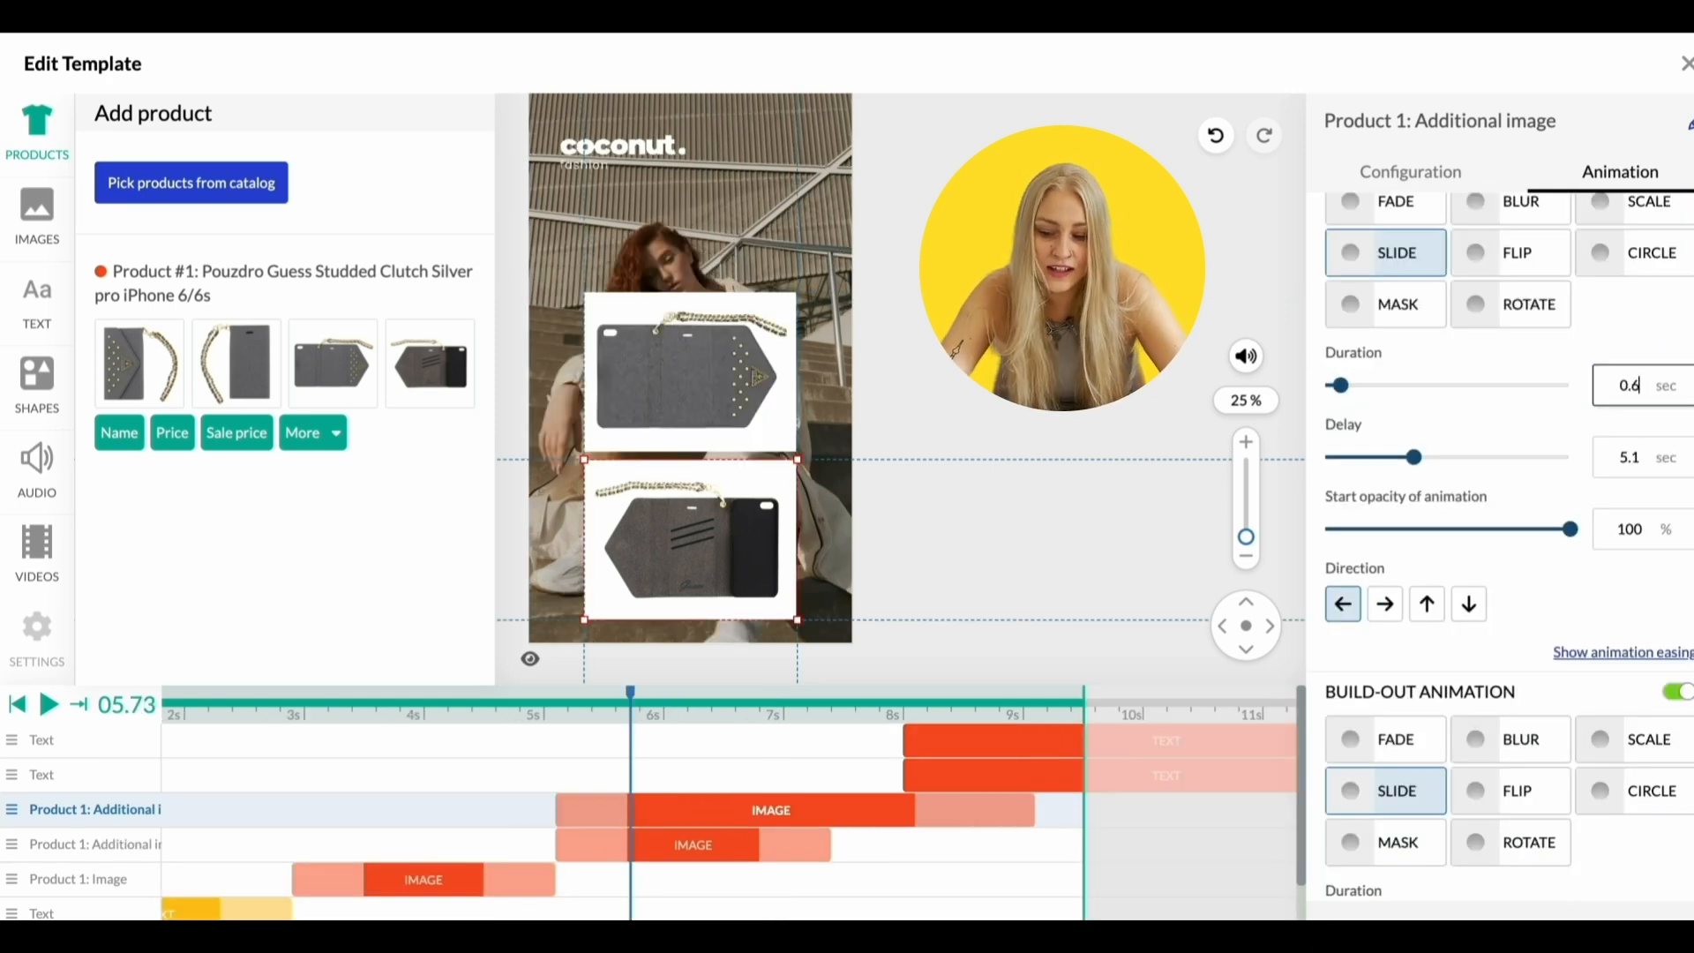
scroll(1674, 587, "down", 5)
left_click(1658, 539)
key("BackSpace")
type("0.")
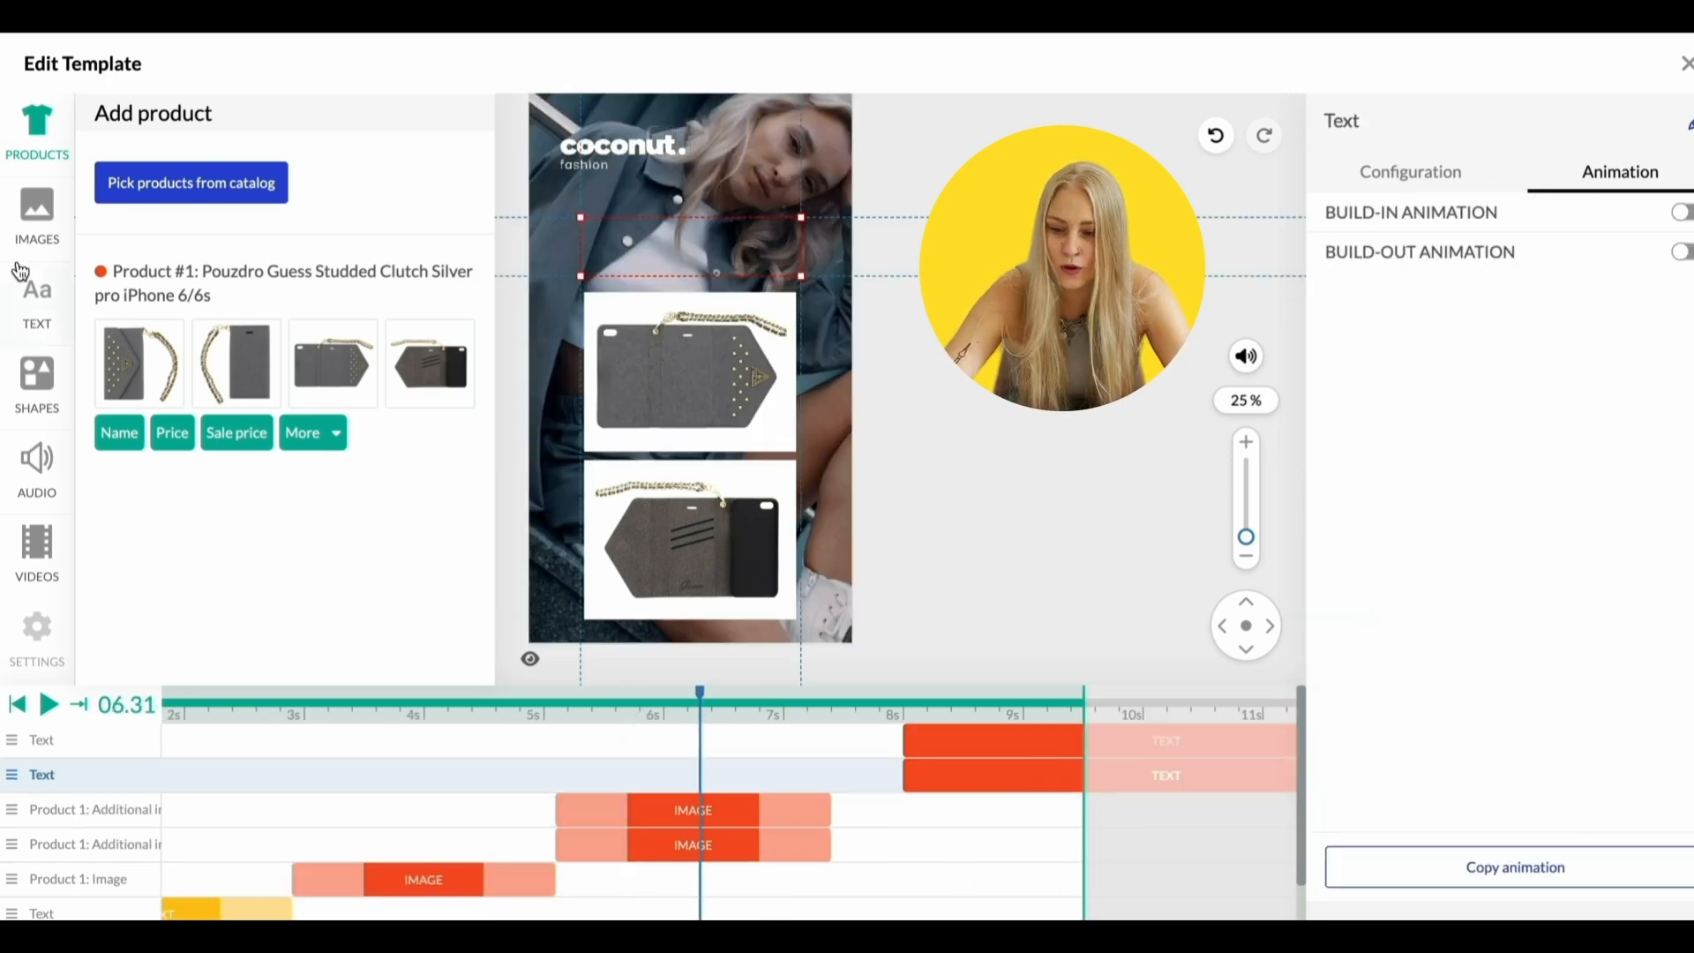
Browse the text fonts down to the Darker Grotesque family and preview the product image animations from about 4.8 seconds
left_click(19, 274)
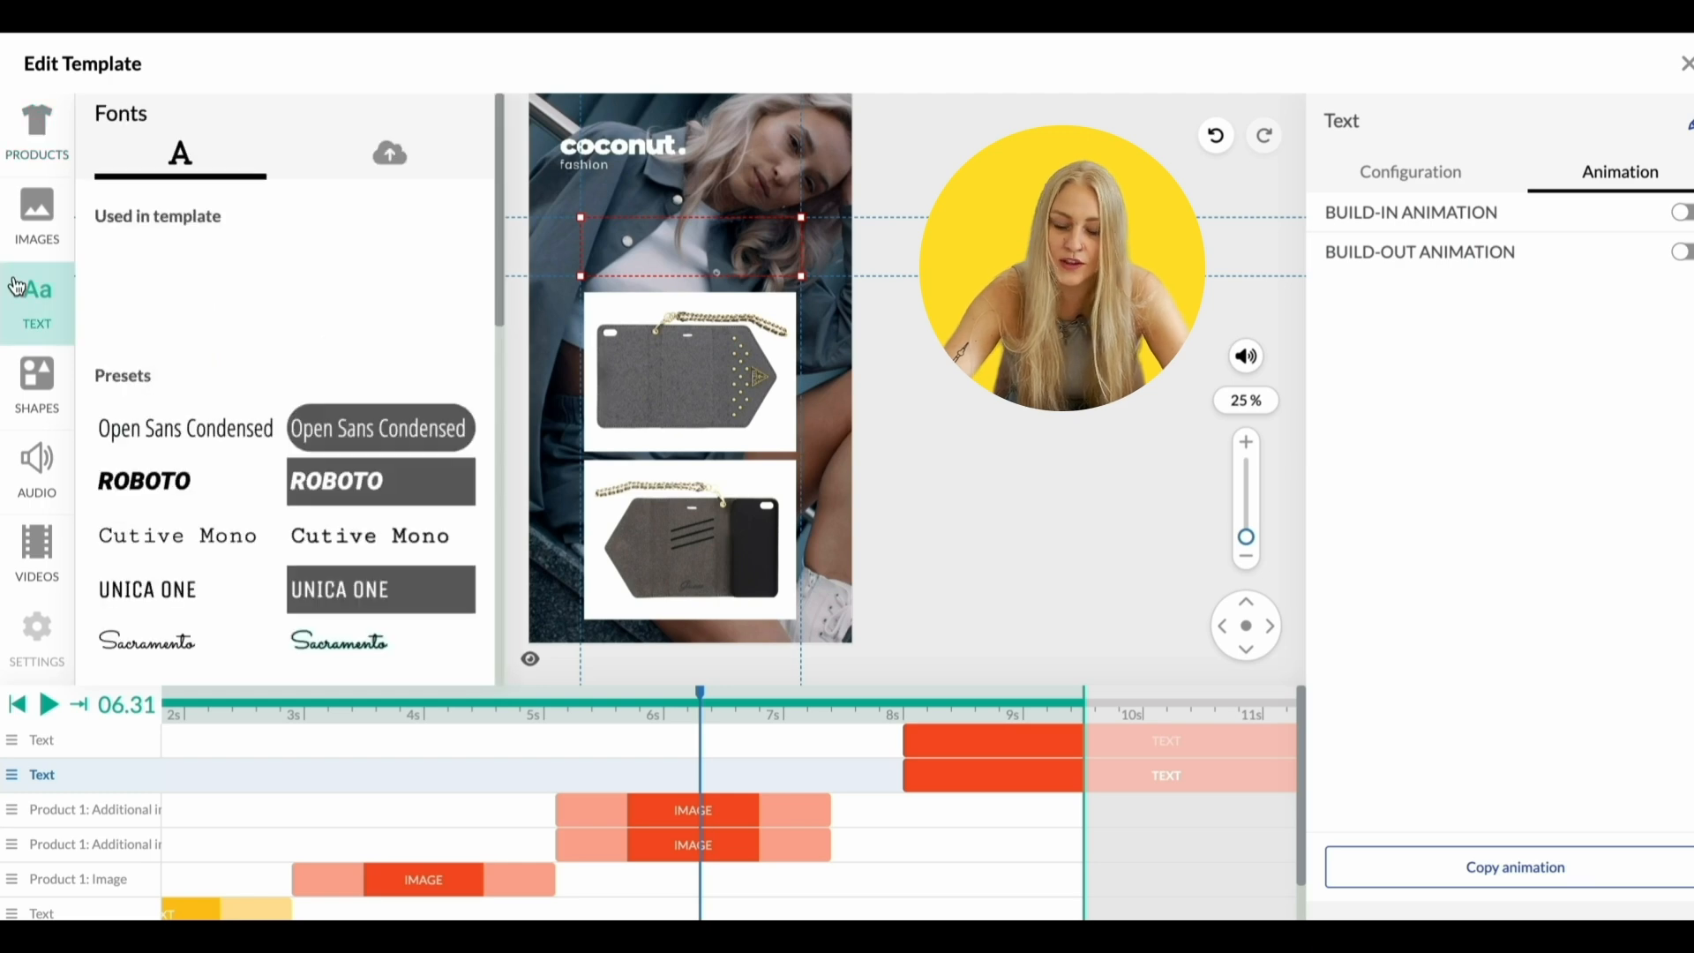
scroll(348, 326, "down", 6)
scroll(349, 362, "down", 5)
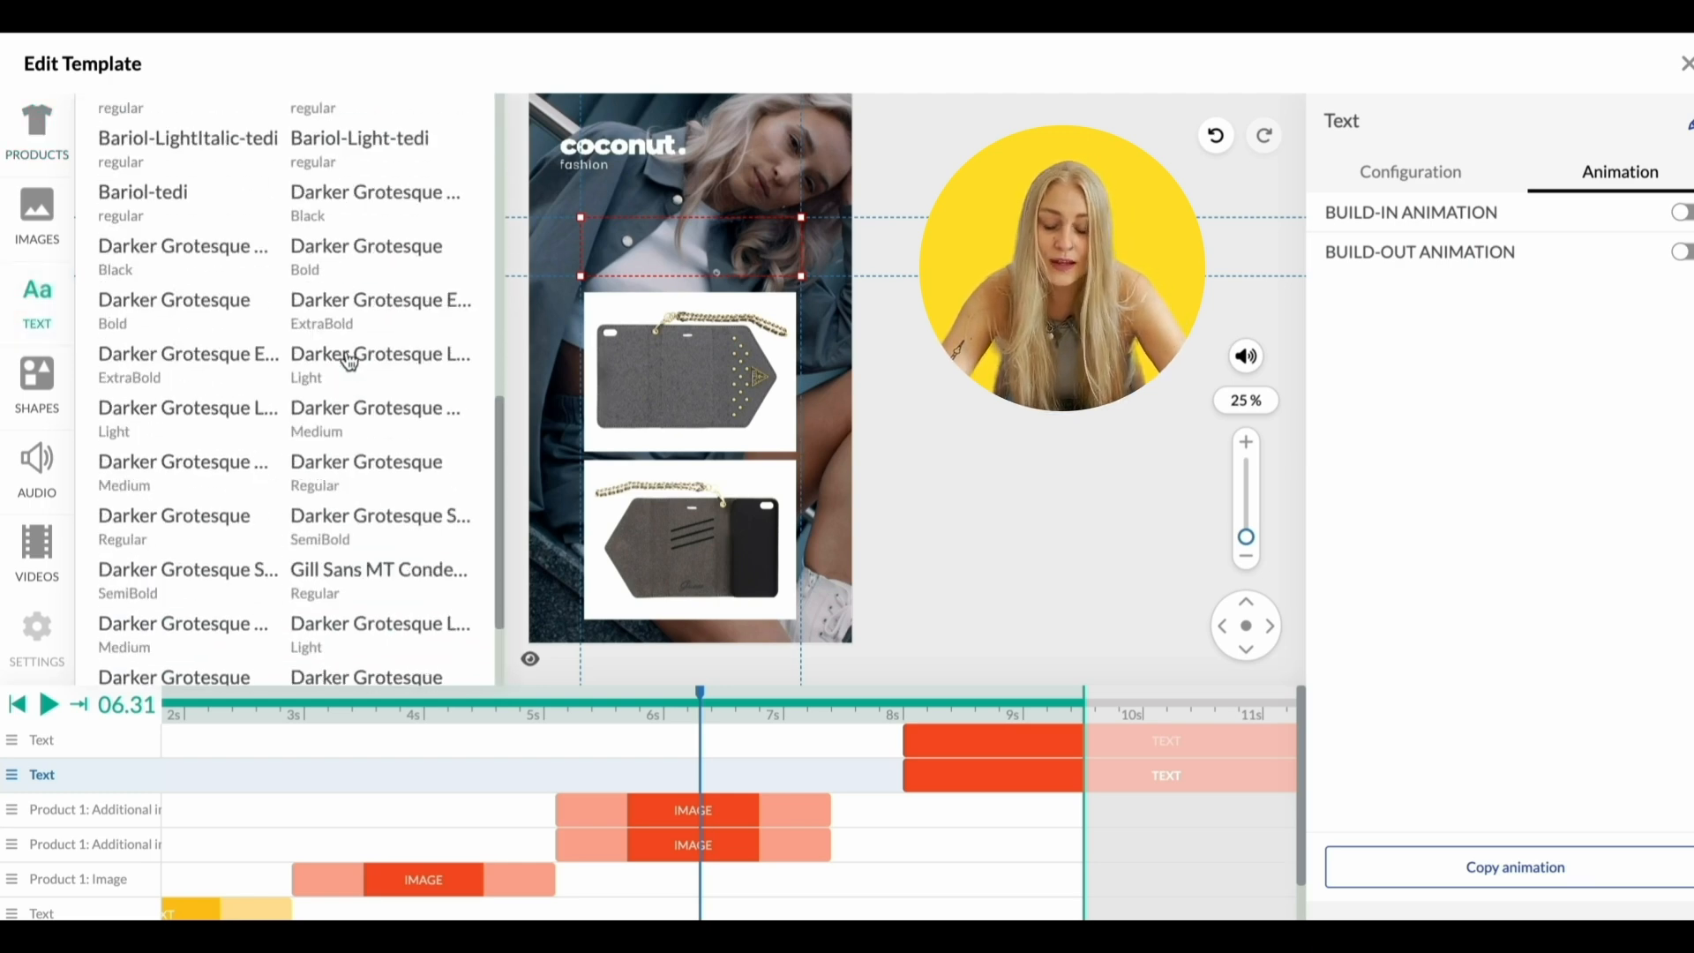
left_click_drag(700, 706, 520, 717)
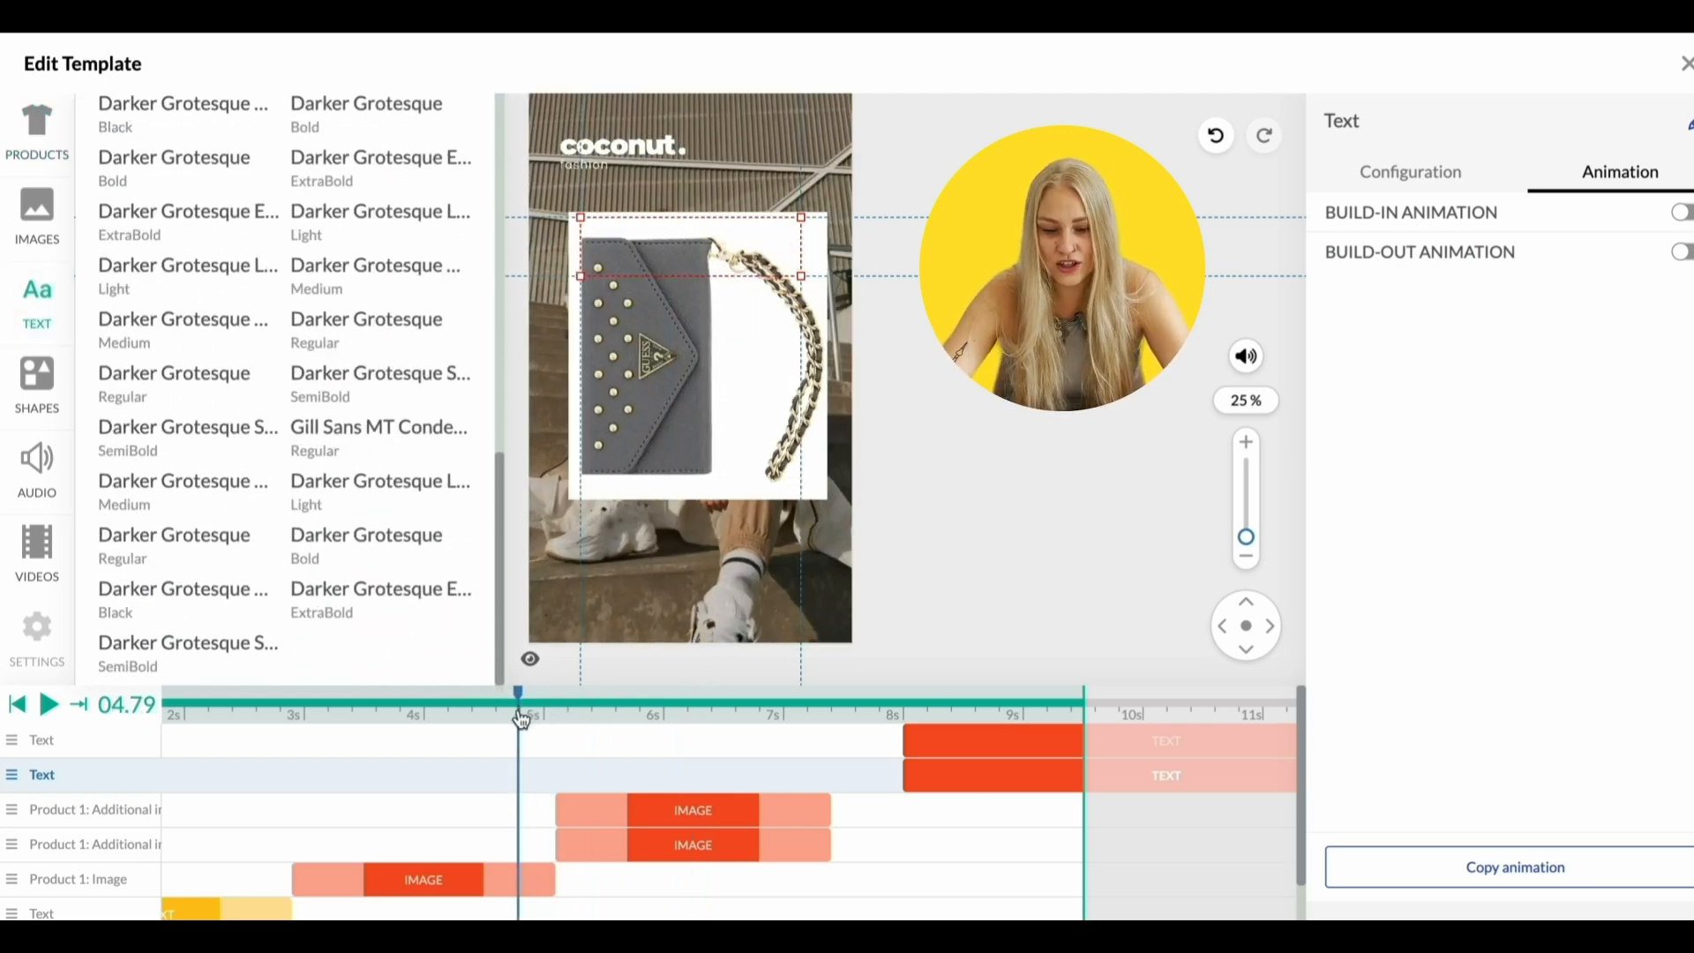
key("space")
left_click_drag(851, 736, 631, 725)
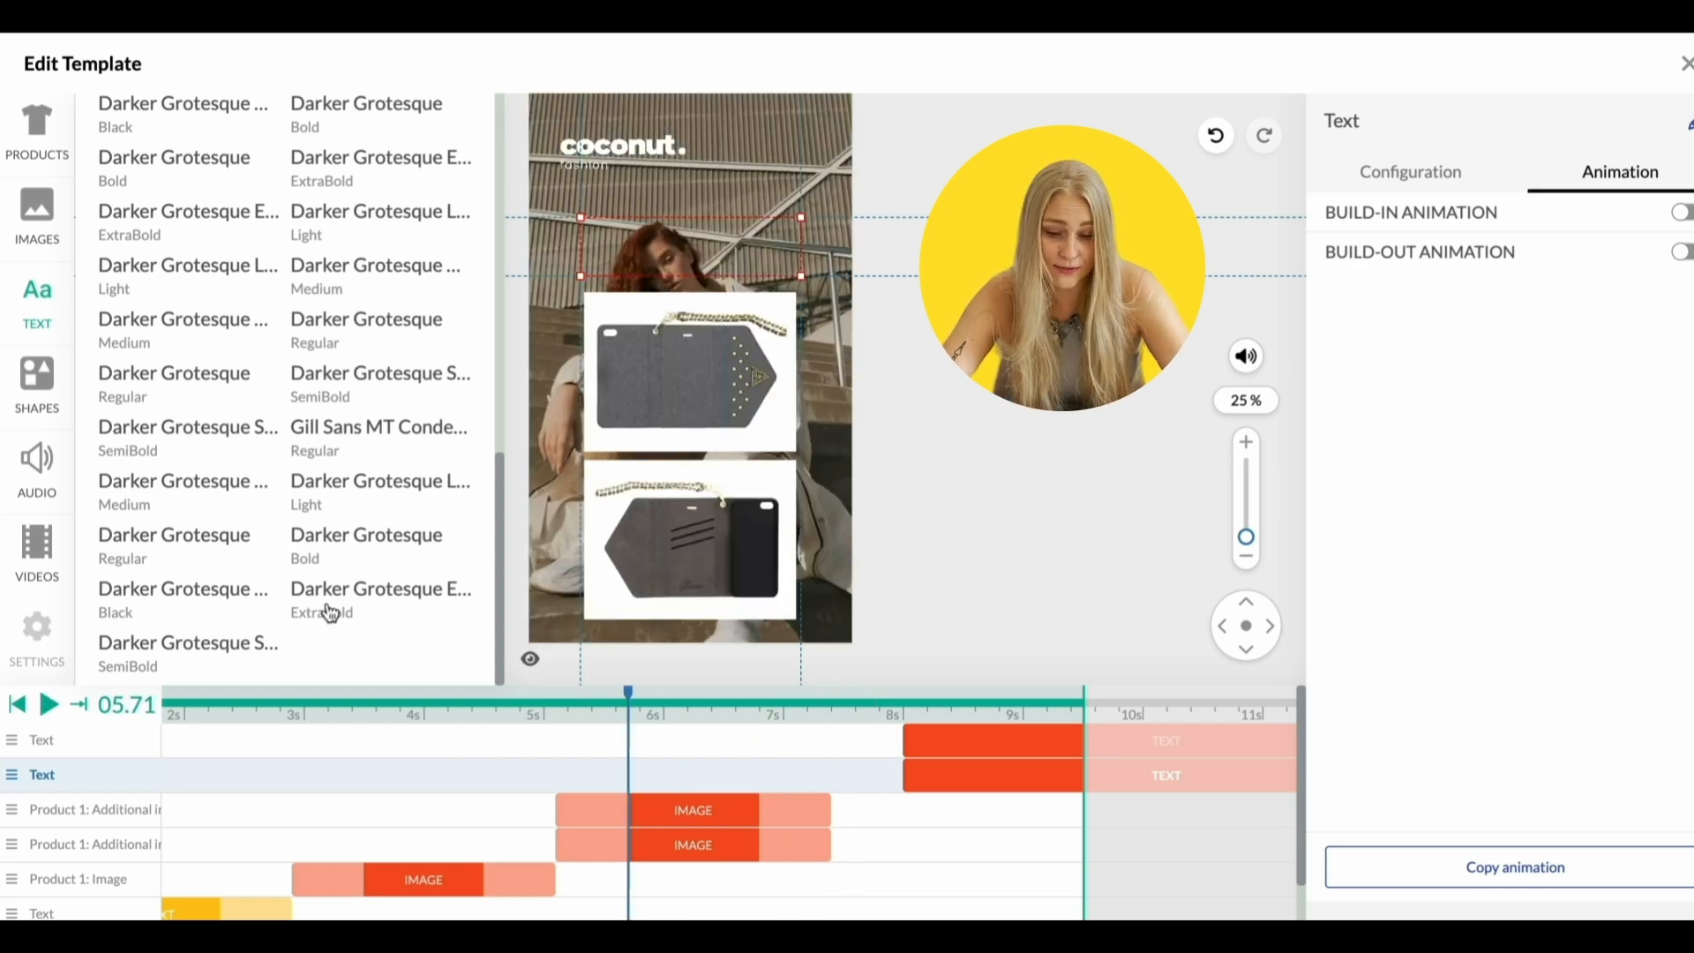
Add a Darker Grotesque ExtraBold text element and replace its content with the dynamic product name field
left_click(331, 611)
double_click(709, 364)
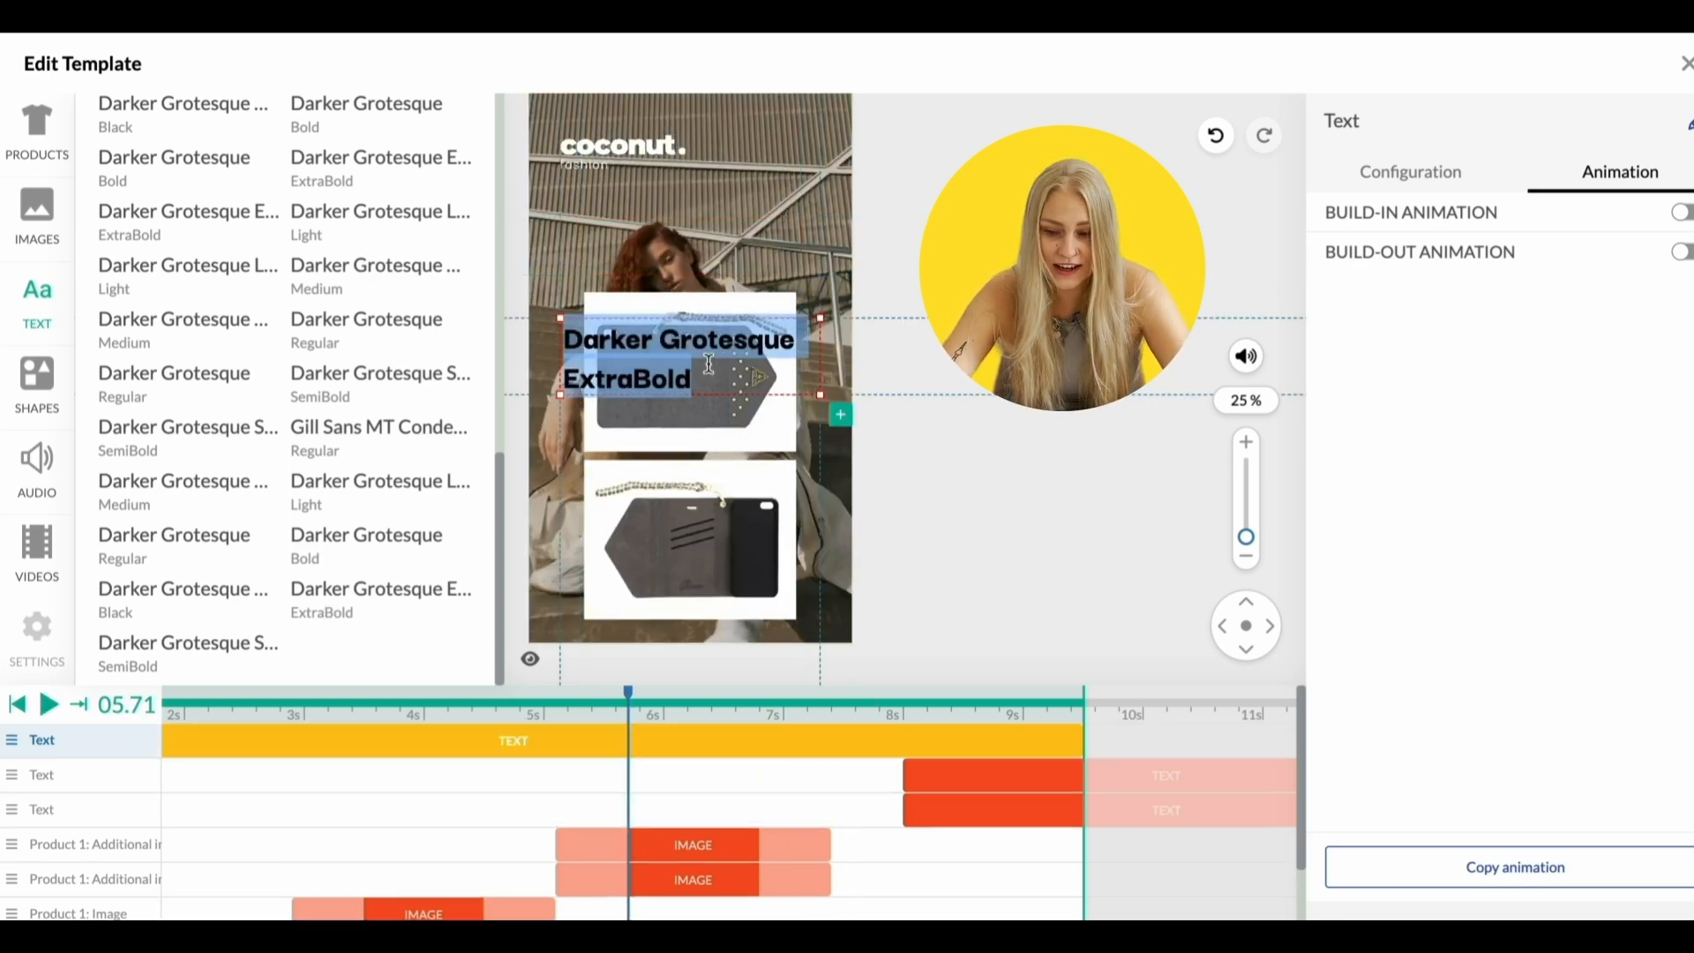
left_click(1429, 174)
left_click_drag(1498, 299, 1522, 310)
key("BackSpace")
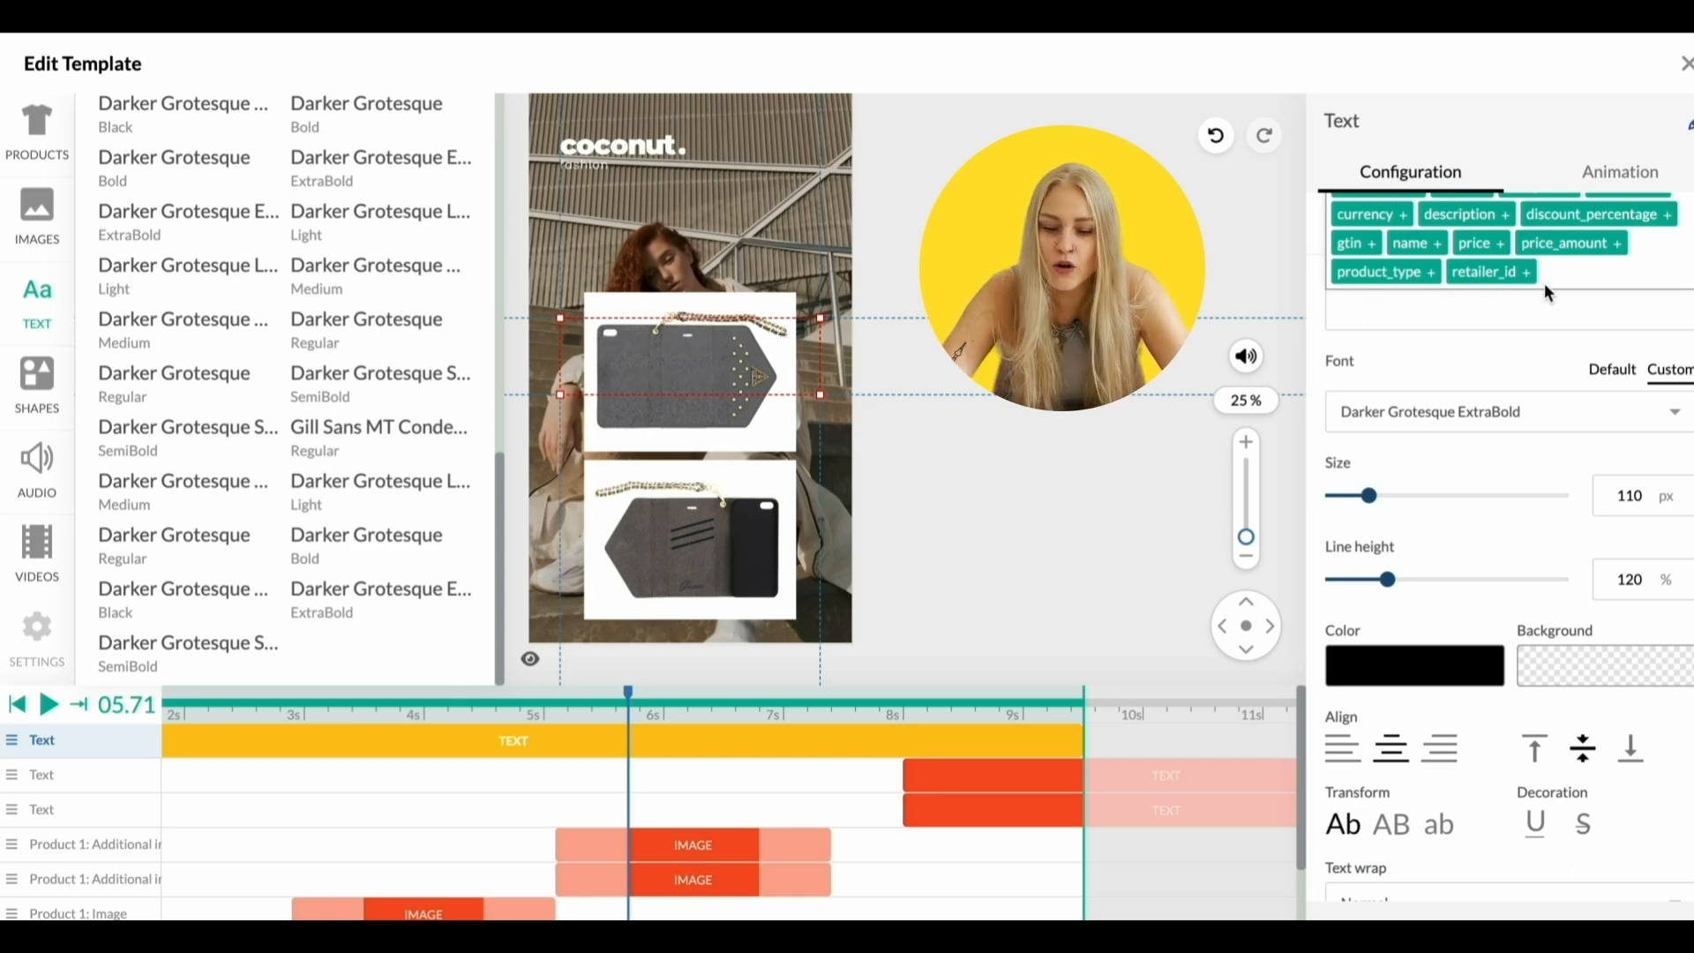
left_click(1433, 247)
Make the product name text white at 84 px and move it above the two product images
left_click(1399, 669)
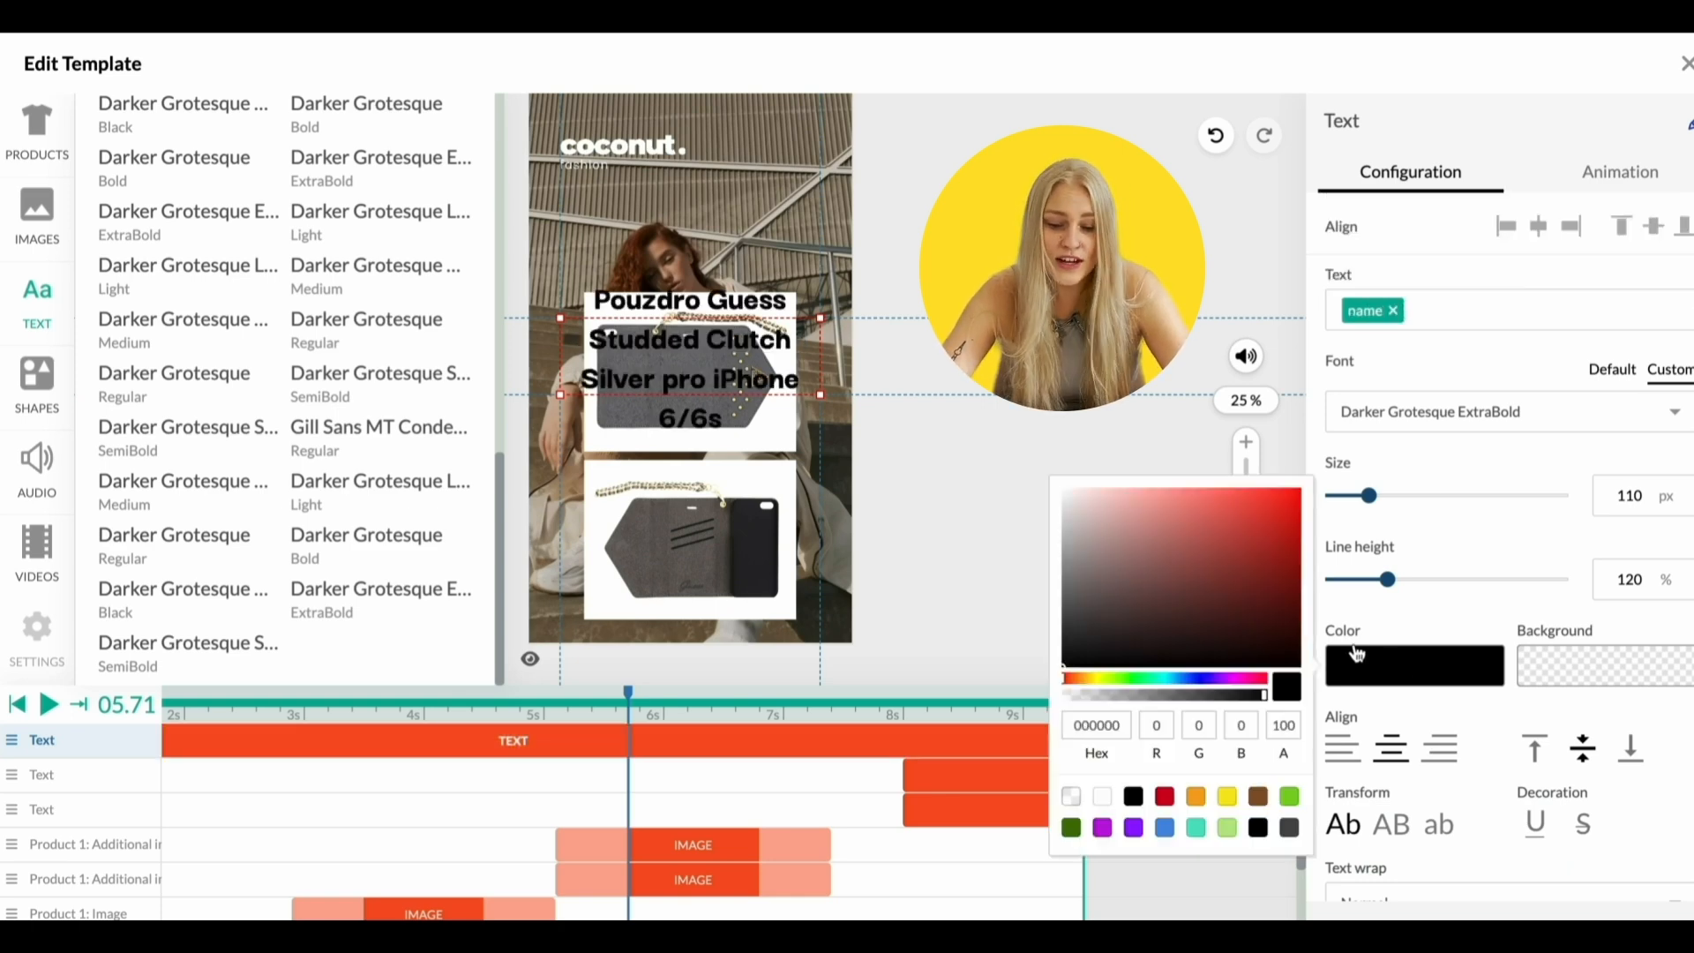
left_click(1103, 799)
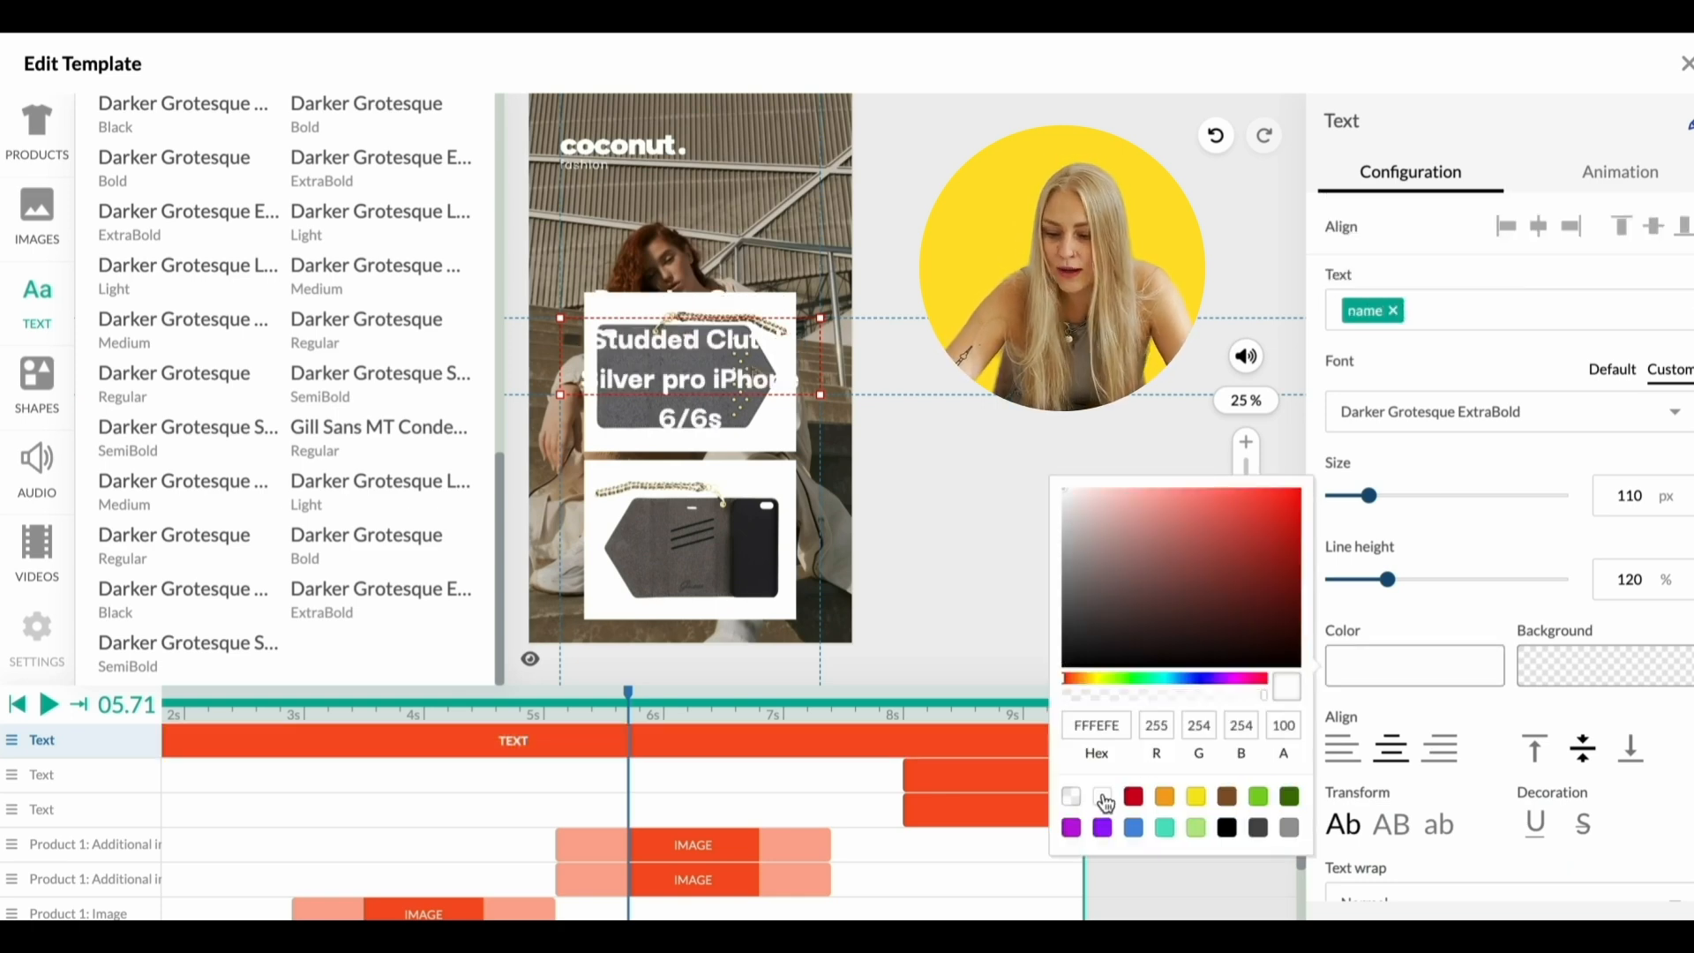
left_click(1381, 597)
left_click_drag(1381, 499, 1366, 499)
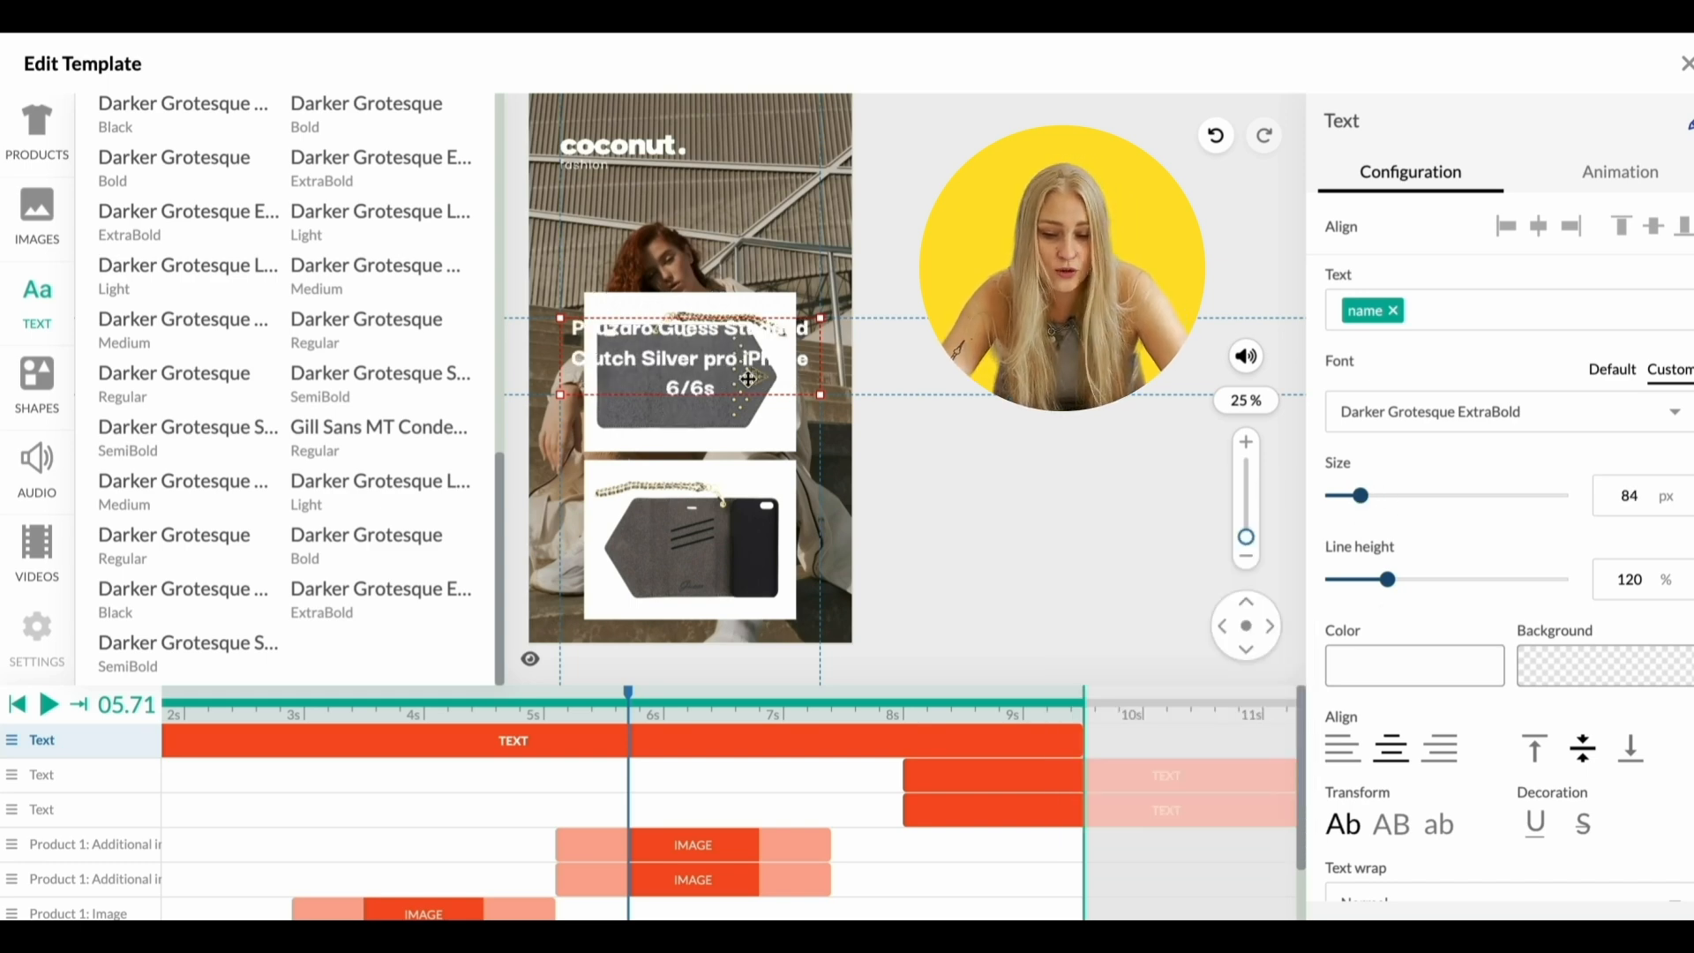
left_click_drag(743, 374, 750, 267)
Change the product name's font to Darker Grotesque Medium, with 100% line height and a 68 px size
left_click(1543, 407)
scroll(1523, 511, "down", 2)
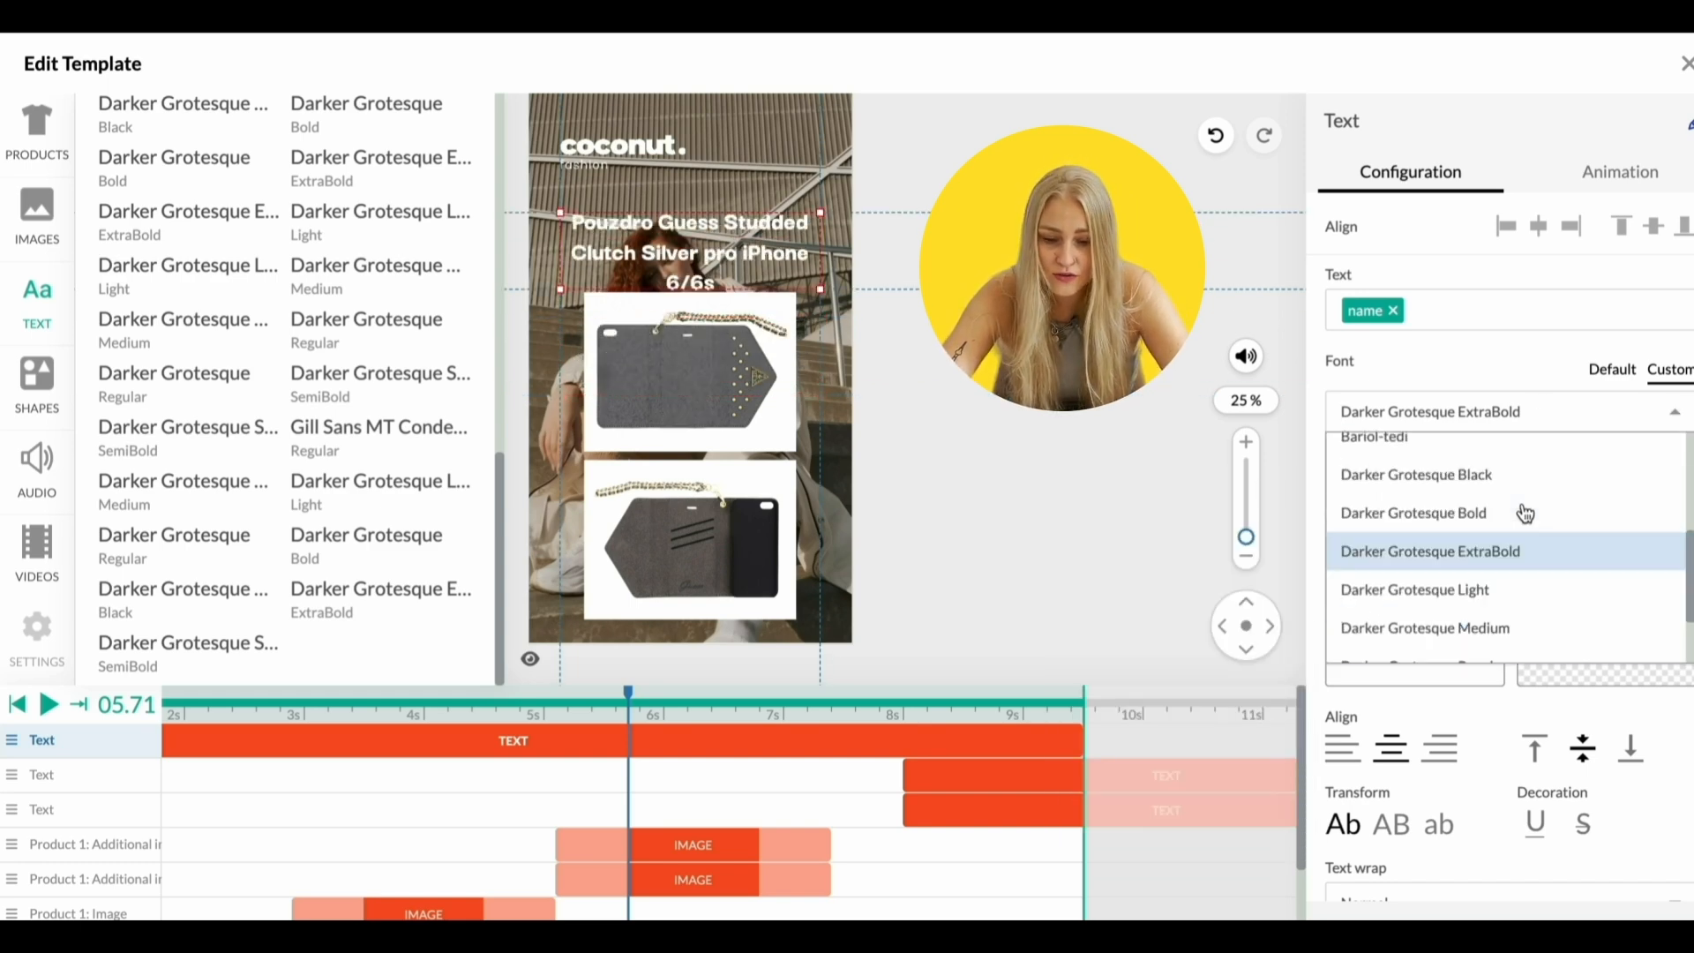
left_click(1494, 624)
left_click_drag(1392, 582, 1378, 579)
left_click_drag(1360, 496, 1355, 496)
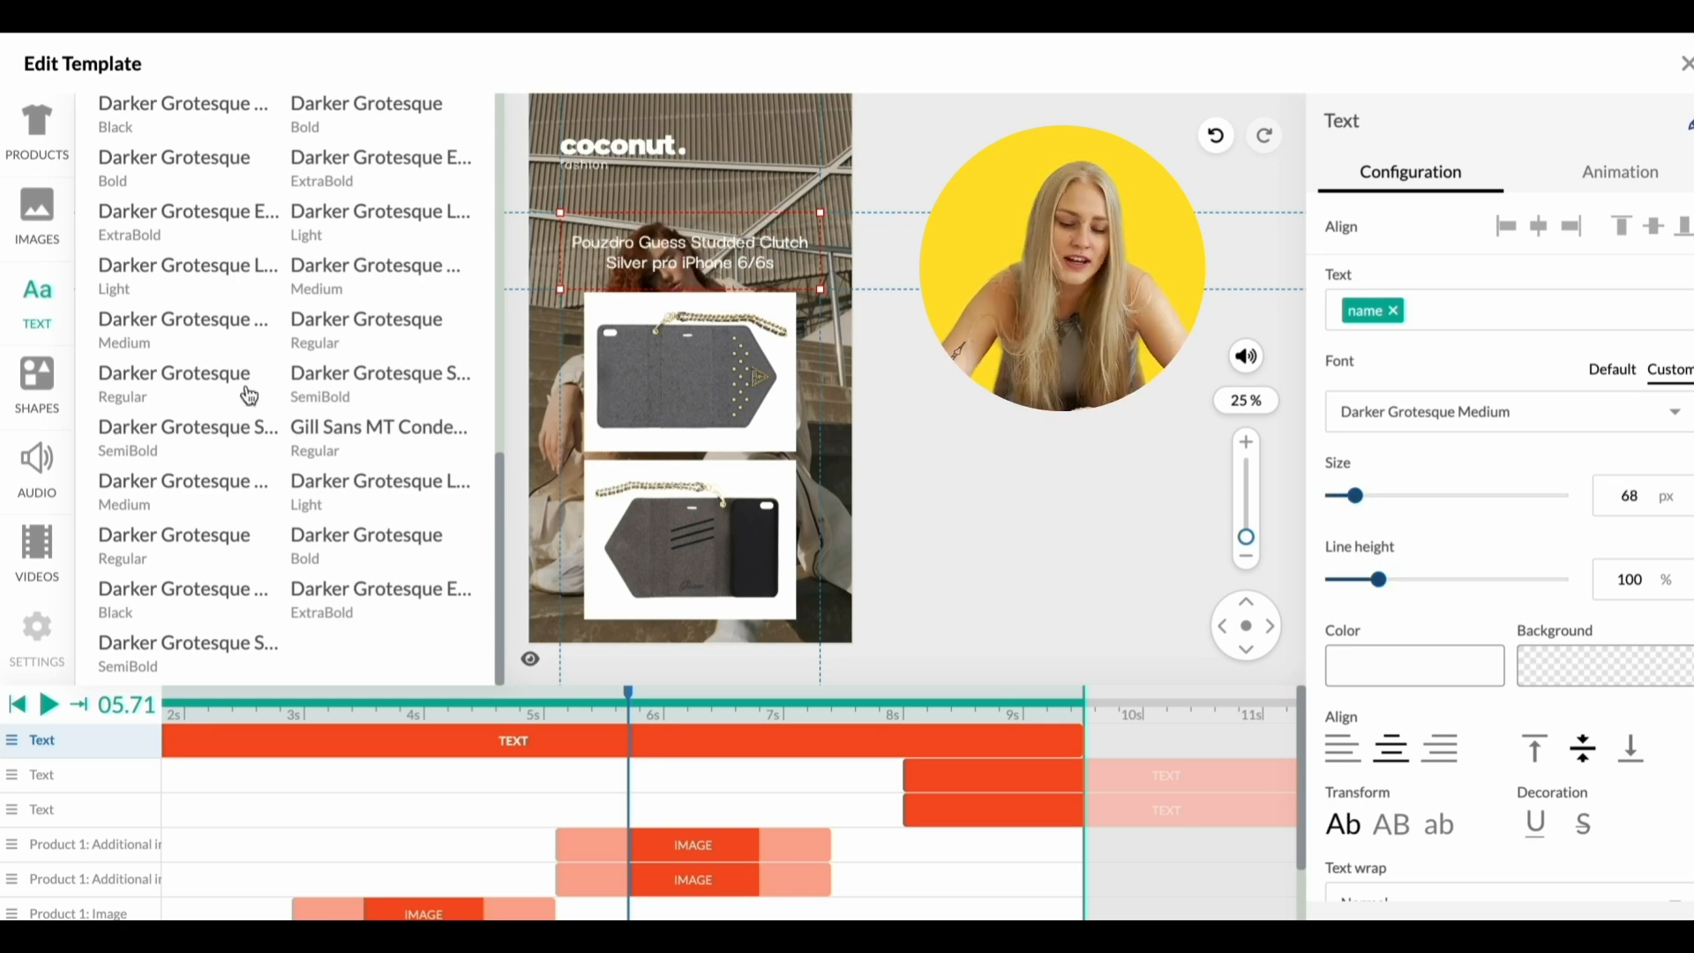
Add a Darker Grotesque Bold text element and replace its content with the dynamic price field
left_click(409, 547)
triple_click(1503, 307)
key("BackSpace")
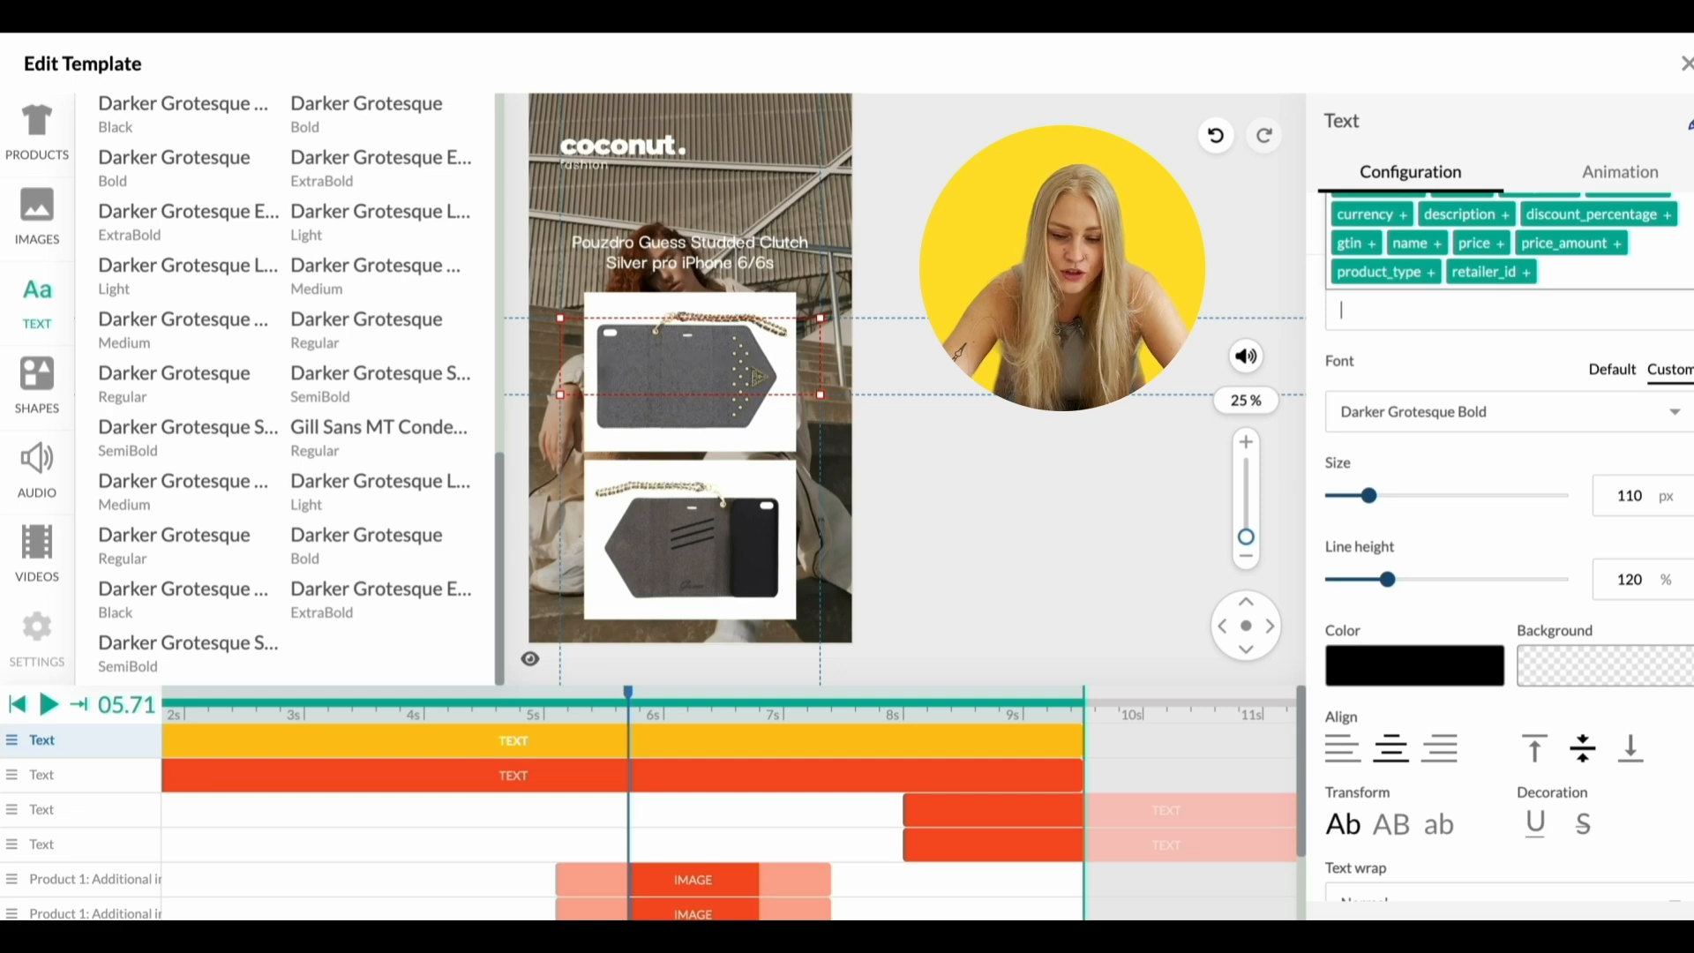
left_click(1476, 248)
Color the price text white and increase its font size
left_click(1465, 668)
left_click(1102, 798)
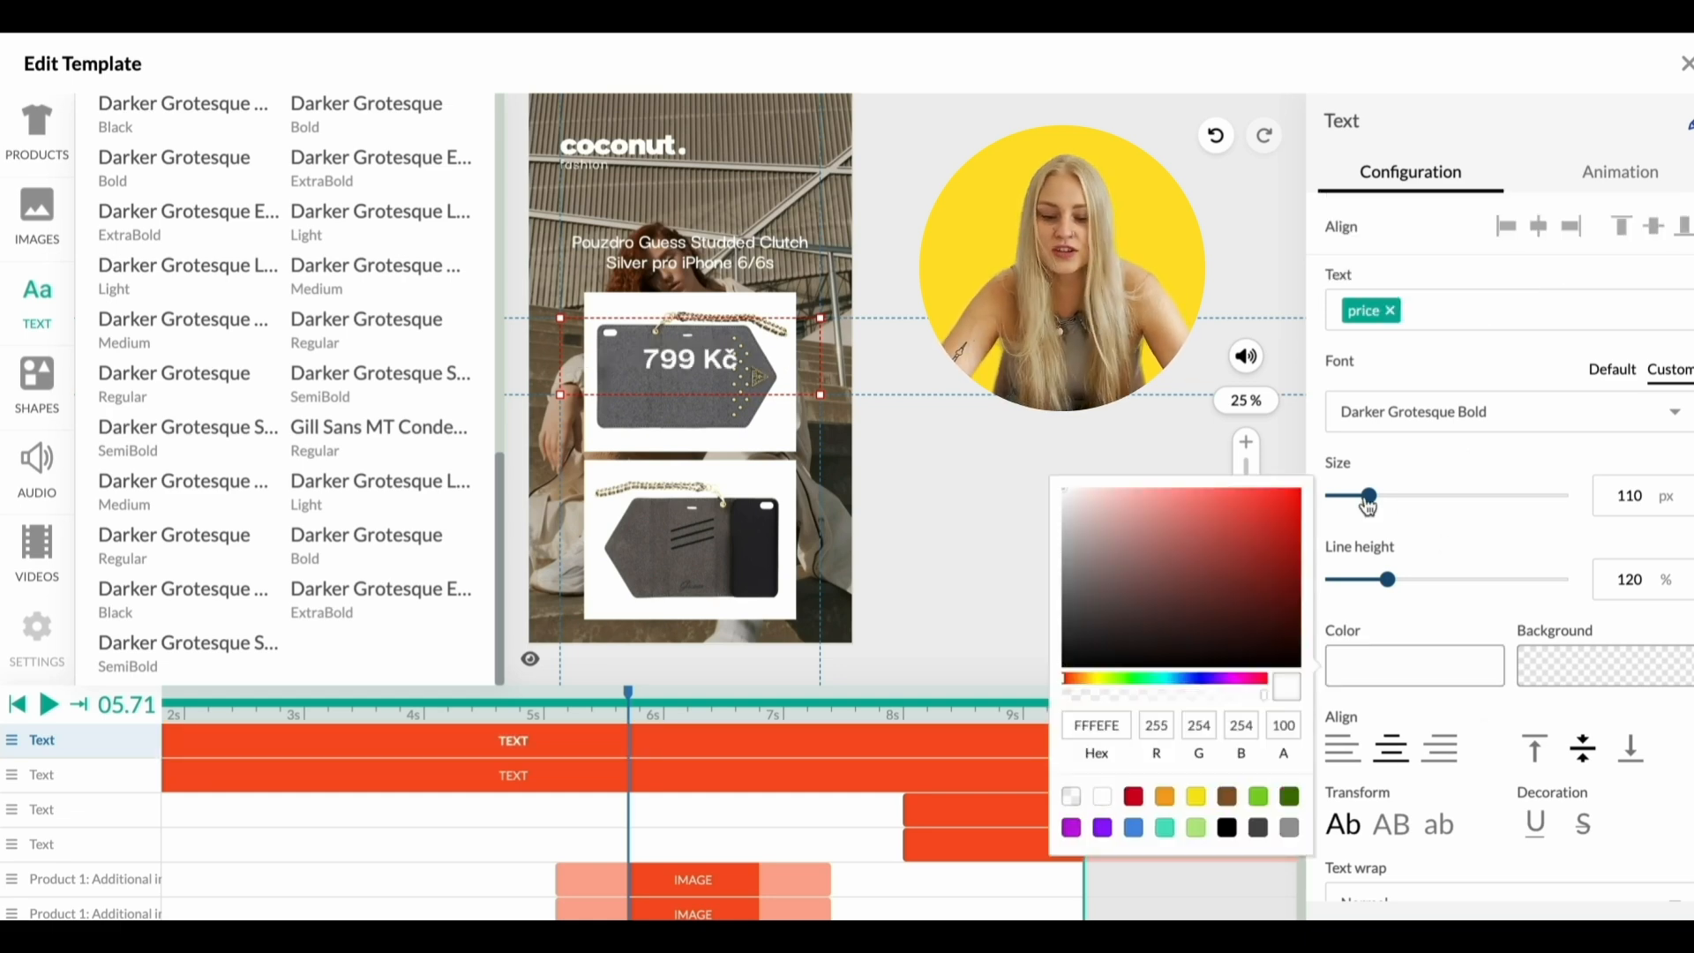
left_click_drag(1367, 505, 1388, 496)
Shift the price and product name layers together to start at 5.71 seconds and preview them
left_click(693, 879)
left_click(710, 768)
left_click(724, 738, "shift")
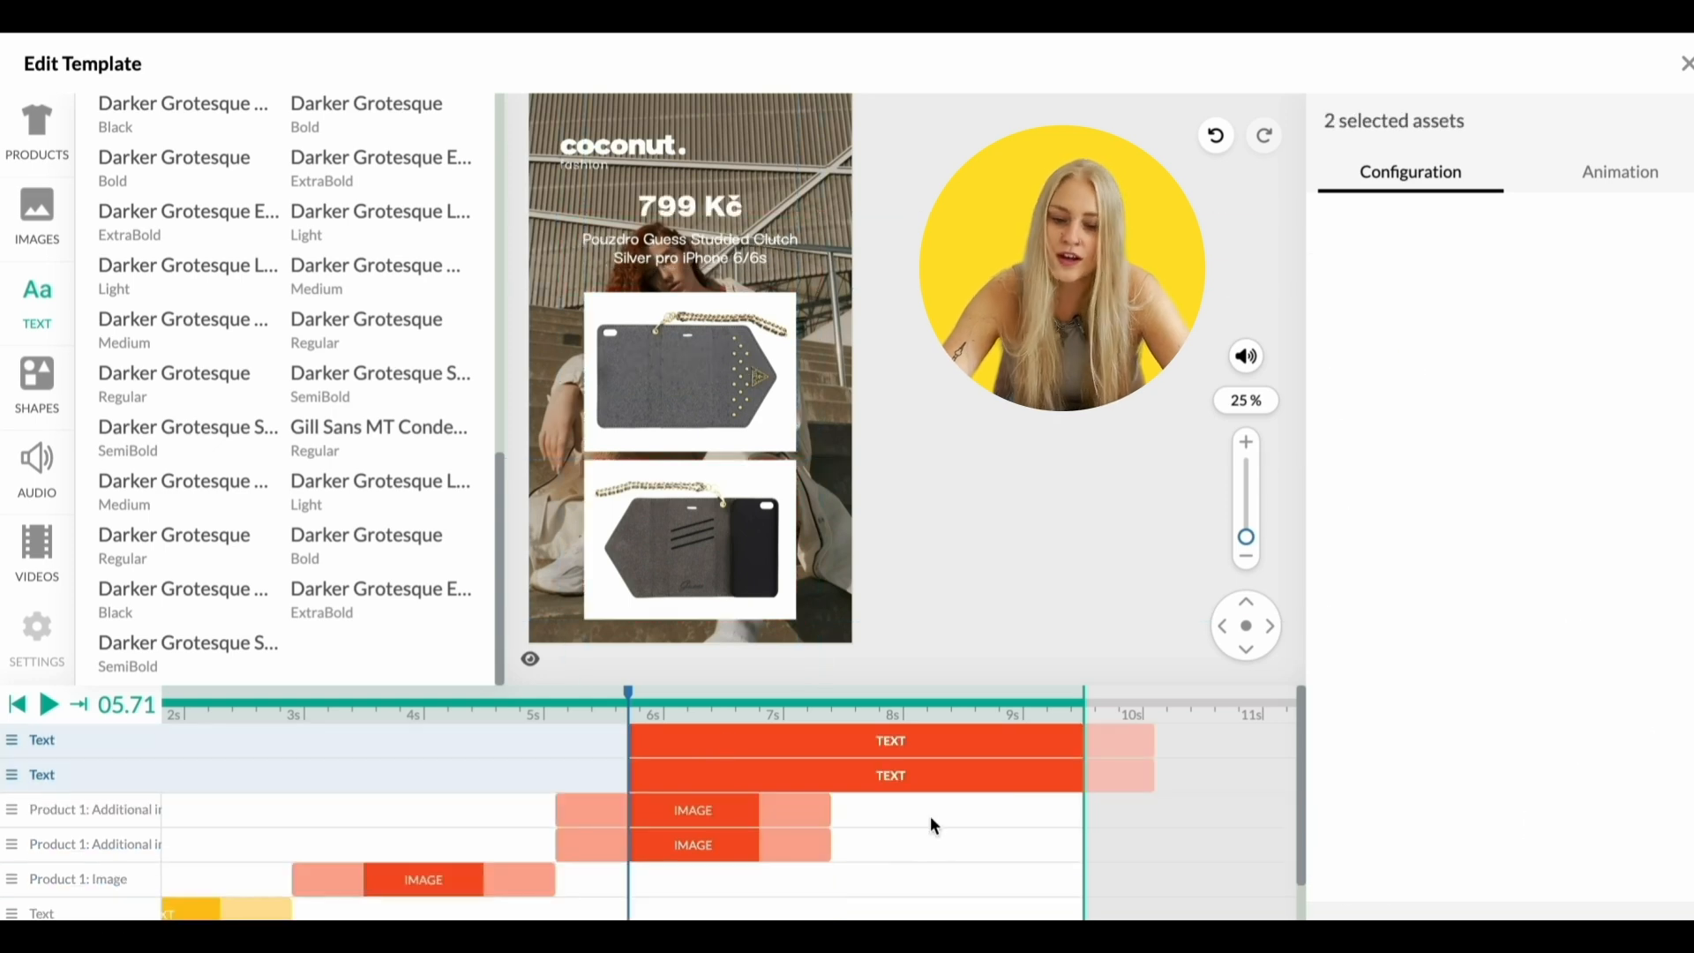
key("space")
key("space")
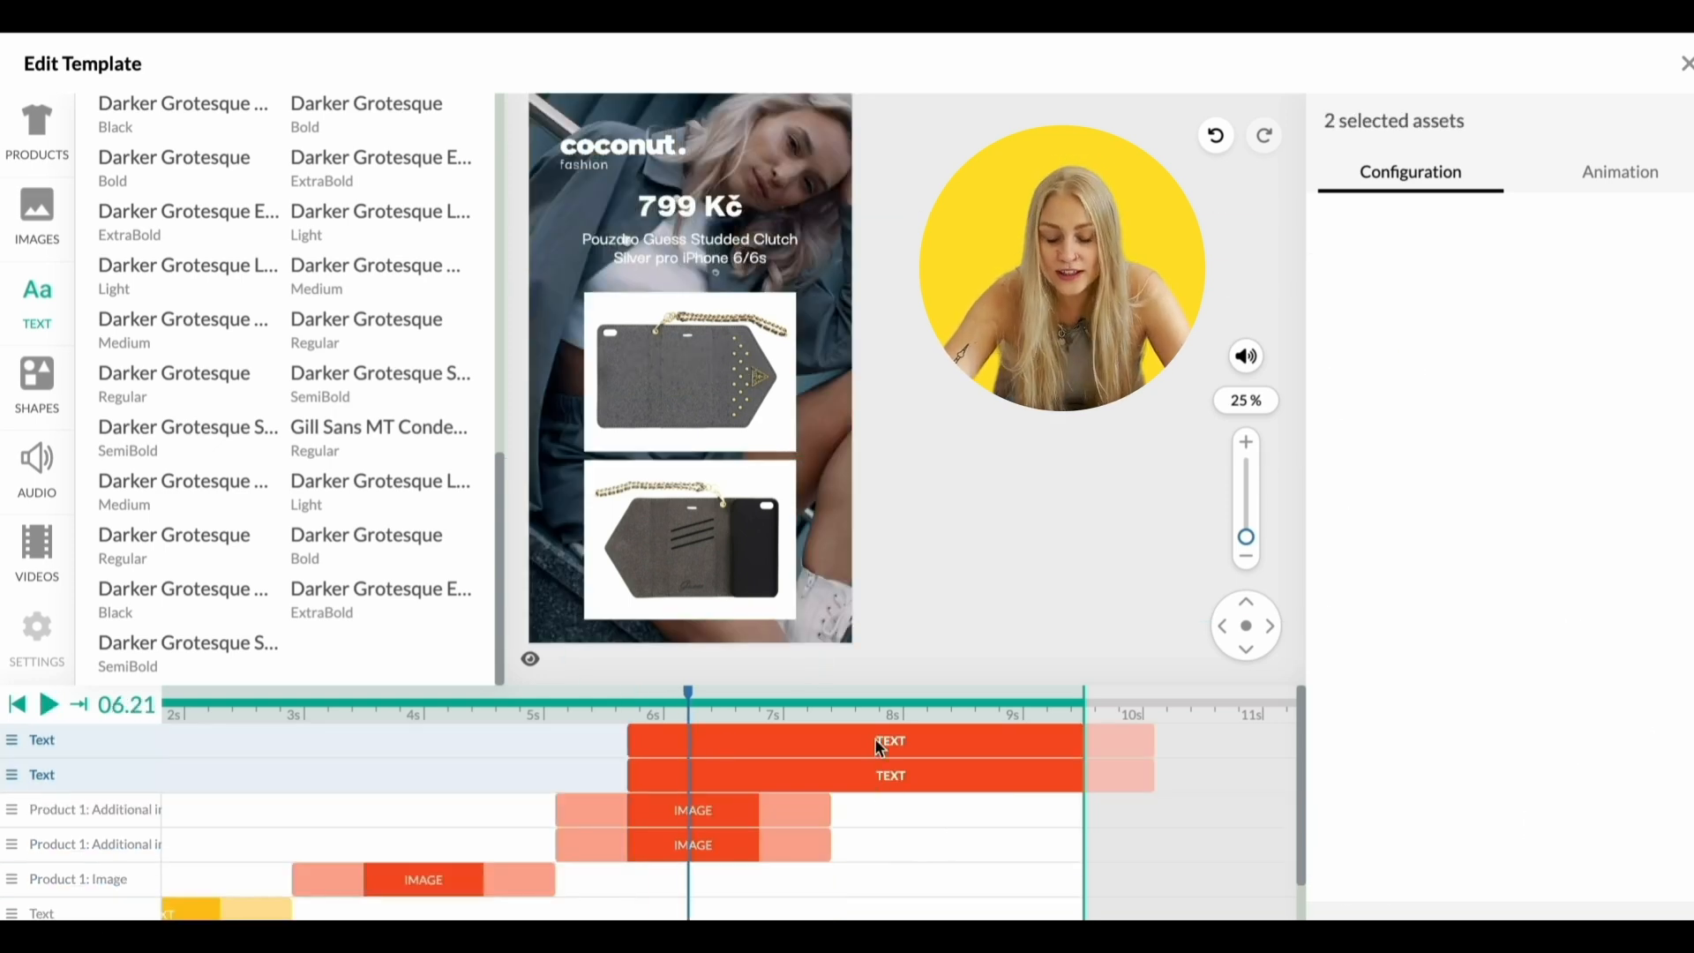
Give the product name a 0.6-second build-in animation and start both text layers at 5.1 seconds with the product images
left_click(666, 847)
left_click(745, 774)
left_click(1626, 173)
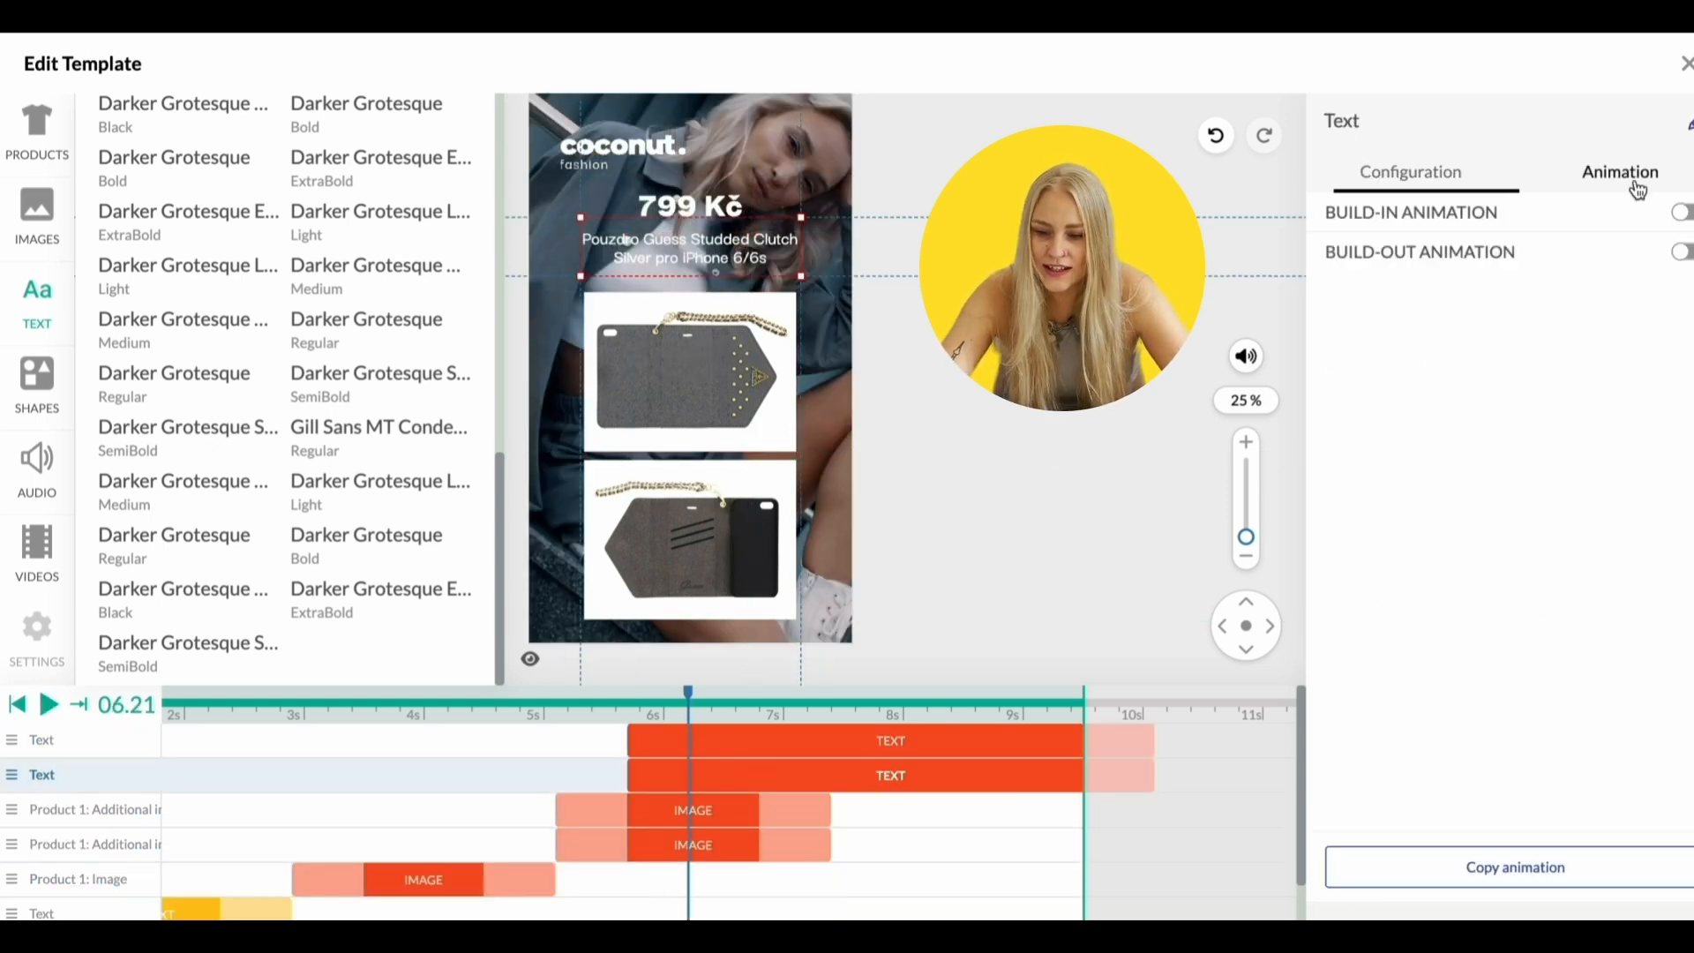
left_click(1682, 215)
left_click_drag(733, 782, 664, 747)
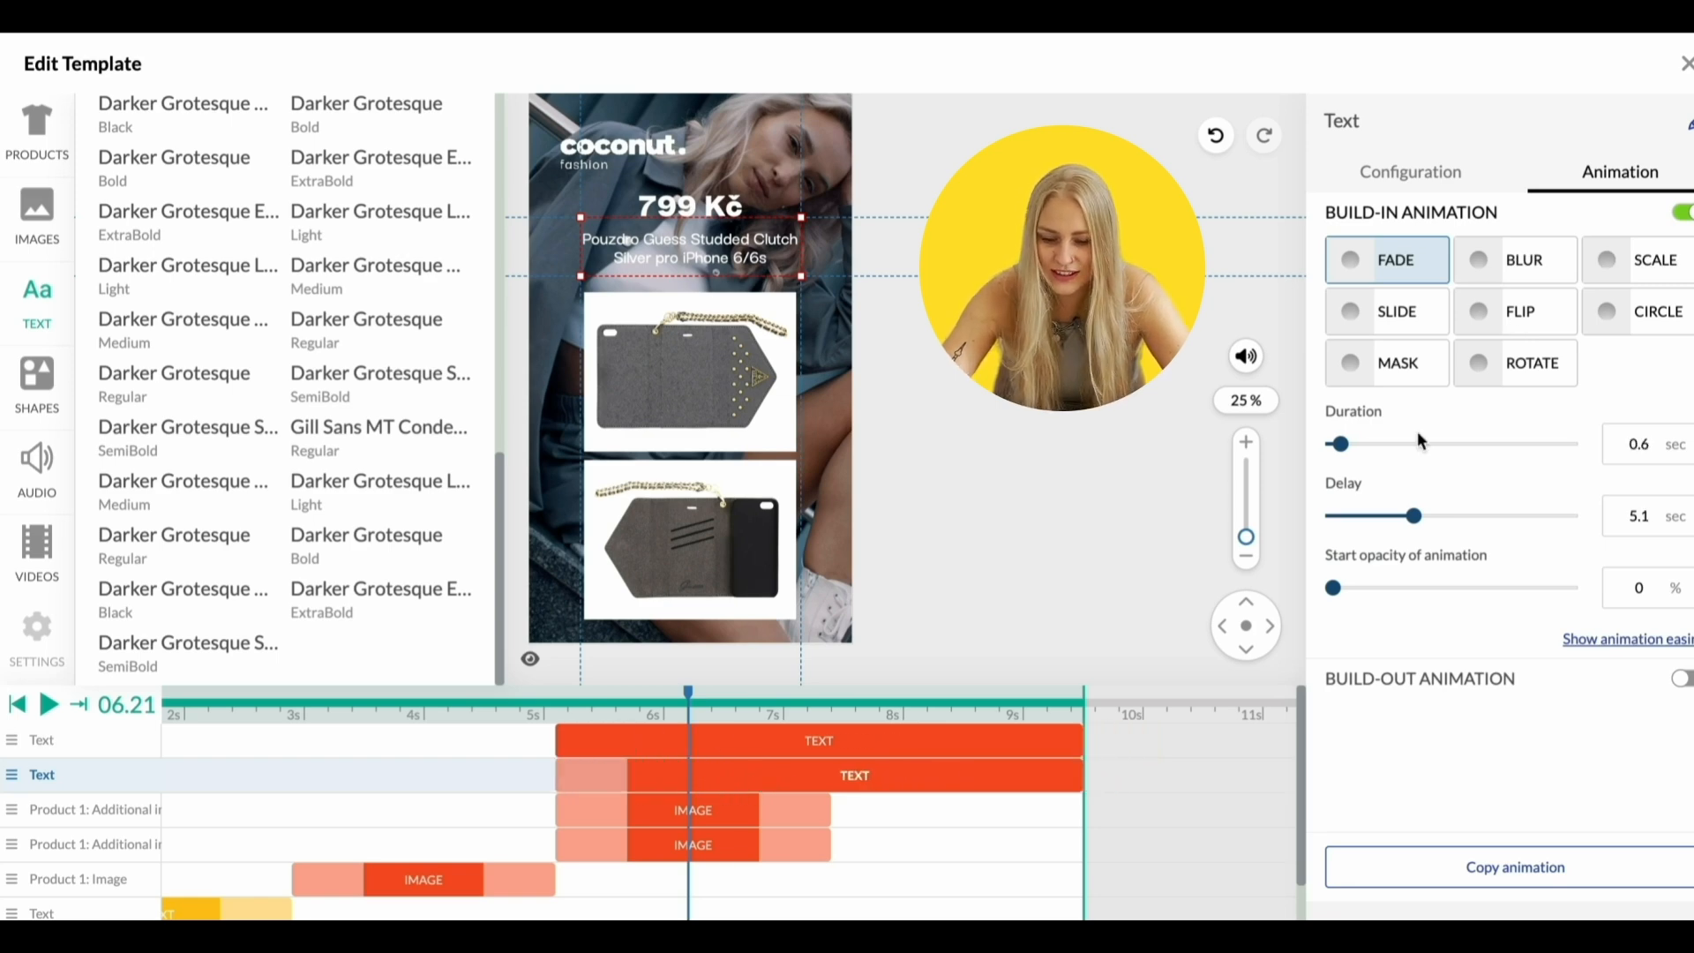
Give the price text a 0.6-second Slide build-in animation and switch the product name's build-in to Slide as well
left_click(790, 754)
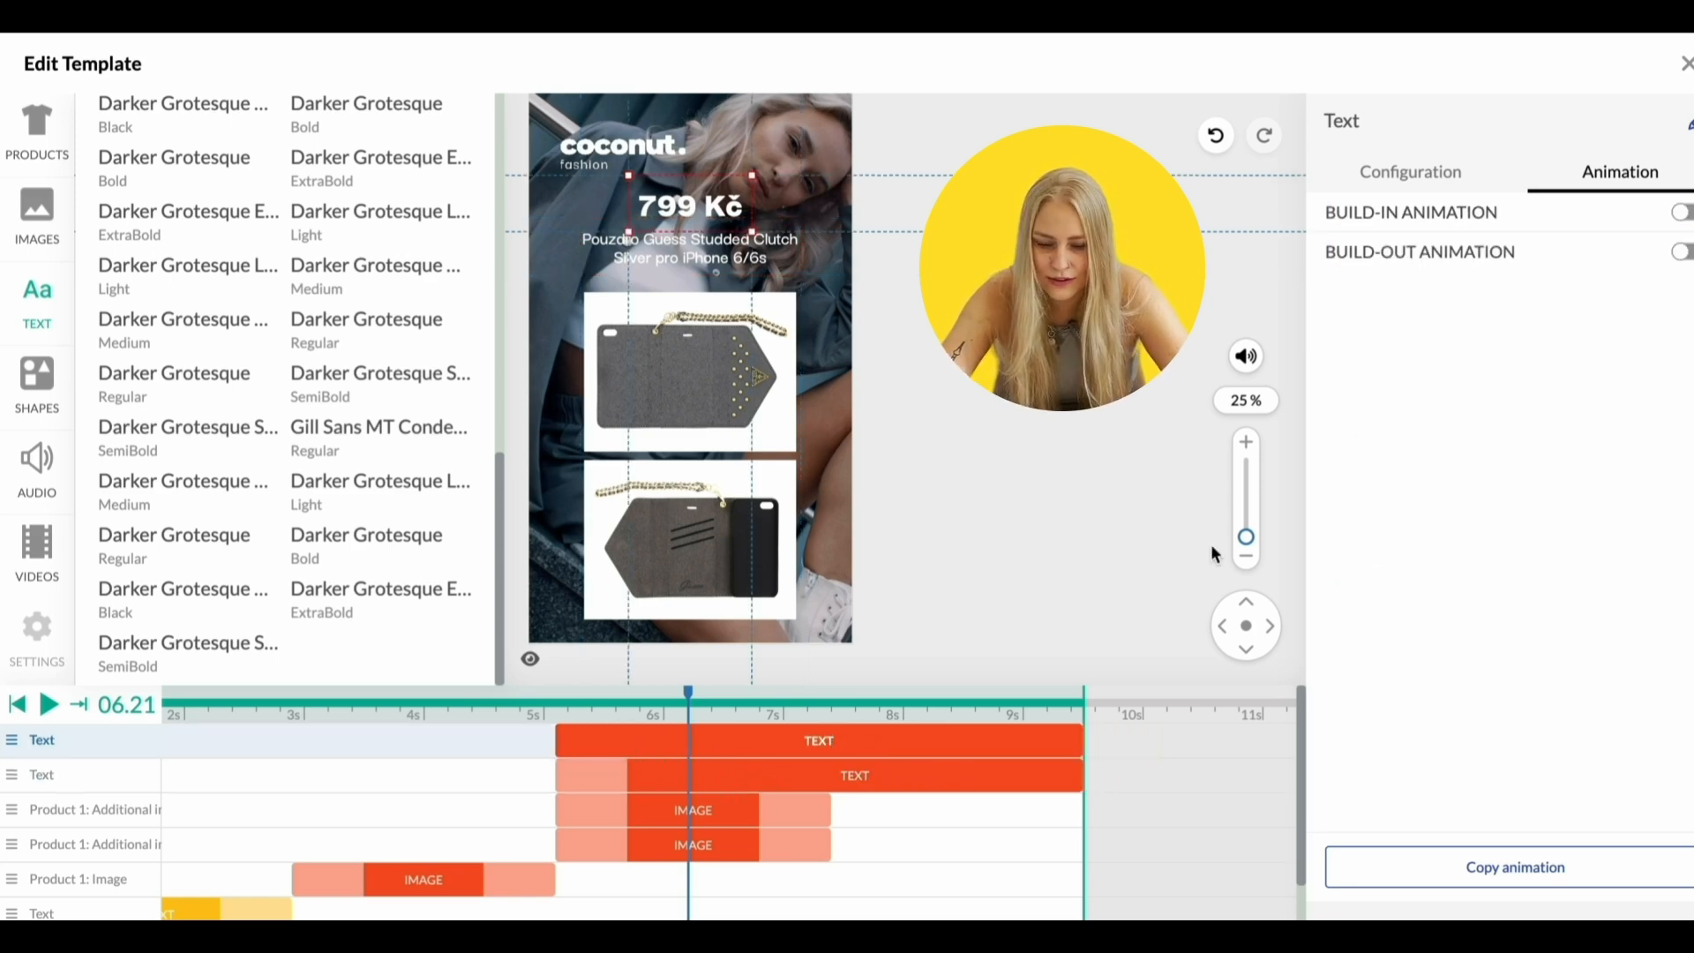
left_click(1685, 214)
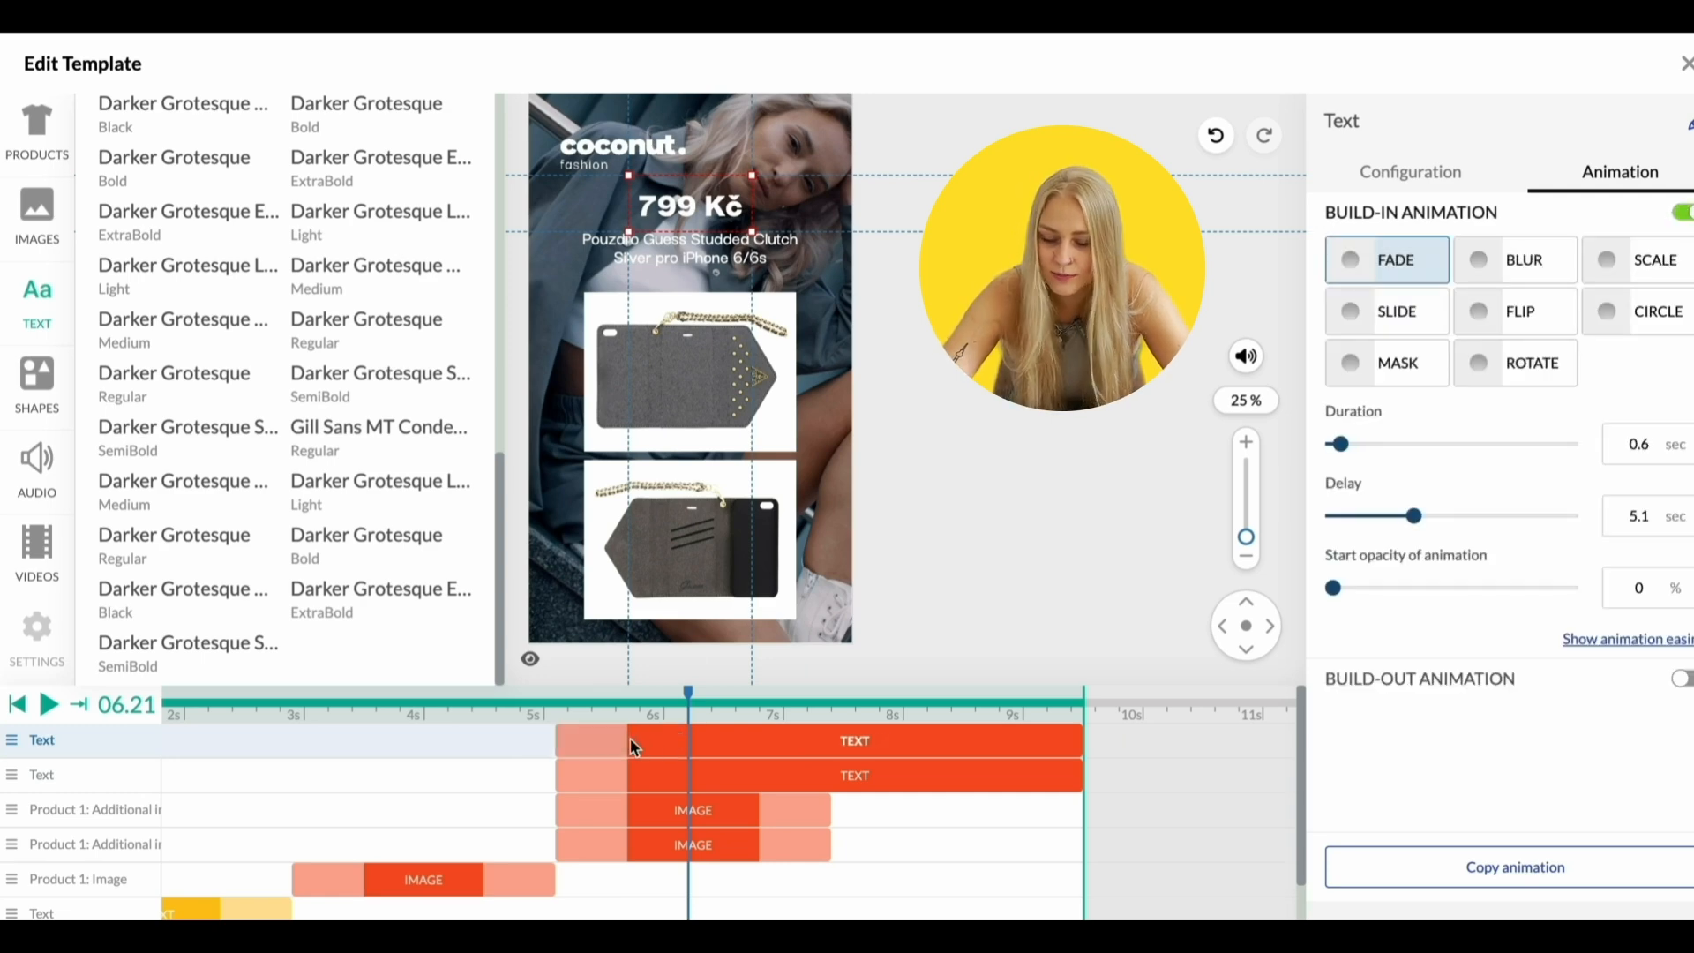
left_click(1409, 318)
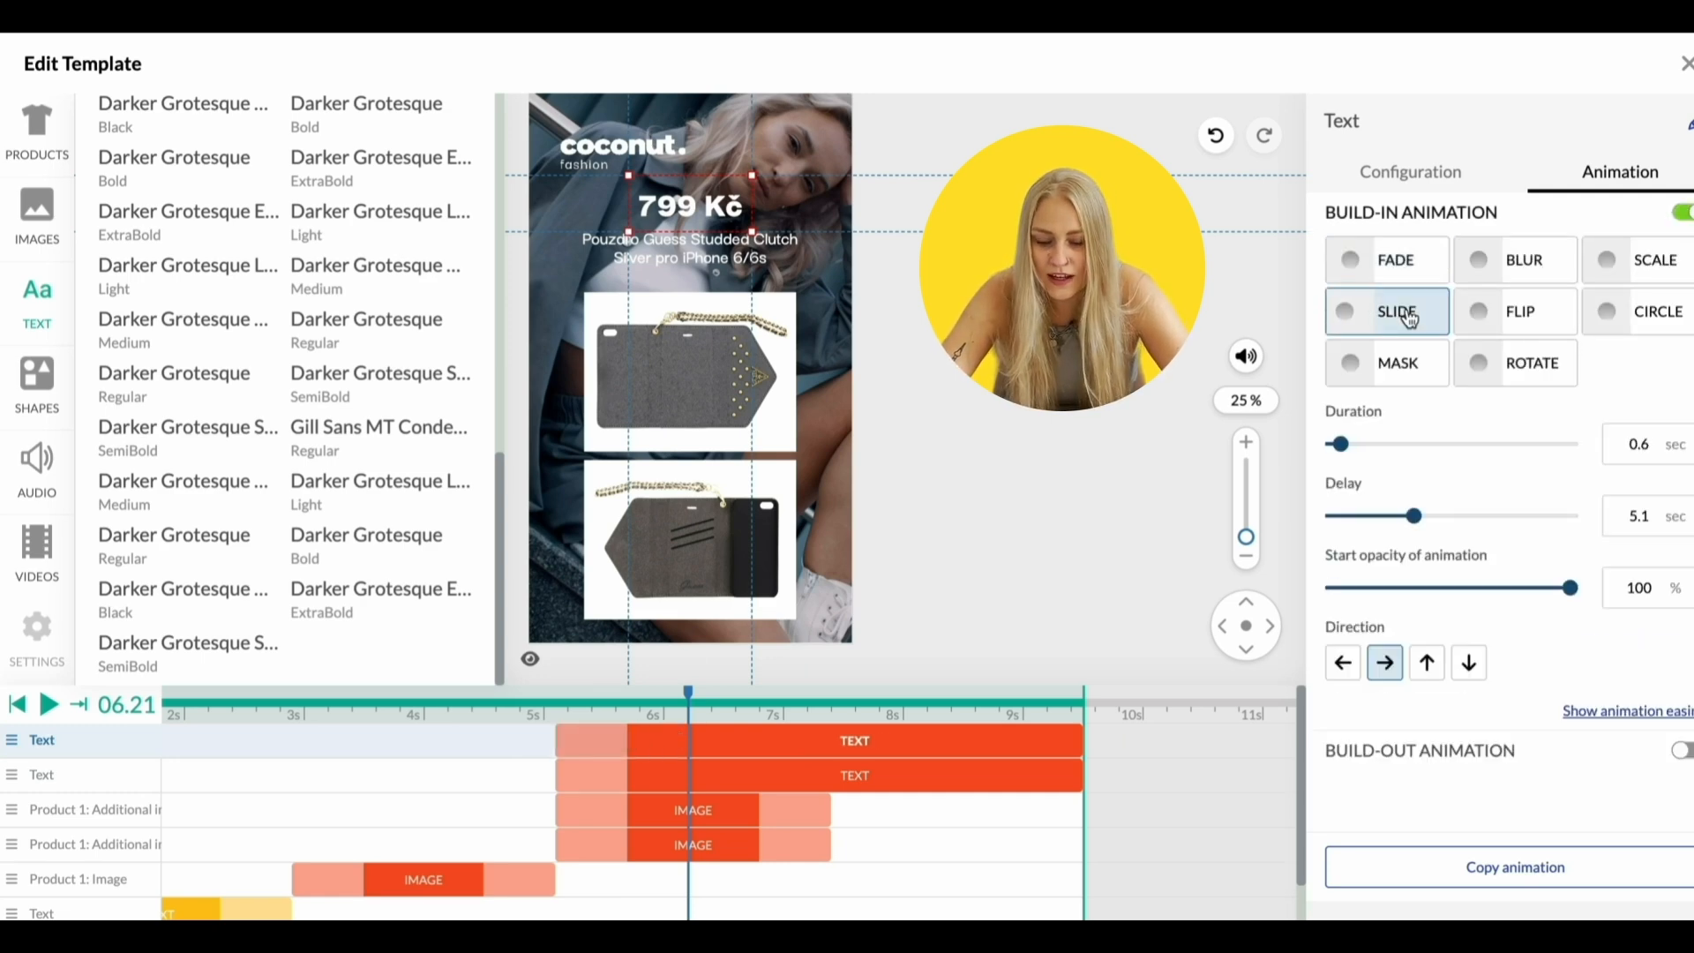
left_click(741, 789)
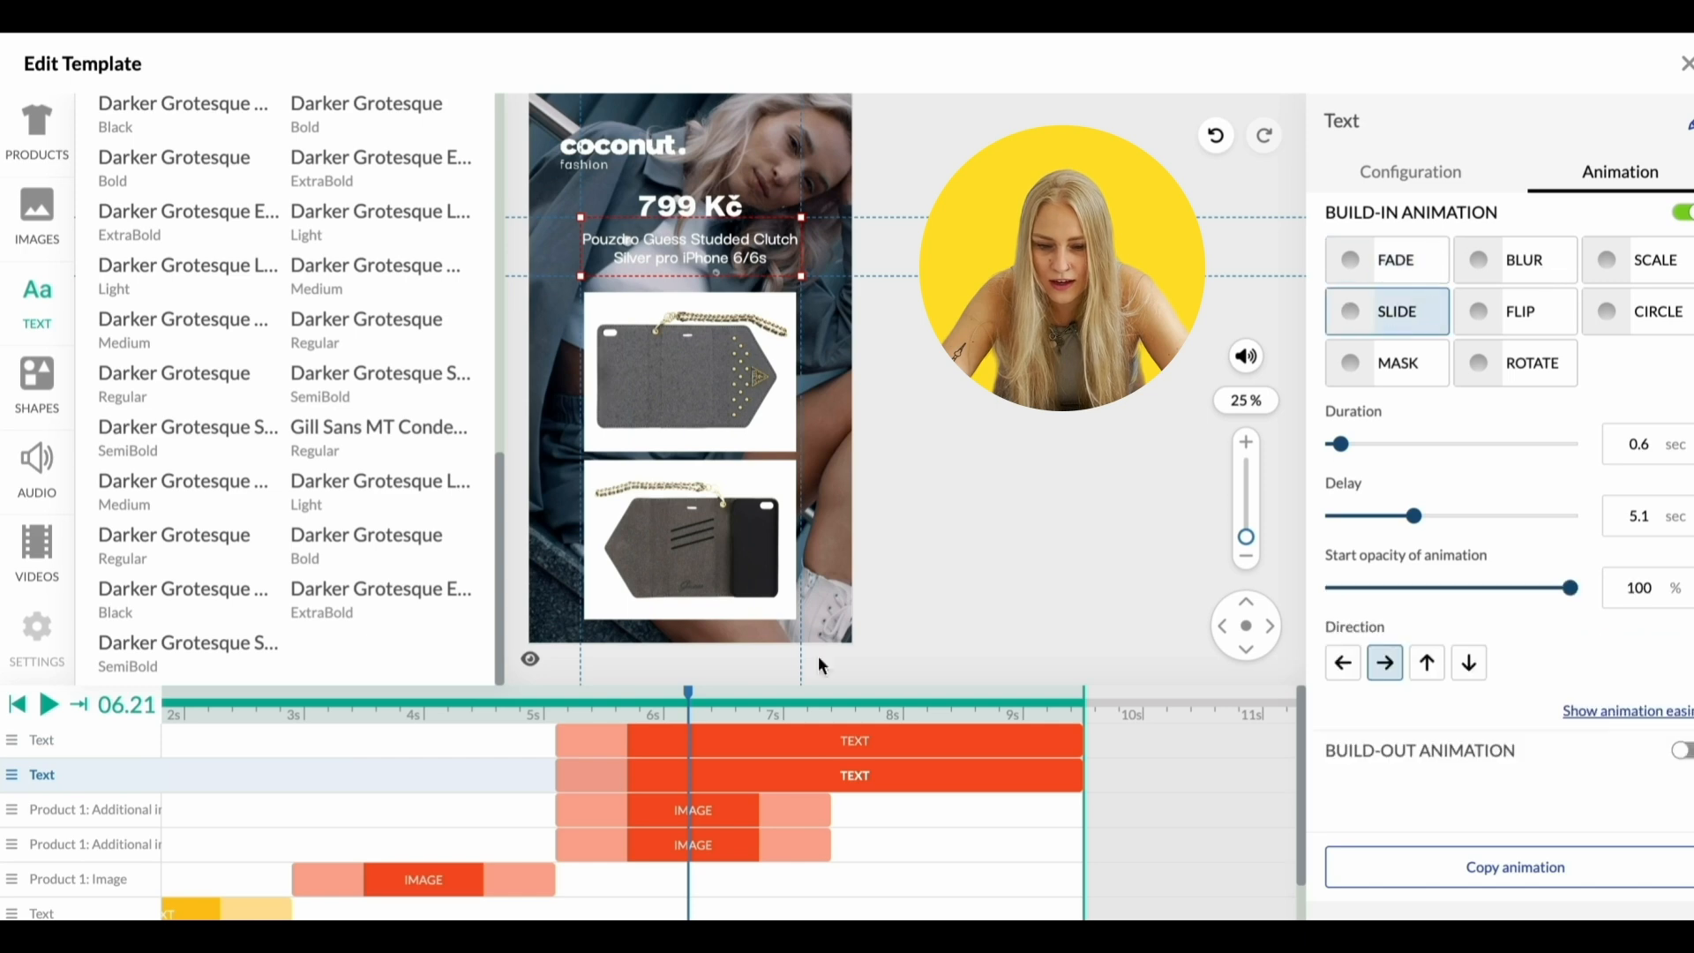
Preview the text animations and set the product name's Slide build-in direction to left
left_click_drag(686, 703, 543, 720)
key("space")
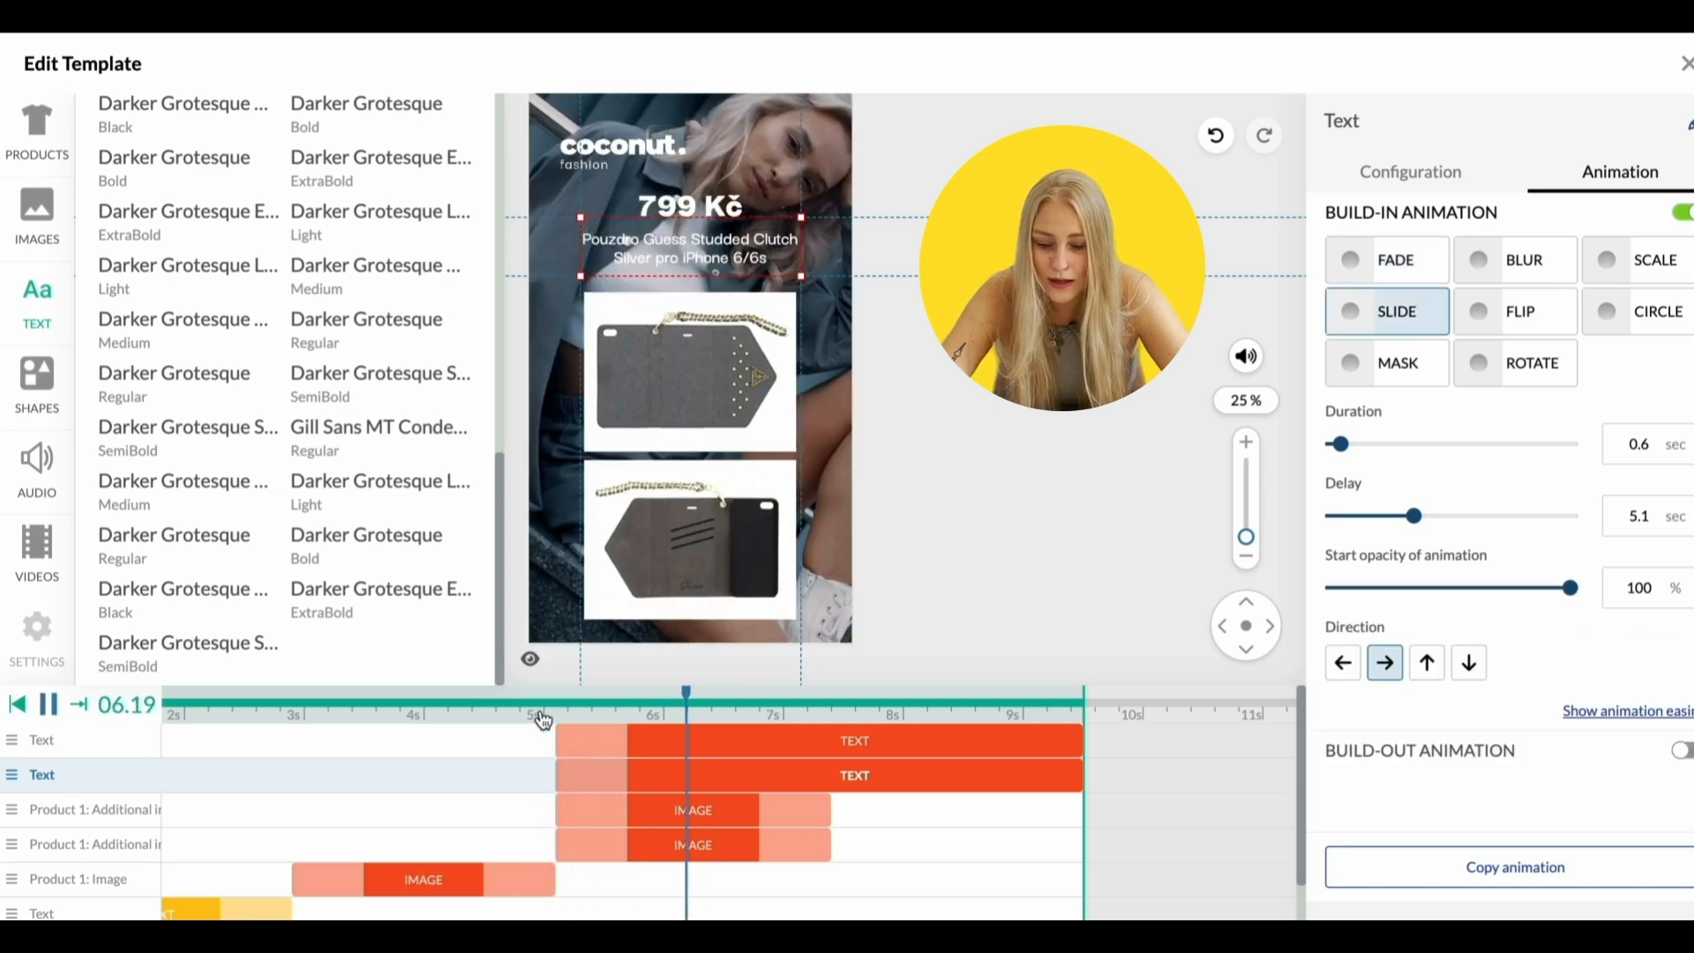
key("space")
left_click(1354, 672)
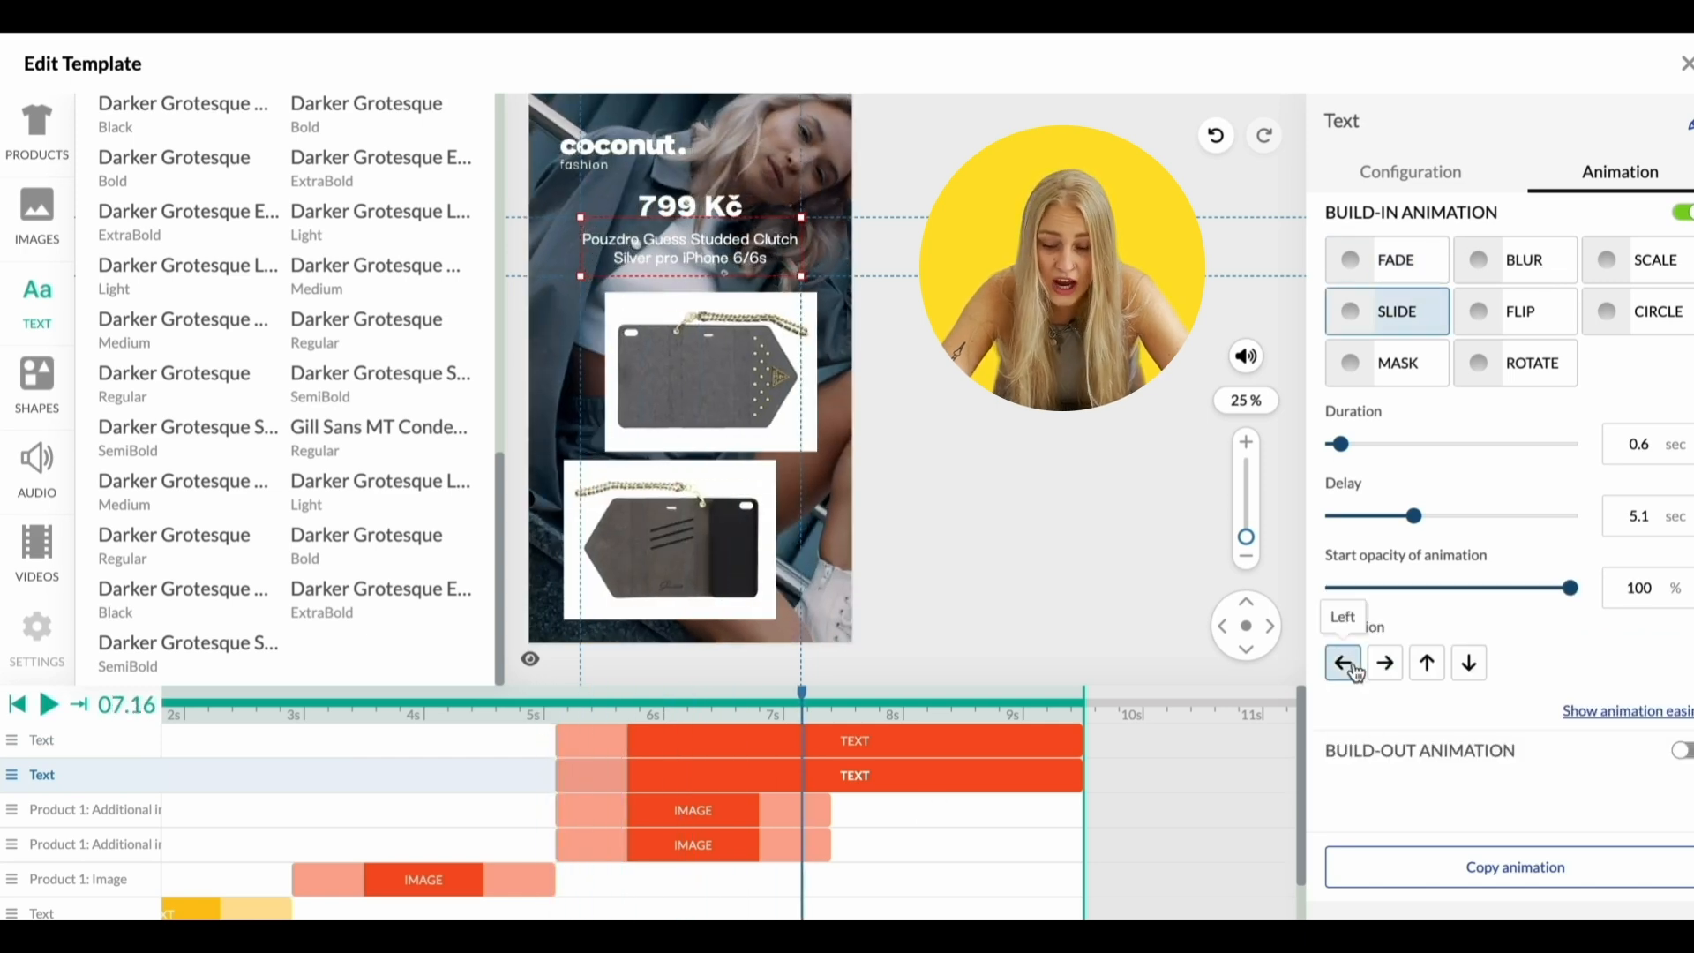
Set the price text's Slide build-in direction to left and preview it together with the product images
left_click(1064, 745)
left_click(1347, 663)
left_click_drag(807, 705, 510, 703)
key("space")
key("space")
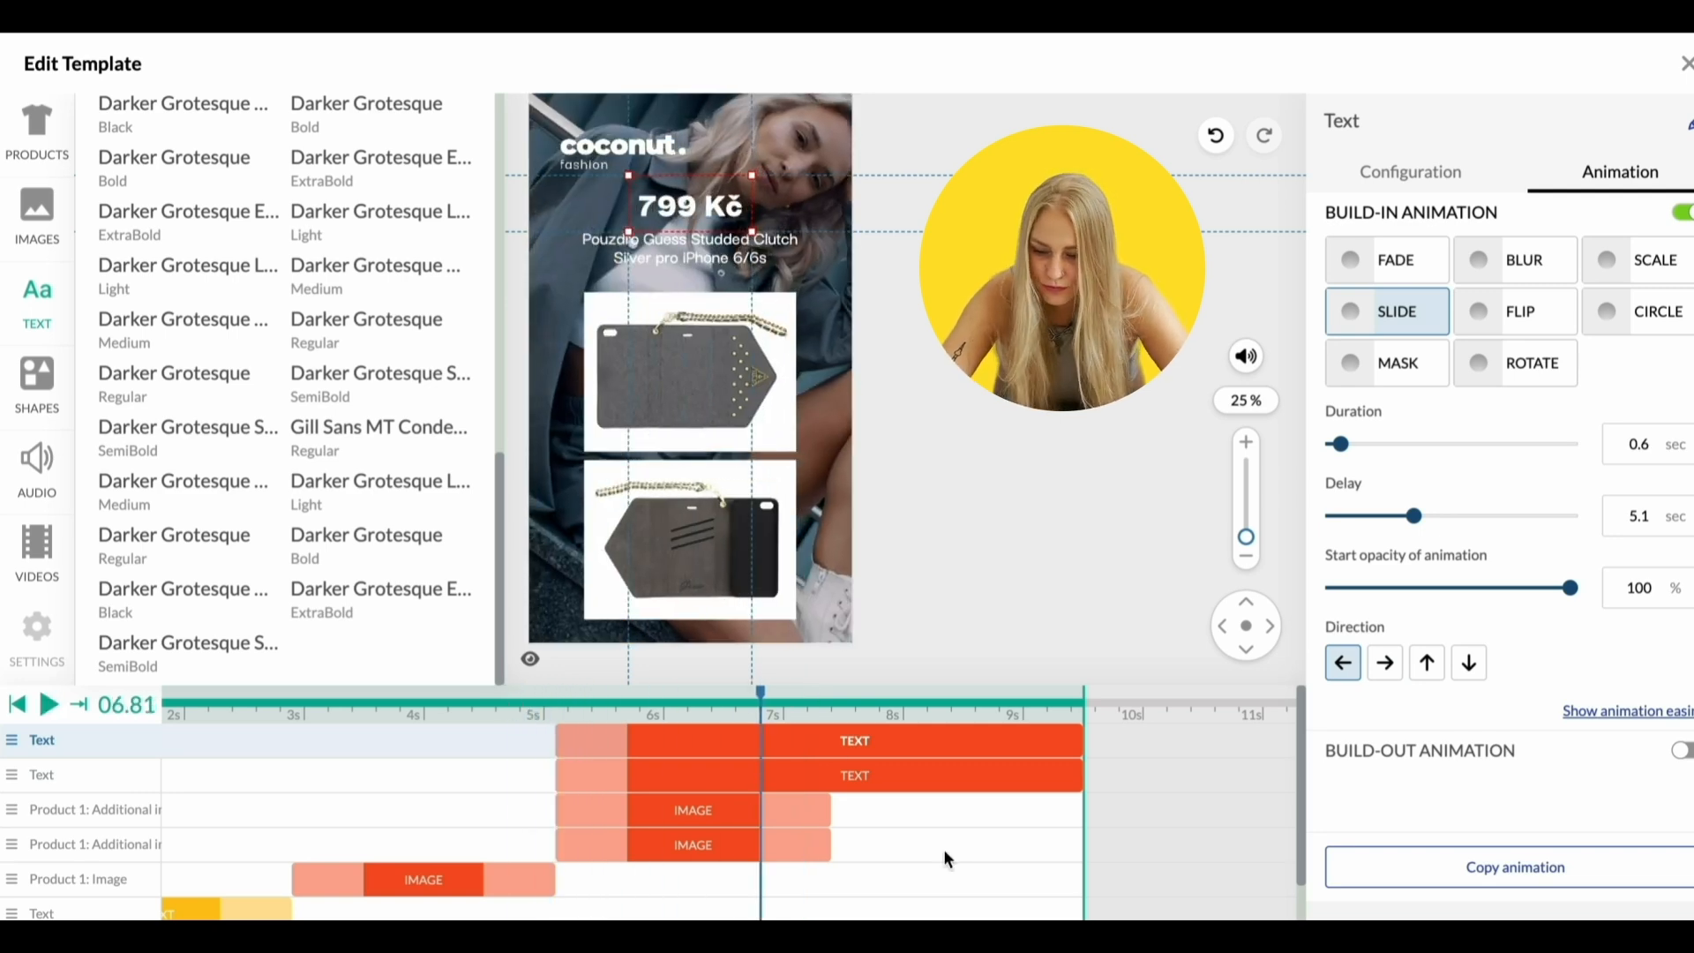
Give the price text a Slide build-out animation and shorten its layer so it ends together with the product images
left_click(1685, 750)
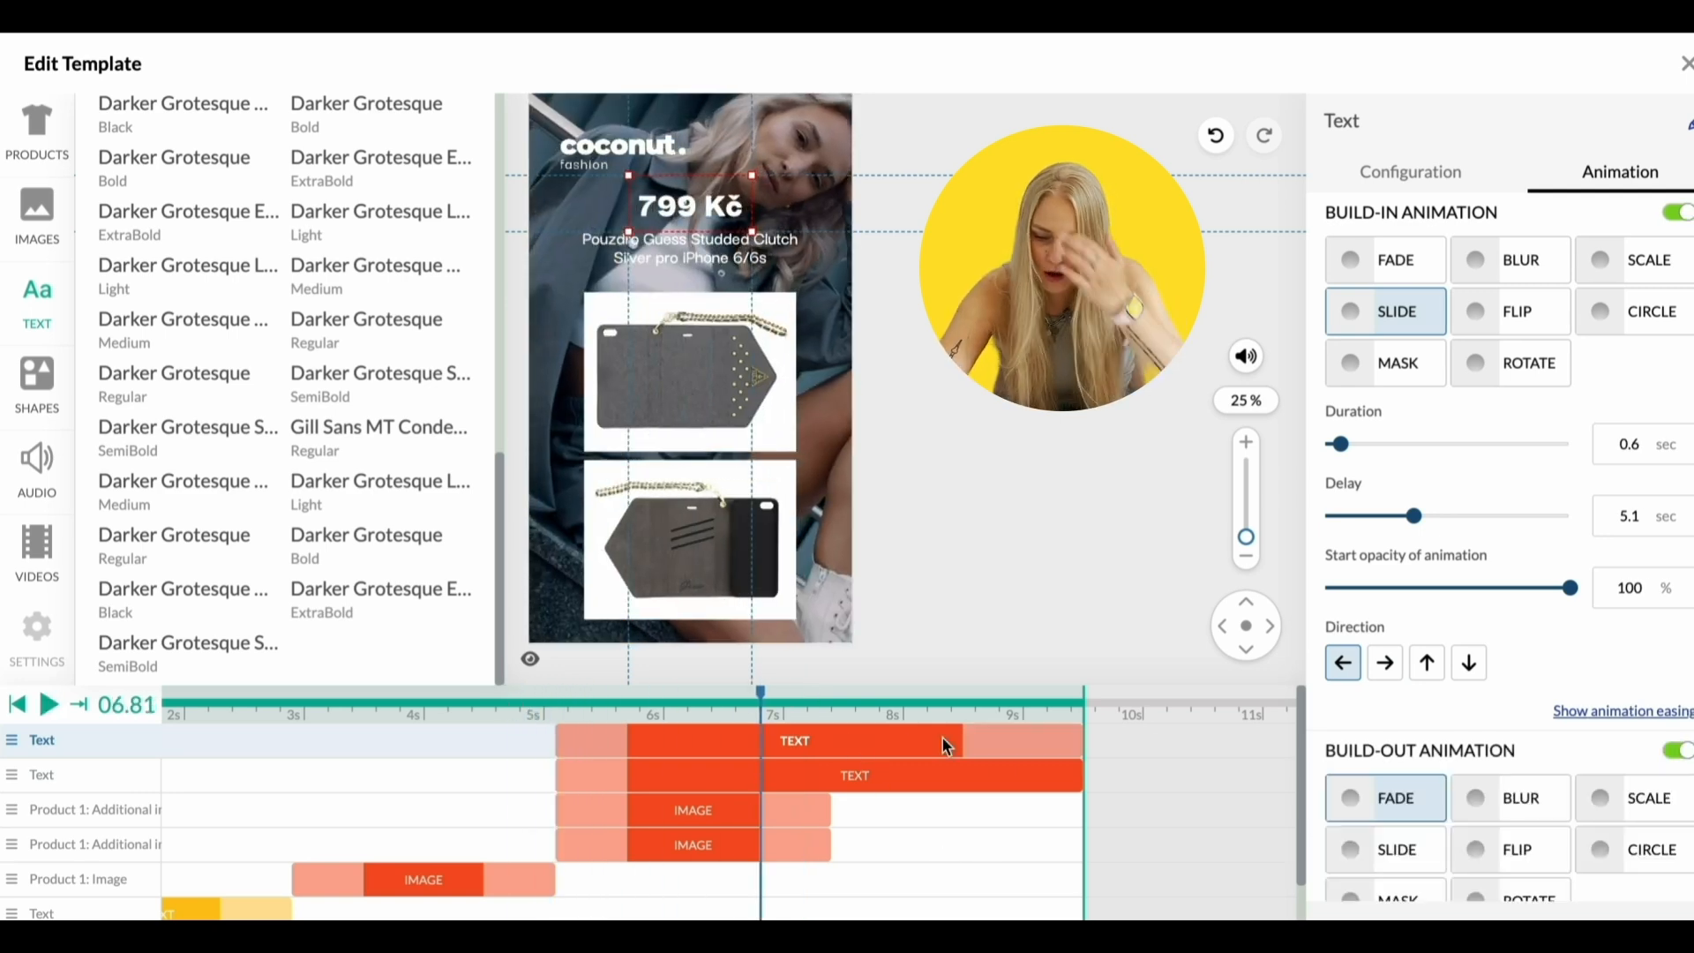
left_click(1381, 852)
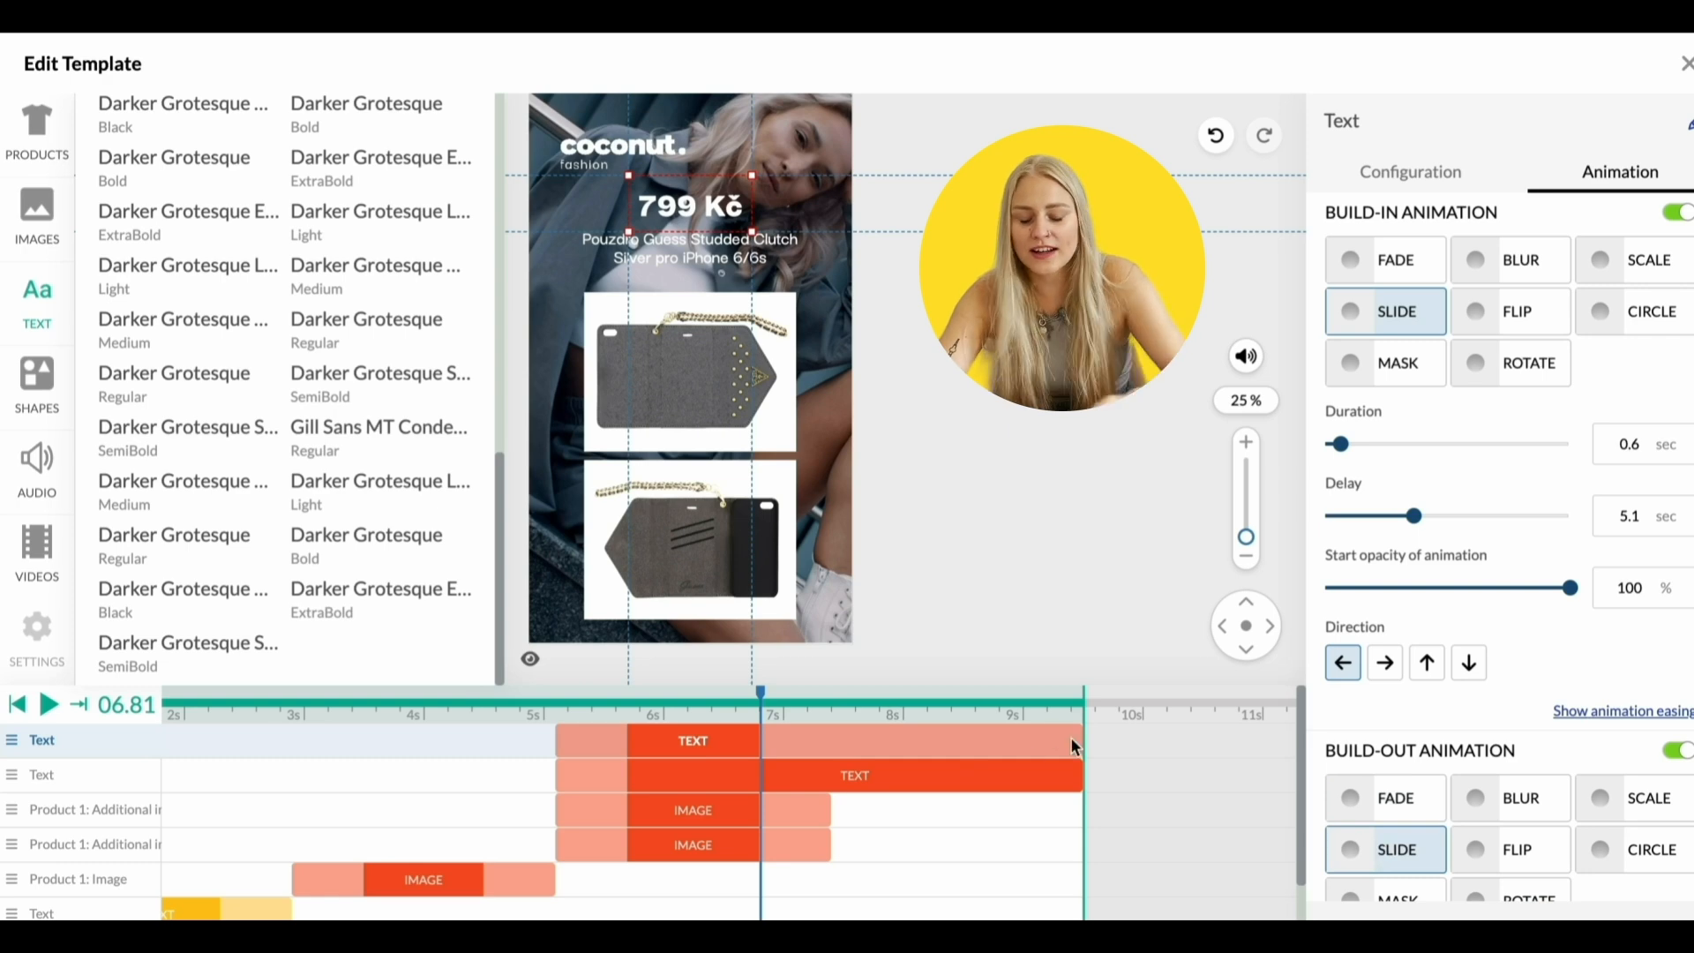
left_click_drag(1064, 741, 843, 741)
left_click_drag(638, 735, 805, 738)
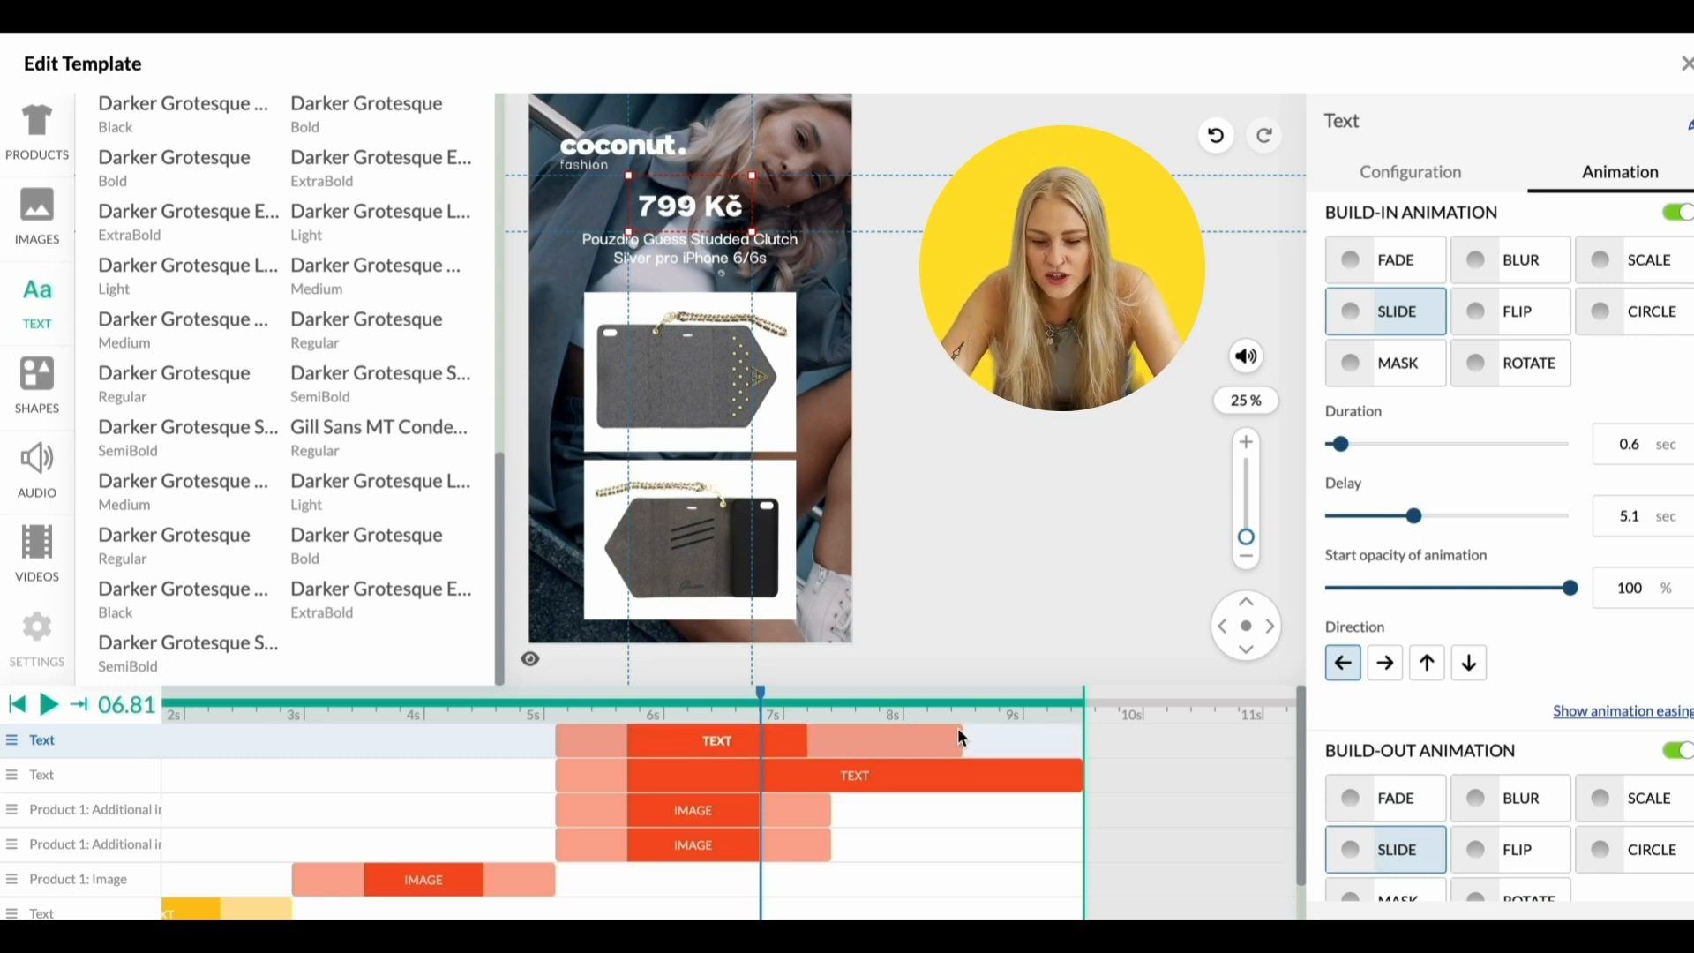
left_click_drag(960, 740, 762, 741)
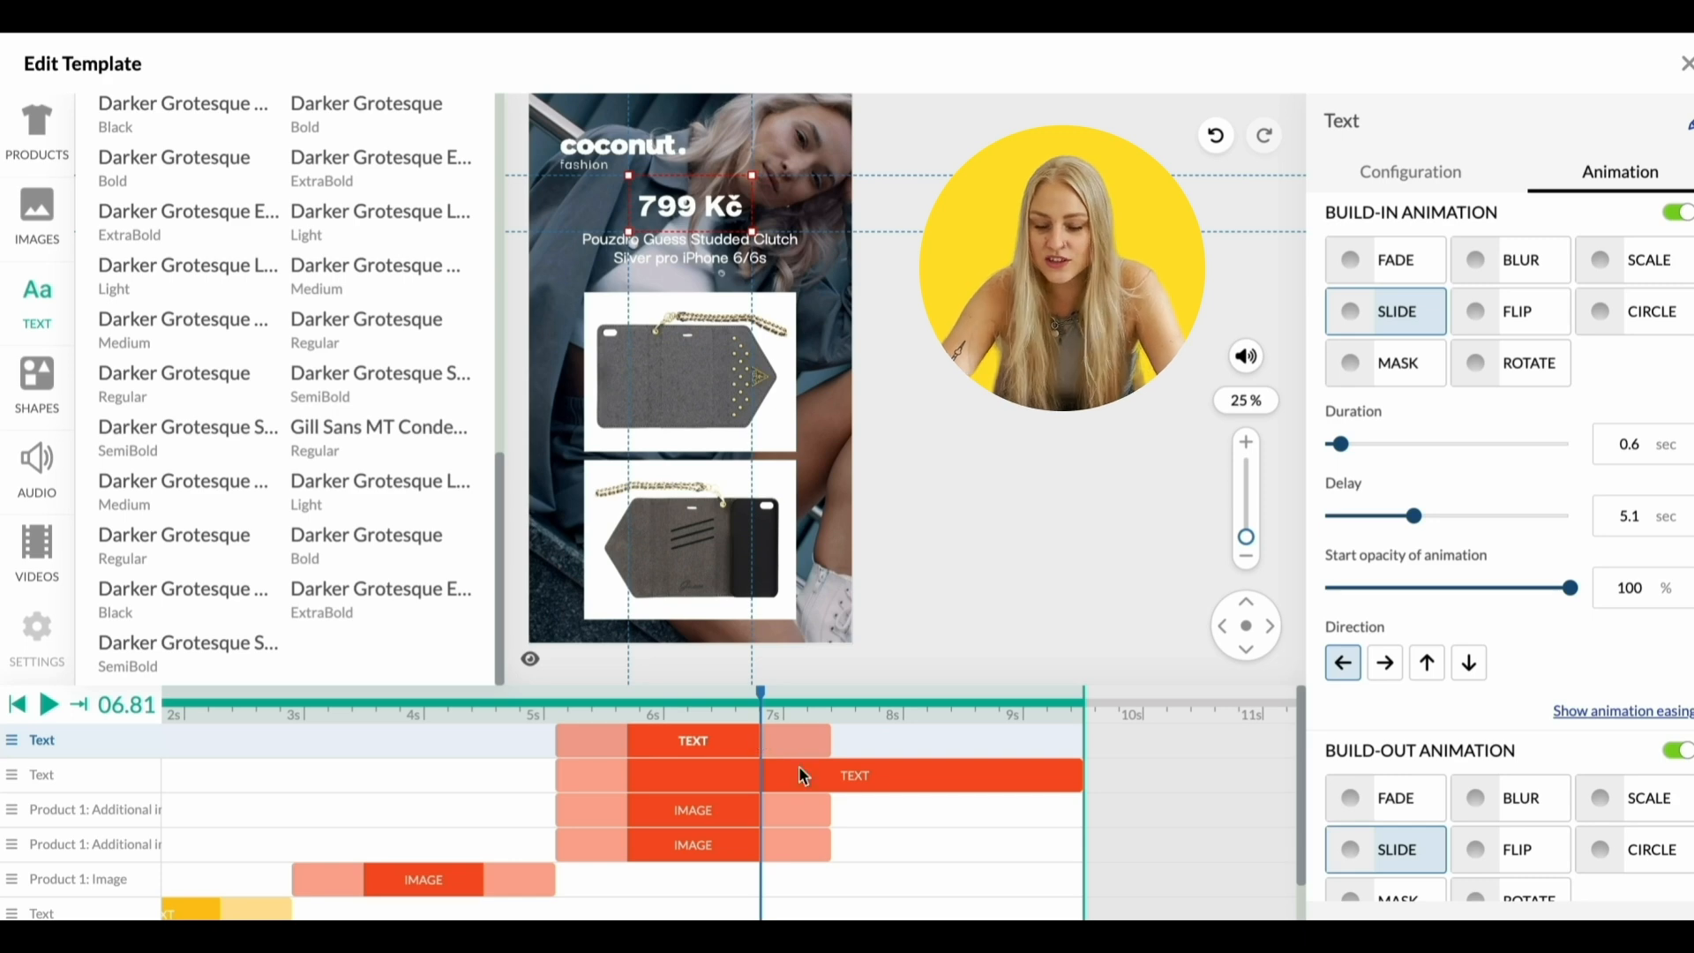
Give the product name a 0.6-second Slide build-out to the left, ending its layer with the product images, and preview it
scroll(1395, 829, "down", 5)
left_click(1017, 776)
left_click_drag(1082, 775, 828, 774)
left_click(1679, 754)
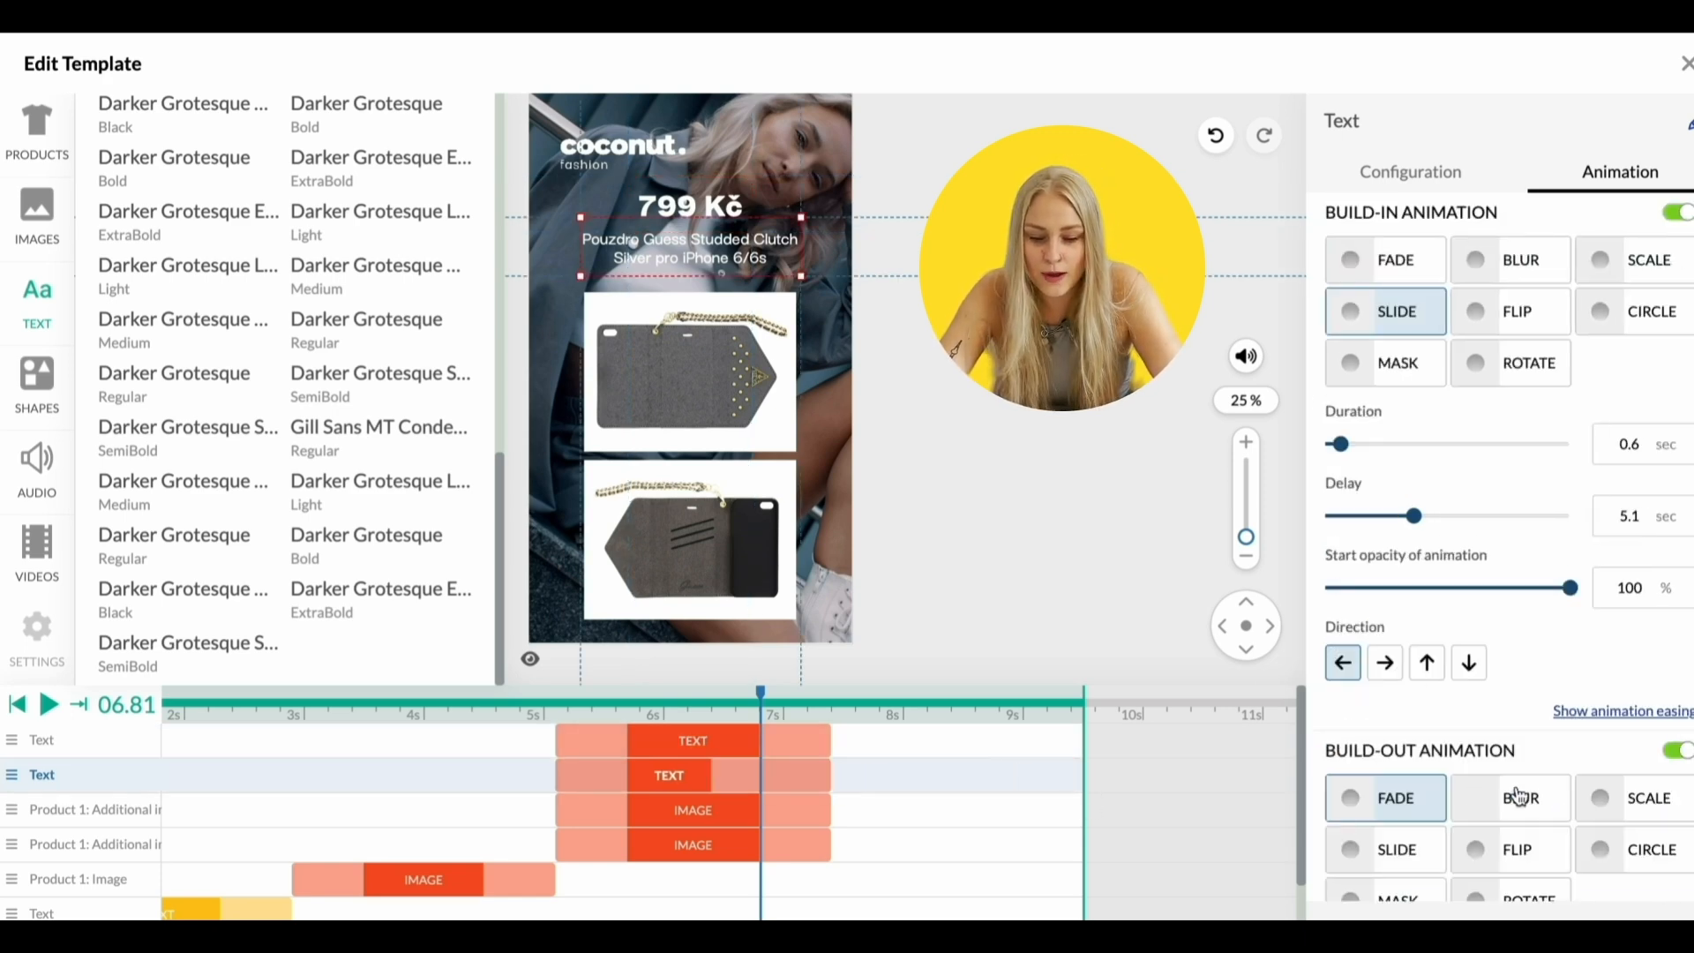
left_click_drag(717, 775, 760, 775)
left_click(1397, 849)
scroll(1376, 838, "down", 5)
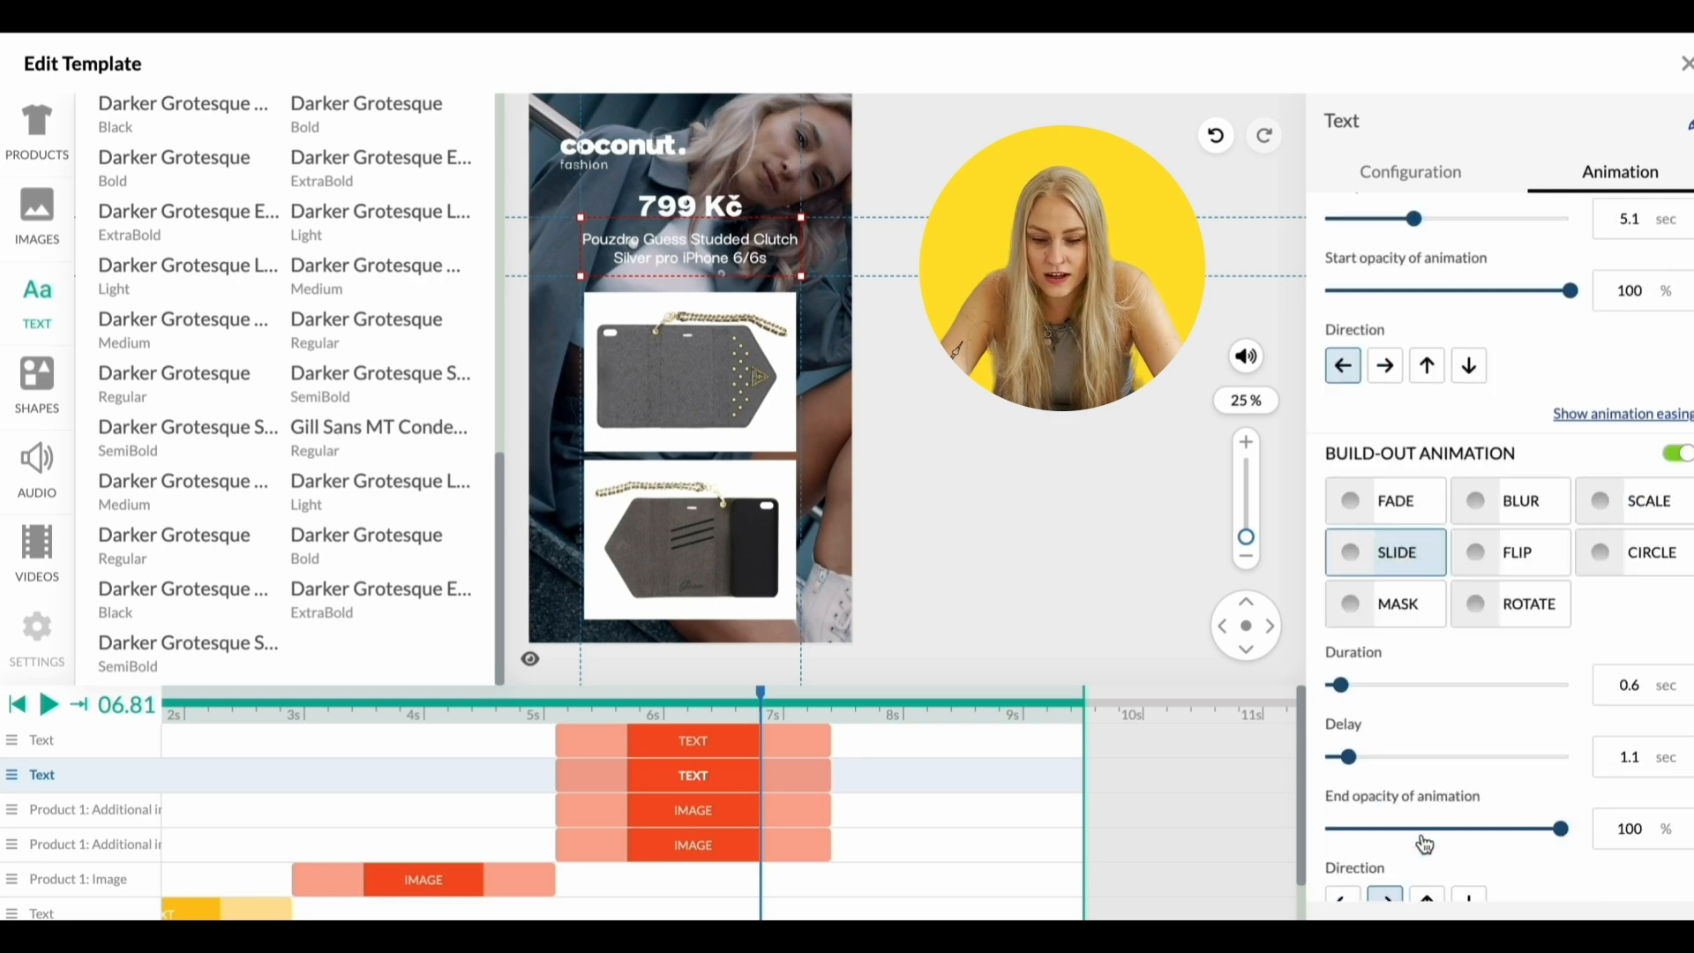
left_click_drag(750, 706, 477, 712)
key("space")
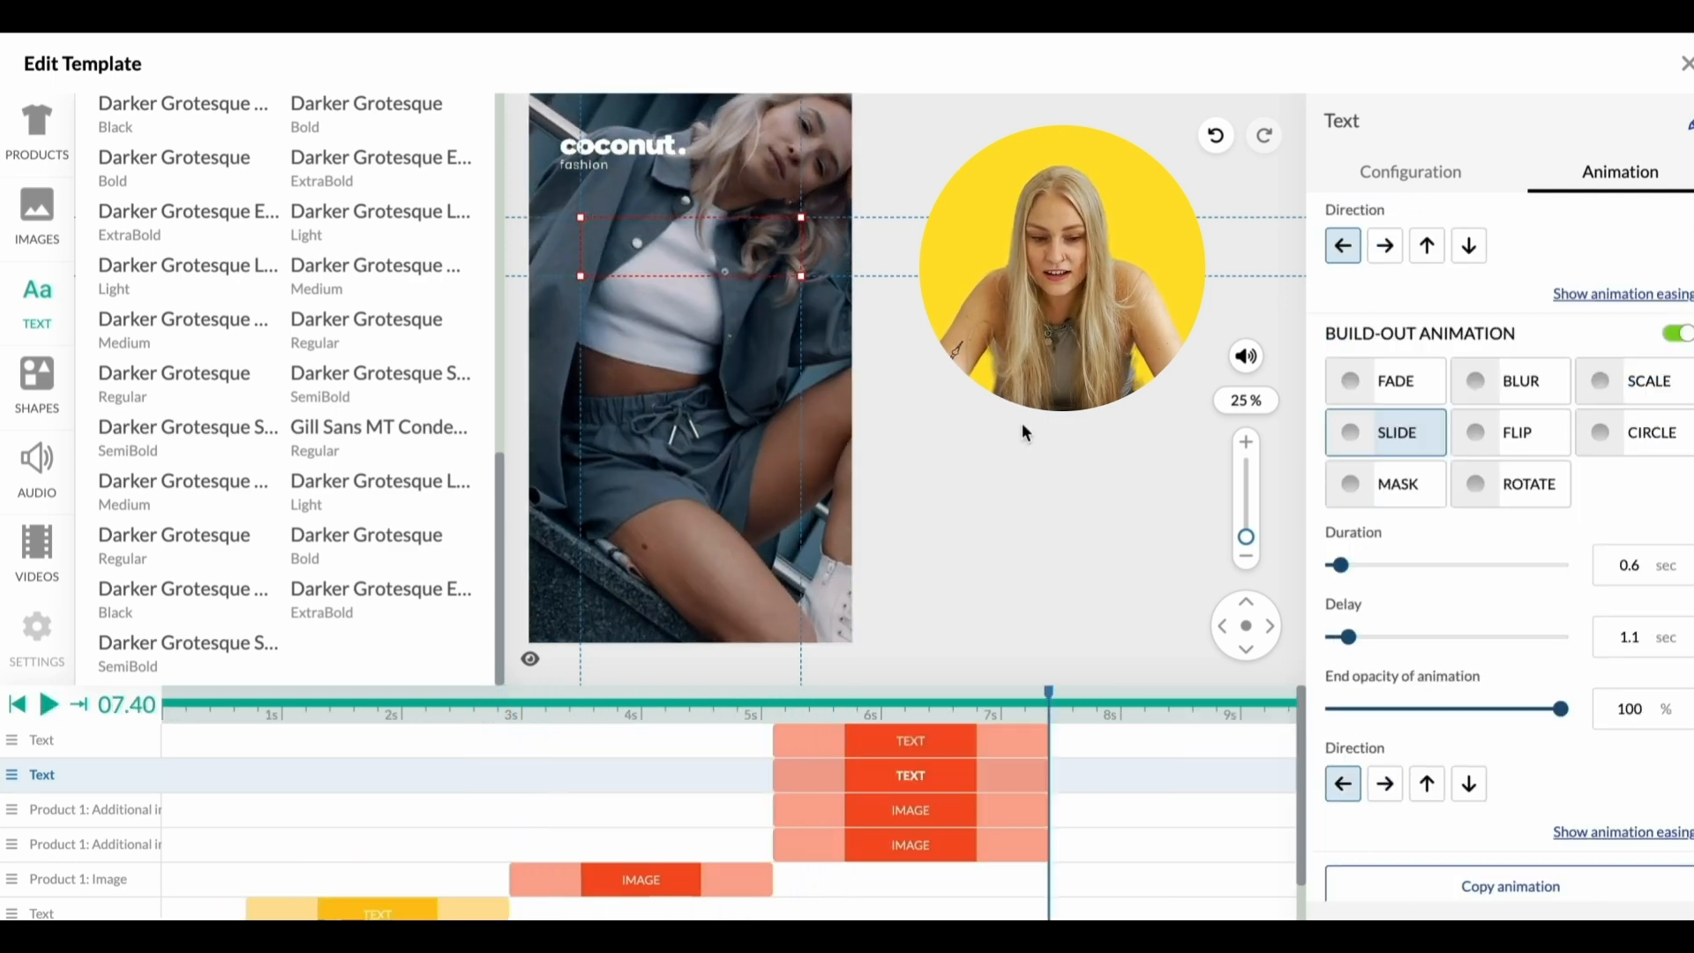
Add the product's upright chain-wallet image starting at 7.4 seconds and give it a 0.6-second Fade build-in animation
left_click(37, 133)
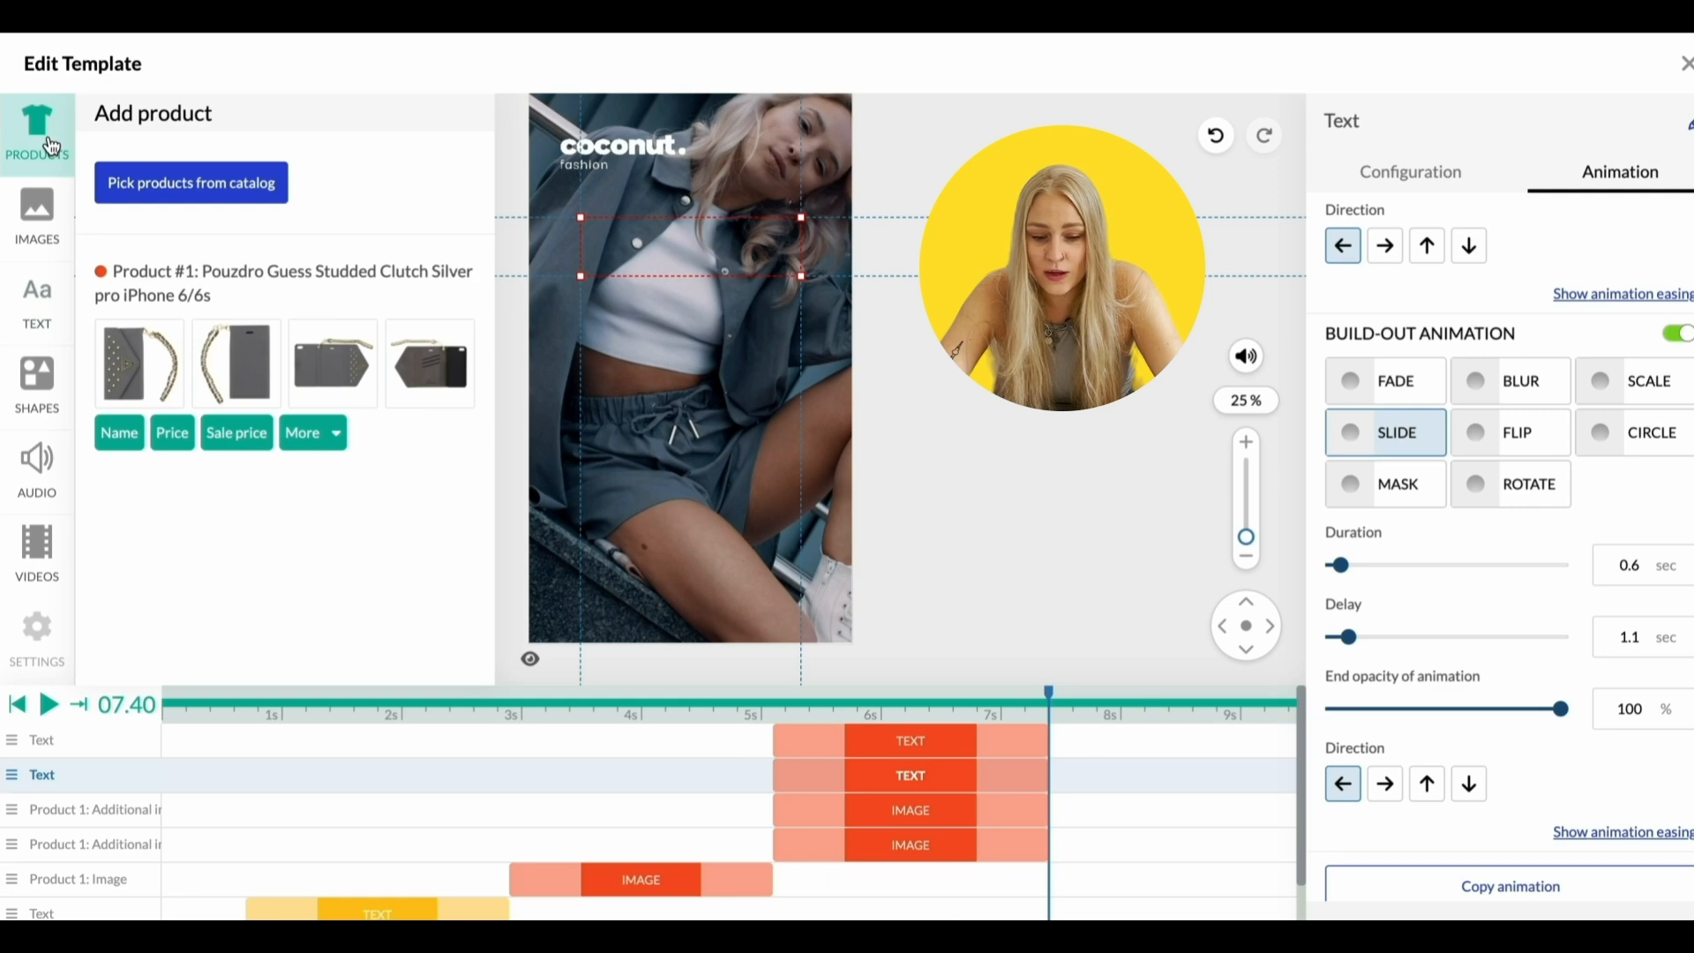
left_click(252, 388)
left_click_drag(166, 739, 1050, 739)
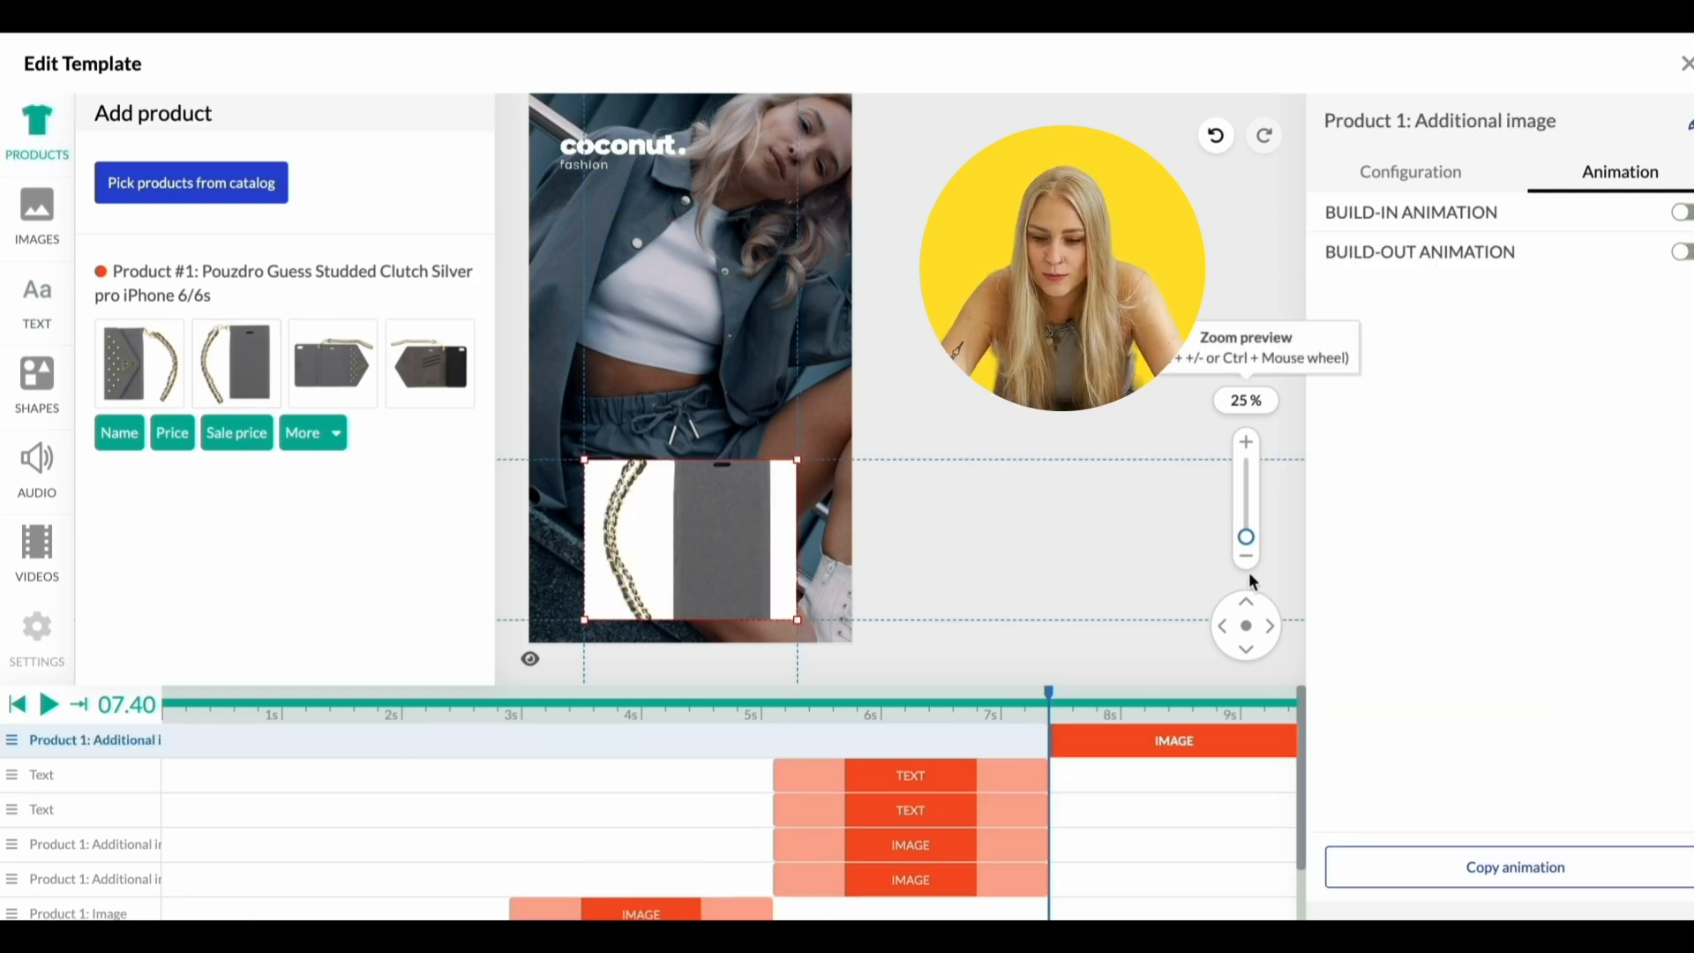
left_click(1681, 212)
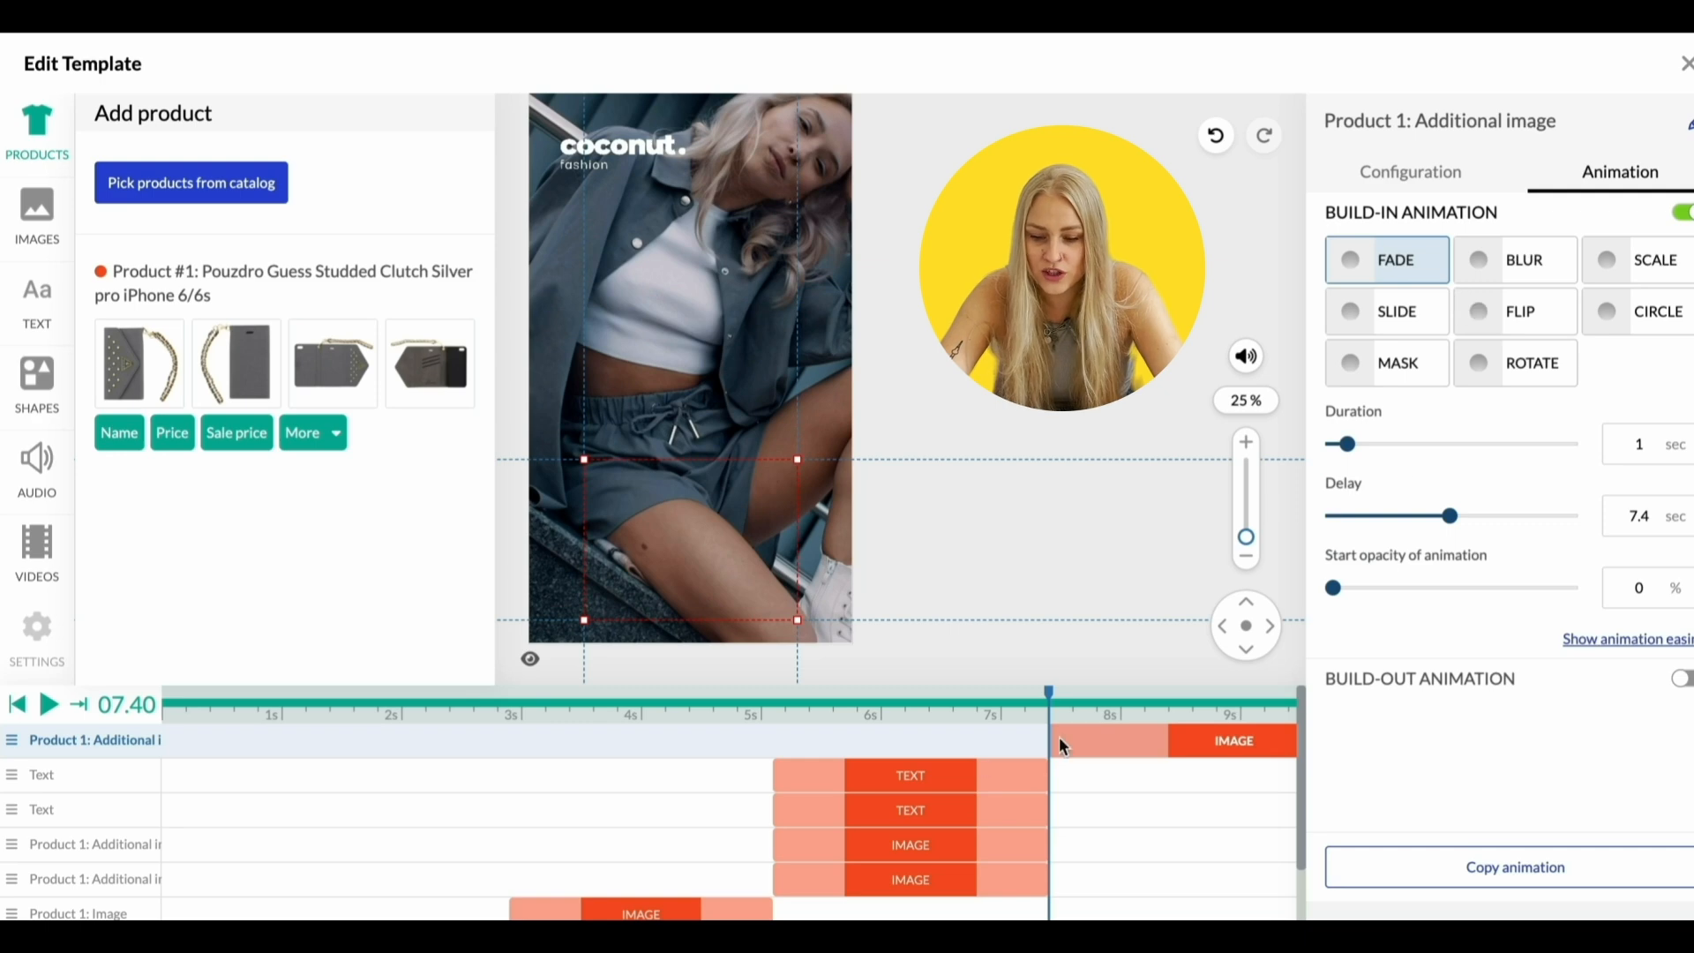
left_click_drag(1169, 741, 1121, 741)
key("space")
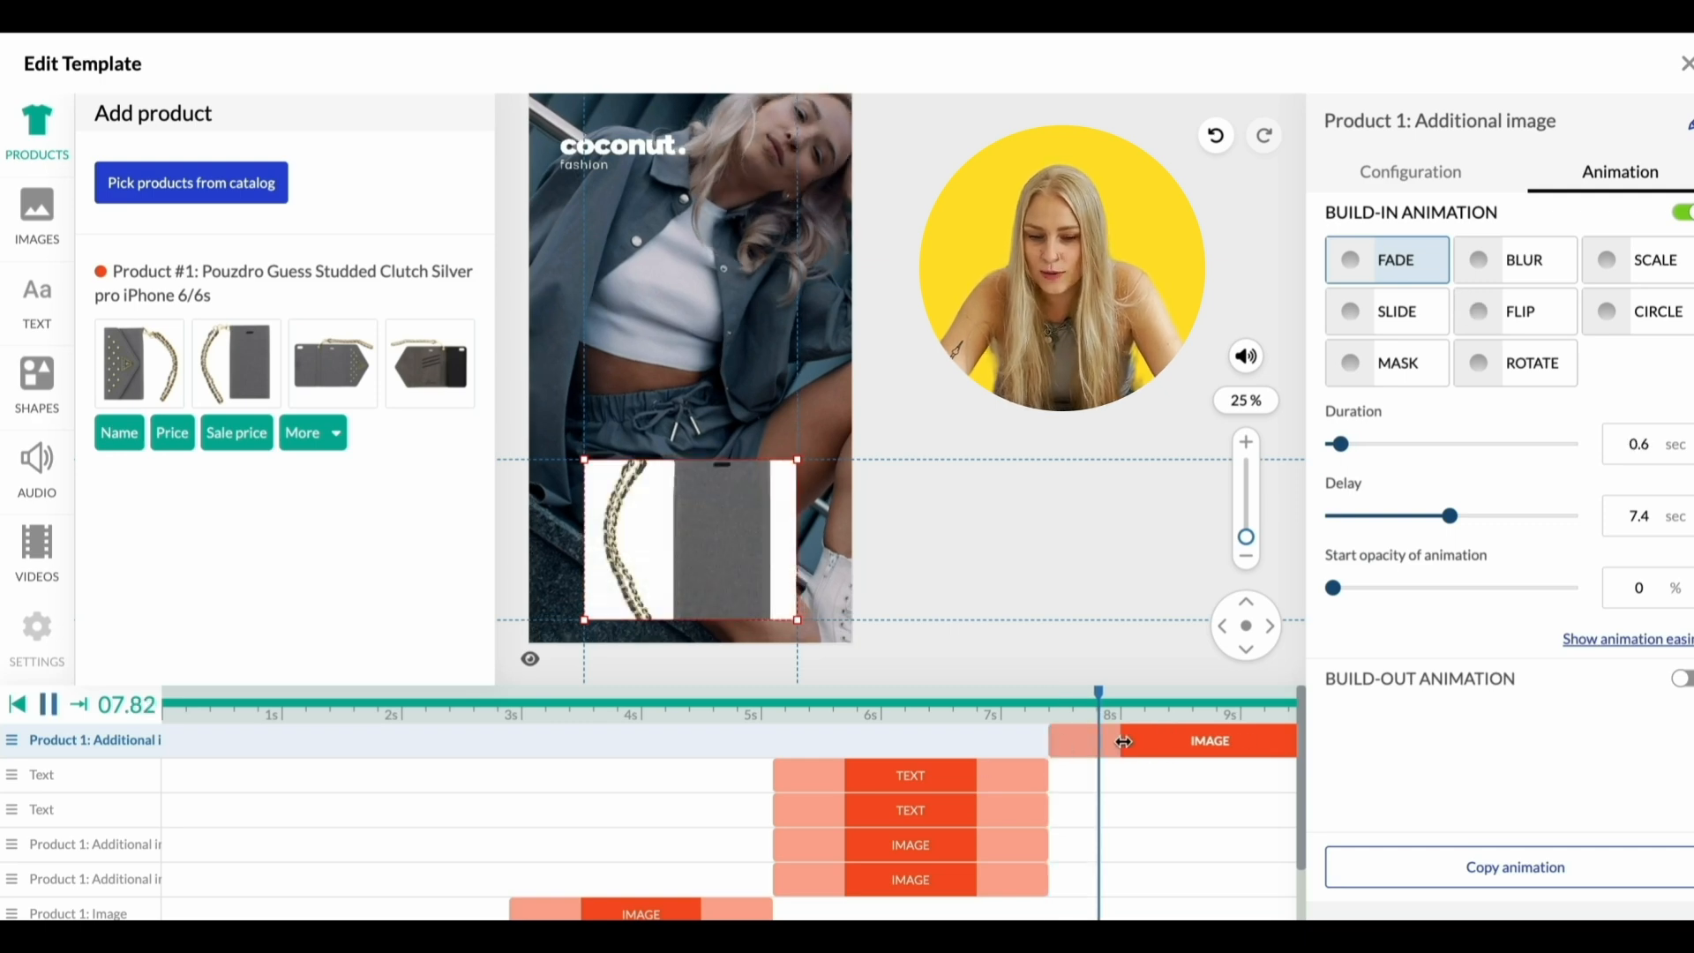
key("space")
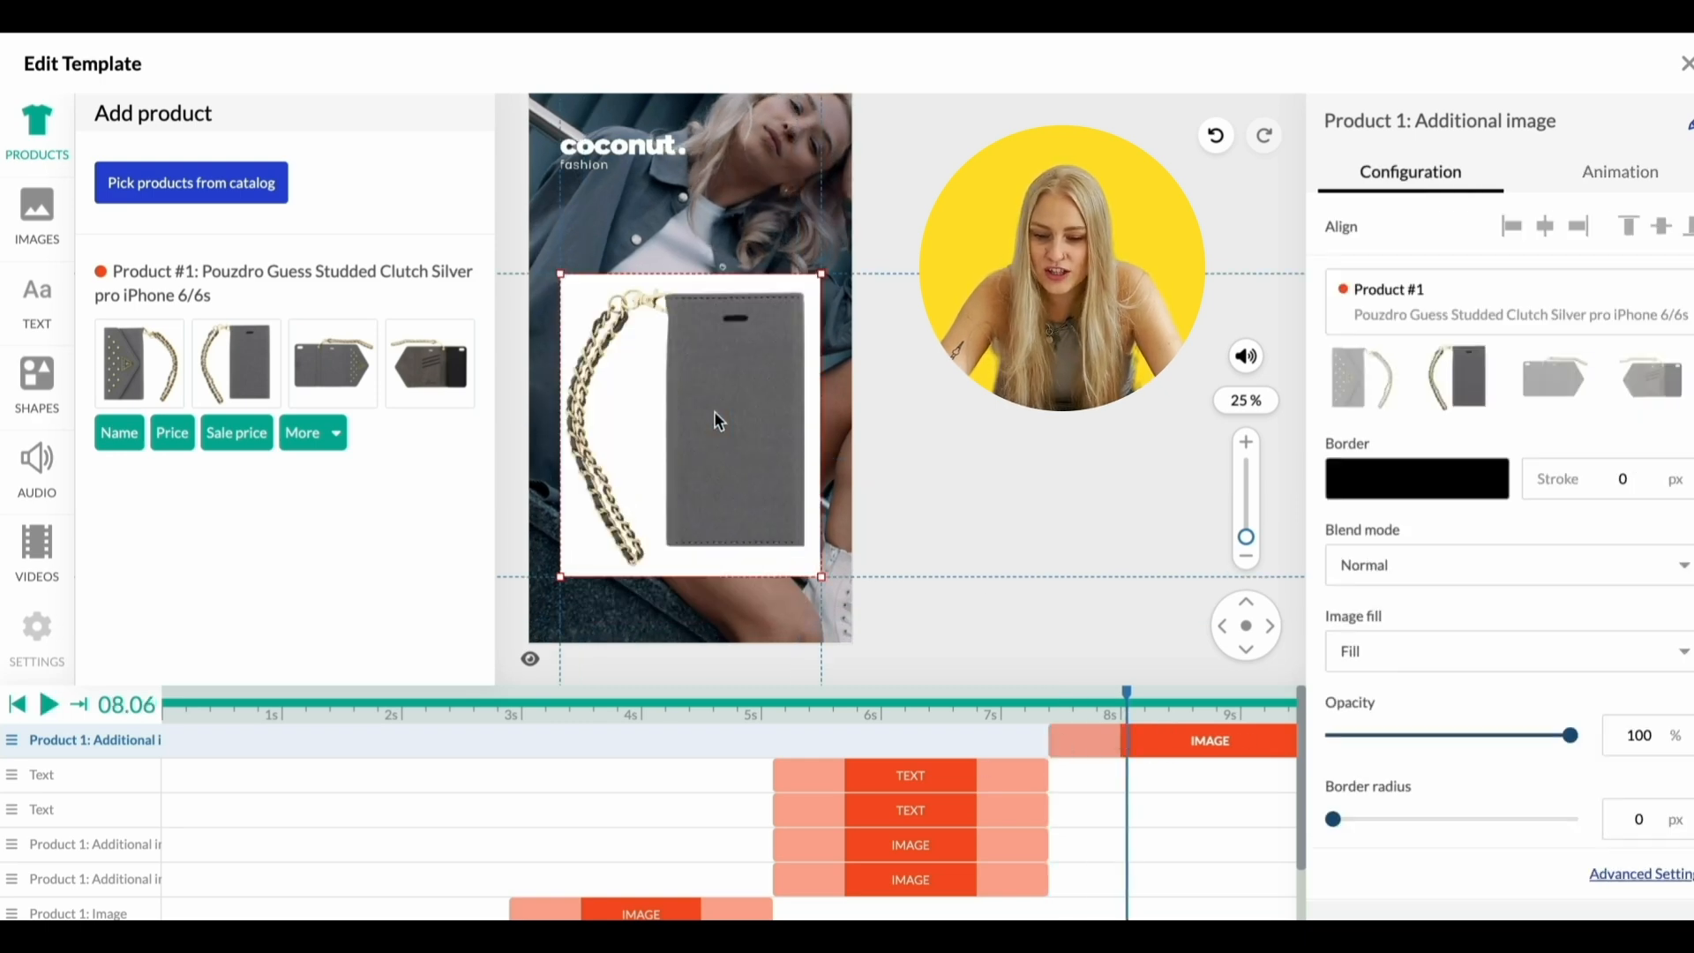
Enlarge the new product image, place it below the logo, switch its build-in to Slide and preview it
left_click_drag(712, 410, 718, 358)
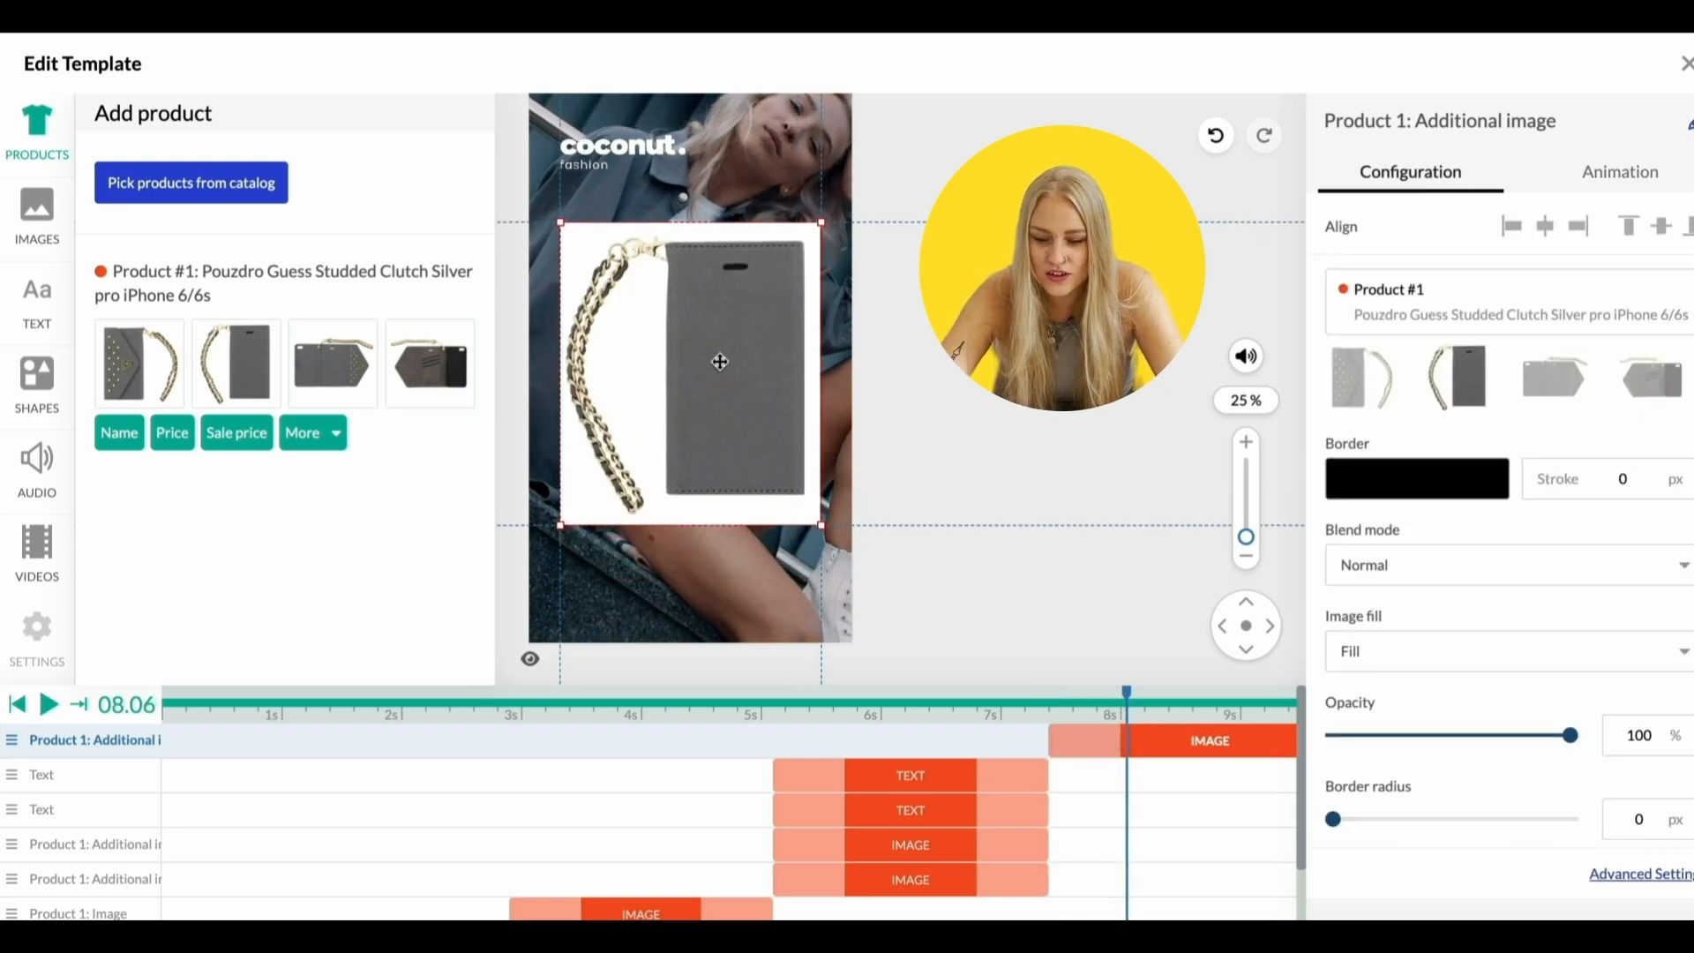
left_click(1637, 171)
left_click(1395, 313)
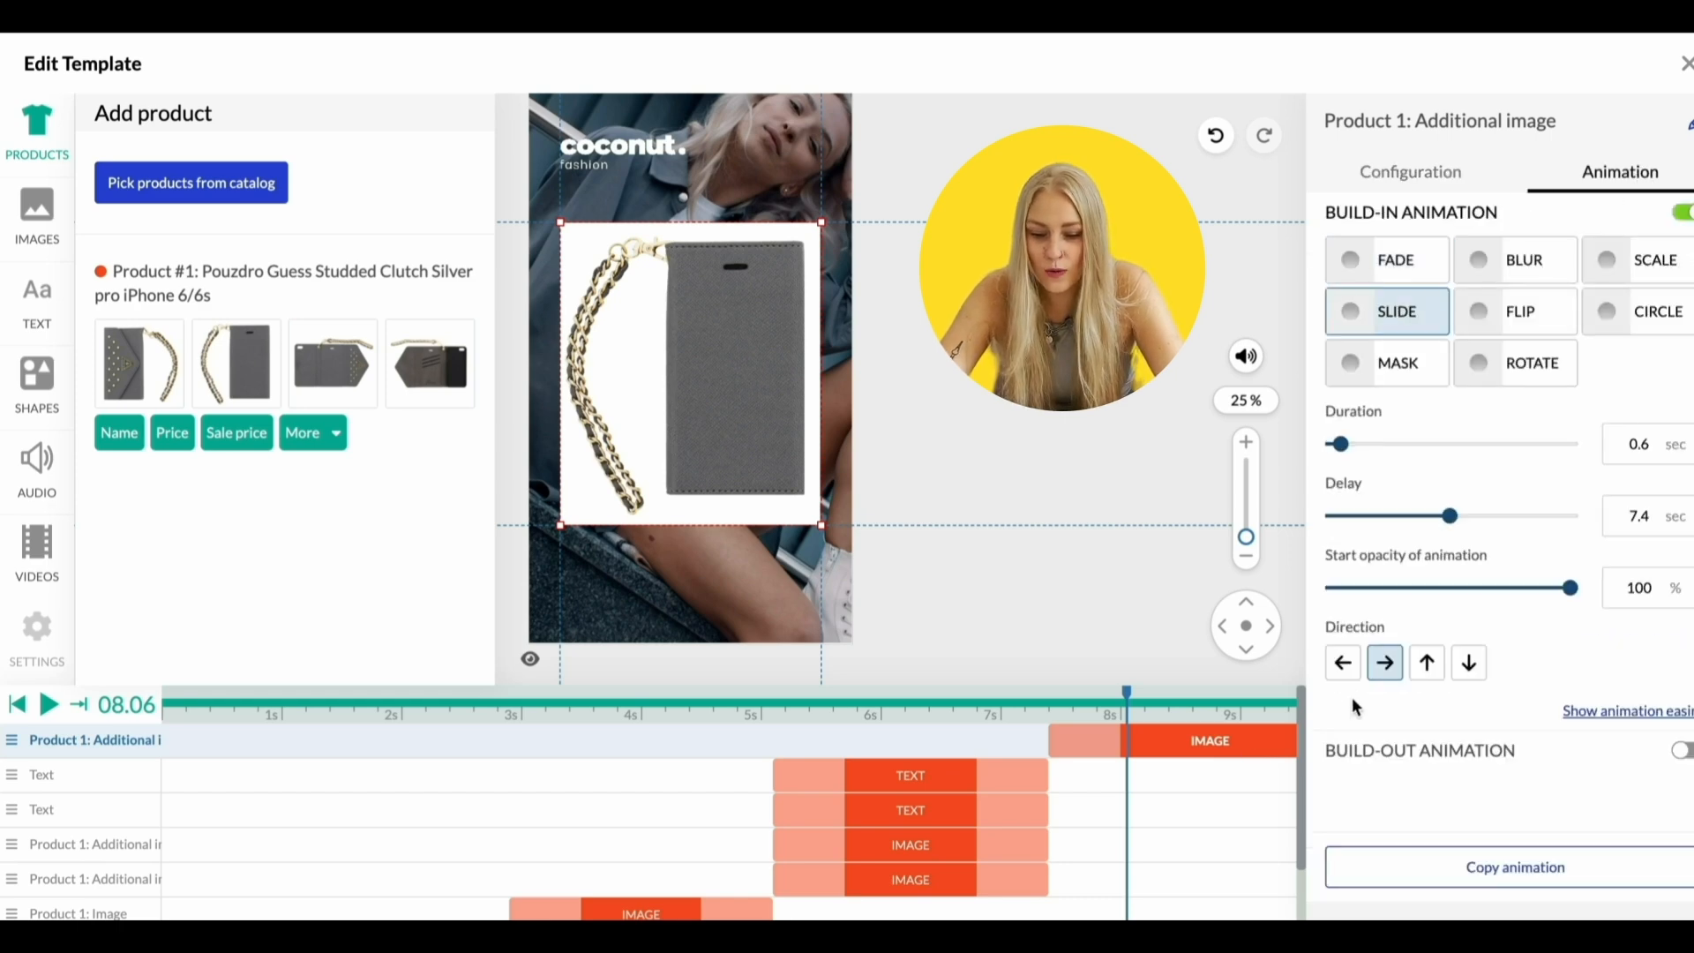
left_click_drag(1123, 703, 991, 709)
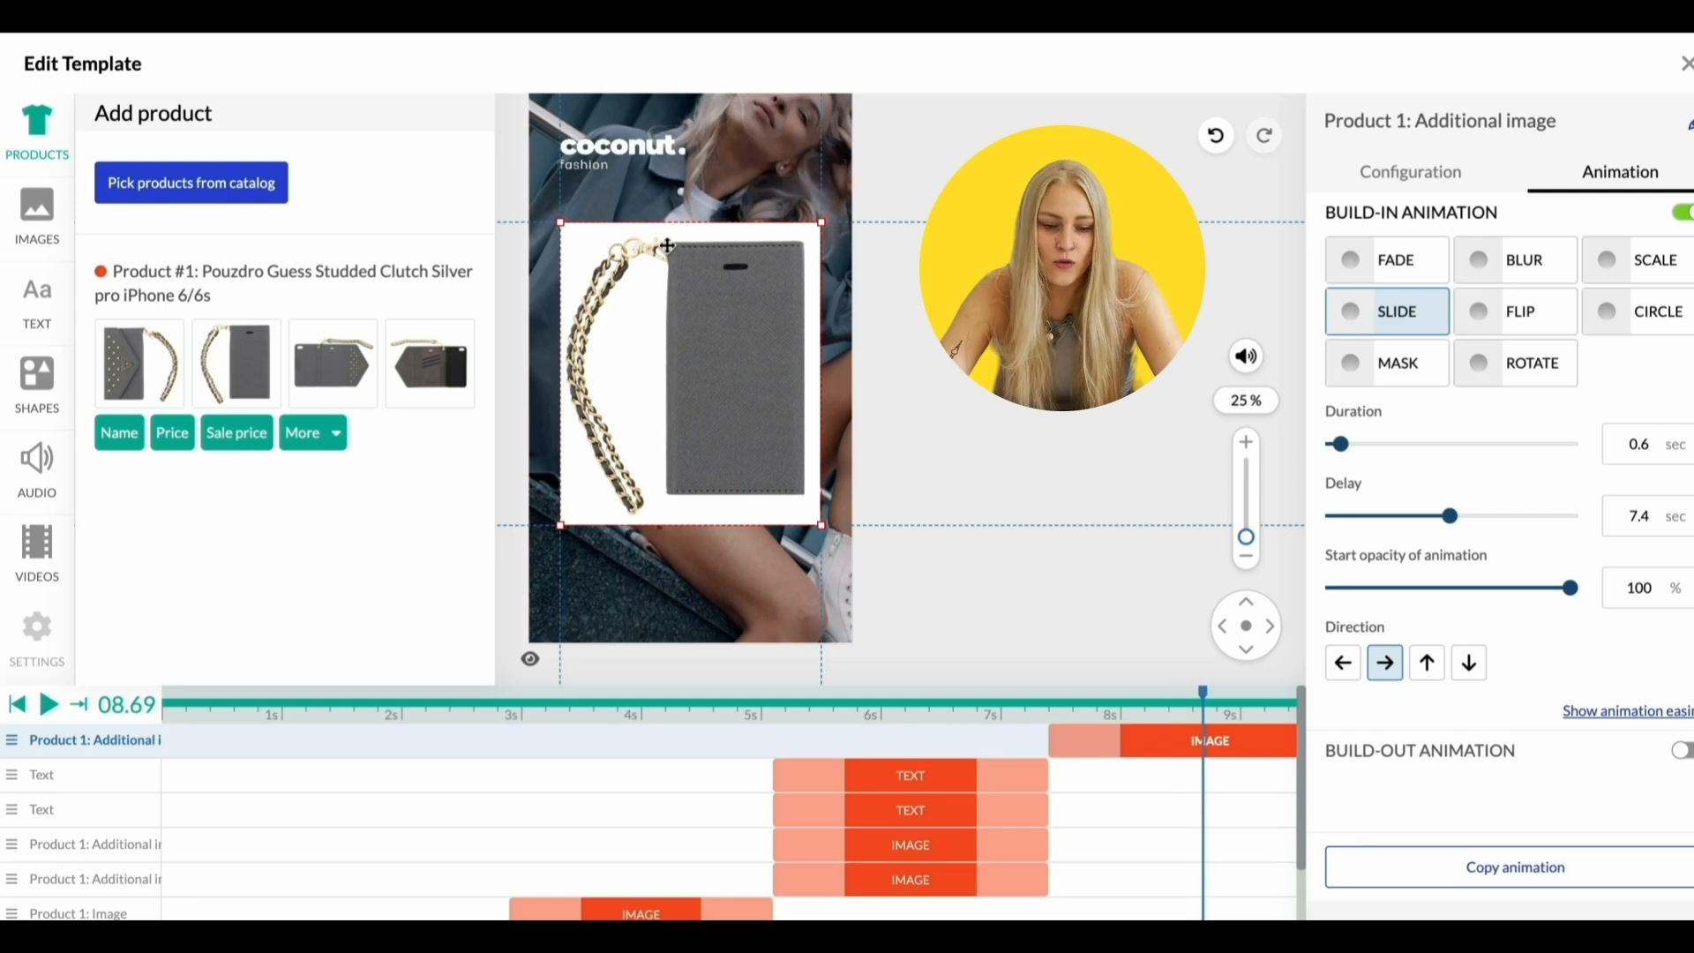
Add a square shape and resize it to a rectangle of about 656 × 192 px over the product image
left_click(43, 378)
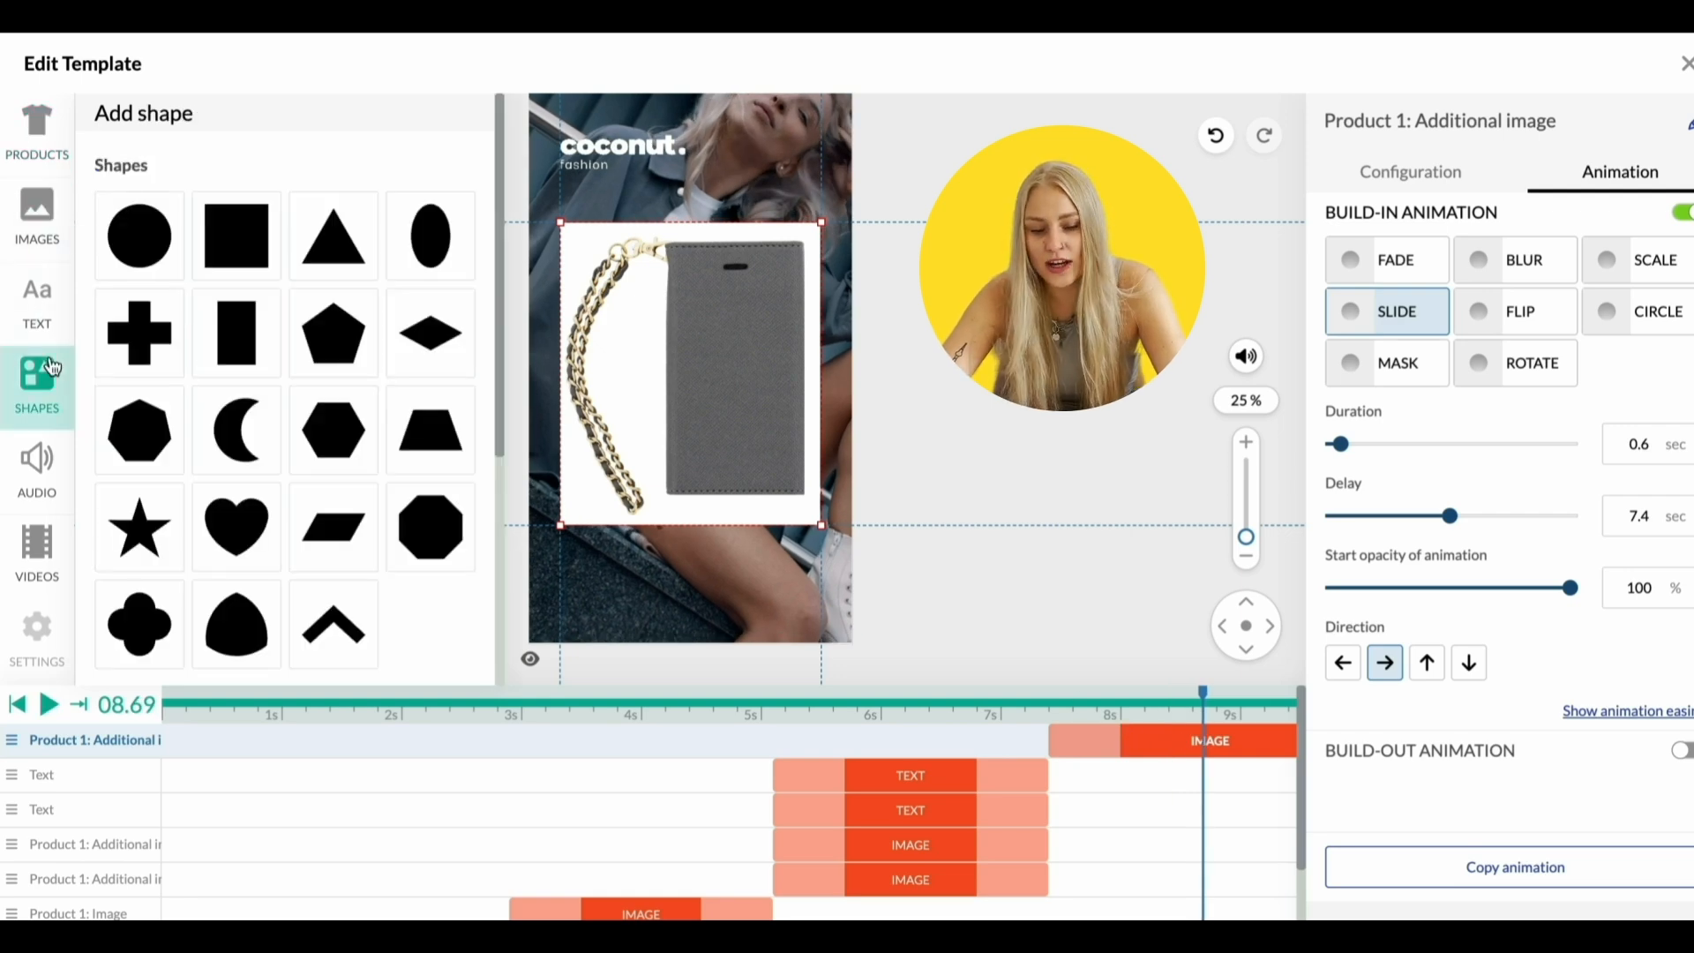
left_click(235, 258)
left_click_drag(713, 224, 706, 422)
left_click_drag(821, 419, 768, 425)
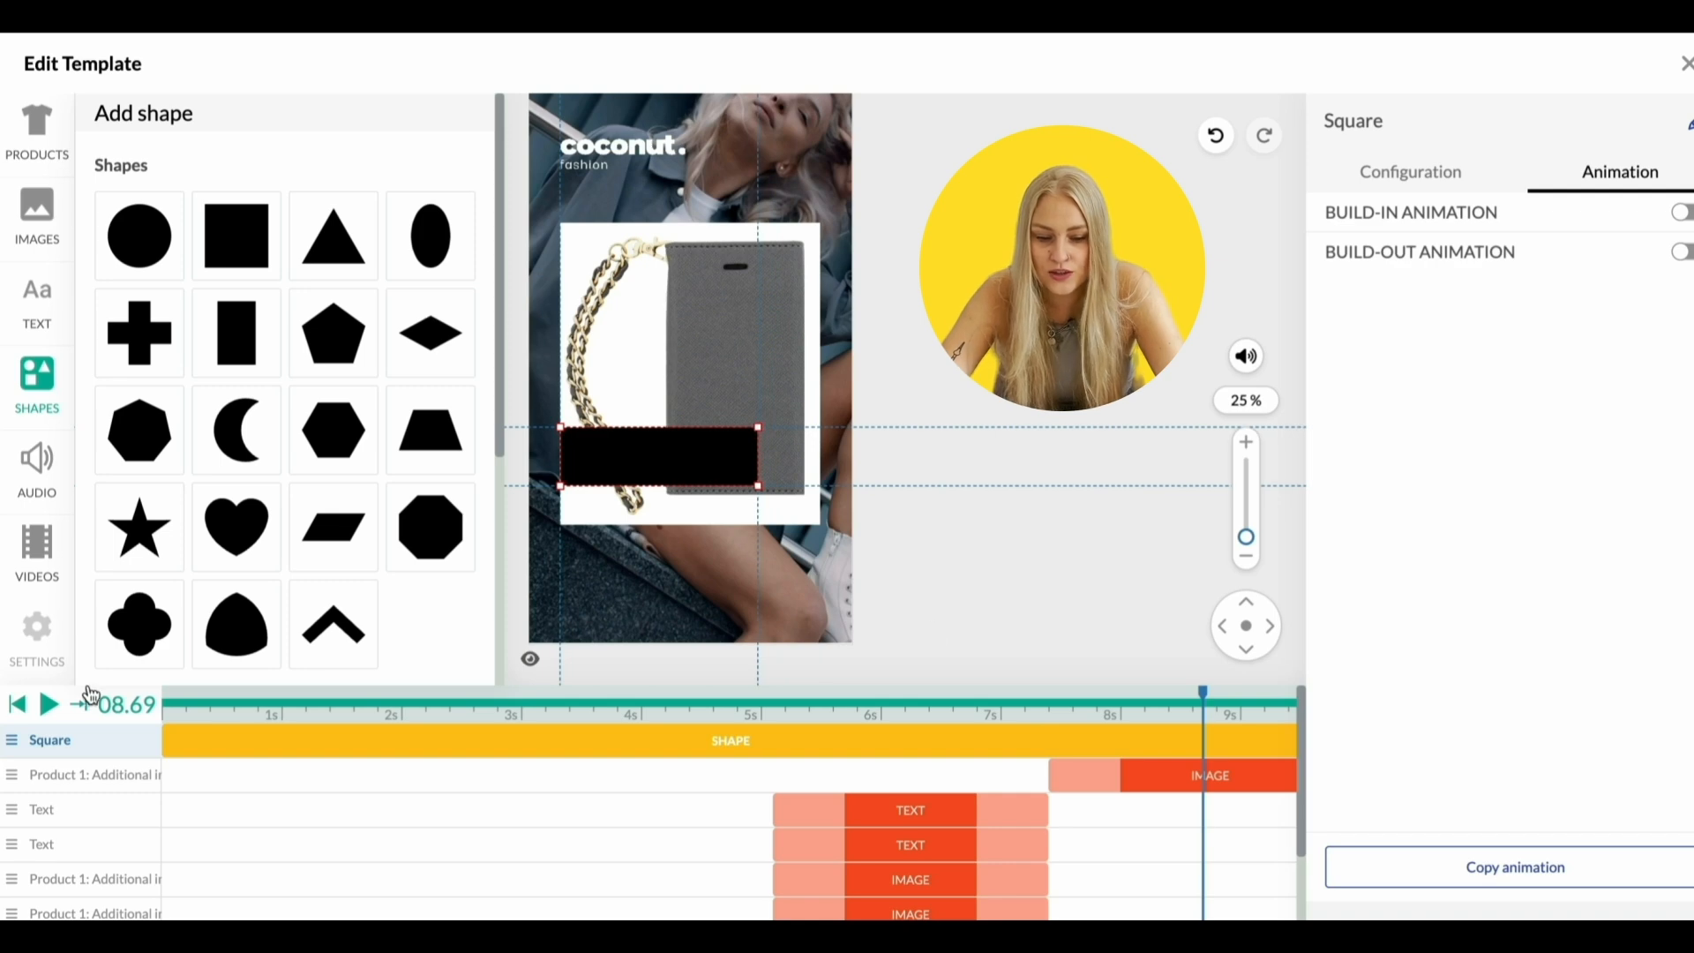
Start the rectangle at 7.4 seconds with the product image and give it a 0.6-second Scale build-in animation
left_click_drag(165, 742, 1054, 759)
left_click(1680, 212)
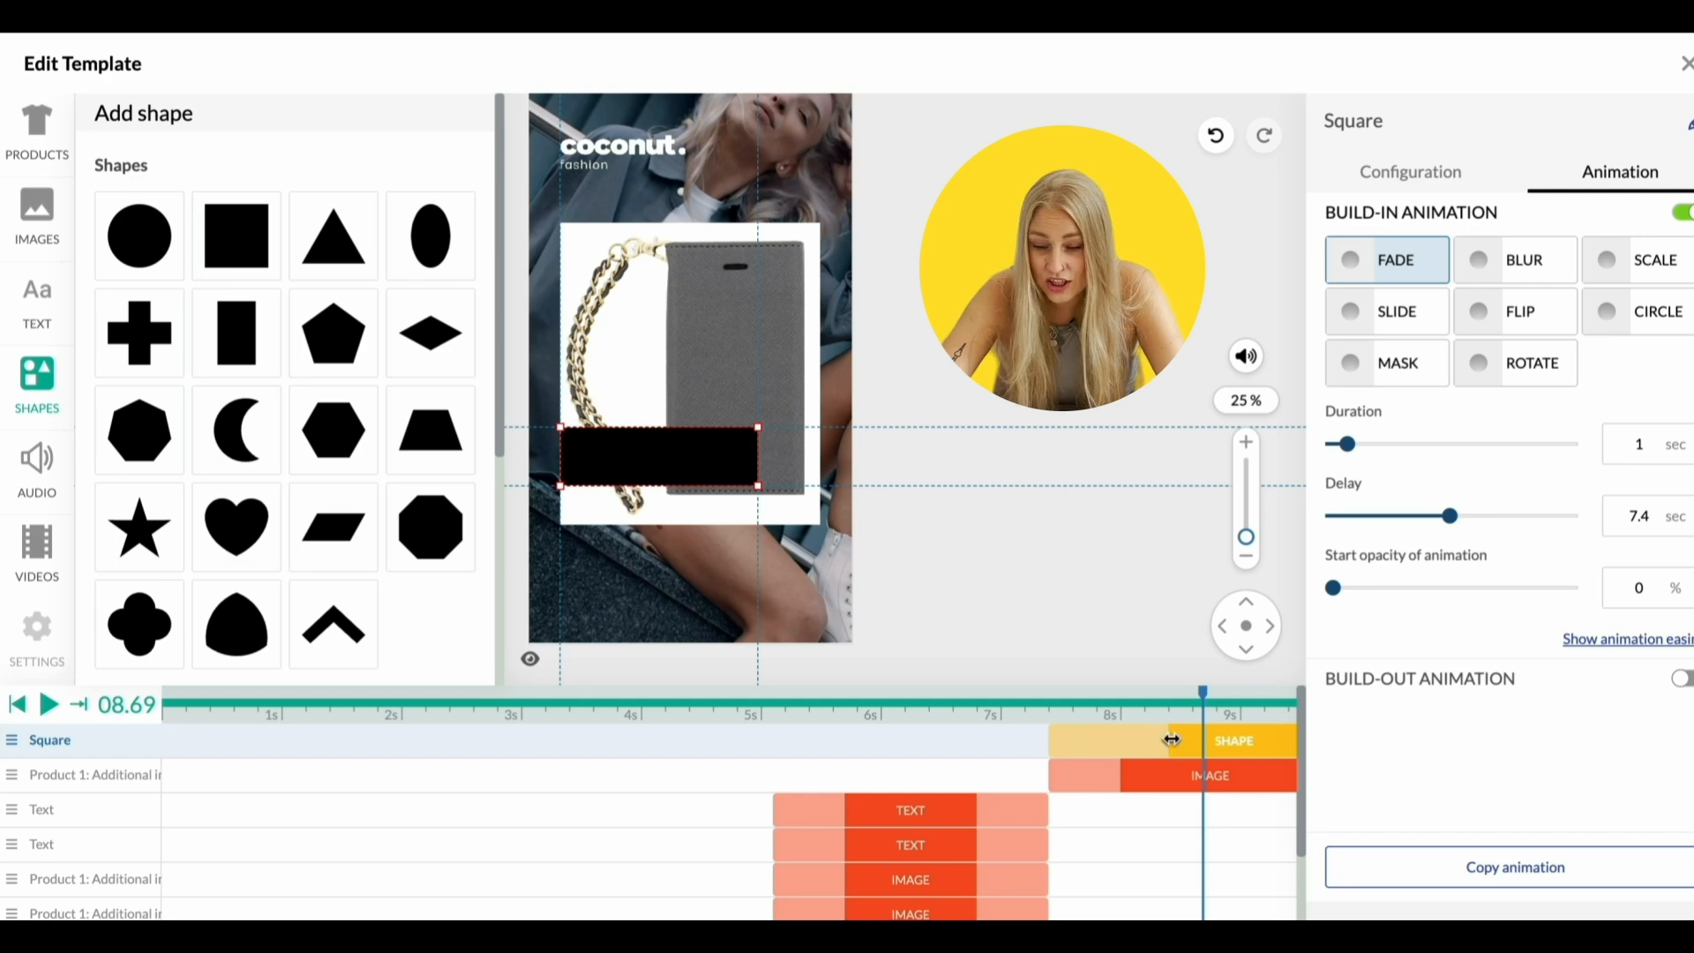
left_click(1603, 256)
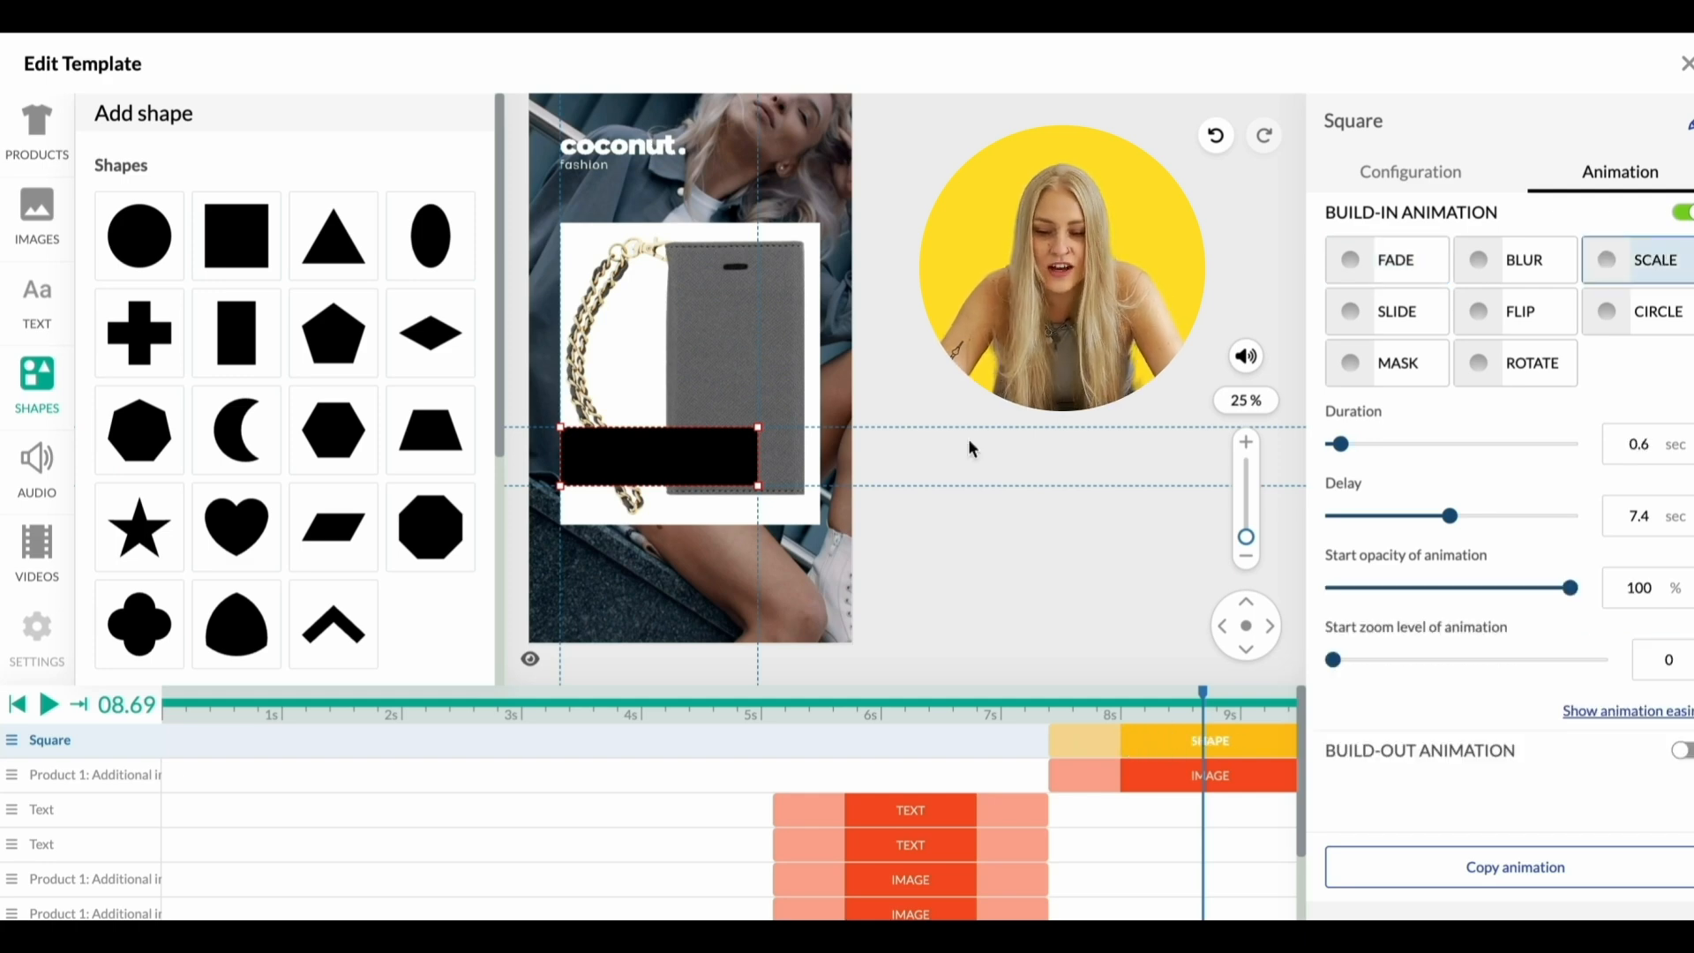
Centre the rectangle horizontally, fill it with white and move it below the product image
left_click(1467, 175)
left_click(1538, 226)
left_click(1415, 414)
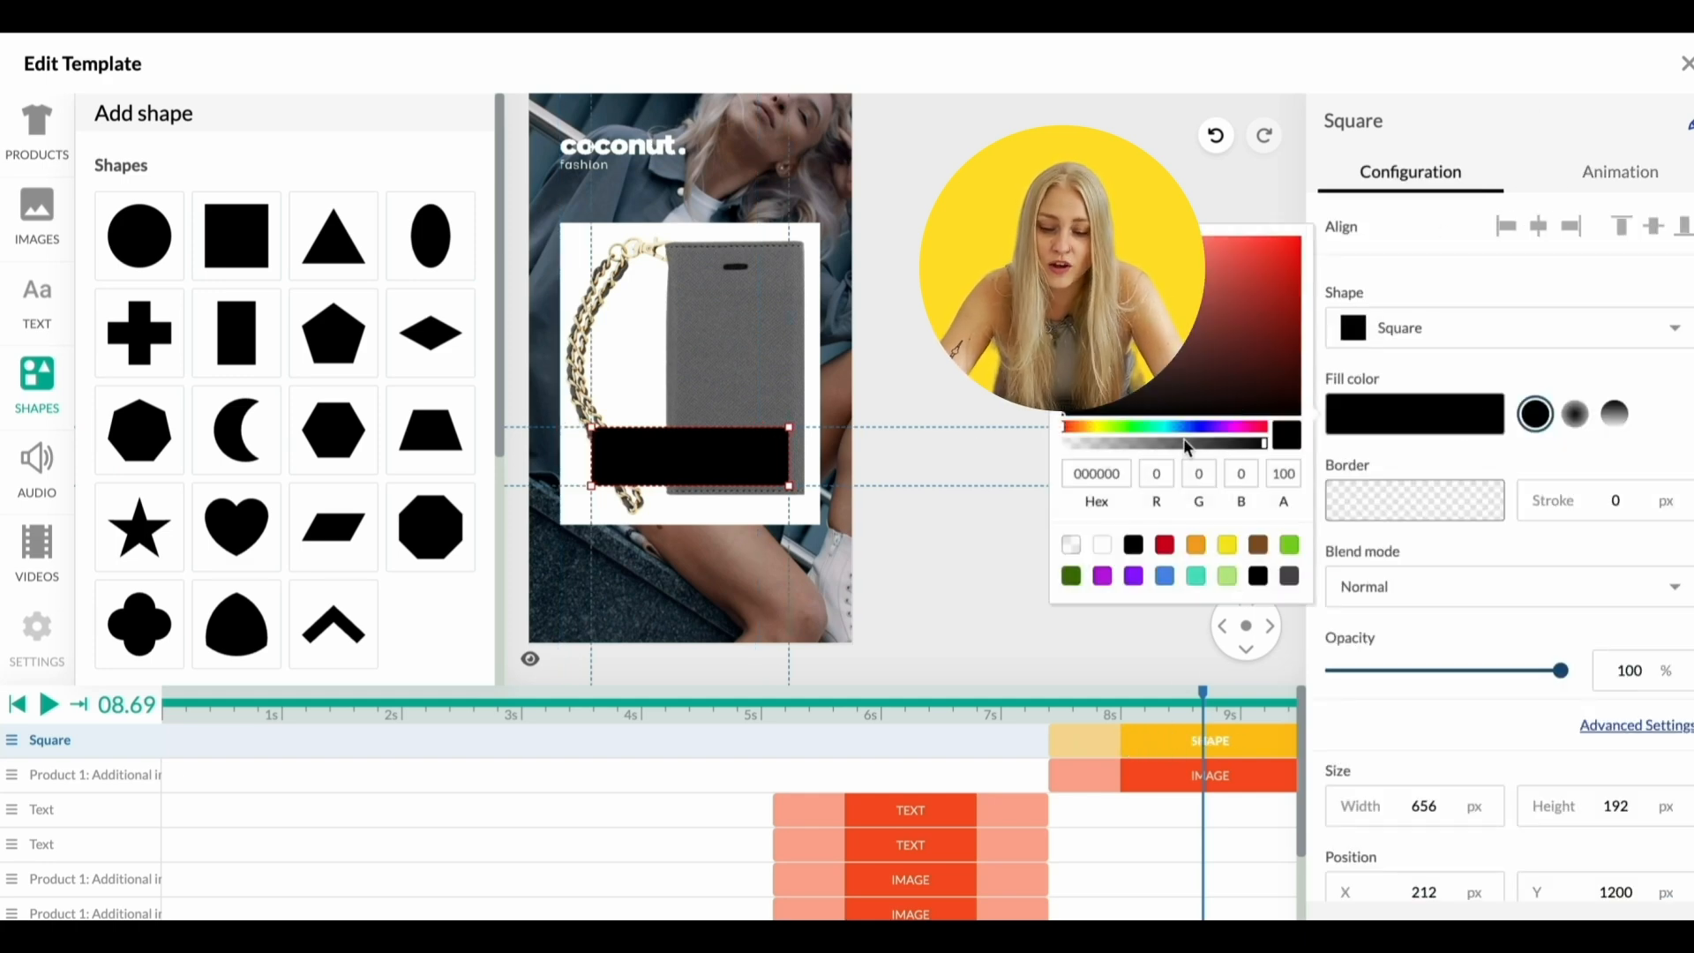
left_click(1103, 545)
left_click_drag(737, 473, 737, 572)
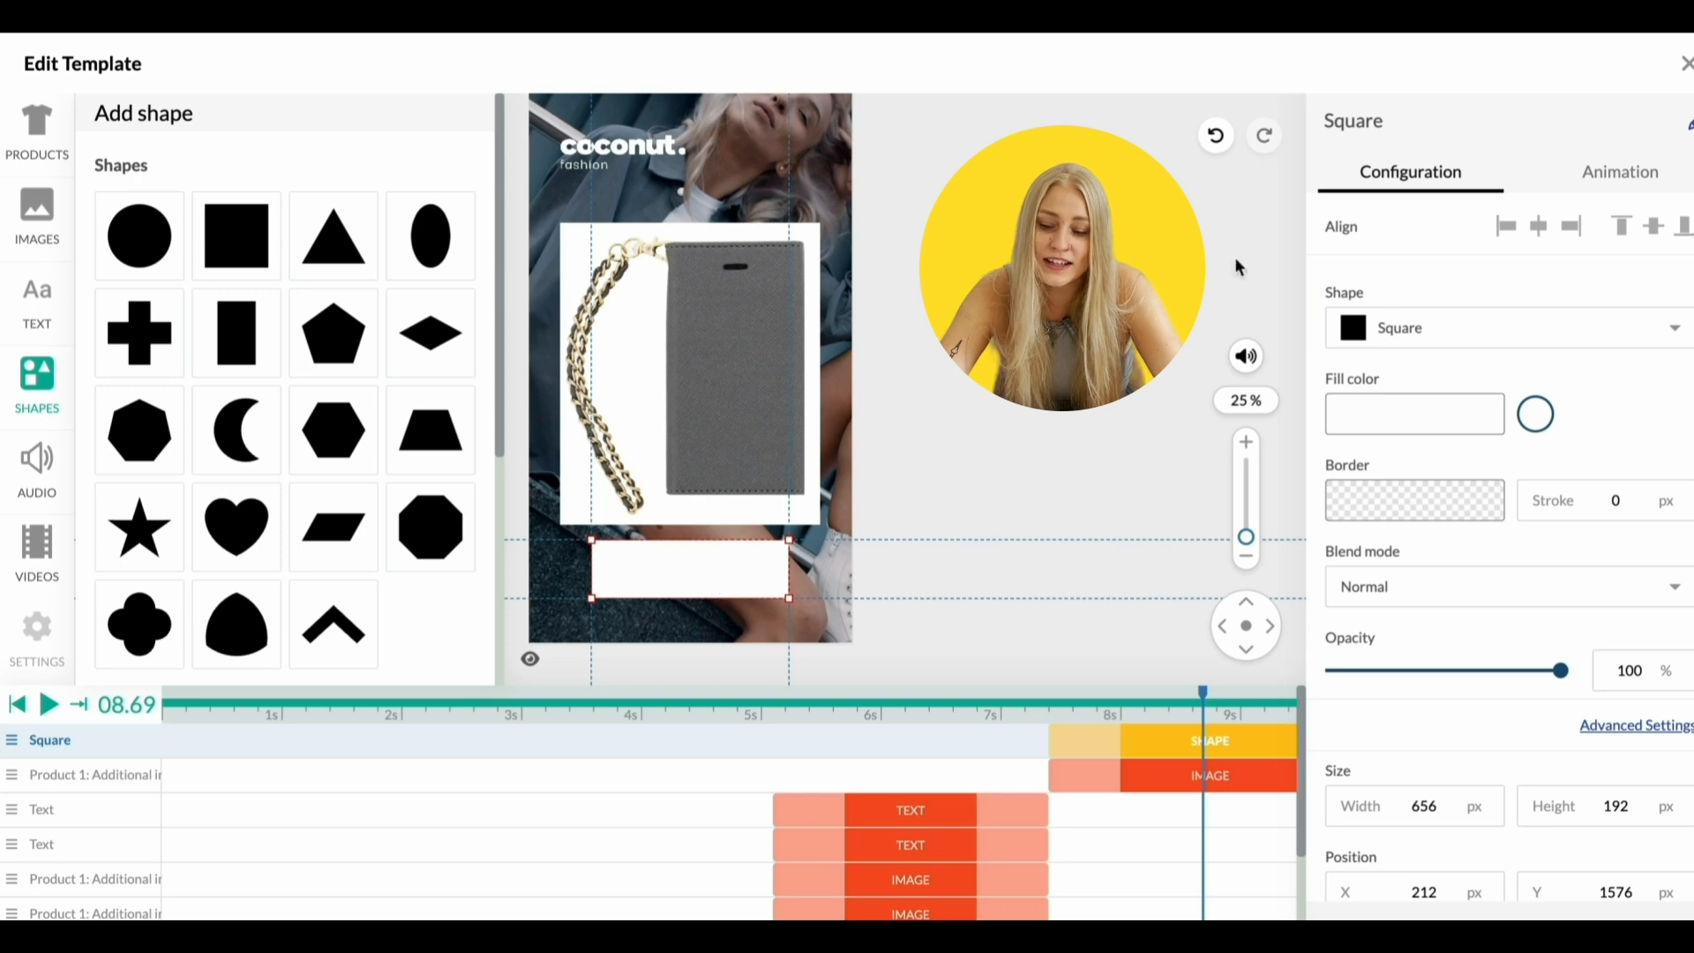
Preview the white rectangle's Scale build-in together with the product image's Slide
left_click(1622, 169)
left_click_drag(1205, 699, 1036, 707)
key("space")
key("space")
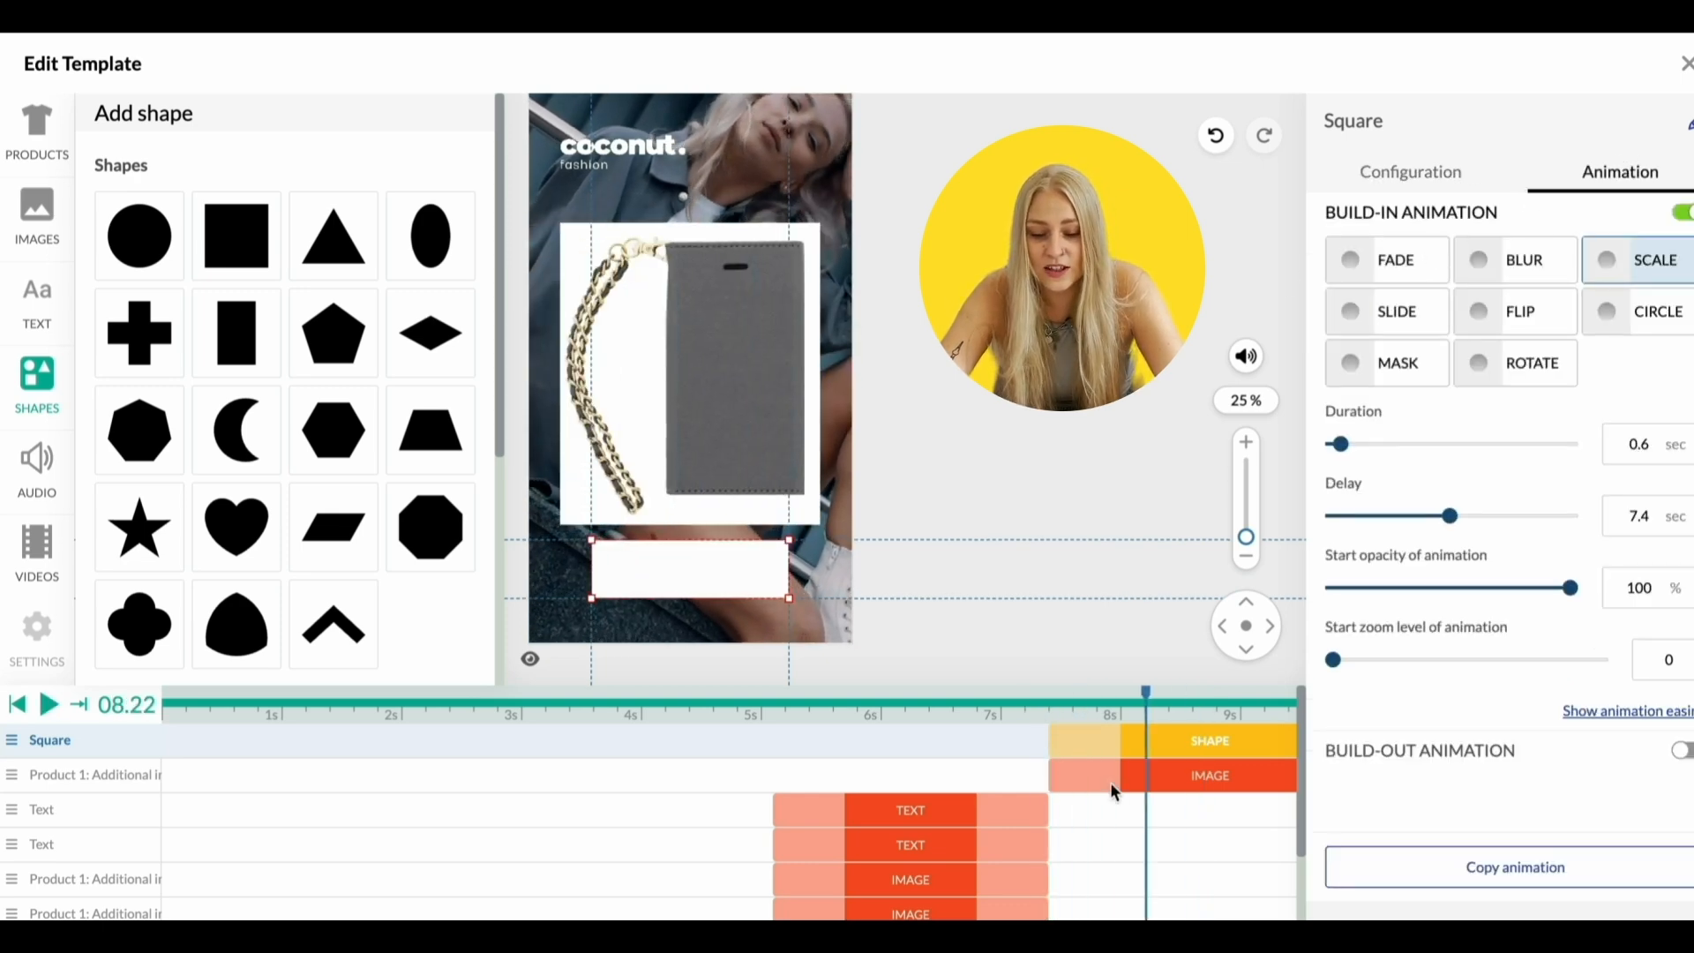
Add the text "SHOP NOW" in Darker Grotesque ExtraBold and place it over the white rectangle
left_click(36, 300)
scroll(182, 388, "down", 5)
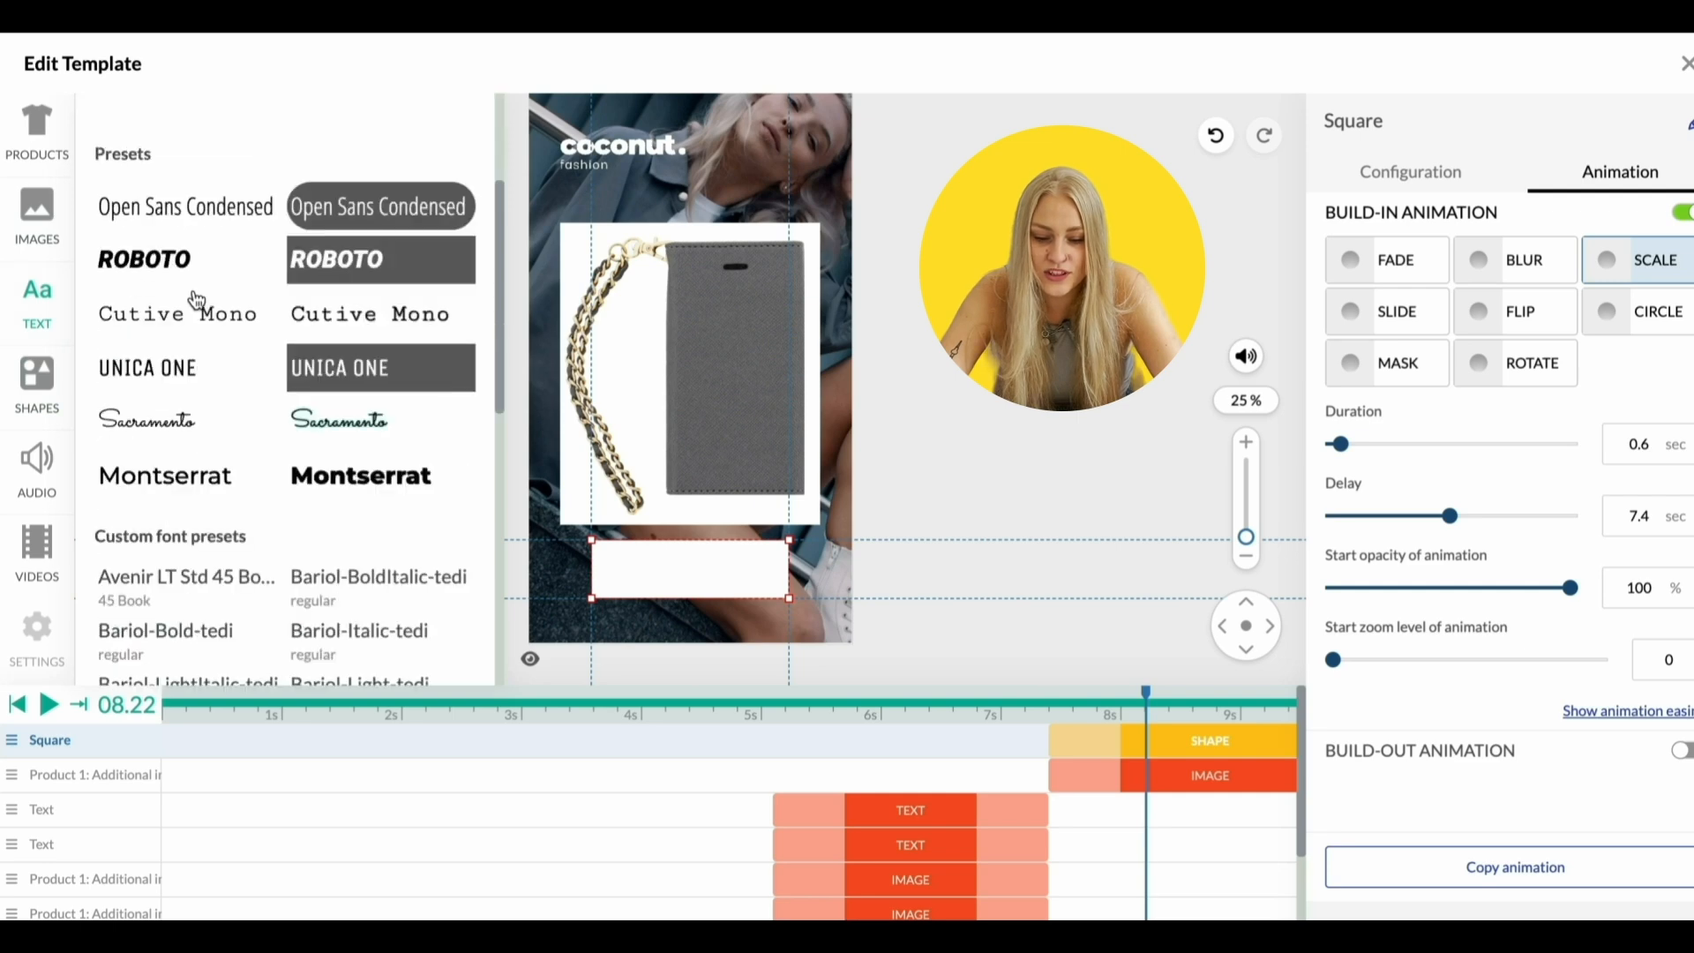
scroll(196, 301, "down", 4)
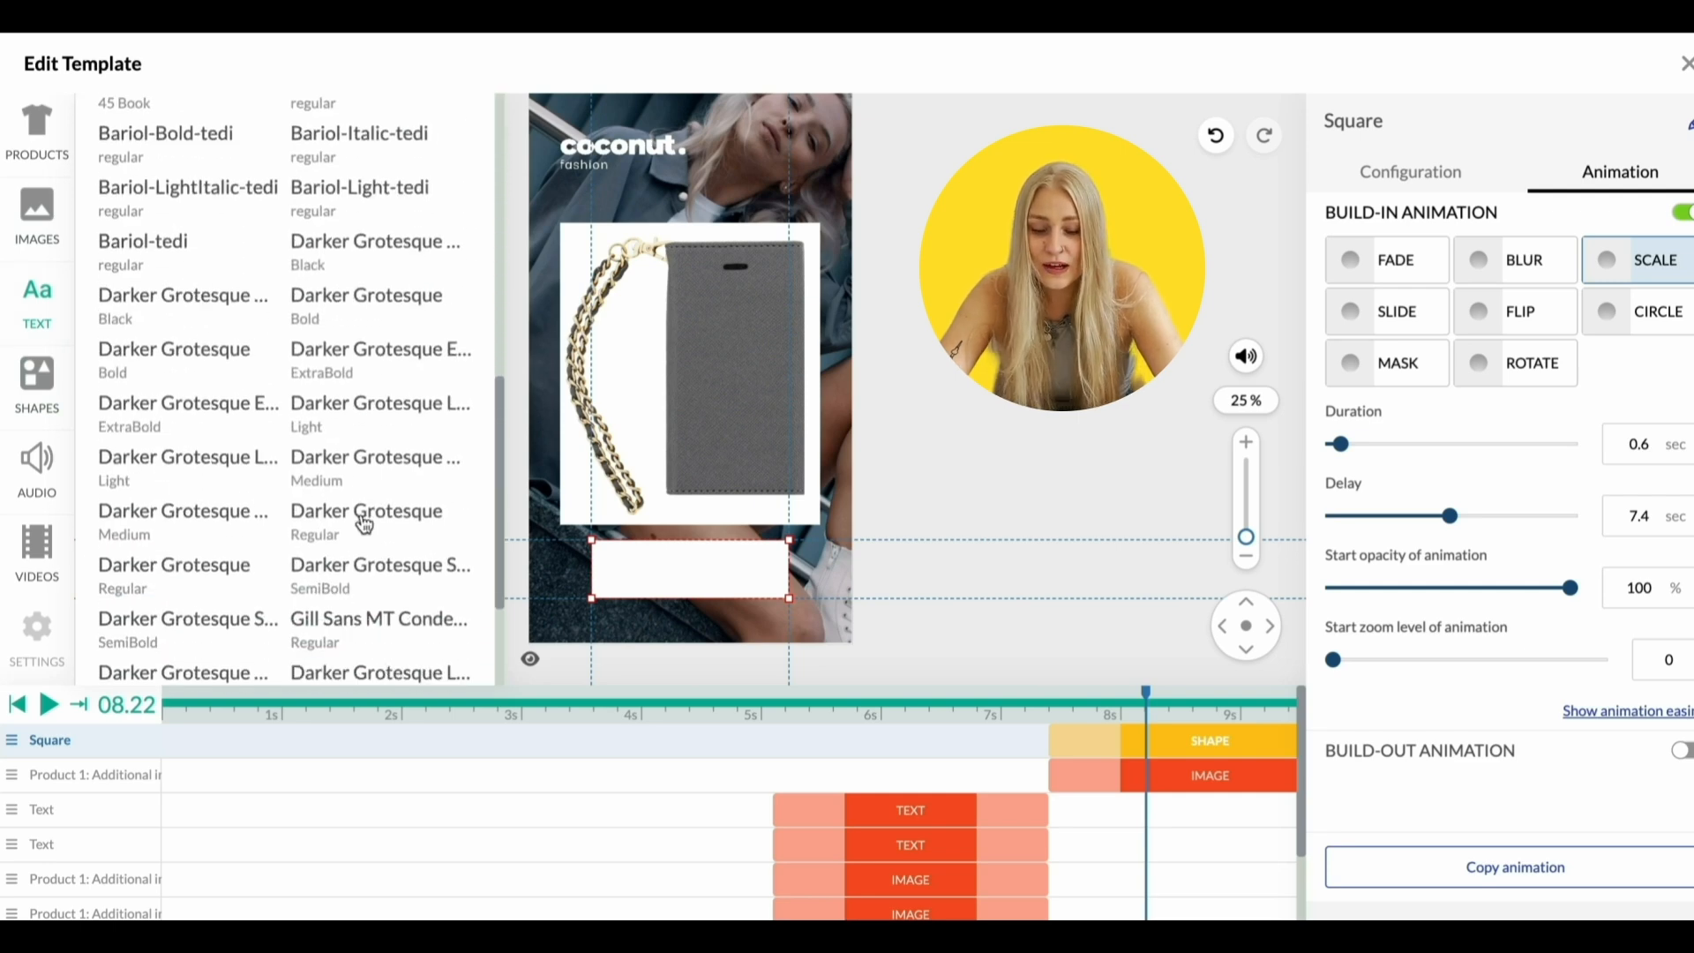
left_click(352, 370)
double_click(692, 359)
type("SHOP NOW")
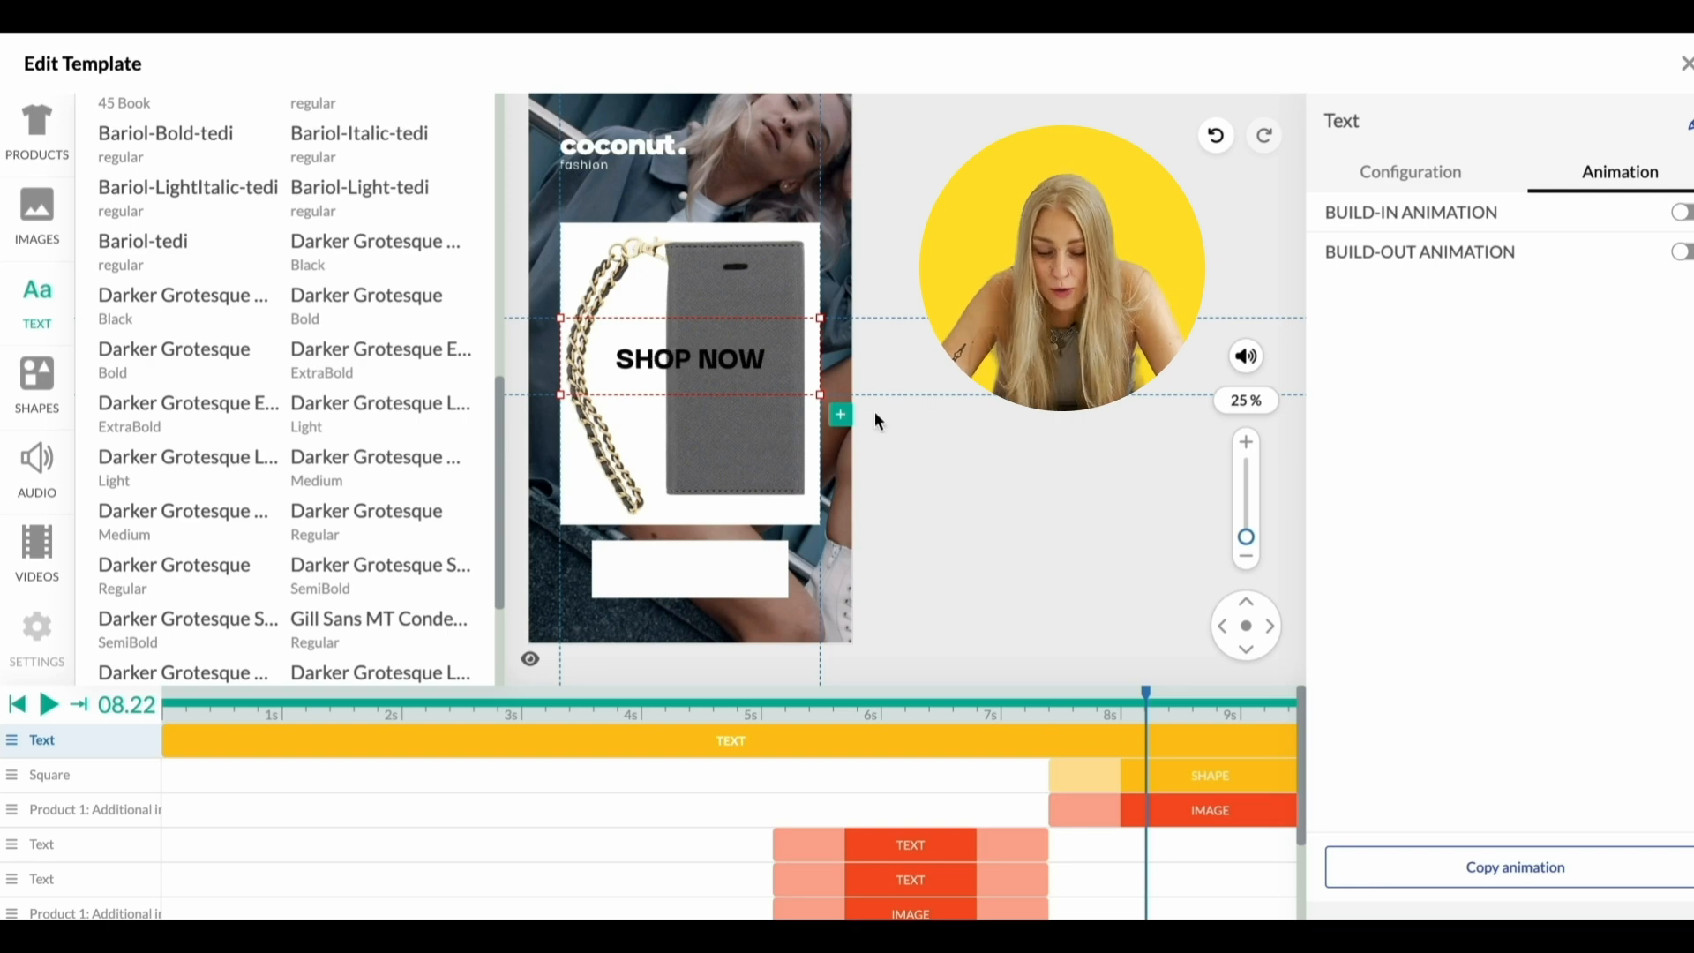
left_click_drag(783, 382, 745, 572)
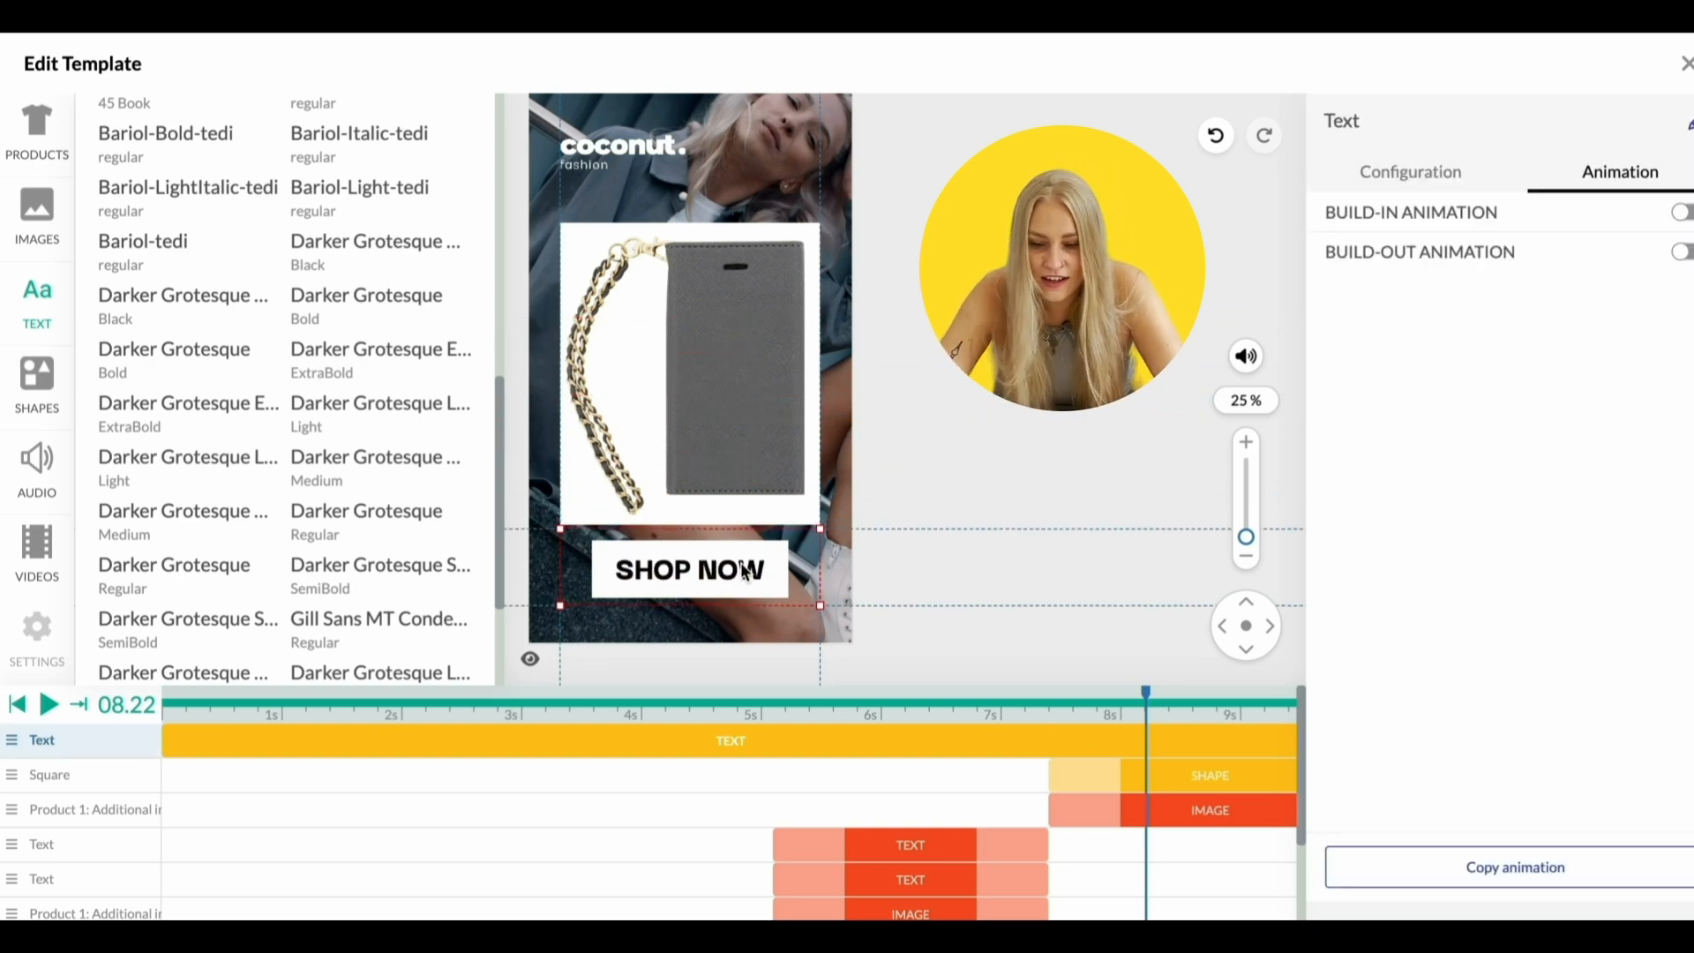
Give the SHOP NOW text a Scale build-in animation and align its timing with the white rectangle's layer
left_click(1683, 214)
left_click(1660, 266)
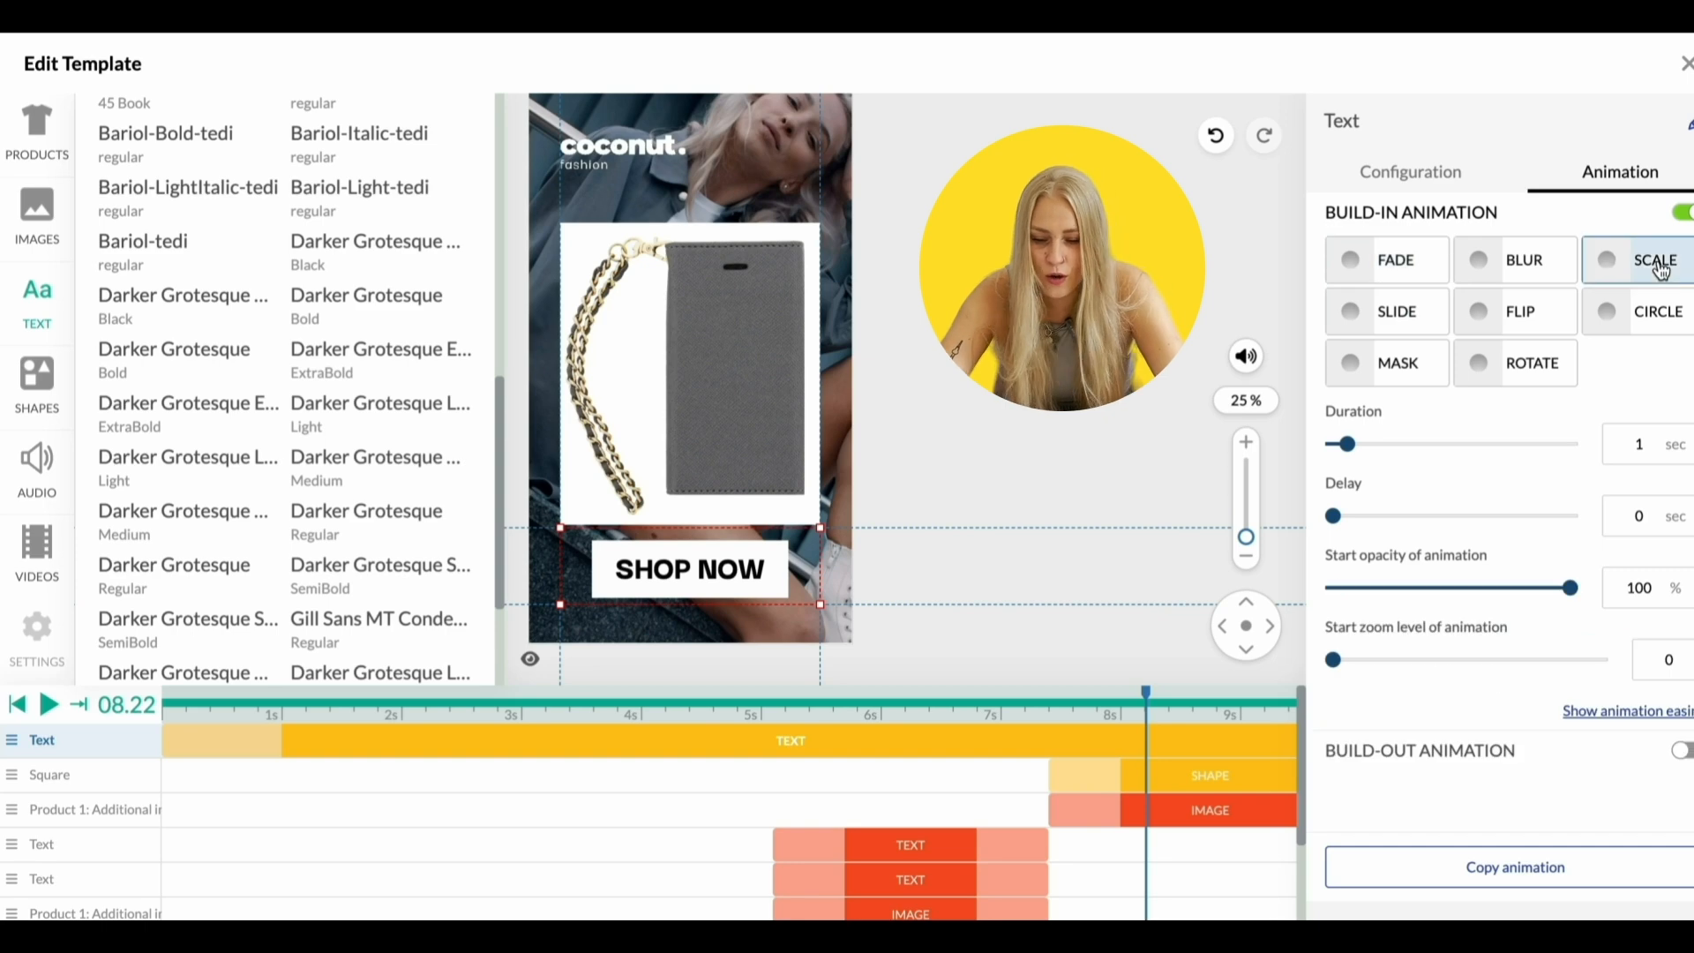
left_click_drag(207, 737, 998, 757)
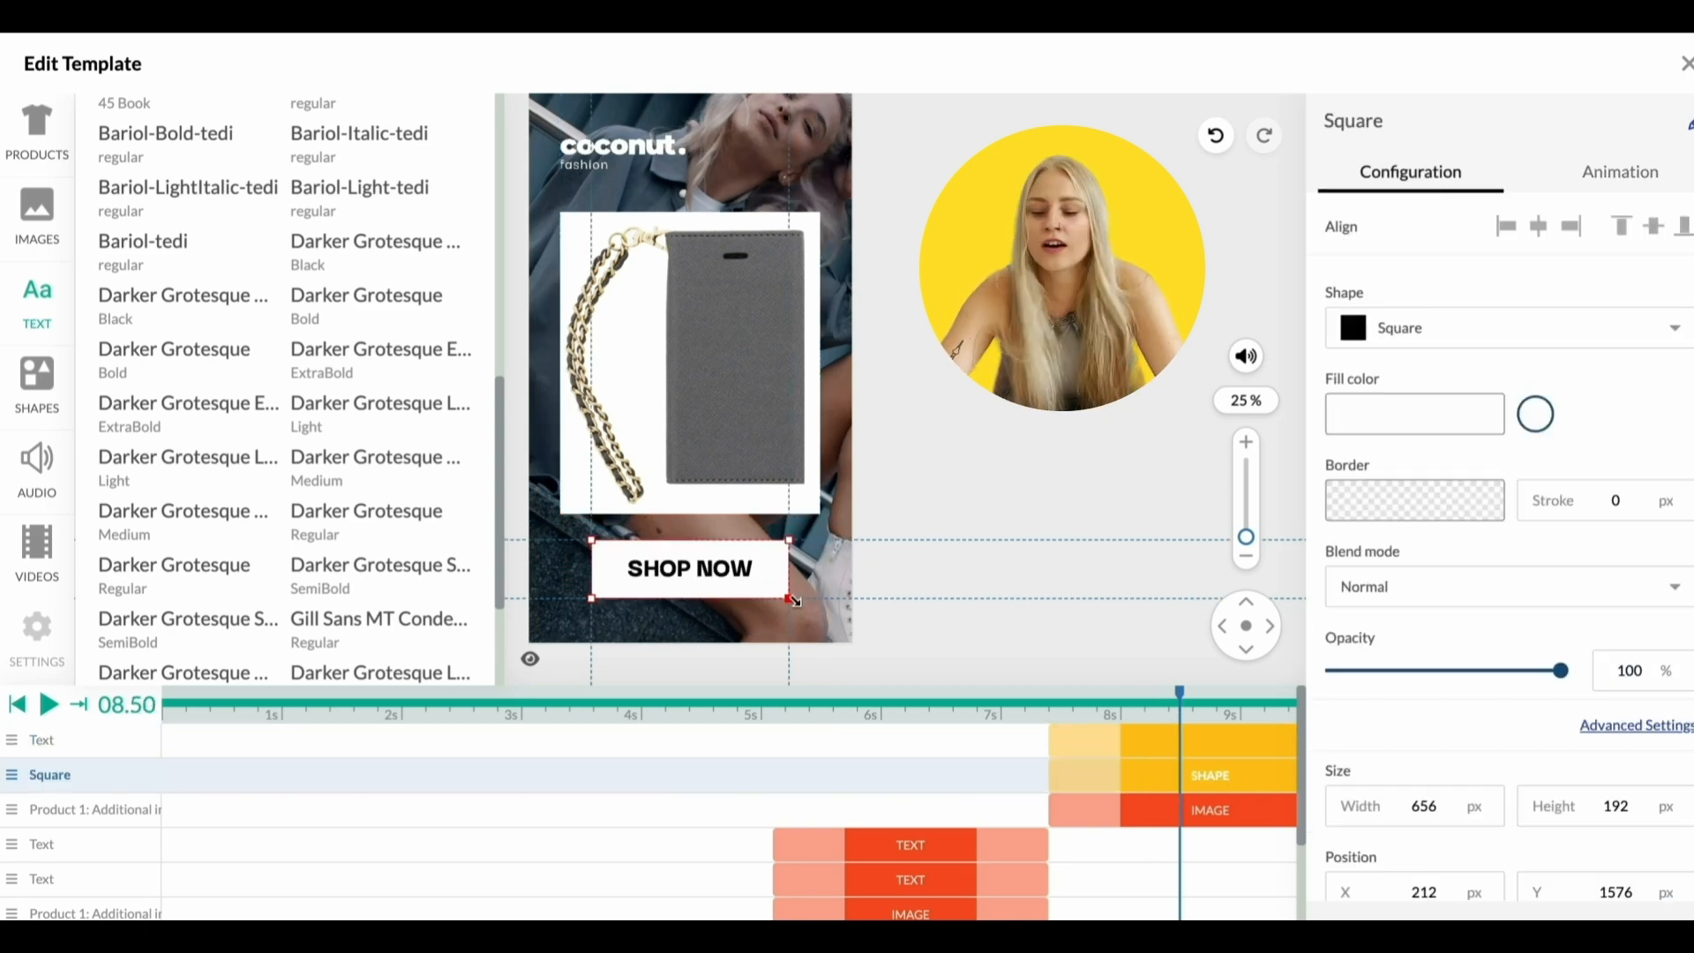
Shrink the white rectangle to 568 × 166 px and centre it behind the SHOP NOW text at X 256, Y 1582
left_click_drag(786, 597, 741, 584)
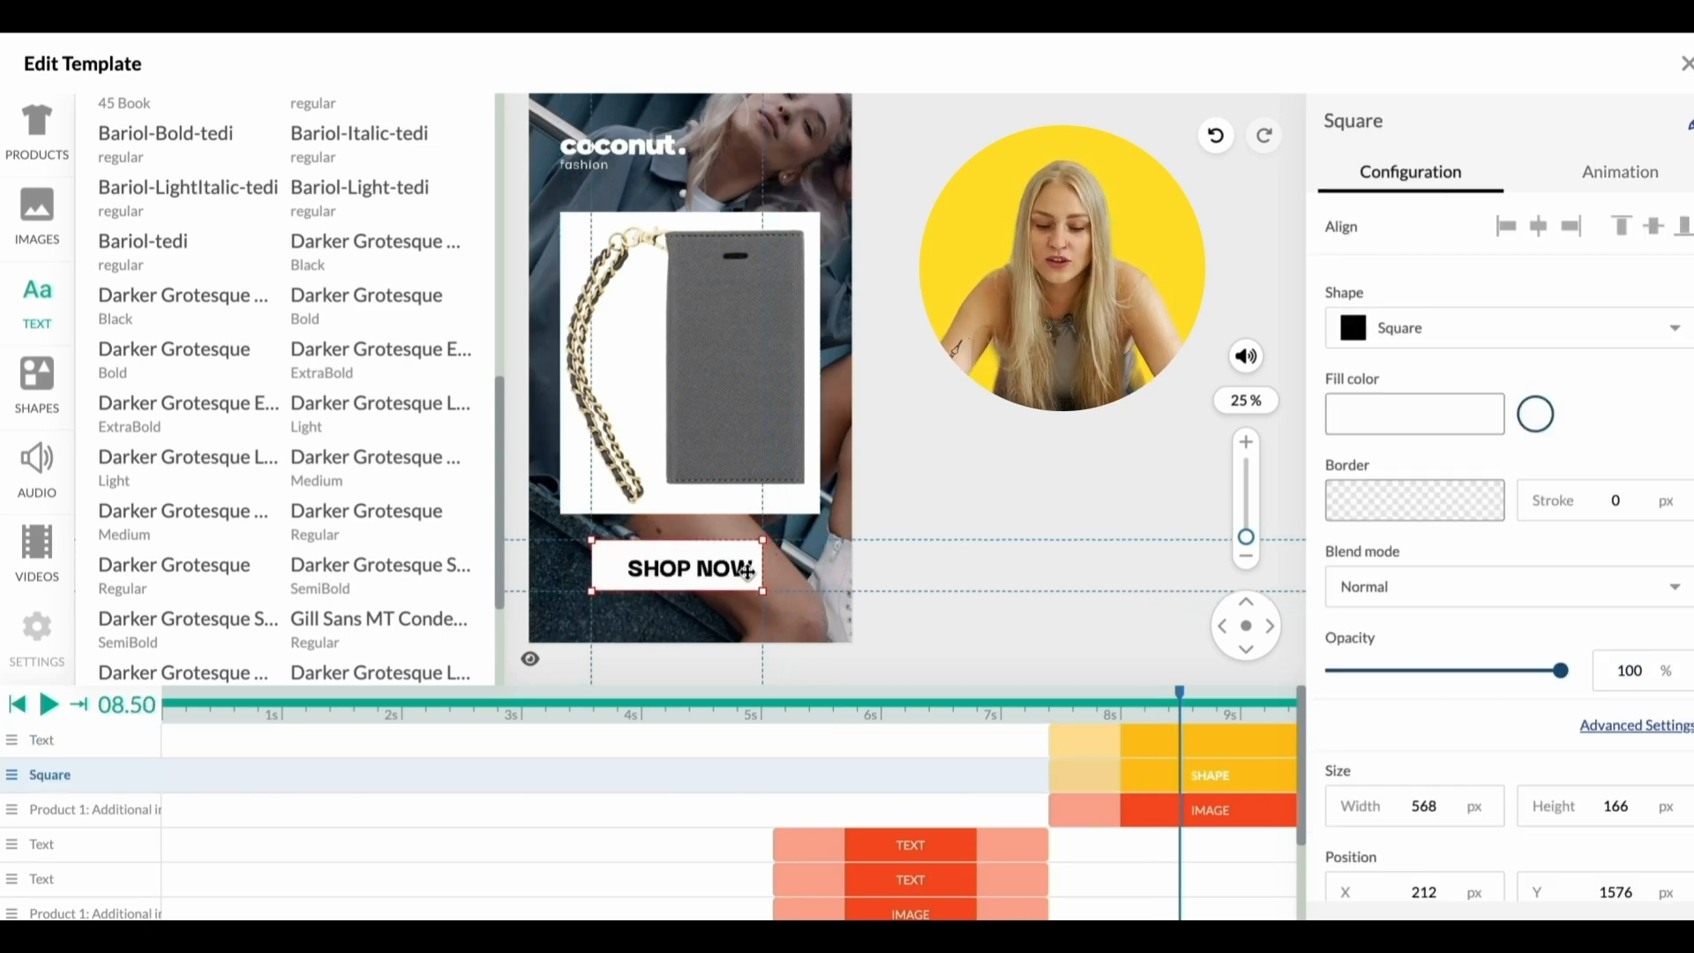
left_click(1537, 227)
key("Down")
key("Down")
key("Down")
key("Down")
key("Up")
key("Right")
key("Down")
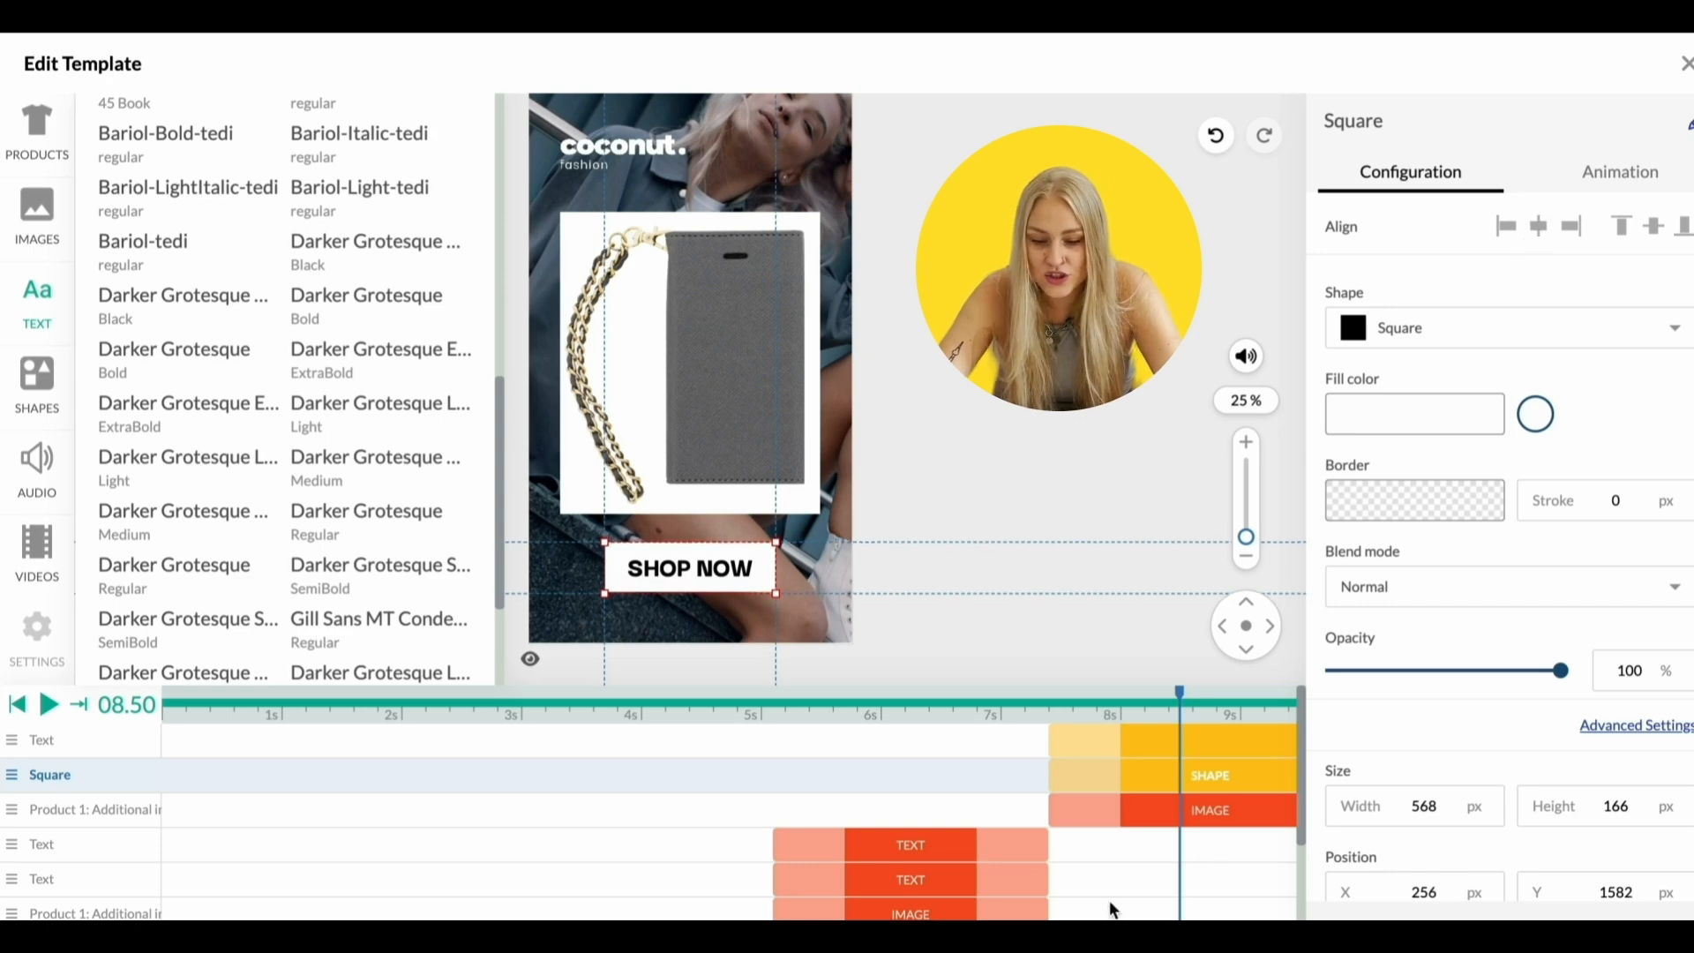
Preview the closing scene with the product image and the SHOP NOW button
left_click_drag(1170, 702, 1013, 706)
key("space")
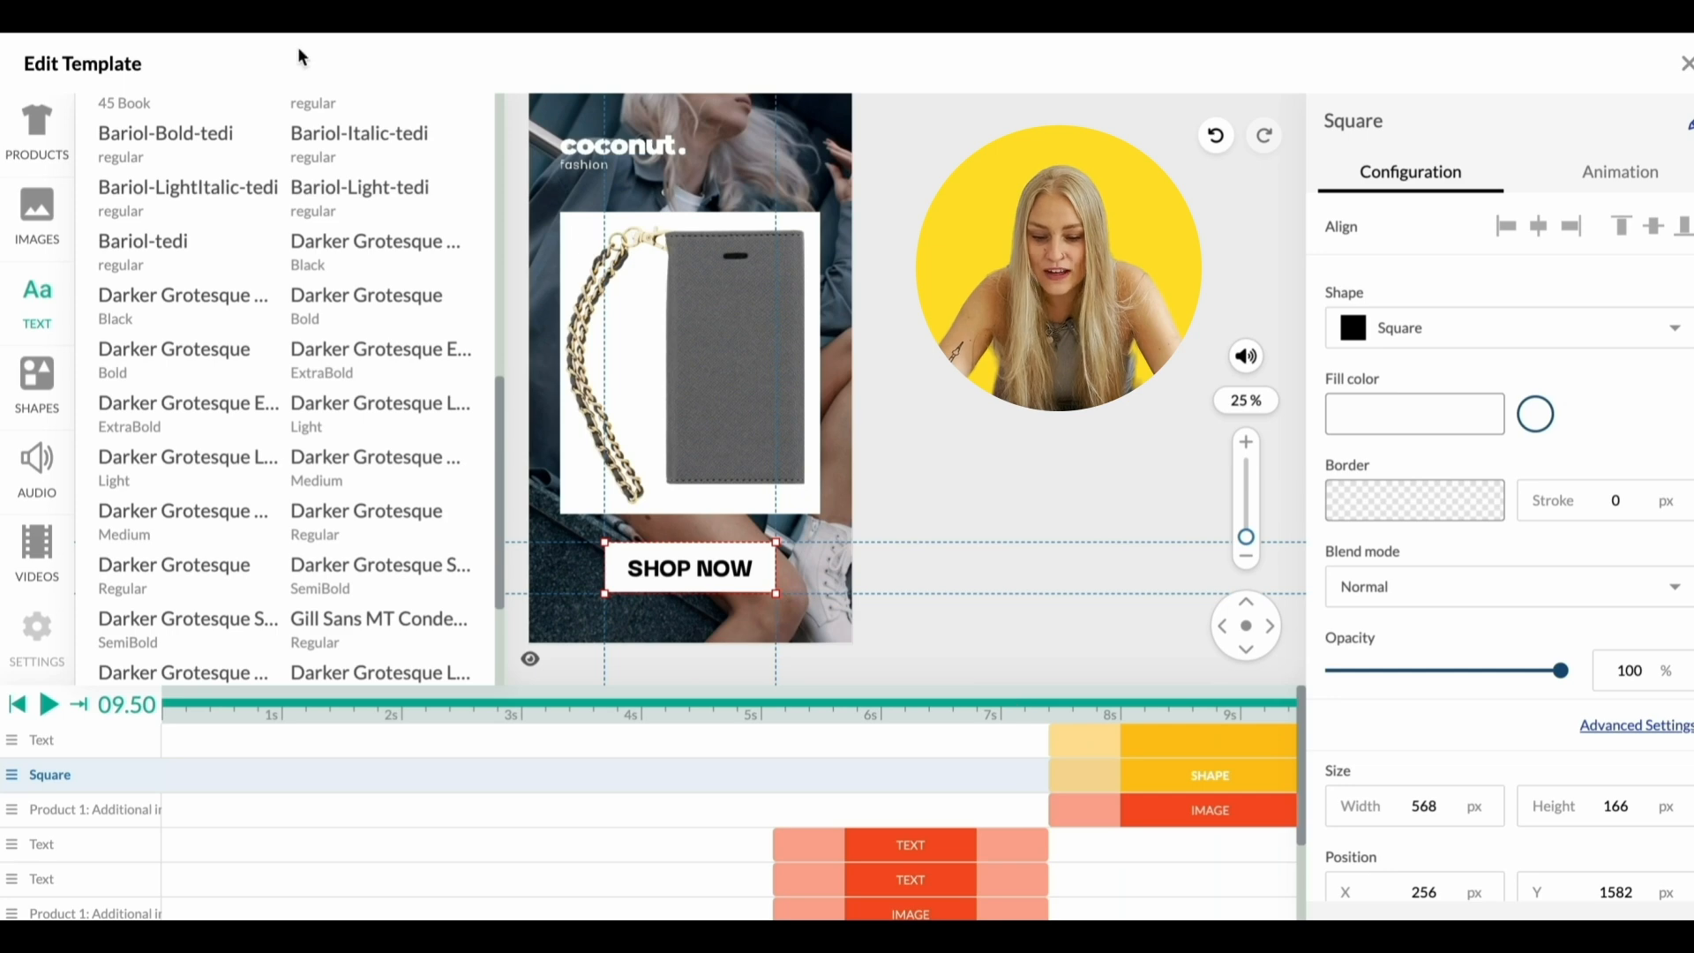
key("space")
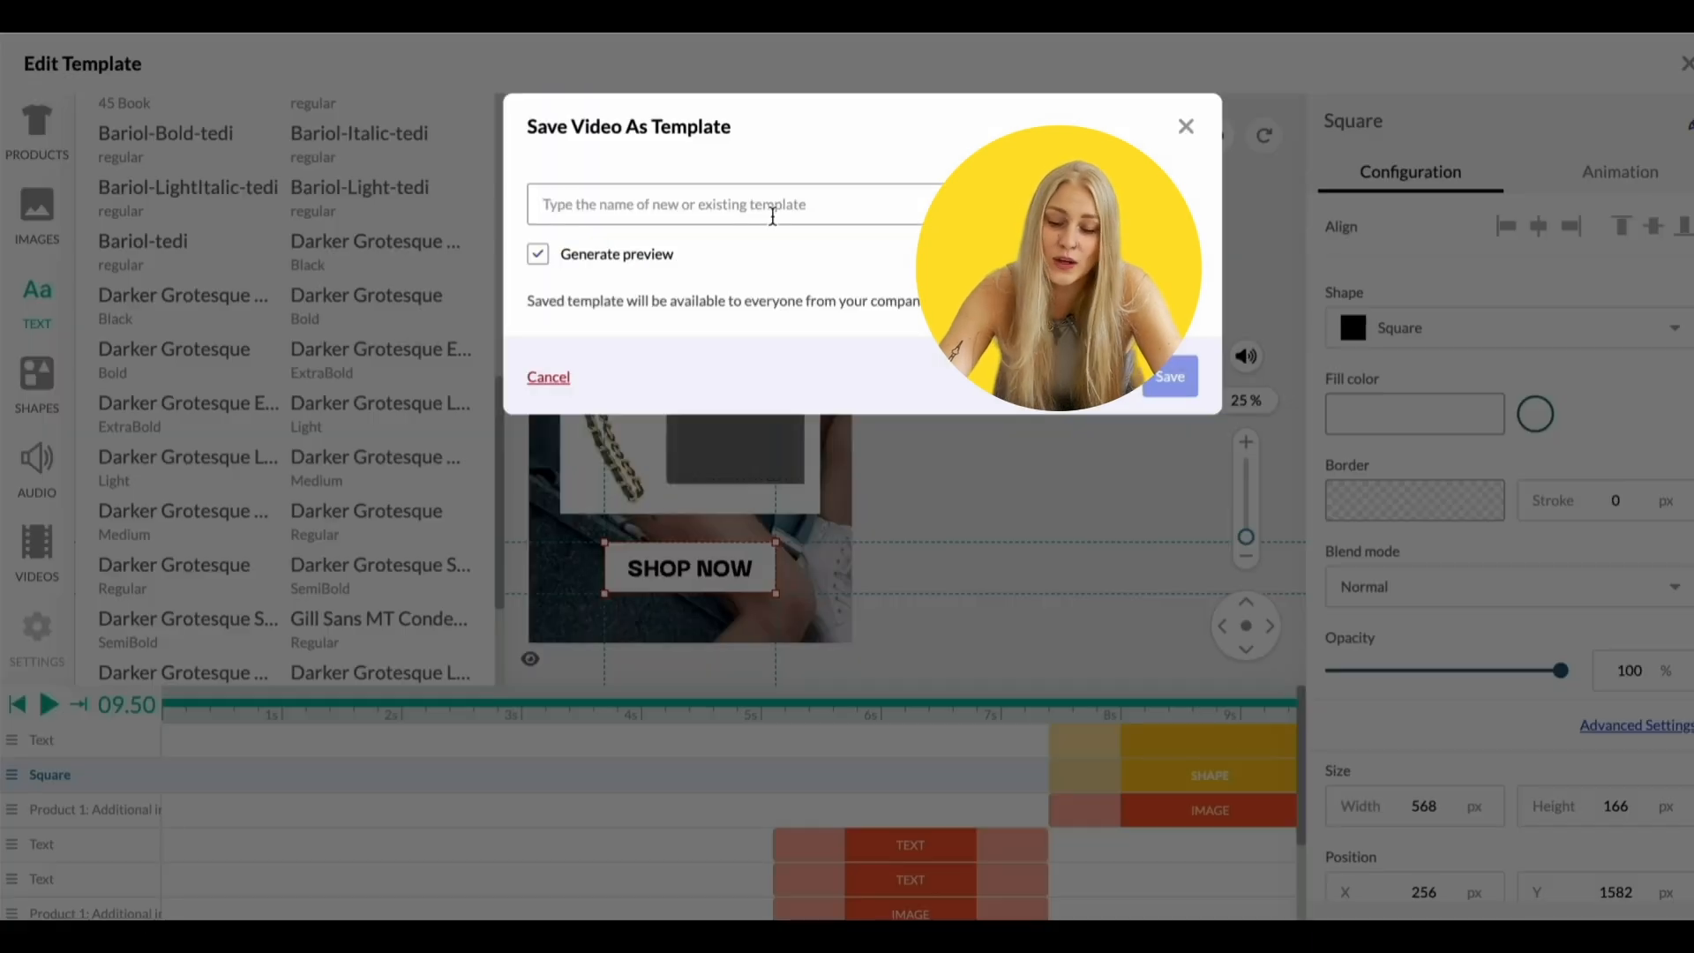
Begin naming the template for saving the video as a template
left_click(773, 216)
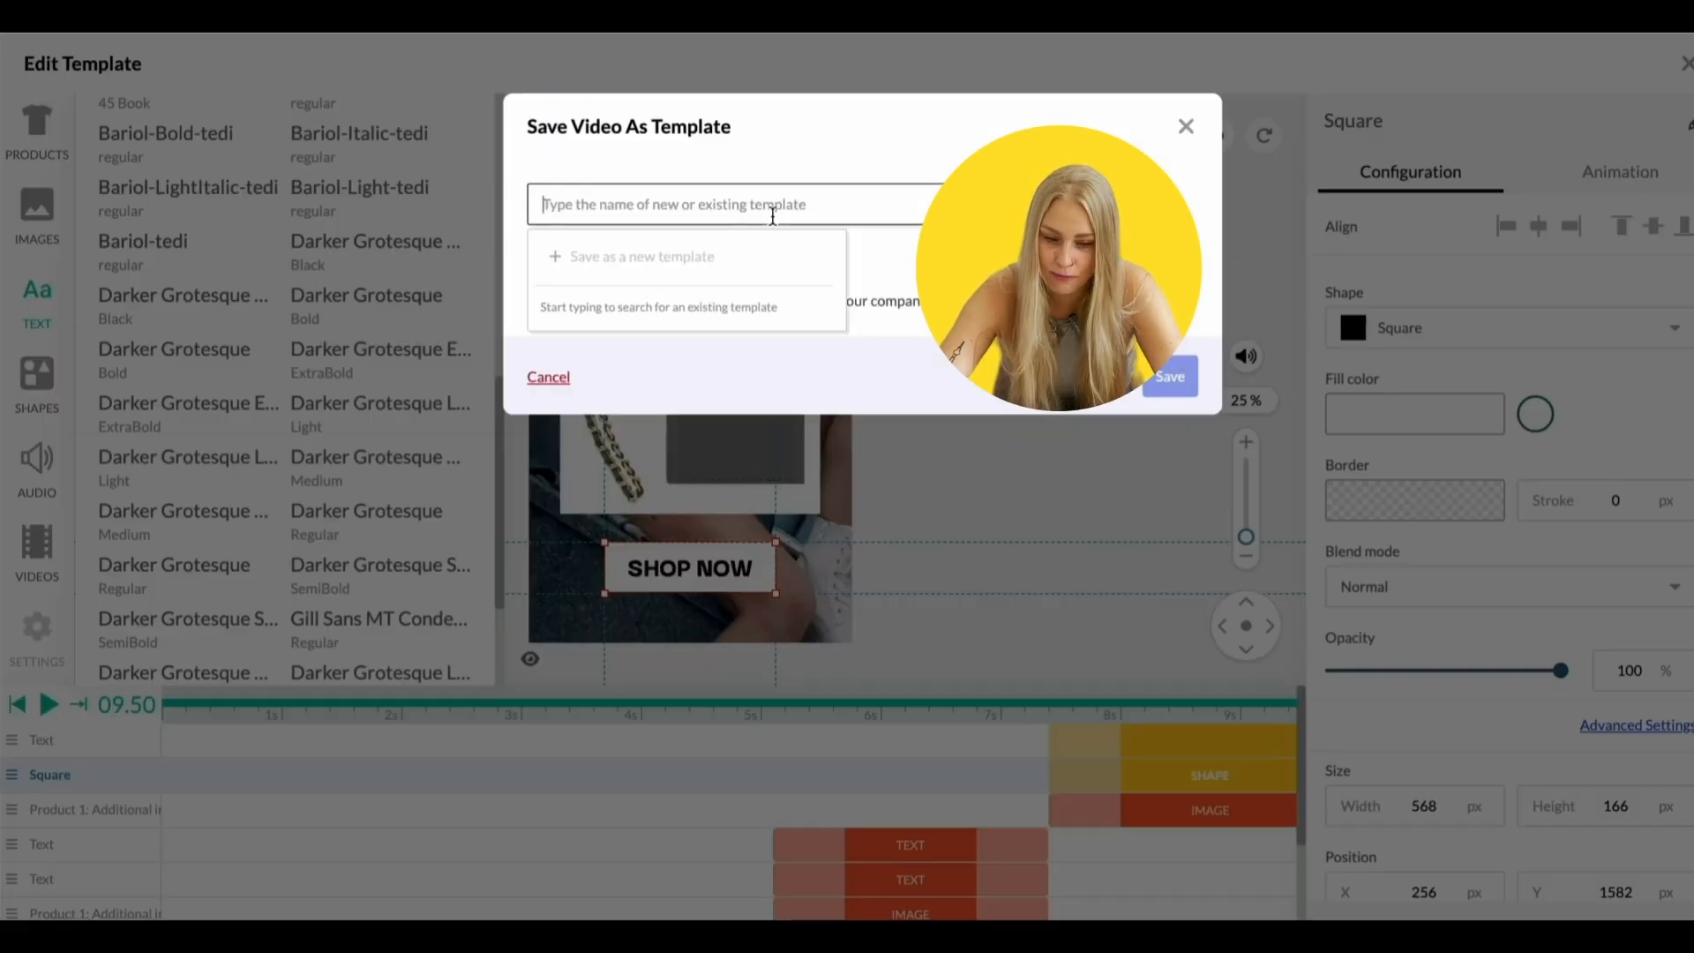